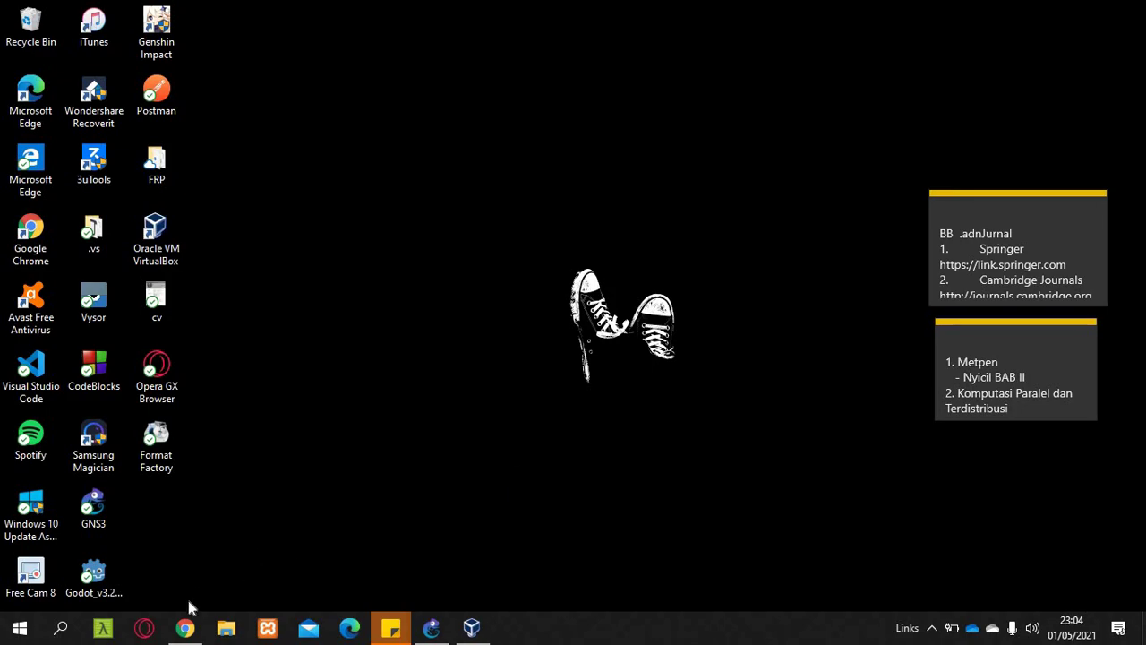
- Bring Chrome forward and open the 'VPN Client to Office2.pdf' attachment in Classroom
{"action": "left_click", "coordinate": [185, 627]}
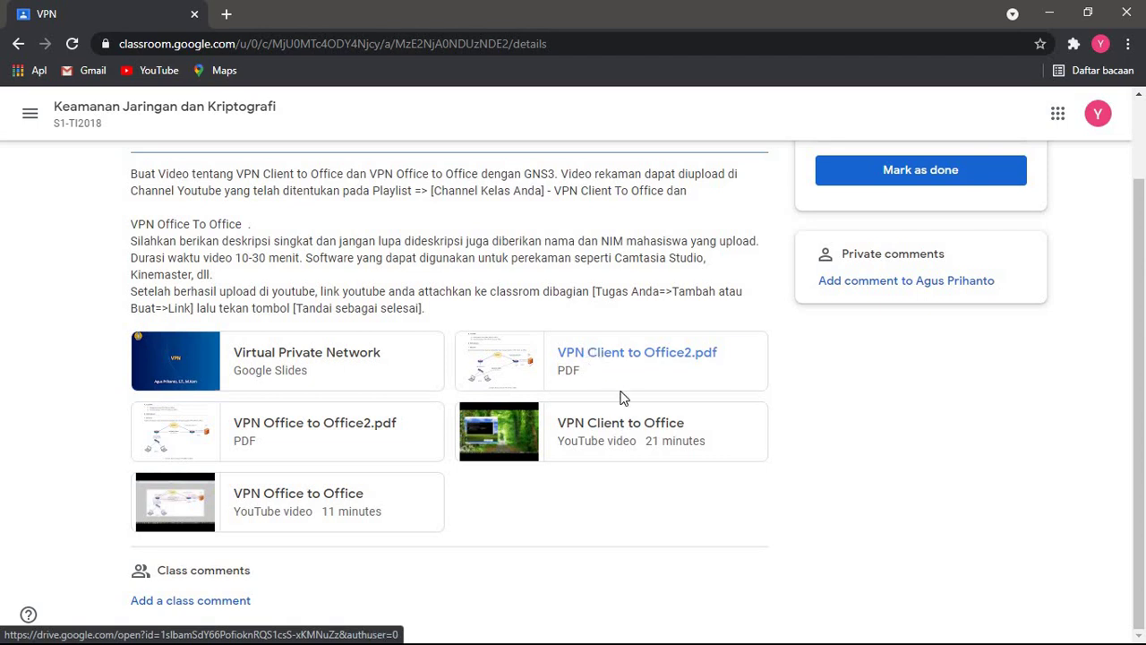
{"action": "left_click", "coordinate": [614, 357]}
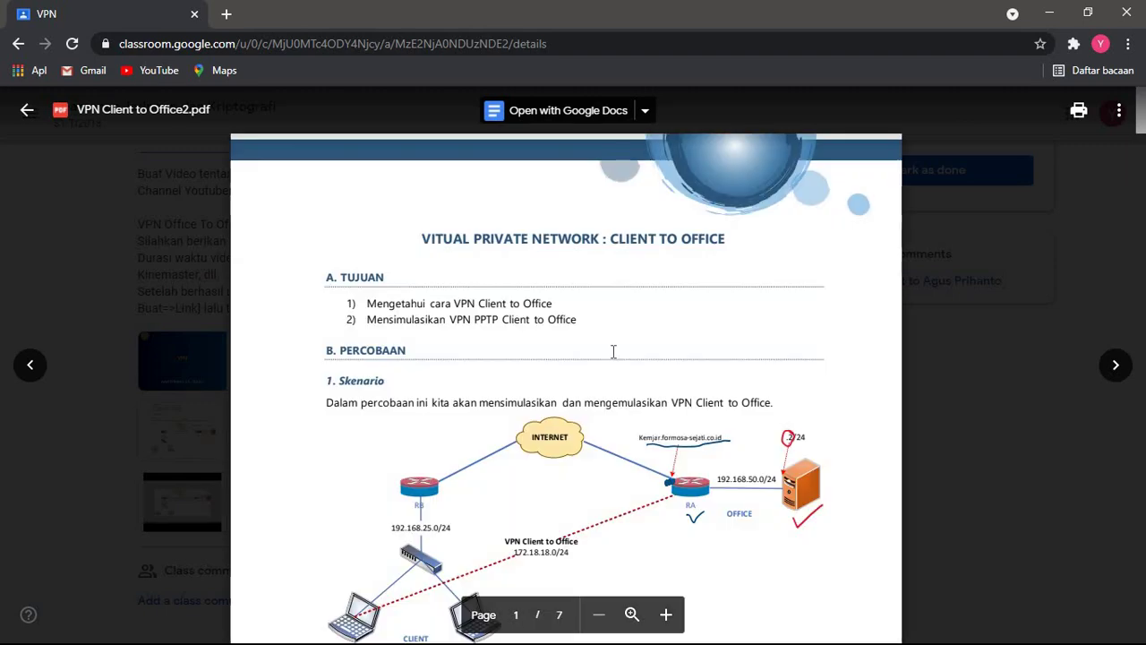
- Scroll the PDF to section 2.1 on sharing Wi-Fi with VirtualBox, then minimize Chrome
{"action": "scroll", "coordinate": [613, 350], "scroll_direction": "down", "scroll_amount": 3}
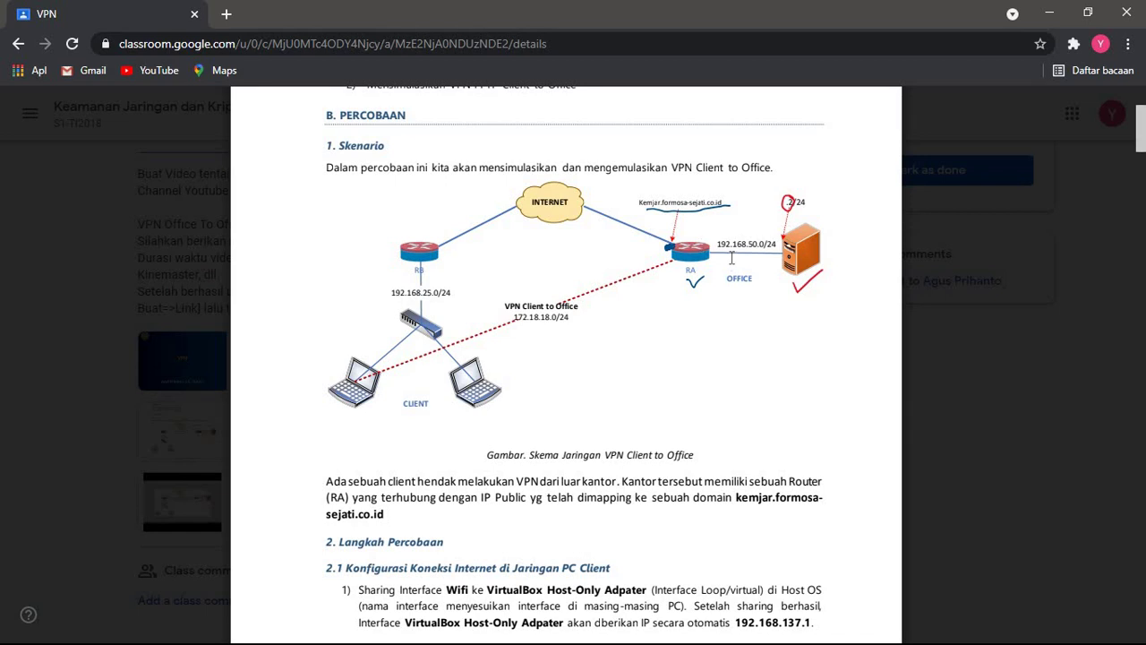
{"action": "scroll", "coordinate": [730, 250], "scroll_direction": "down", "scroll_amount": 1}
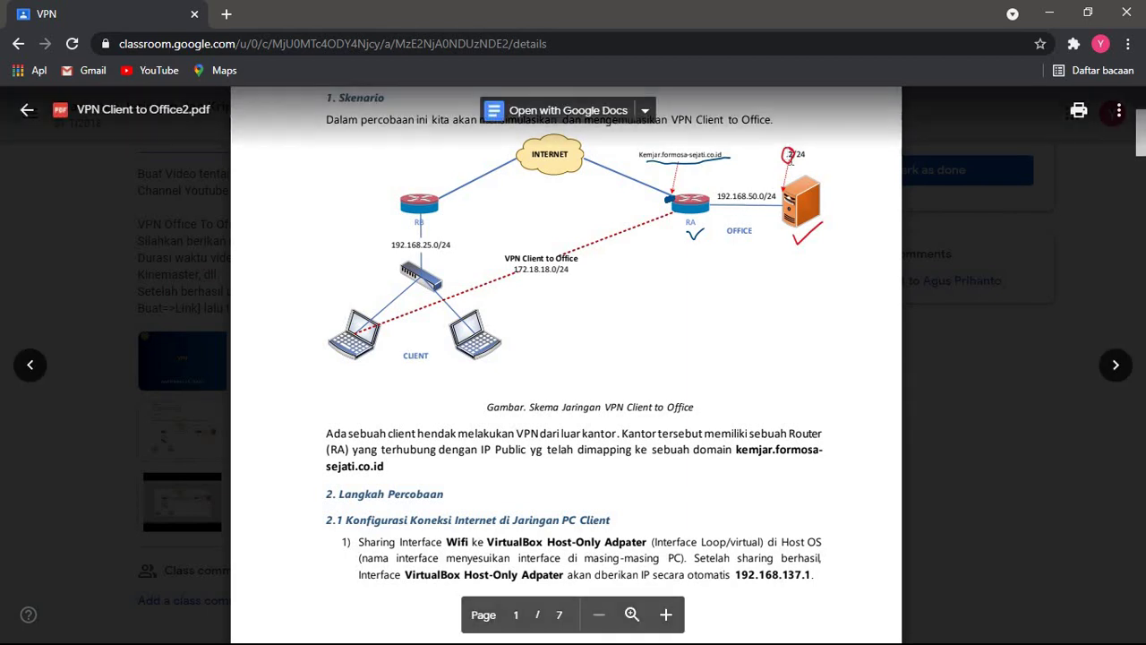
{"action": "scroll", "coordinate": [610, 401], "scroll_direction": "down", "scroll_amount": 5}
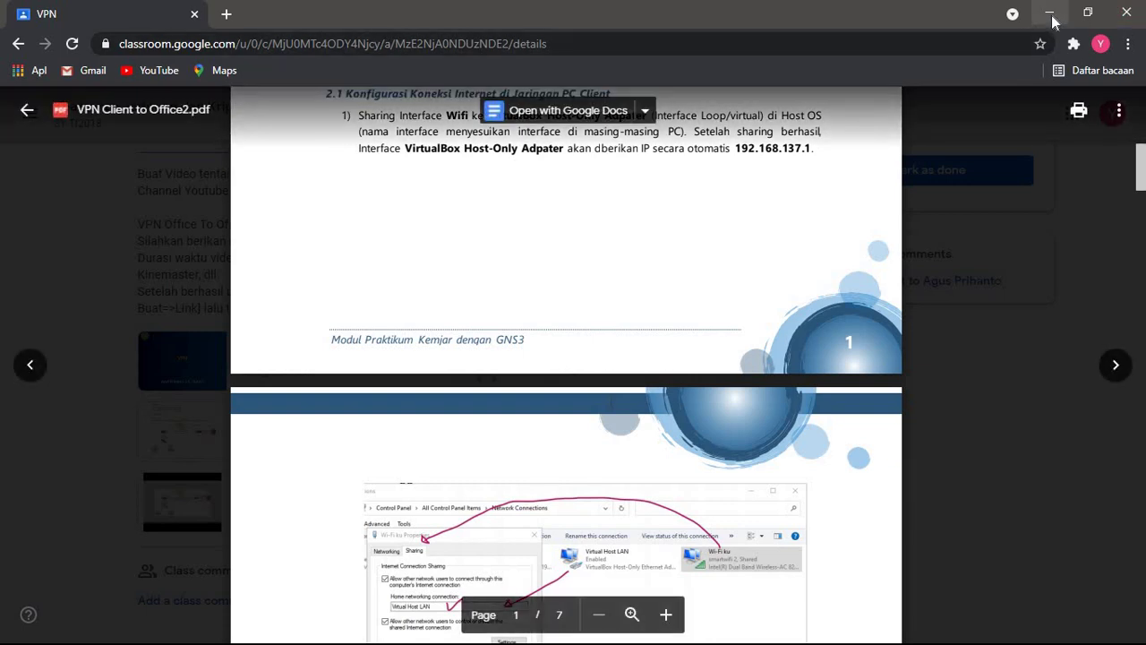
{"action": "left_click", "coordinate": [1052, 18]}
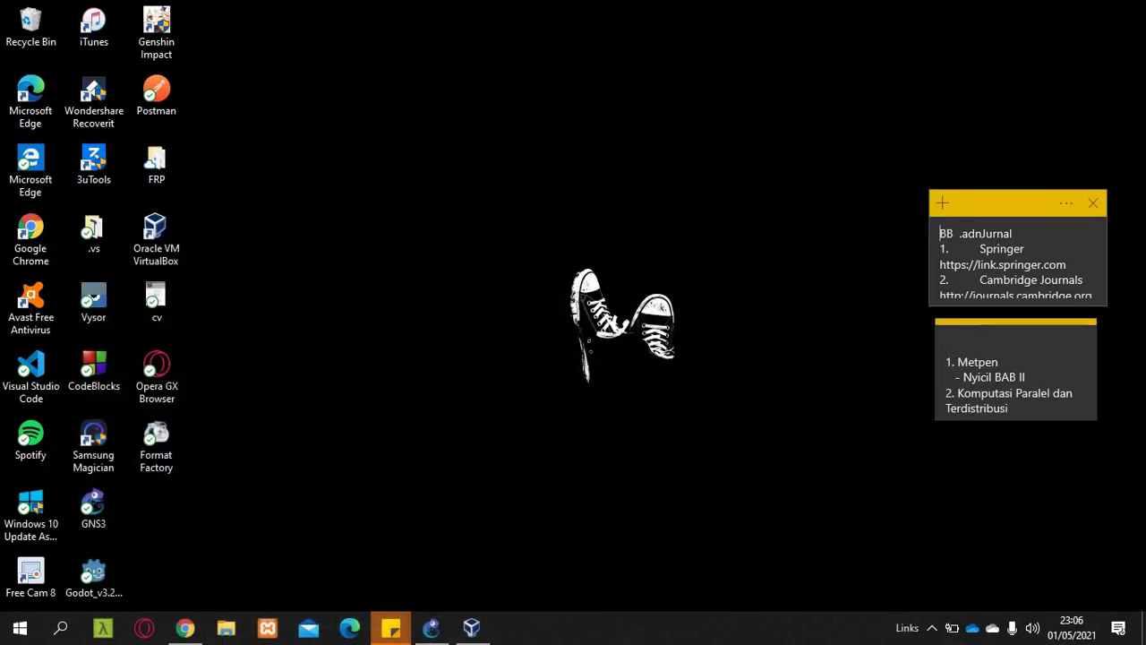
- Open the Wi-Fi flyout from the tray and go to Network & Internet settings
{"action": "left_click", "coordinate": [931, 628]}
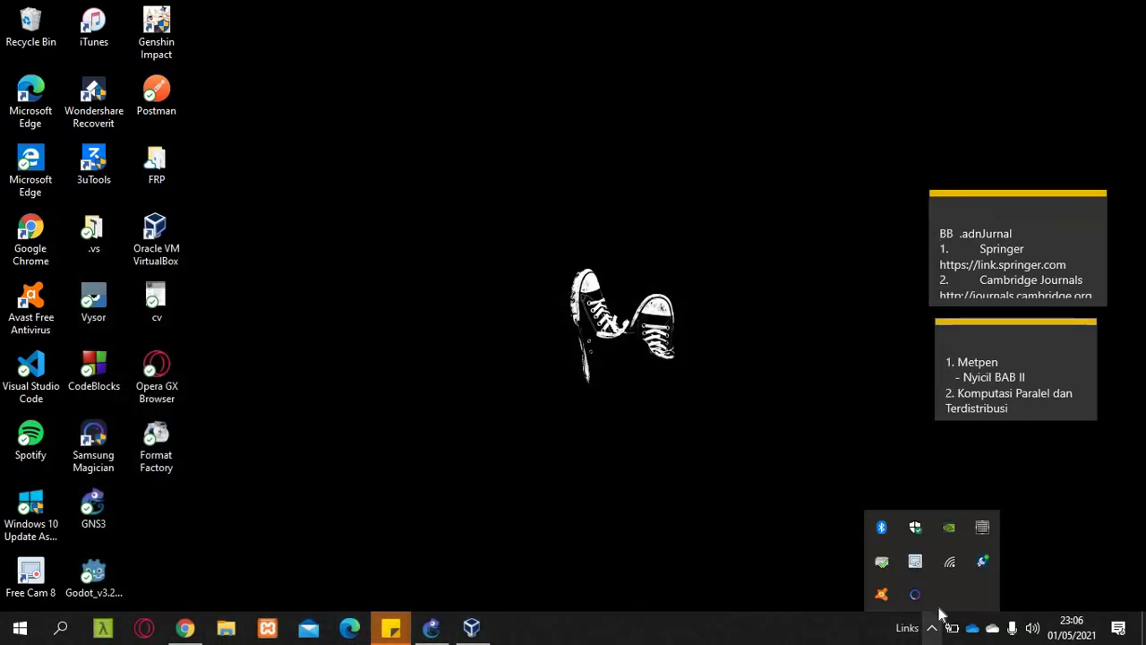
{"action": "left_click", "coordinate": [950, 564]}
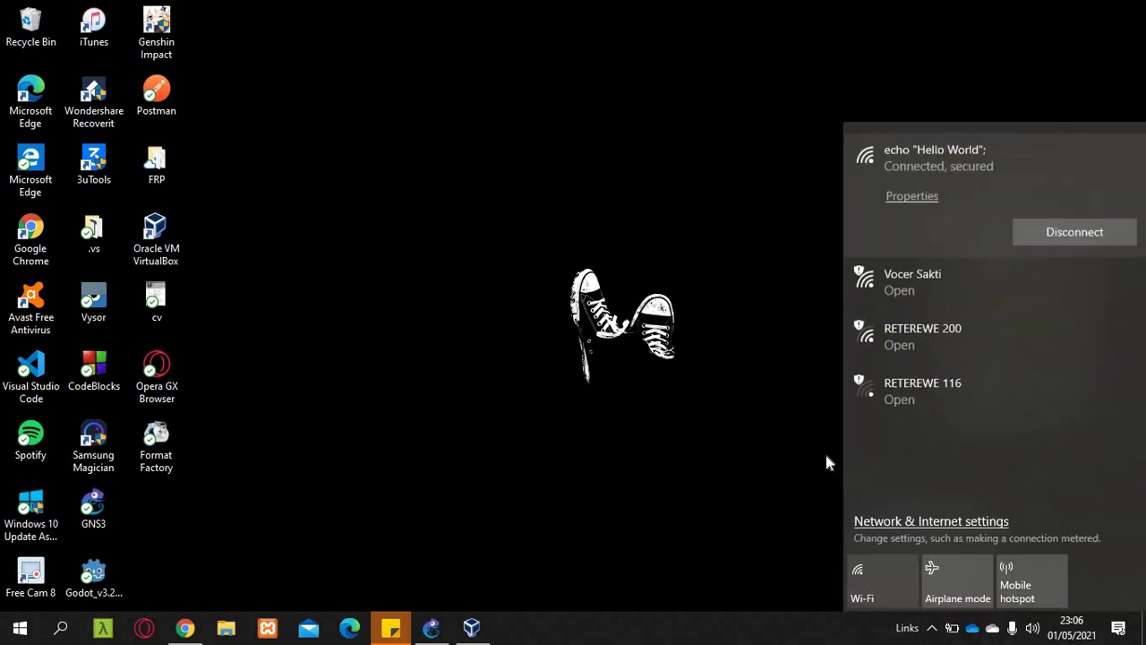
{"action": "left_click", "coordinate": [730, 520]}
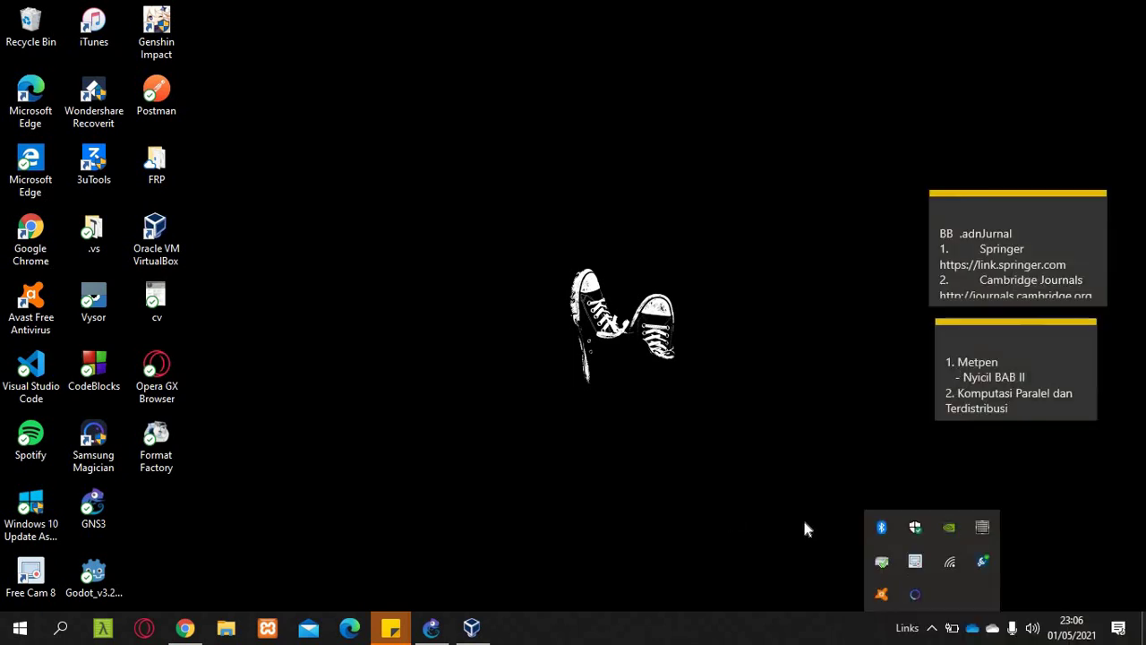
{"action": "left_click", "coordinate": [950, 563]}
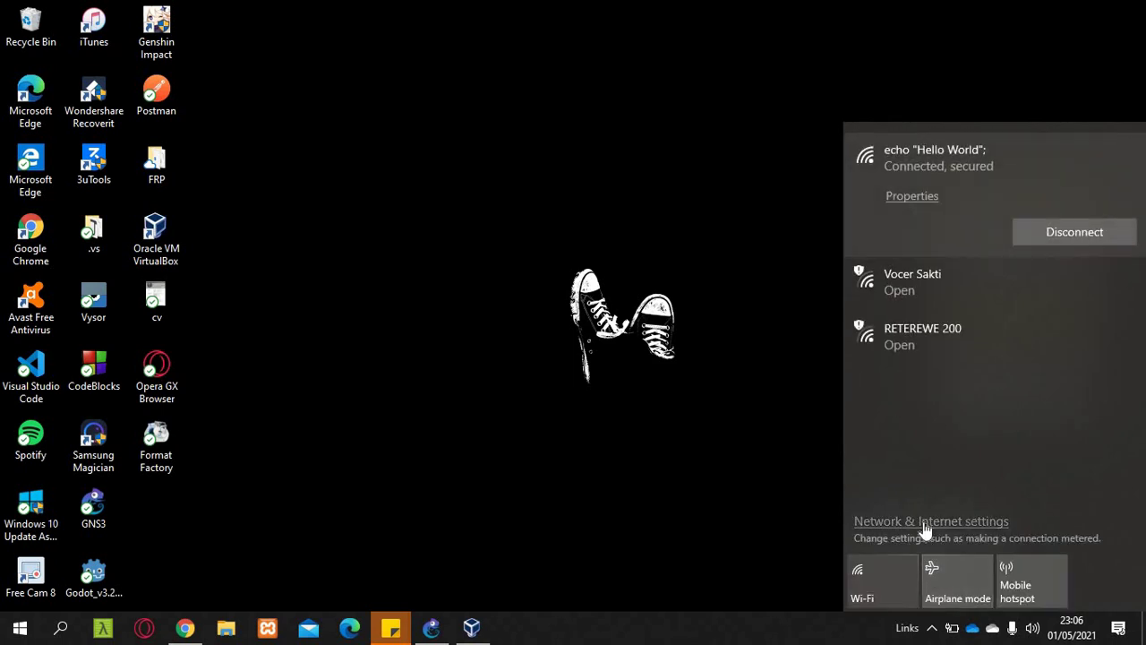
{"action": "left_click", "coordinate": [925, 527]}
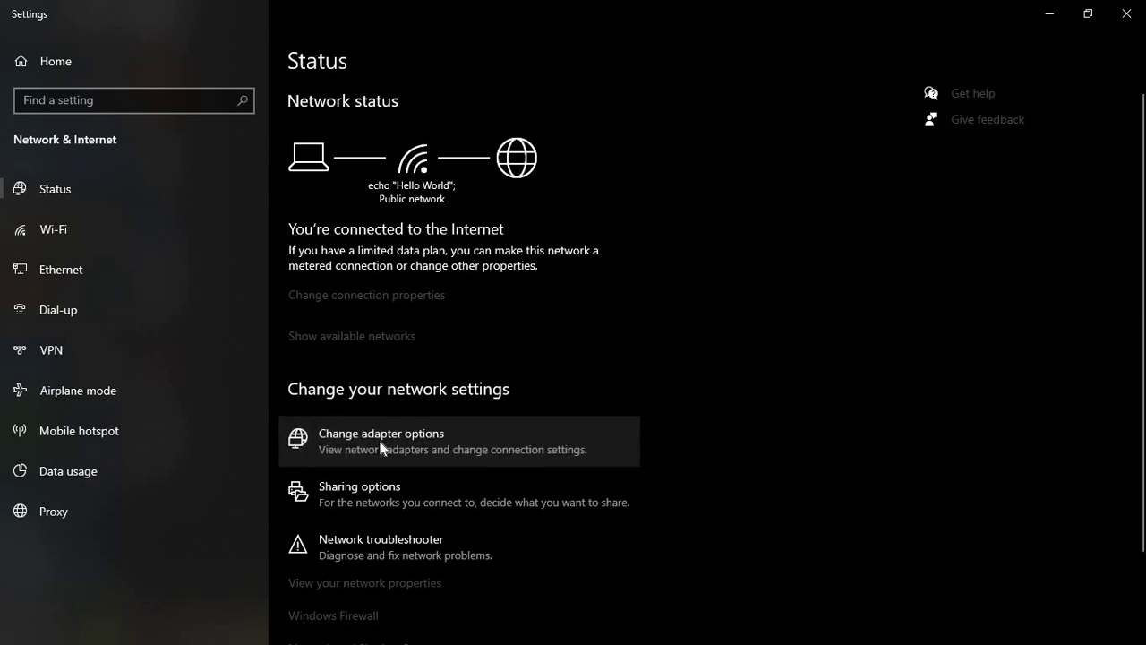
- Uncheck 'Allow other network users to connect' in the Wi-Fi adapter's Sharing properties
{"action": "left_click", "coordinate": [380, 448]}
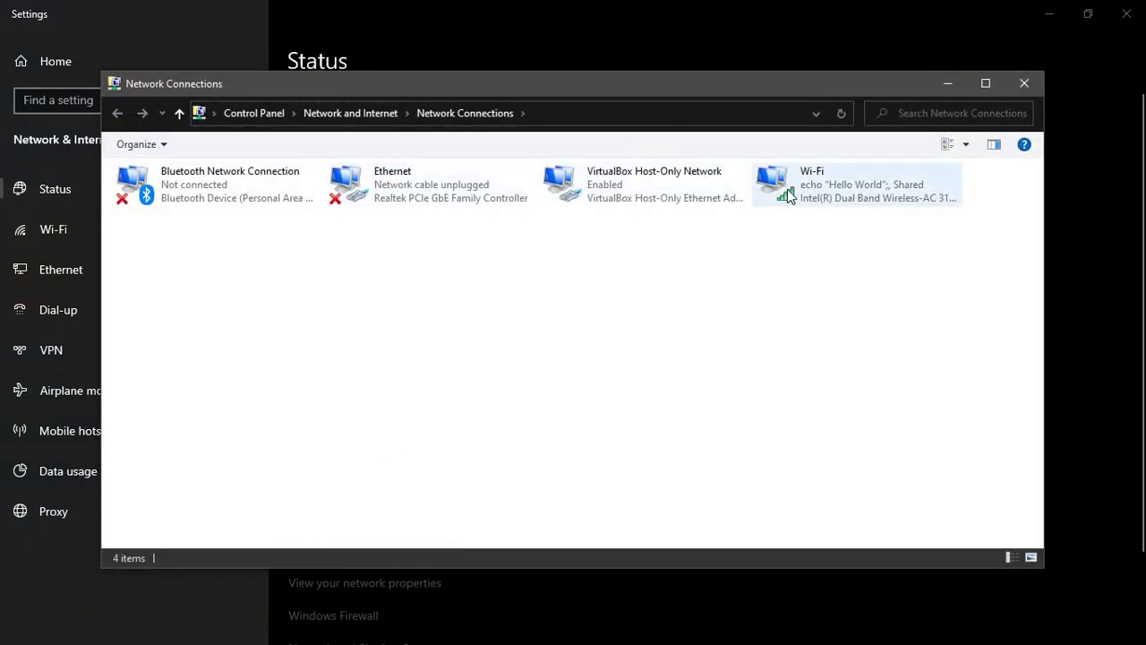
{"action": "right_click", "coordinate": [787, 189]}
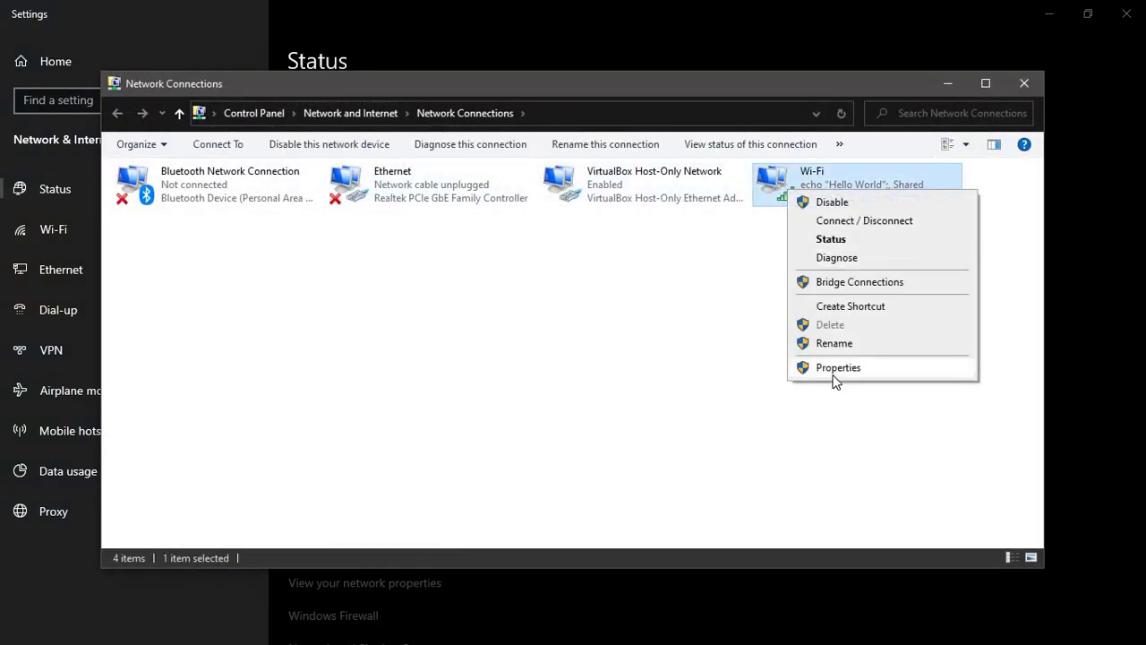
{"action": "left_click", "coordinate": [835, 371]}
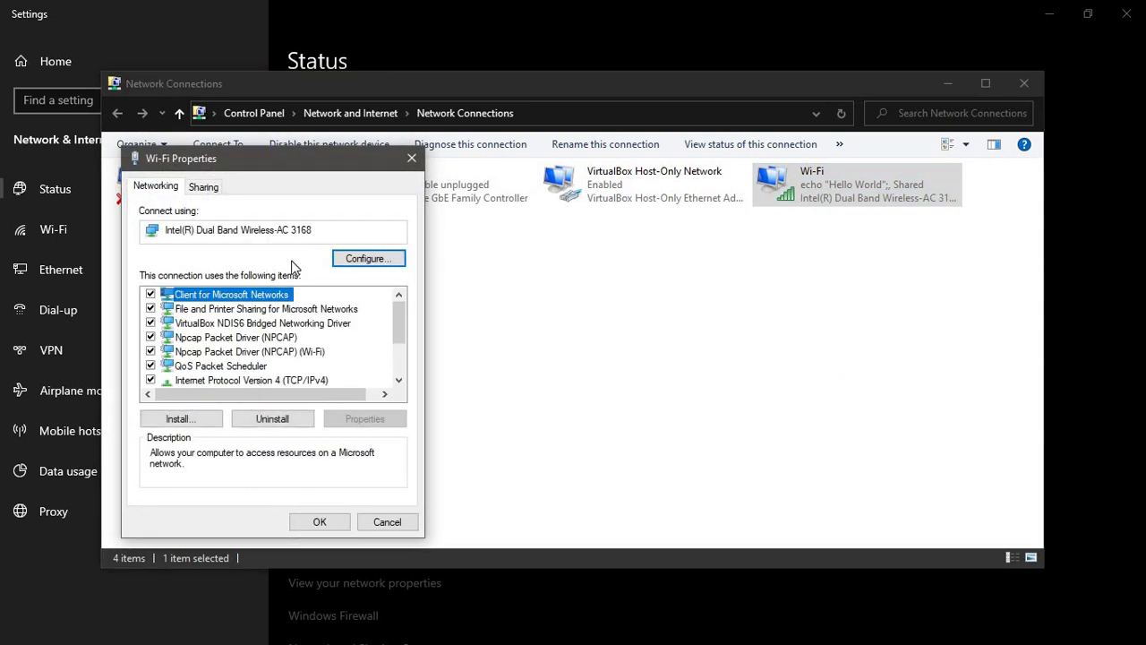
{"action": "left_click", "coordinate": [203, 187]}
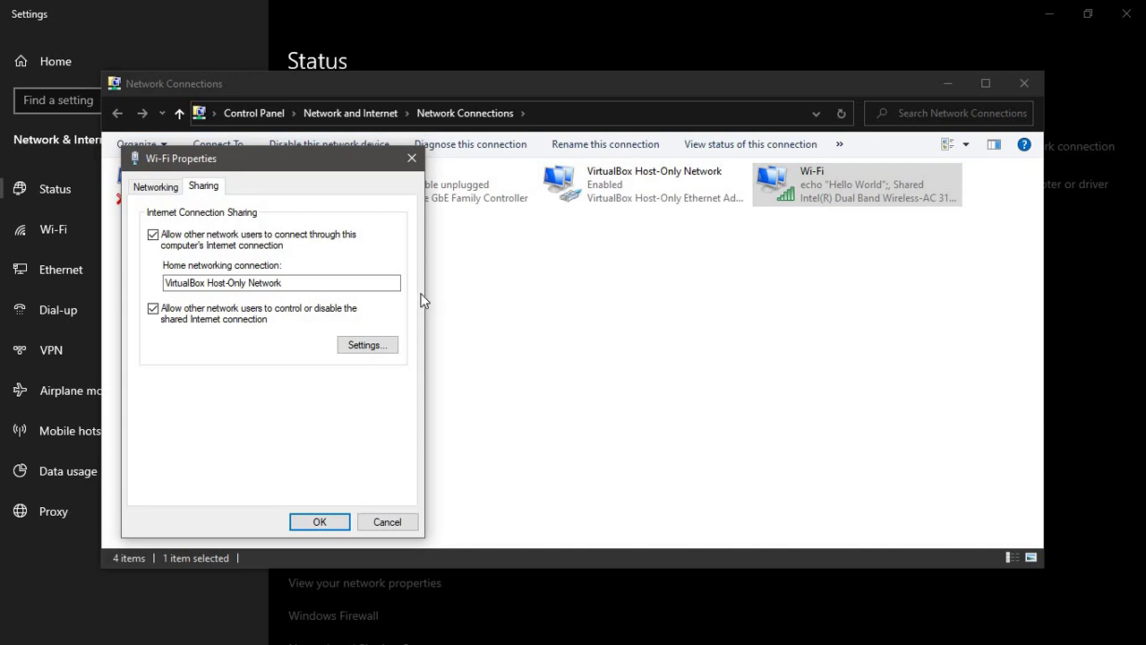
{"action": "left_click", "coordinate": [153, 234]}
{"action": "left_click", "coordinate": [310, 521]}
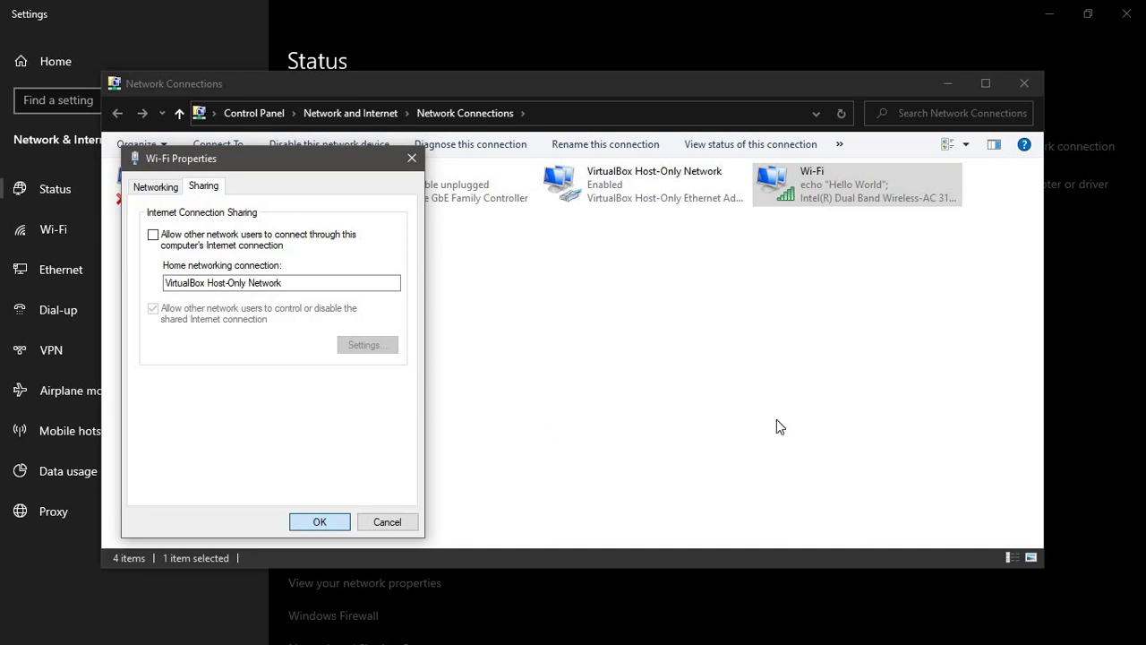
- Share Wi-Fi with VirtualBox Host-Only Network, confirm, and minimize Network Connections and Settings
{"action": "right_click", "coordinate": [823, 171]}
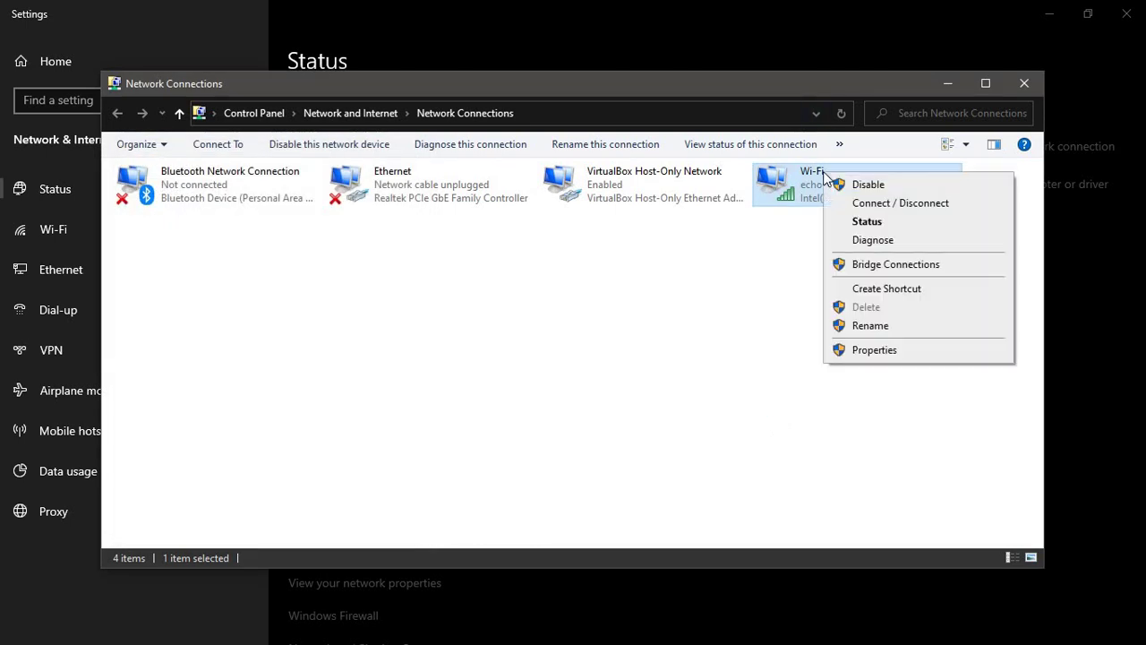
{"action": "left_click", "coordinate": [867, 349]}
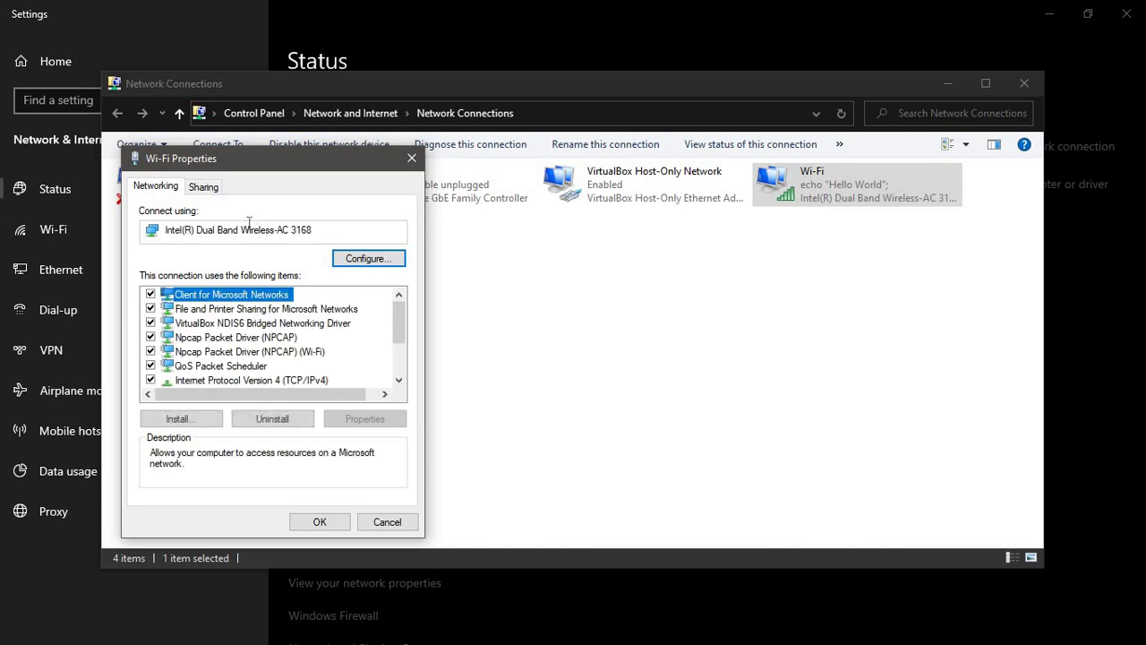
{"action": "left_click", "coordinate": [203, 187]}
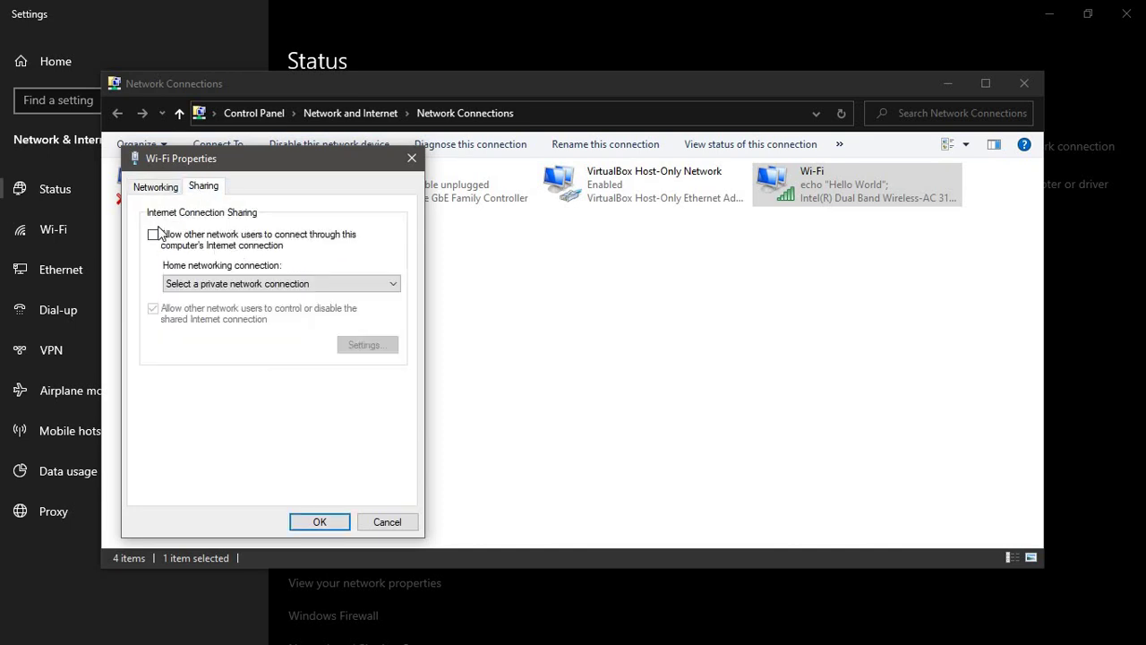
{"action": "left_click", "coordinate": [153, 236]}
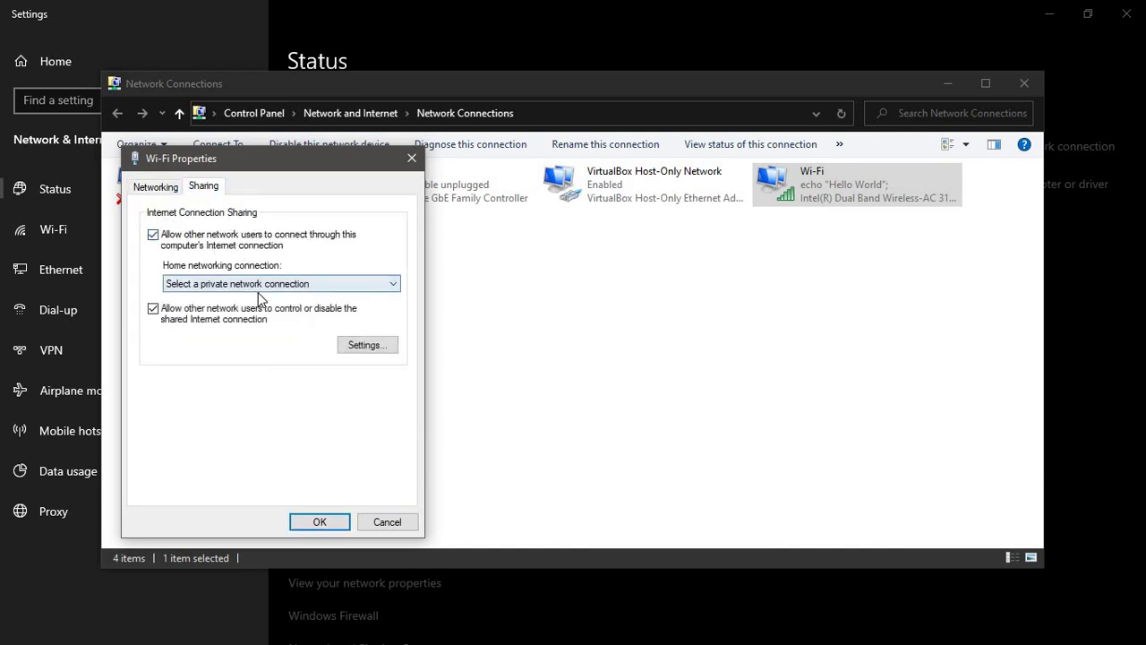
{"action": "left_click", "coordinate": [264, 286]}
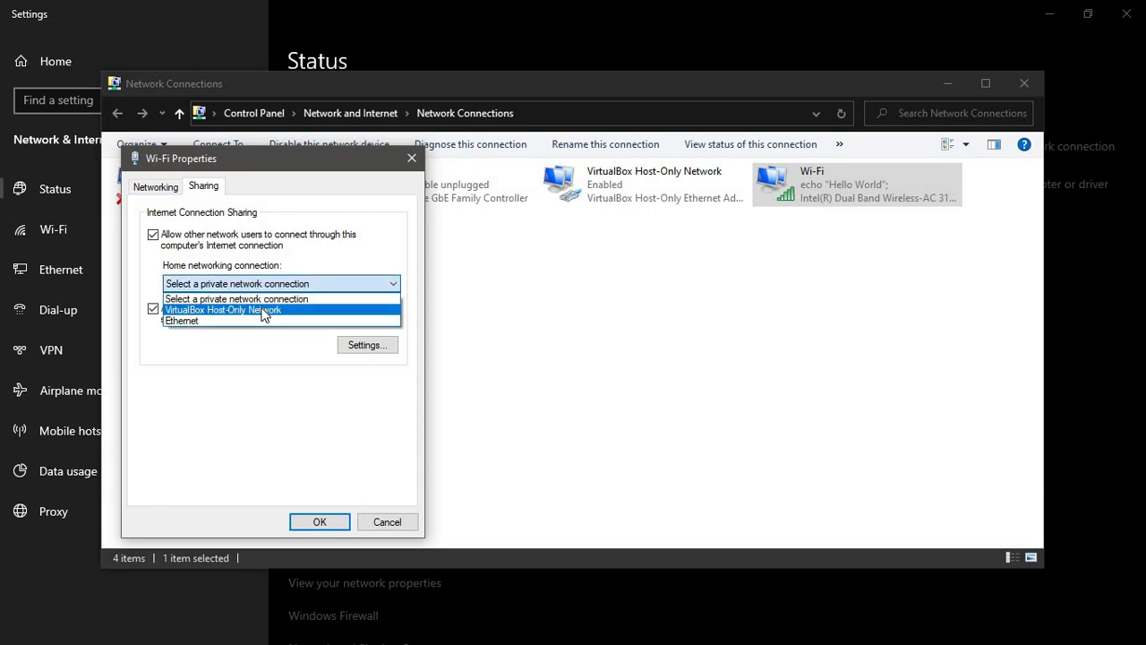
{"action": "left_click", "coordinate": [264, 310]}
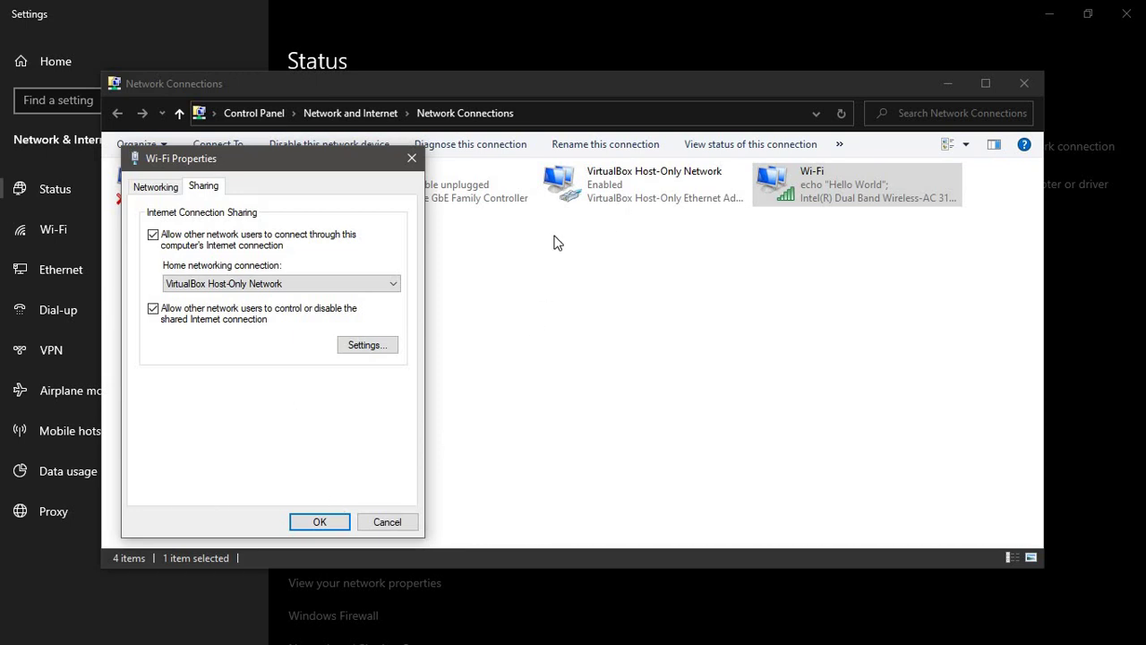
{"action": "left_click", "coordinate": [316, 523]}
{"action": "left_click", "coordinate": [638, 417]}
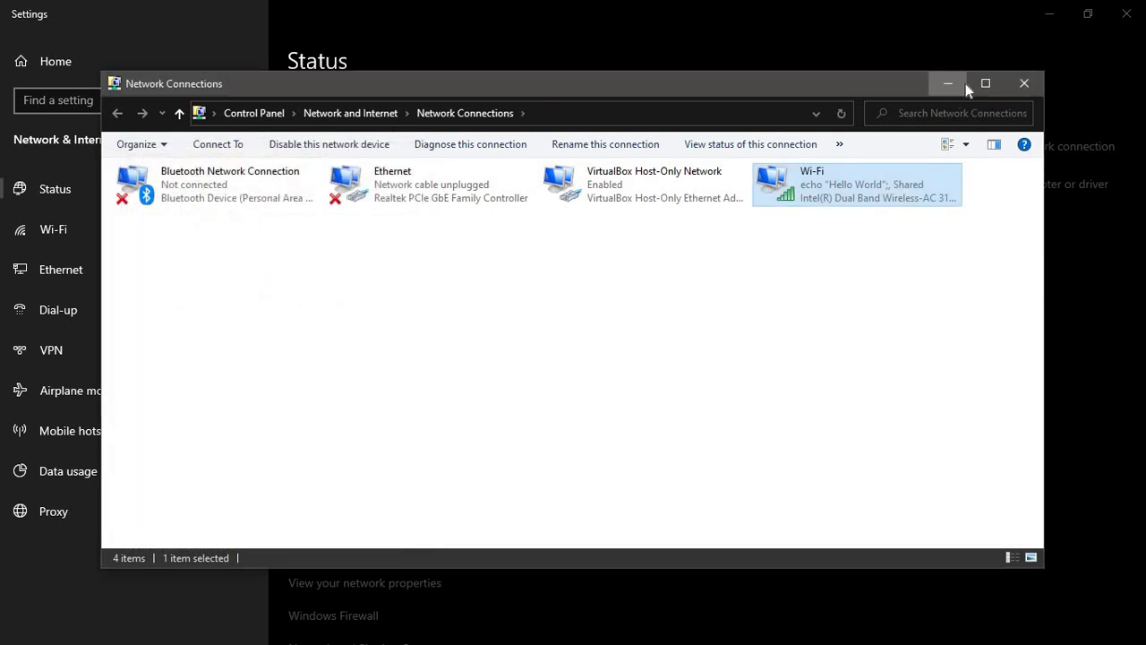
{"action": "left_click", "coordinate": [963, 83]}
{"action": "left_click", "coordinate": [1050, 13]}
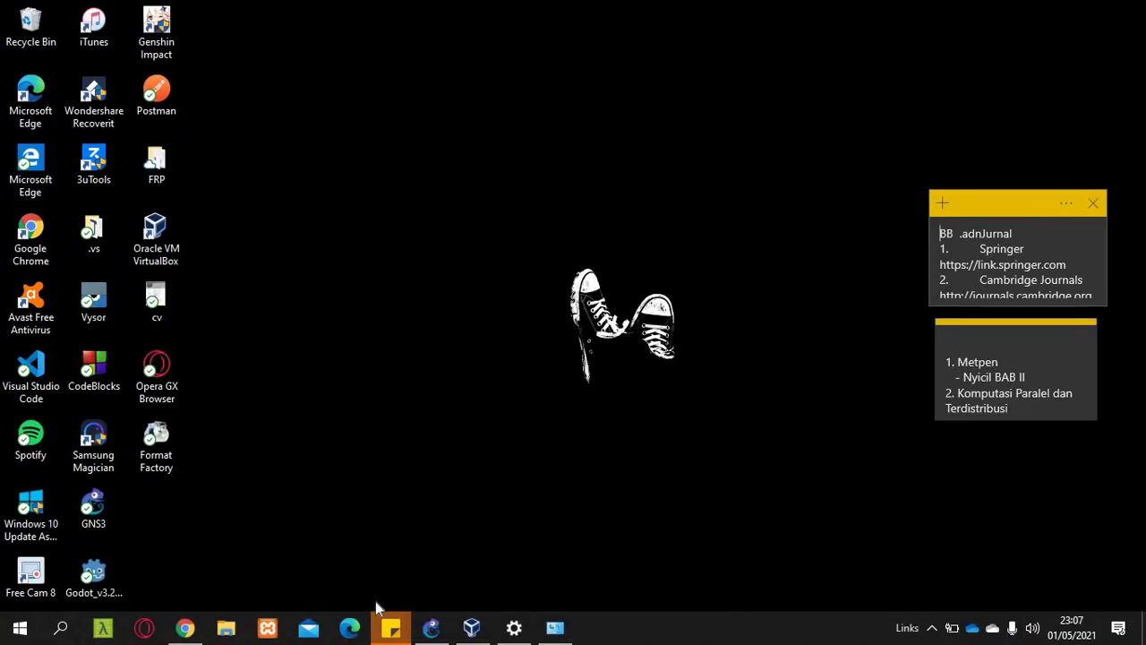
- Return to the PDF and scroll to page 2's GNS3 diagram with cloud, router, switch and PCs
{"action": "left_click", "coordinate": [431, 629]}
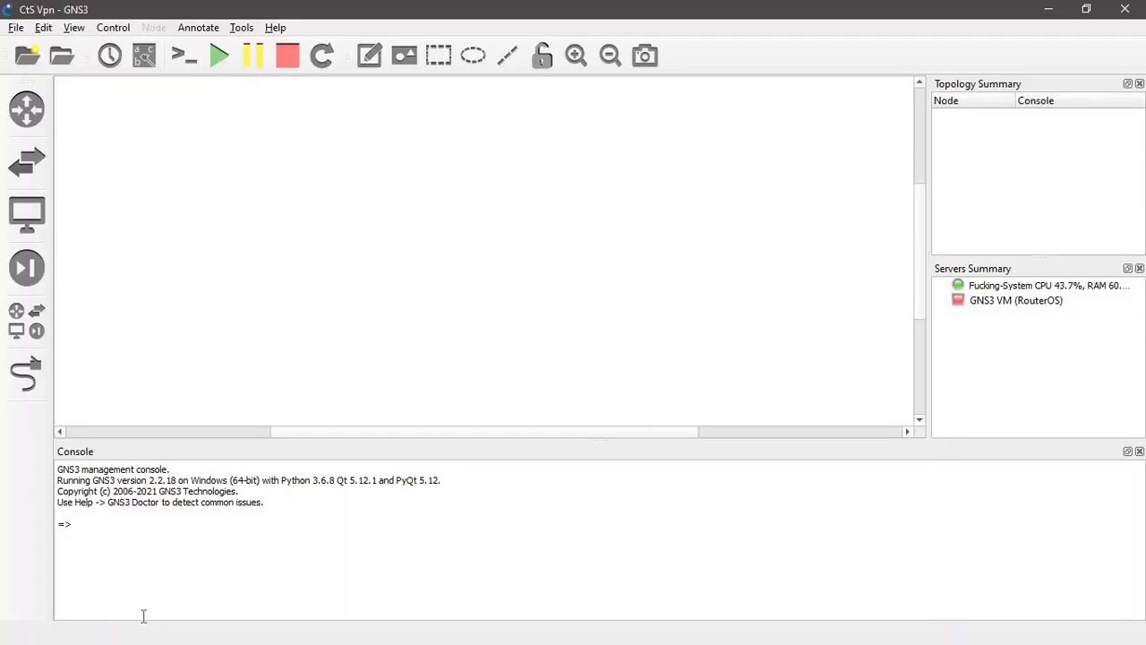
{"action": "key", "text": "alt+Tab"}
{"action": "key", "text": "alt+Tab"}
{"action": "key", "text": "alt+Tab"}
{"action": "key", "text": "alt+Tab"}
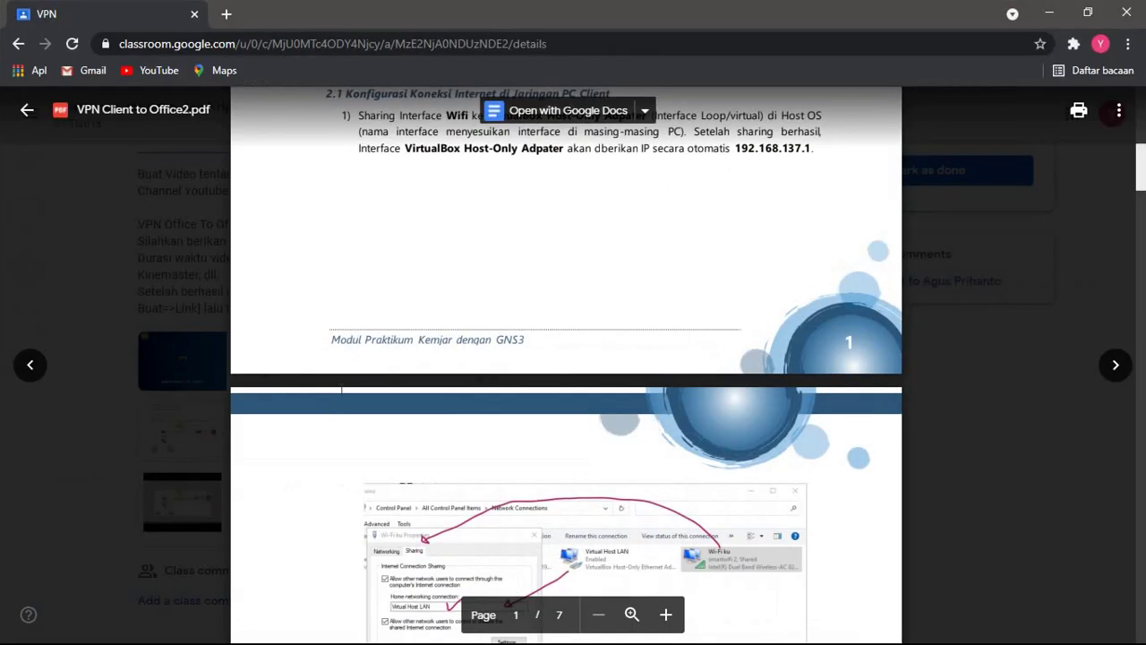
{"action": "scroll", "coordinate": [341, 388], "scroll_direction": "down", "scroll_amount": 4}
{"action": "scroll", "coordinate": [342, 387], "scroll_direction": "down", "scroll_amount": 3}
{"action": "scroll", "coordinate": [341, 387], "scroll_direction": "up", "scroll_amount": 1}
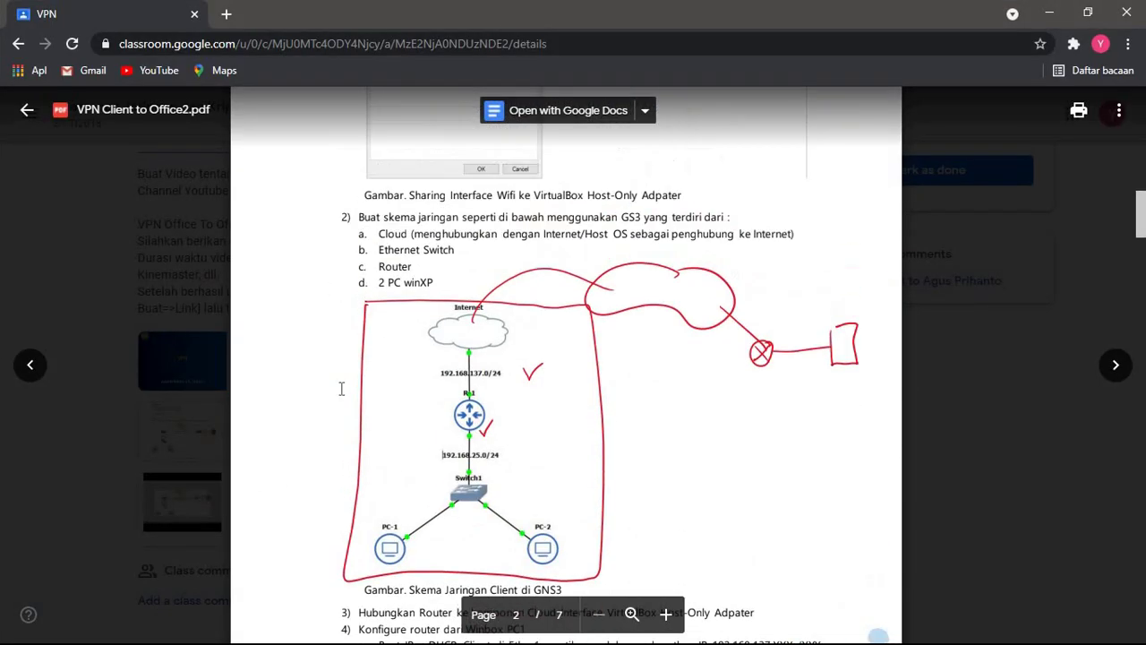
{"action": "scroll", "coordinate": [341, 388], "scroll_direction": "up", "scroll_amount": 4}
{"action": "scroll", "coordinate": [341, 387], "scroll_direction": "up", "scroll_amount": 3}
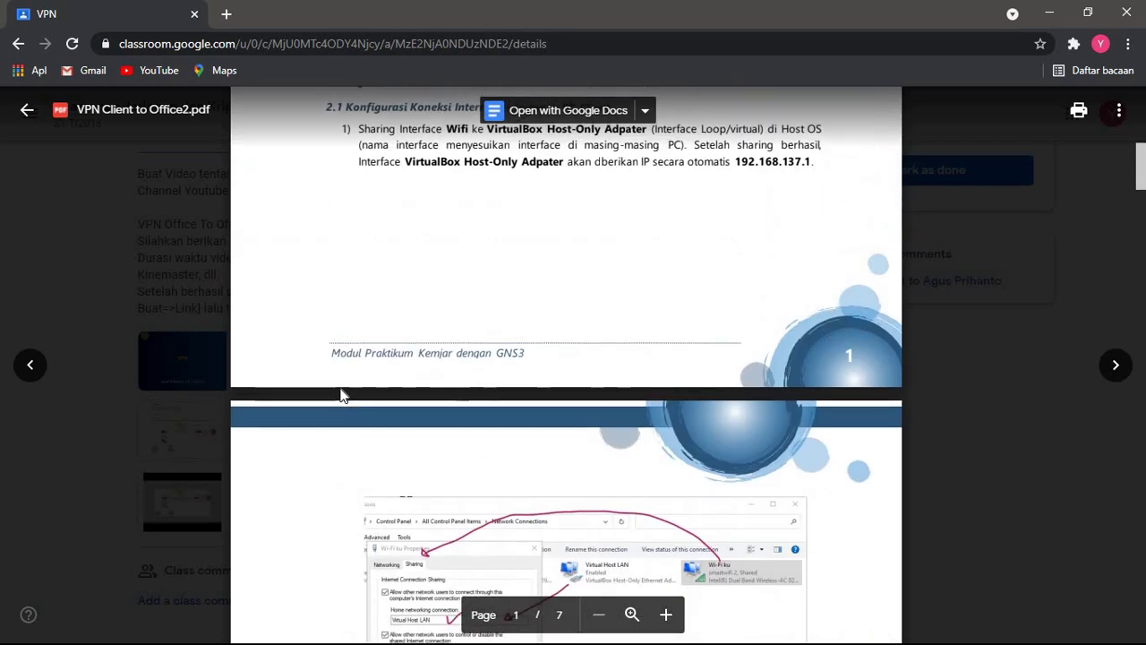
{"action": "scroll", "coordinate": [341, 387], "scroll_direction": "down", "scroll_amount": 1}
{"action": "scroll", "coordinate": [641, 339], "scroll_direction": "down", "scroll_amount": 3}
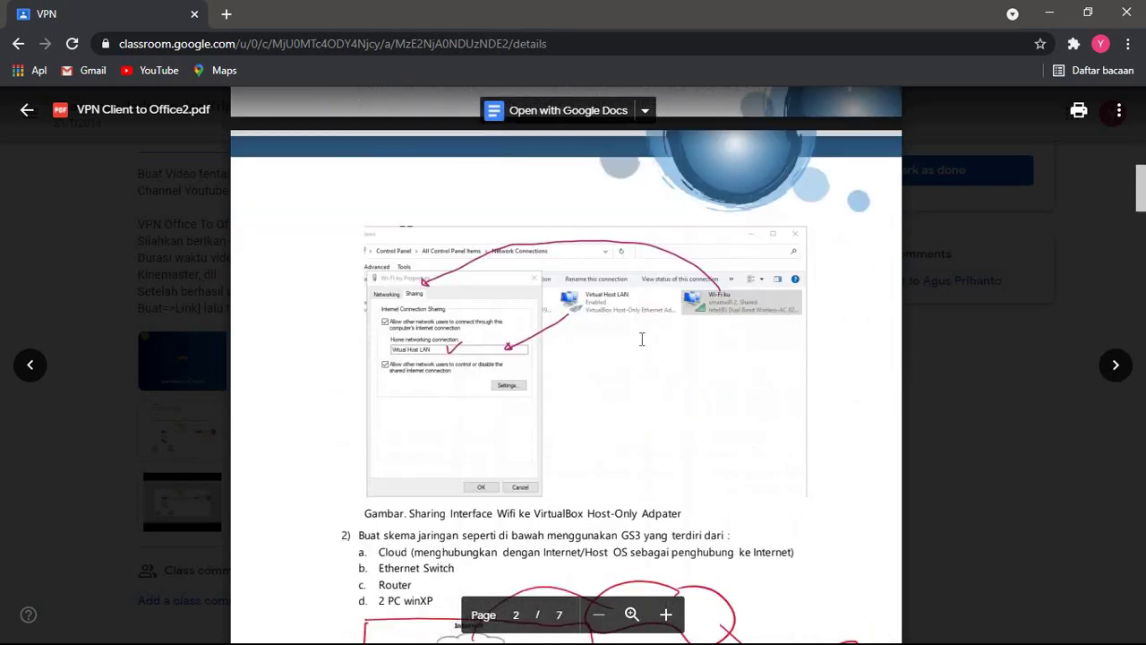
{"action": "scroll", "coordinate": [663, 308], "scroll_direction": "down", "scroll_amount": 2}
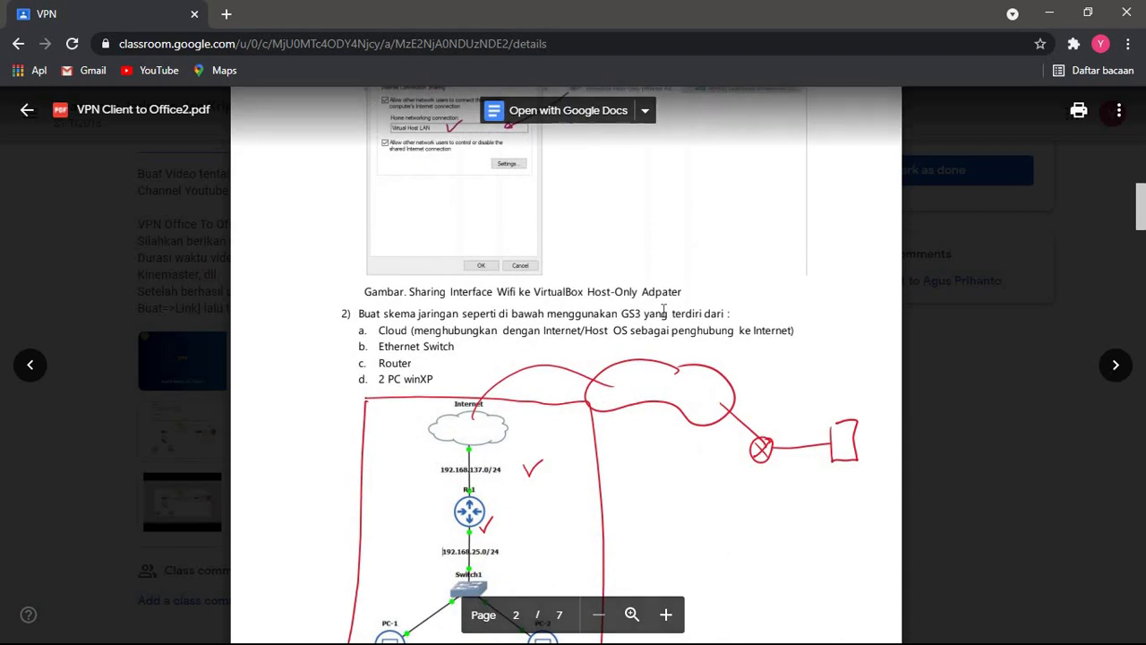
{"action": "key", "text": "super"}
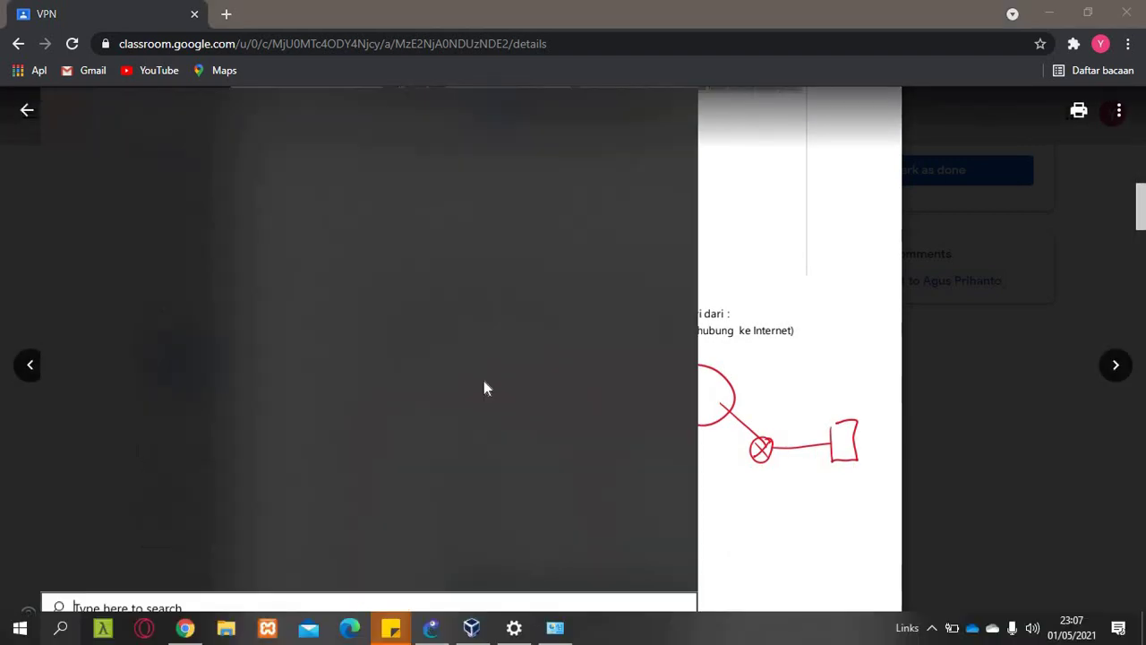
- Run ipconfig in cmd to confirm the VirtualBox adapter is 192.168.137.1, then return to GNS3
{"action": "type", "text": "cmd"}
{"action": "key", "text": "Return"}
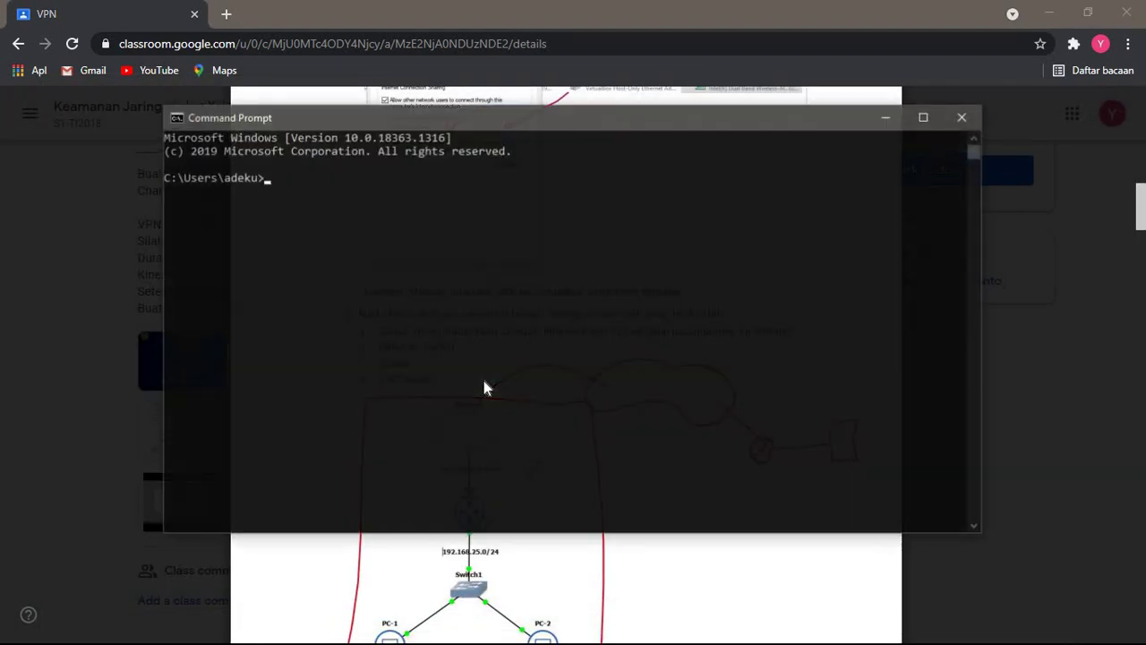
{"action": "type", "text": "ipcnfig"}
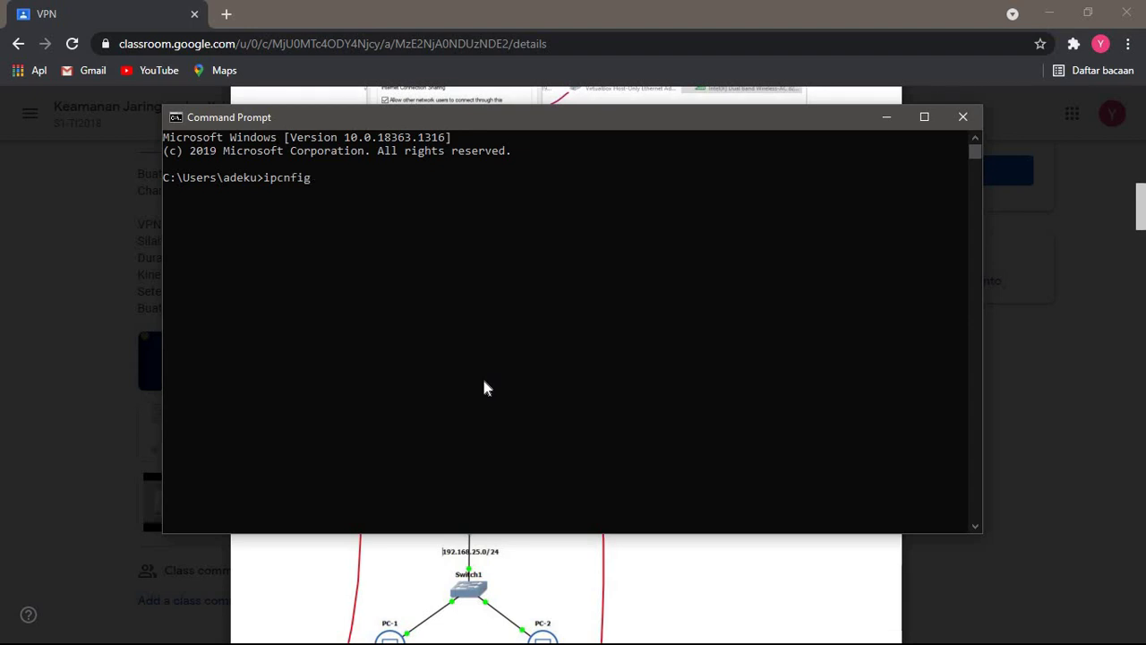
{"action": "type", "text": "o"}
{"action": "key", "text": "Return"}
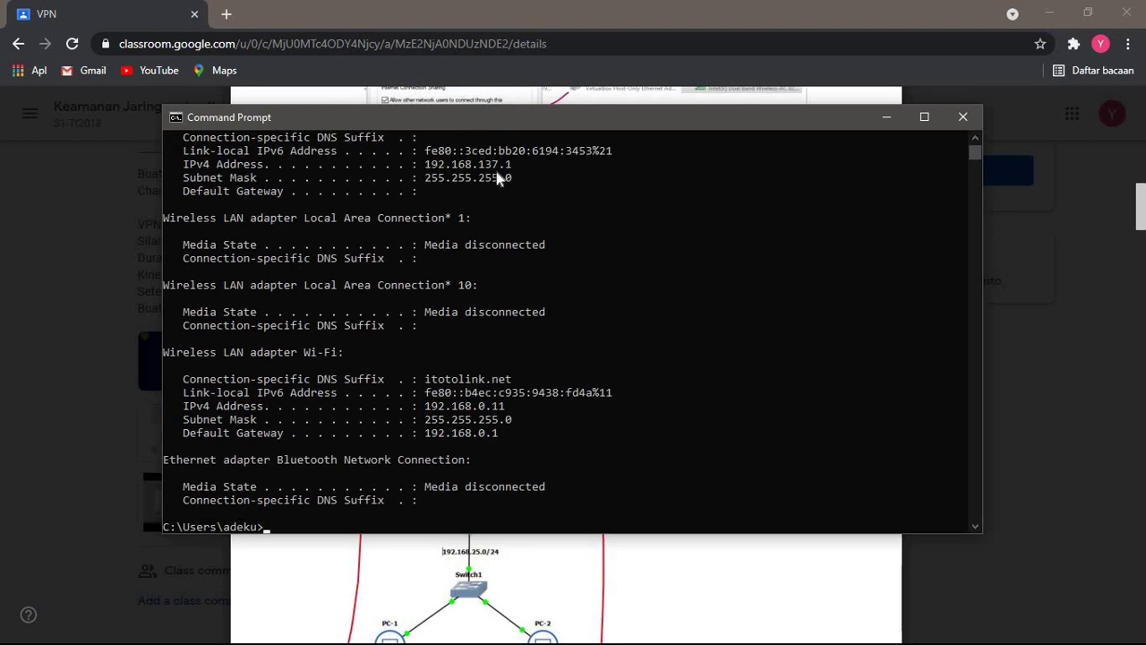
{"action": "scroll", "coordinate": [334, 202], "scroll_direction": "up", "scroll_amount": 2}
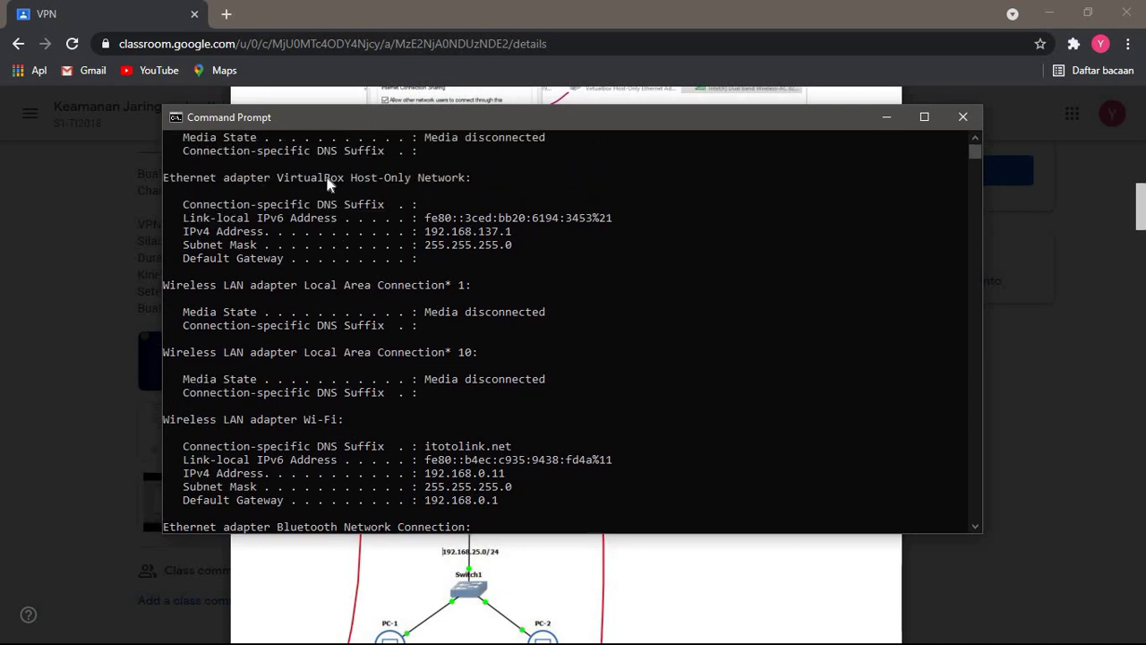
{"action": "left_click", "coordinate": [960, 117]}
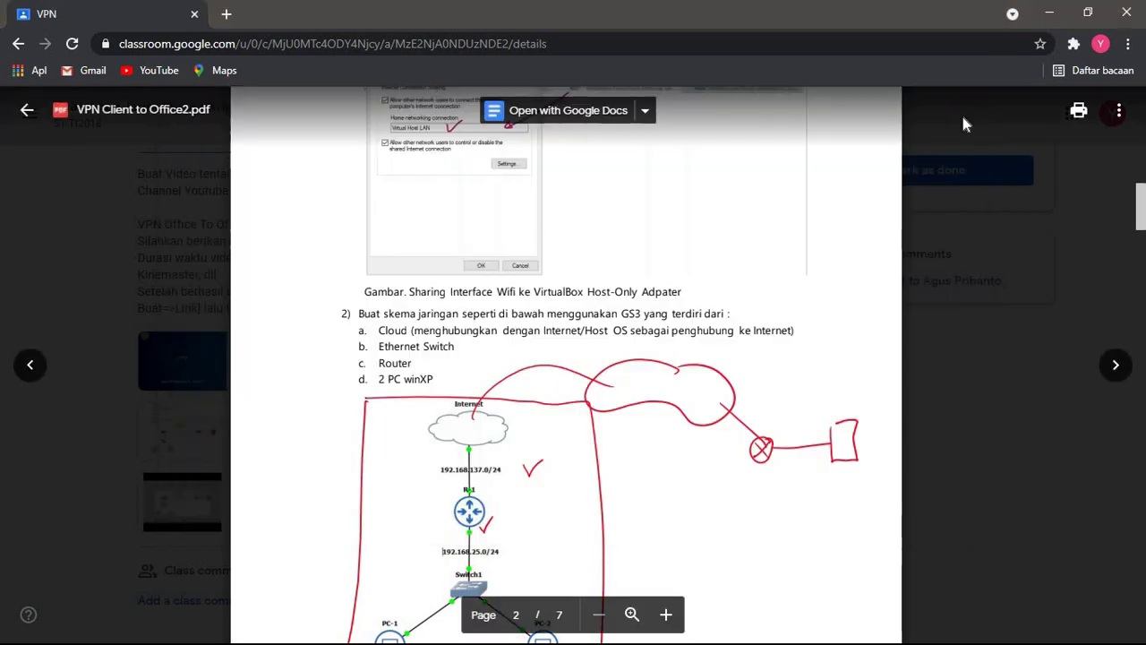
{"action": "scroll", "coordinate": [624, 455], "scroll_direction": "down", "scroll_amount": 3}
{"action": "scroll", "coordinate": [623, 455], "scroll_direction": "up", "scroll_amount": 1}
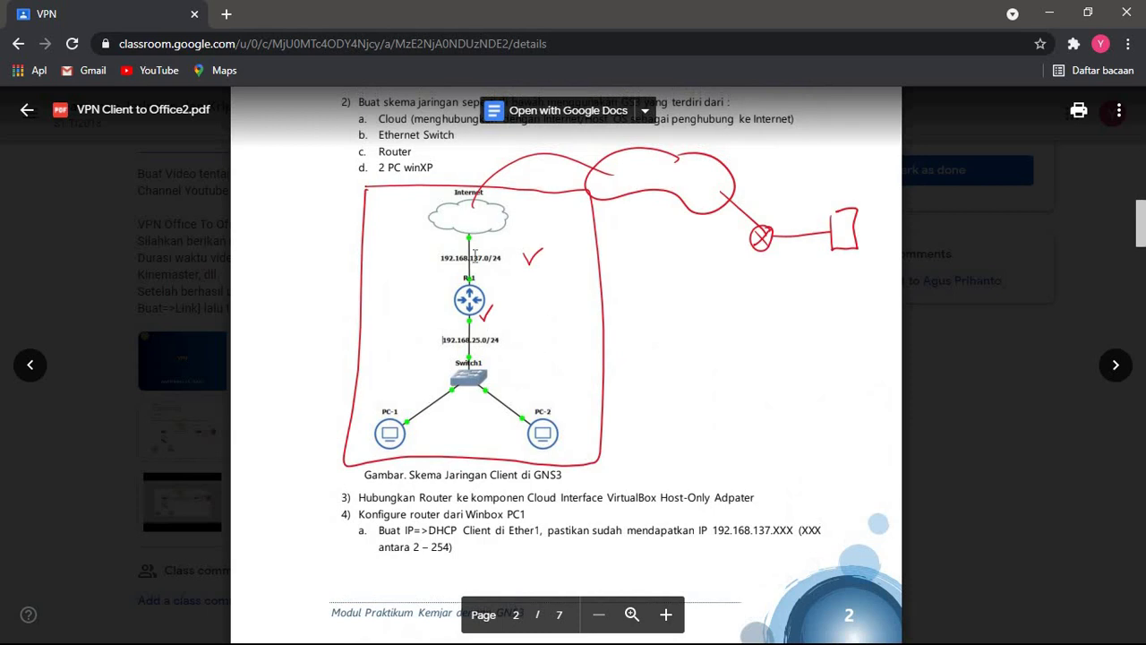
{"action": "left_click", "coordinate": [1049, 13]}
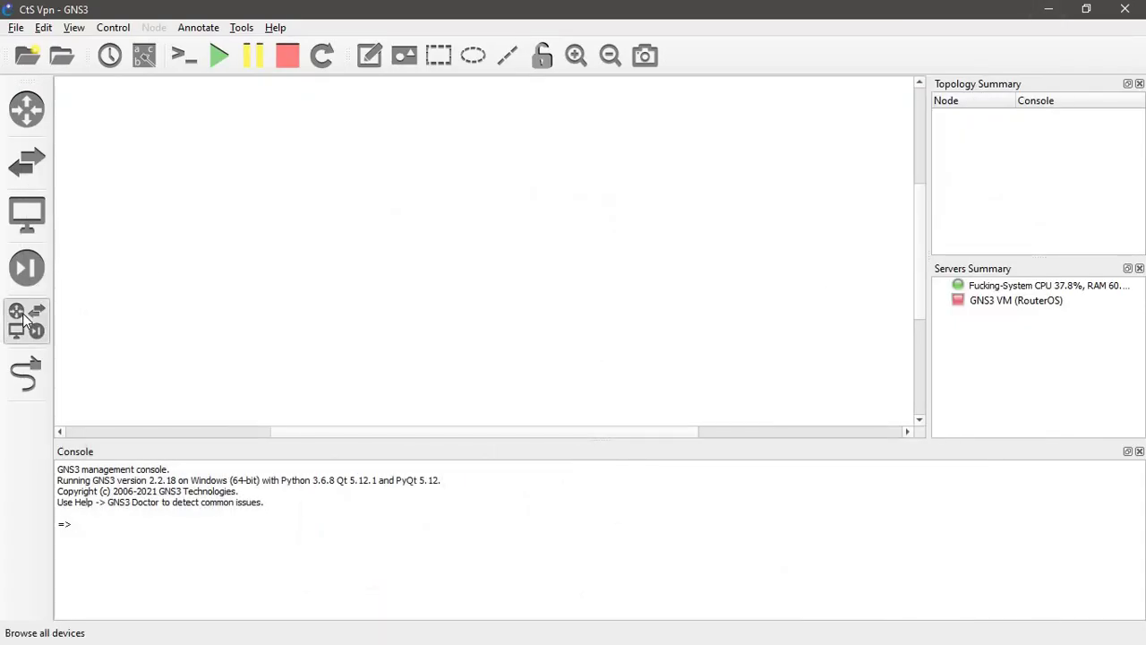
- Place a Cloud, a RouterOS router, two PCs and an Ethernet switch on the canvas
{"action": "left_click", "coordinate": [26, 320]}
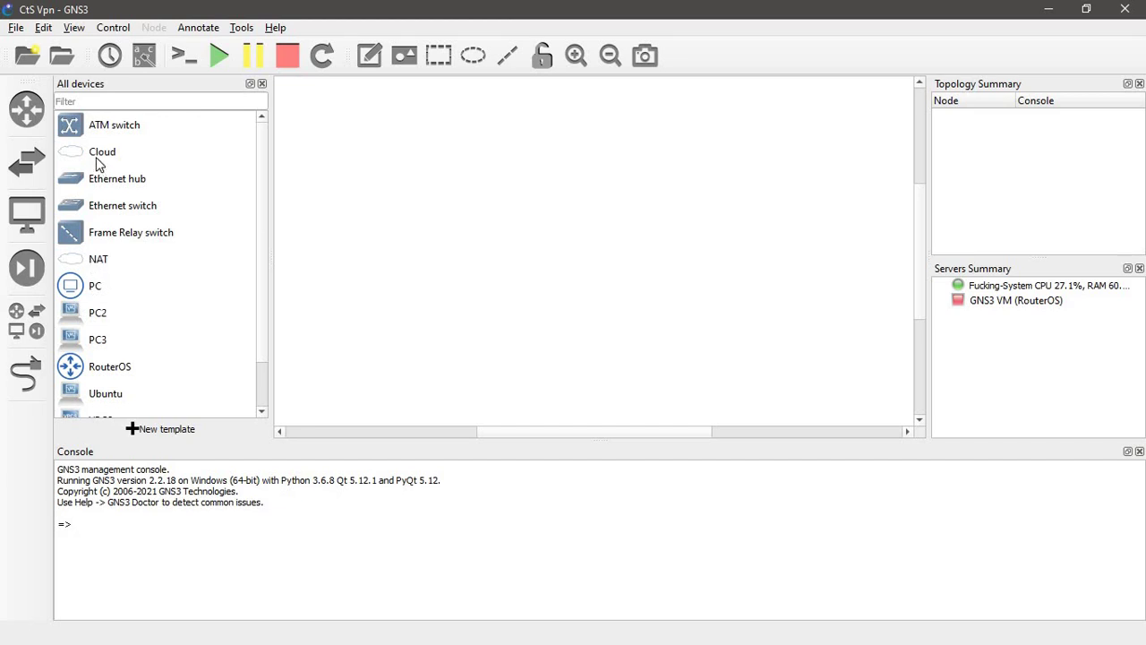
{"action": "left_click_drag", "start_coordinate": [98, 162], "coordinate": [566, 136]}
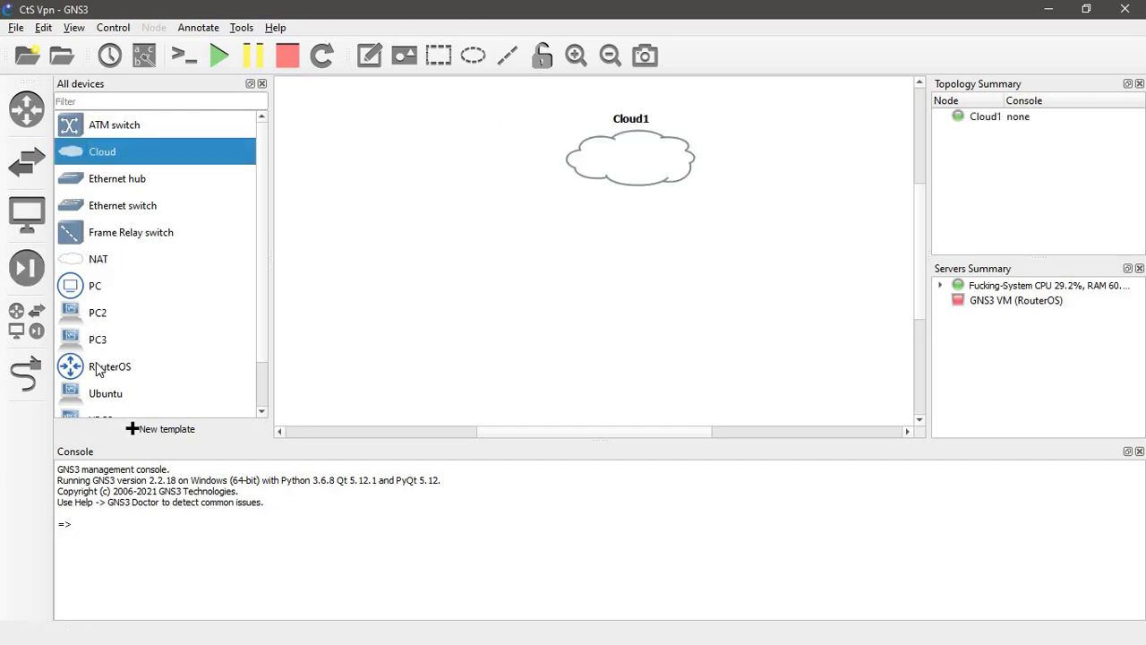
{"action": "left_click_drag", "start_coordinate": [98, 369], "coordinate": [526, 227]}
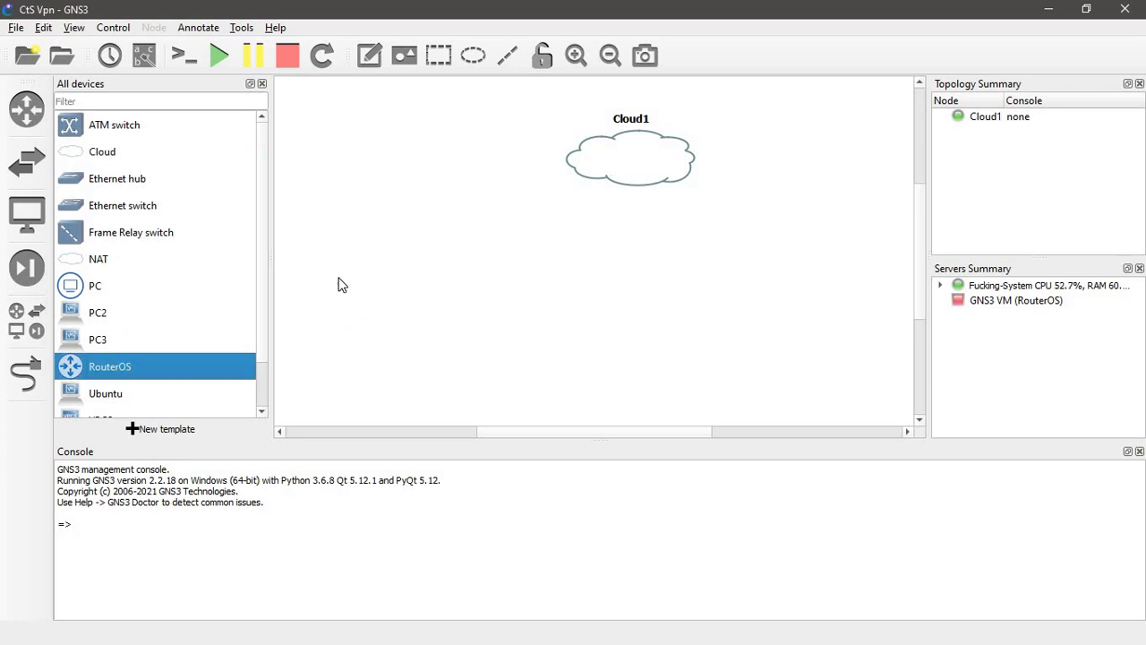
{"action": "left_click_drag", "start_coordinate": [92, 292], "coordinate": [356, 343]}
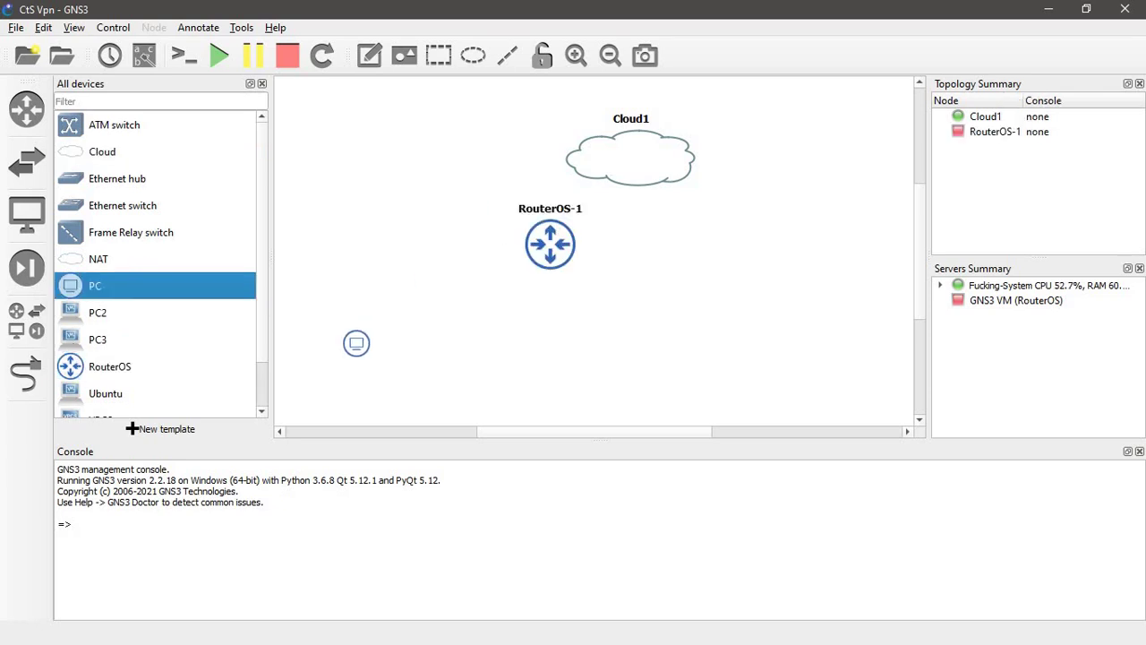
{"action": "left_click_drag", "start_coordinate": [94, 296], "coordinate": [633, 381]}
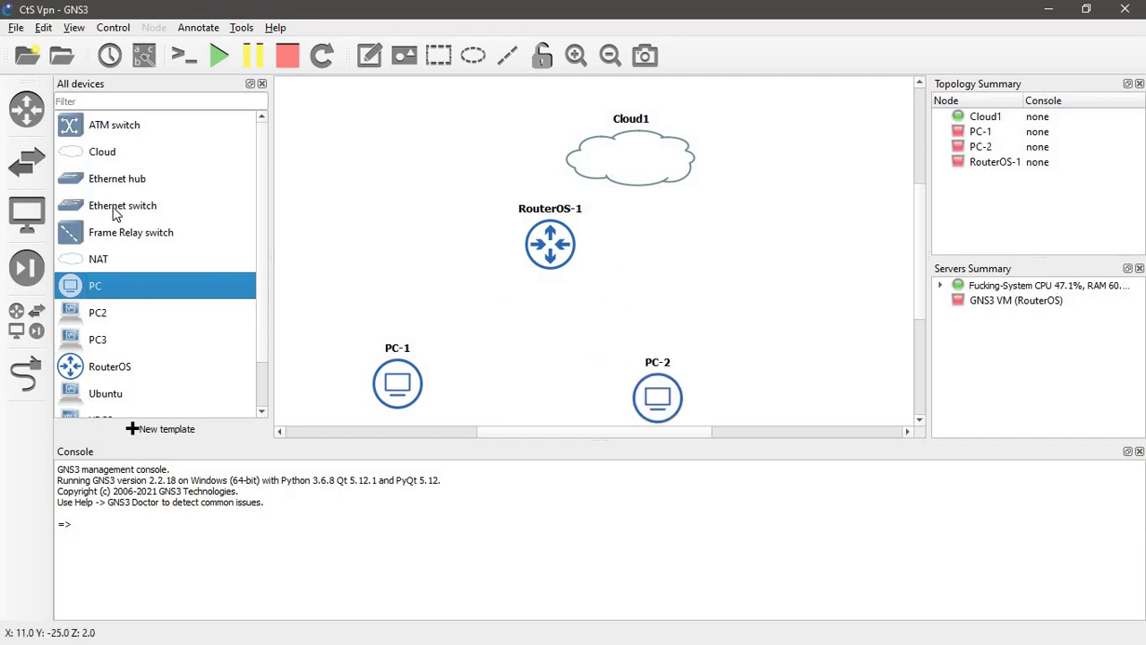
{"action": "left_click_drag", "start_coordinate": [114, 208], "coordinate": [526, 329]}
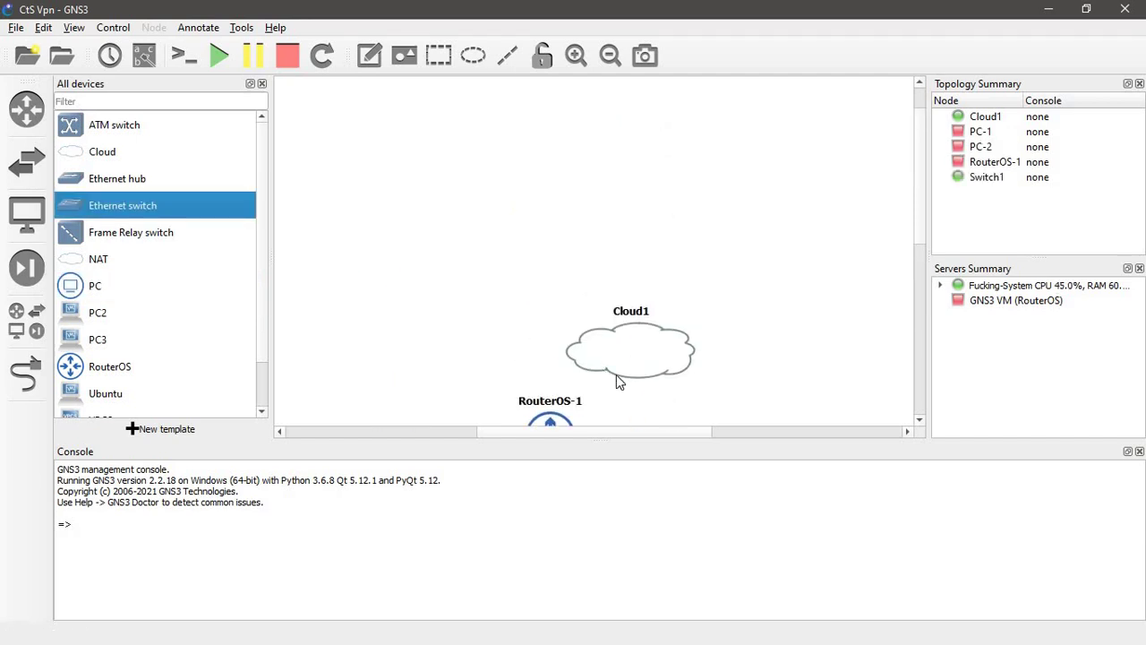
- Arrange the nodes: cloud on top, RouterOS-1 below, PC-1 and PC-2 beside it, Switch1 beneath
{"action": "left_click_drag", "start_coordinate": [625, 376], "coordinate": [549, 117]}
{"action": "scroll", "coordinate": [550, 163], "scroll_direction": "up", "scroll_amount": 1}
{"action": "scroll", "coordinate": [560, 159], "scroll_direction": "down", "scroll_amount": 3}
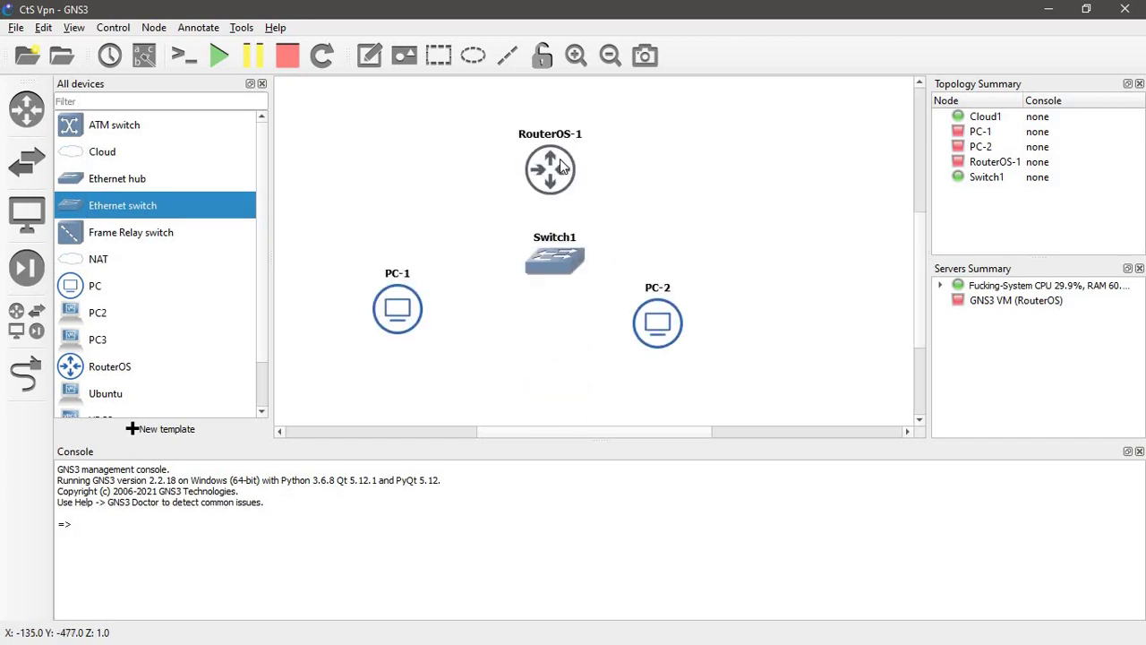
{"action": "left_click_drag", "start_coordinate": [556, 170], "coordinate": [560, 95]}
{"action": "scroll", "coordinate": [560, 95], "scroll_direction": "up", "scroll_amount": 3}
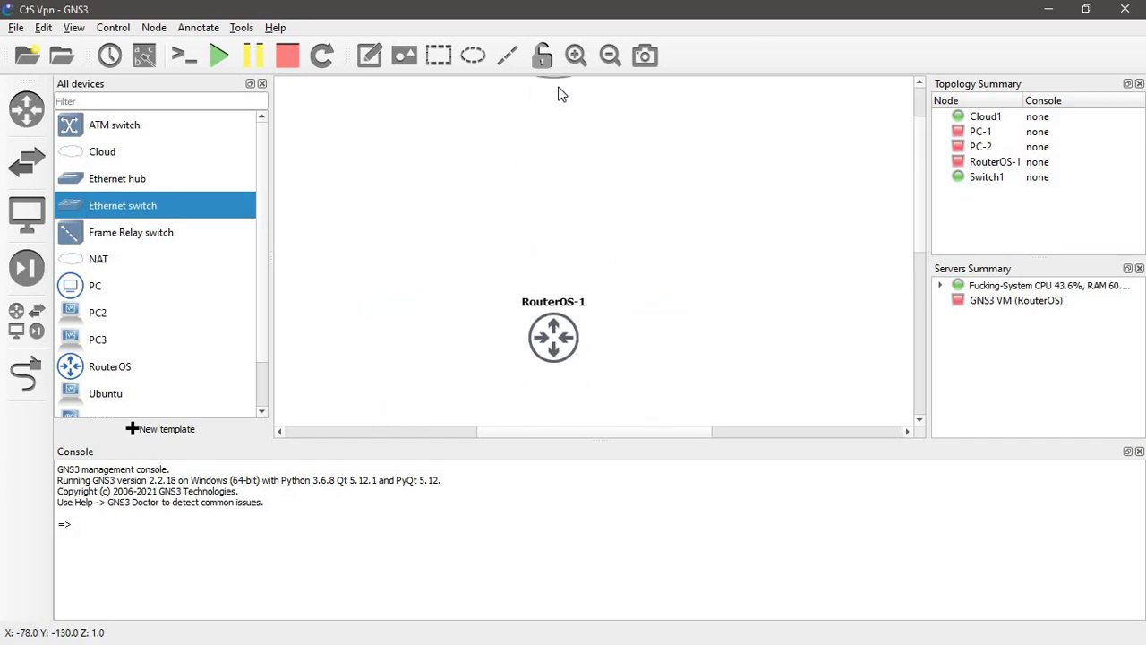
{"action": "left_click_drag", "start_coordinate": [556, 379], "coordinate": [553, 100]}
{"action": "scroll", "coordinate": [551, 247], "scroll_direction": "down", "scroll_amount": 5}
{"action": "scroll", "coordinate": [552, 100], "scroll_direction": "up", "scroll_amount": 3}
{"action": "scroll", "coordinate": [436, 295], "scroll_direction": "down", "scroll_amount": 2}
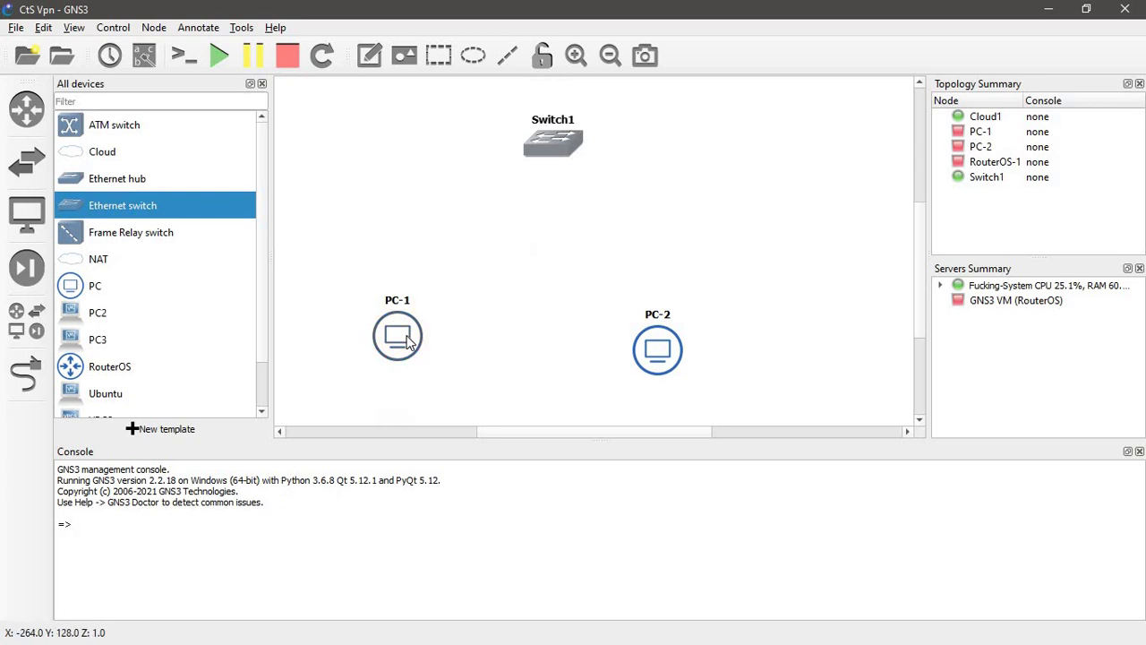
{"action": "left_click_drag", "start_coordinate": [405, 315], "coordinate": [416, 145]}
{"action": "left_click_drag", "start_coordinate": [673, 353], "coordinate": [732, 115]}
{"action": "scroll", "coordinate": [729, 113], "scroll_direction": "up", "scroll_amount": 3}
{"action": "scroll", "coordinate": [729, 113], "scroll_direction": "down", "scroll_amount": 1}
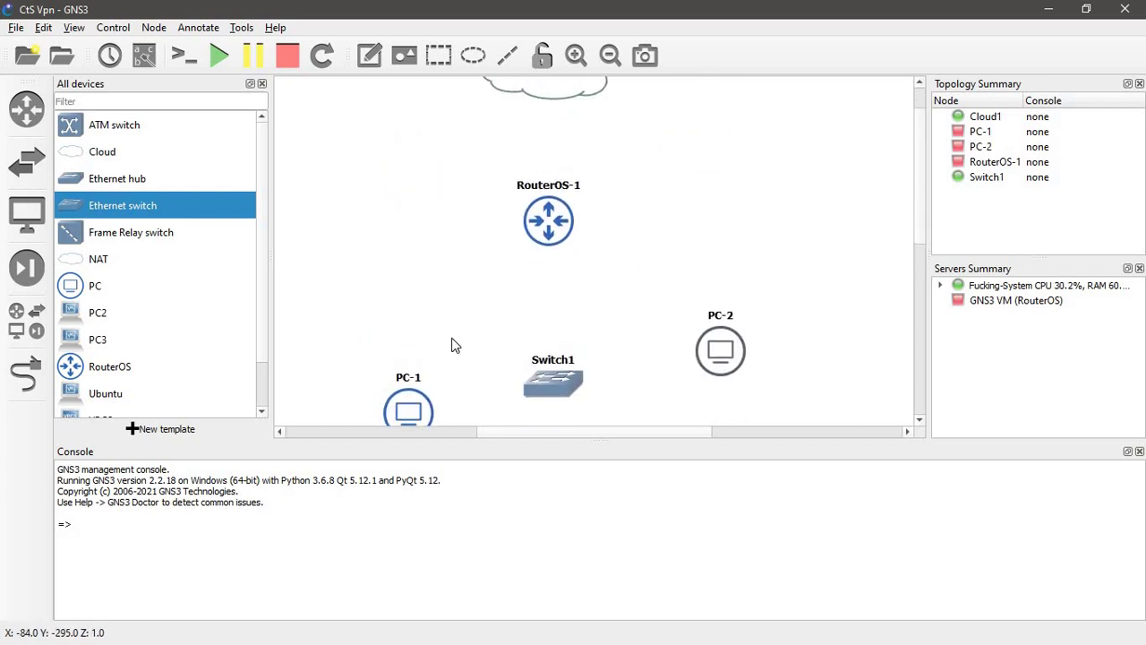
{"action": "left_click_drag", "start_coordinate": [410, 412], "coordinate": [400, 268]}
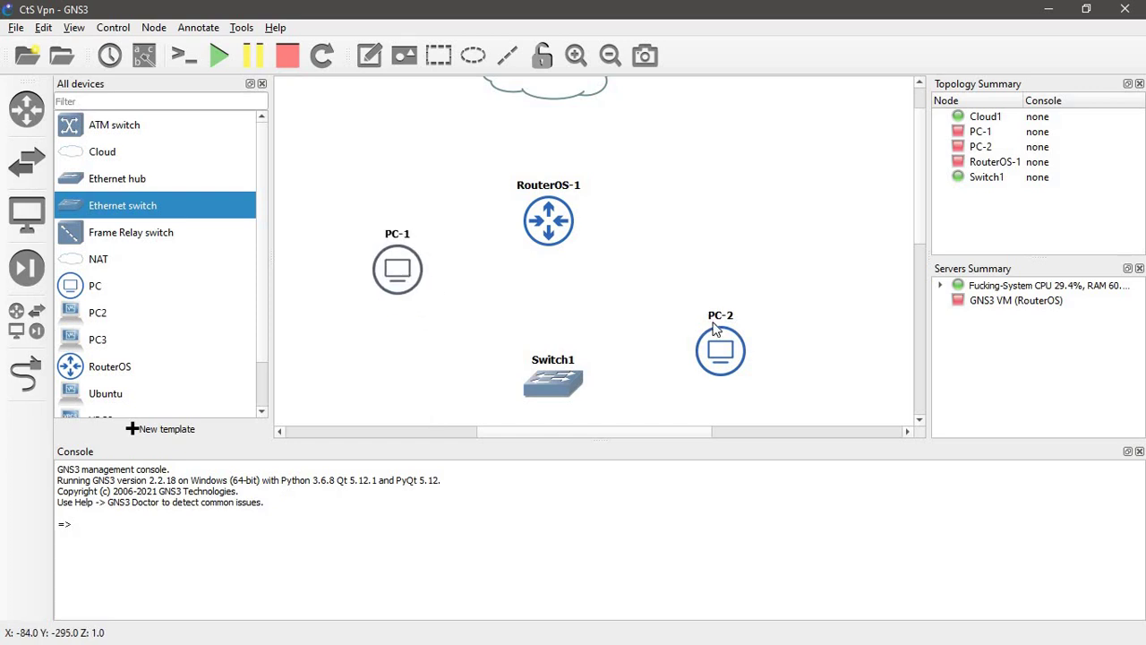
{"action": "left_click_drag", "start_coordinate": [717, 343], "coordinate": [738, 278]}
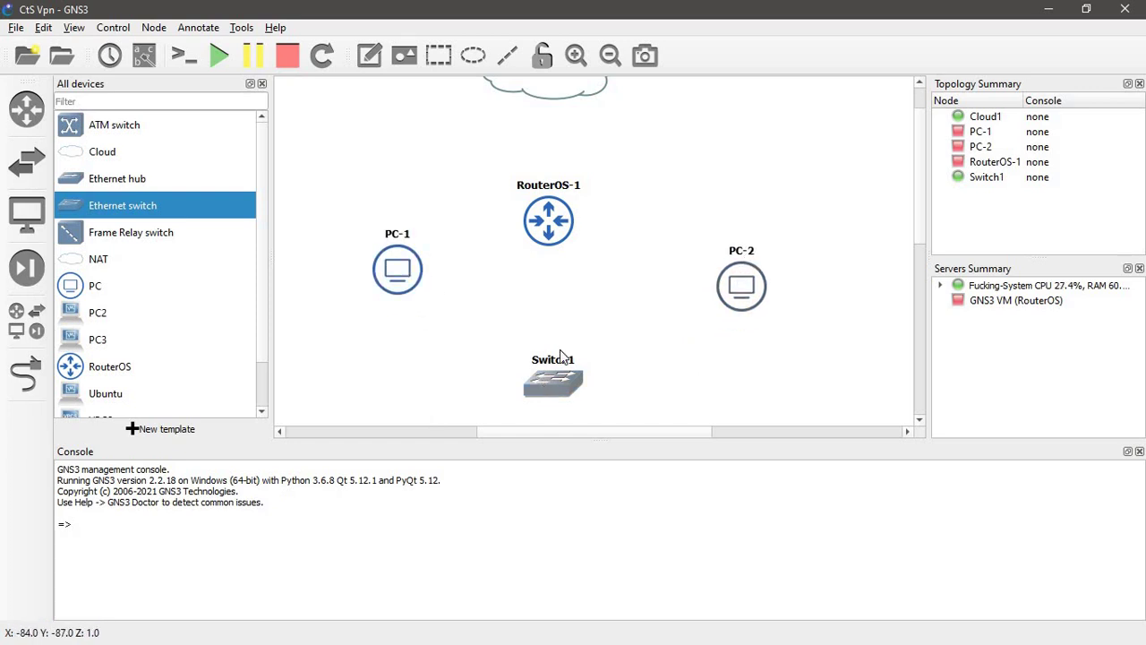
{"action": "left_click_drag", "start_coordinate": [541, 394], "coordinate": [547, 338]}
{"action": "scroll", "coordinate": [573, 253], "scroll_direction": "up", "scroll_amount": 2}
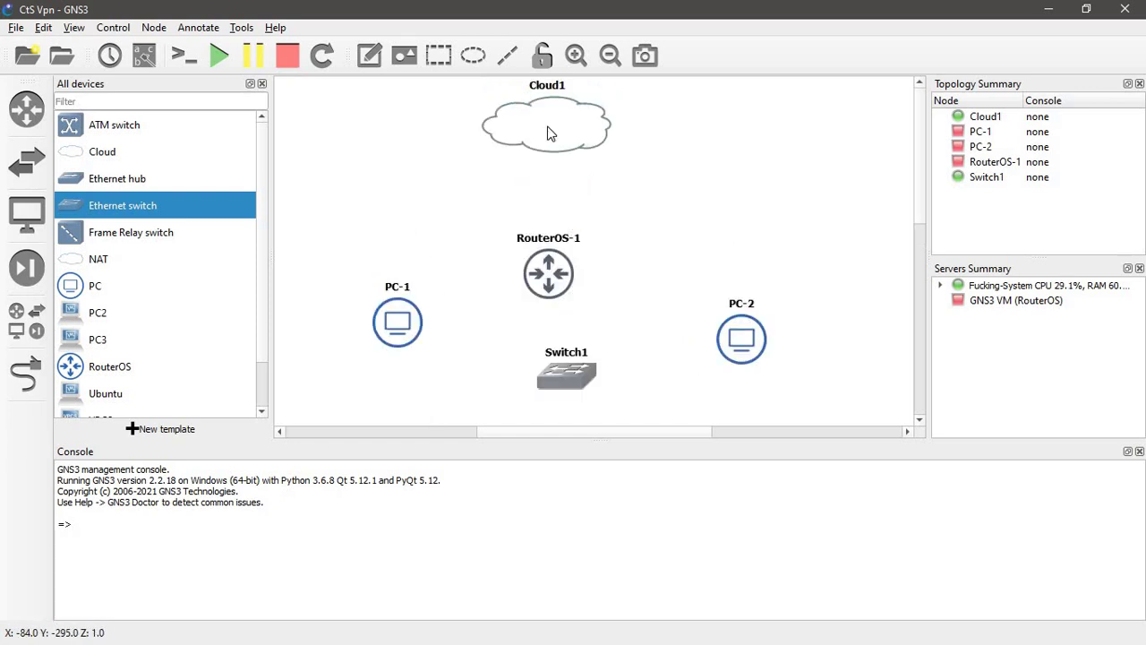
- Rename the Cloud1 node to 'Internet'
{"action": "double_click", "coordinate": [540, 91]}
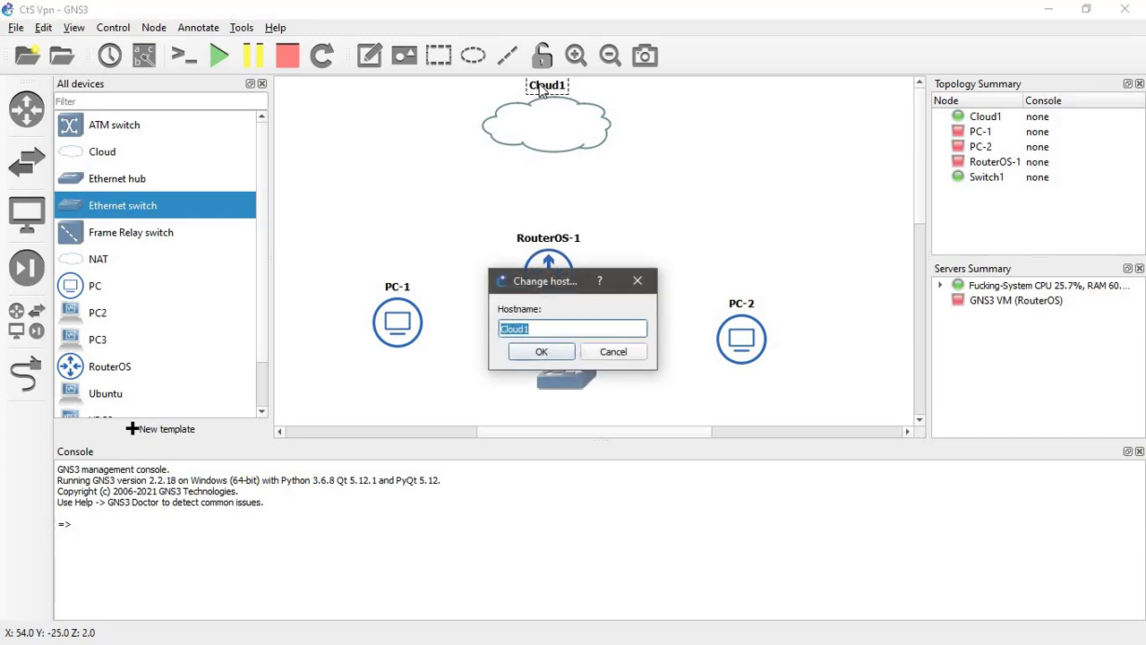
{"action": "type", "text": "Internet"}
{"action": "key", "text": "Return"}
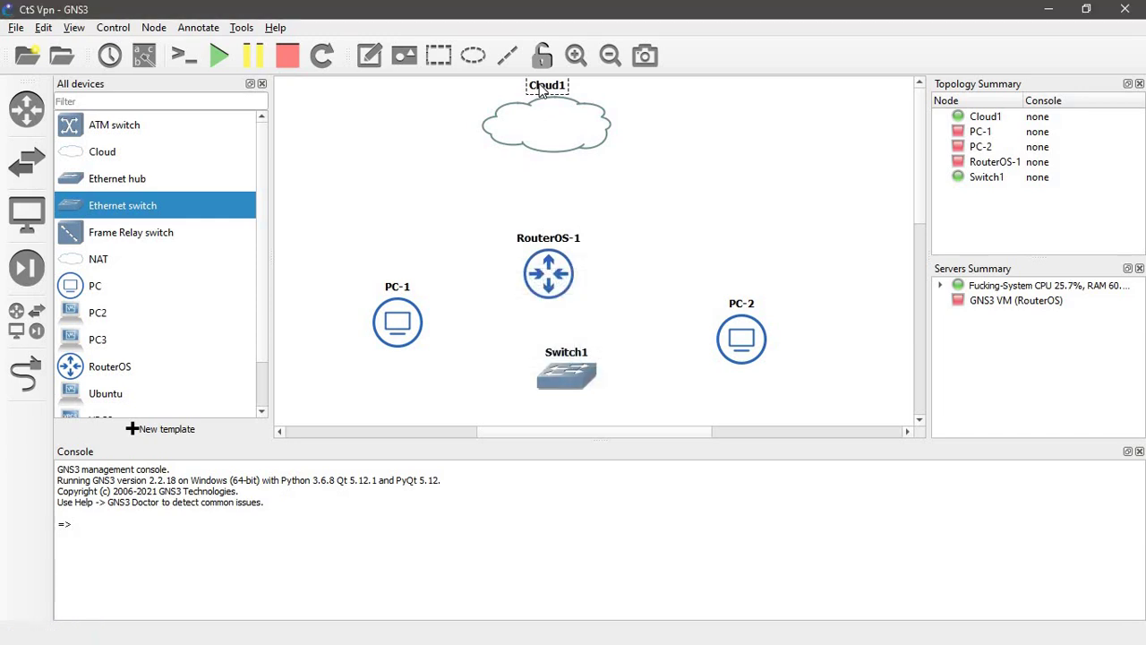
- Begin a link from the Internet cloud, then dismiss its interface list
{"action": "left_click", "coordinate": [24, 376]}
{"action": "left_click", "coordinate": [548, 144]}
{"action": "left_click", "coordinate": [558, 152]}
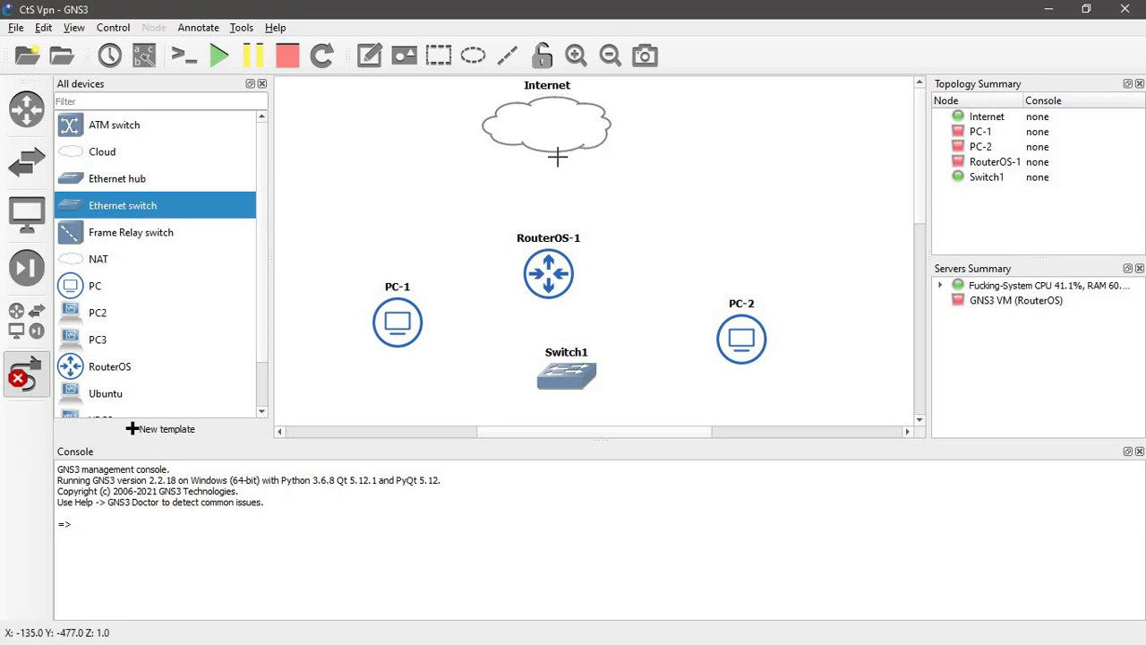
- Add the VirtualBox Host-Only Network interface to the Internet cloud and save its configuration
{"action": "right_click", "coordinate": [551, 123]}
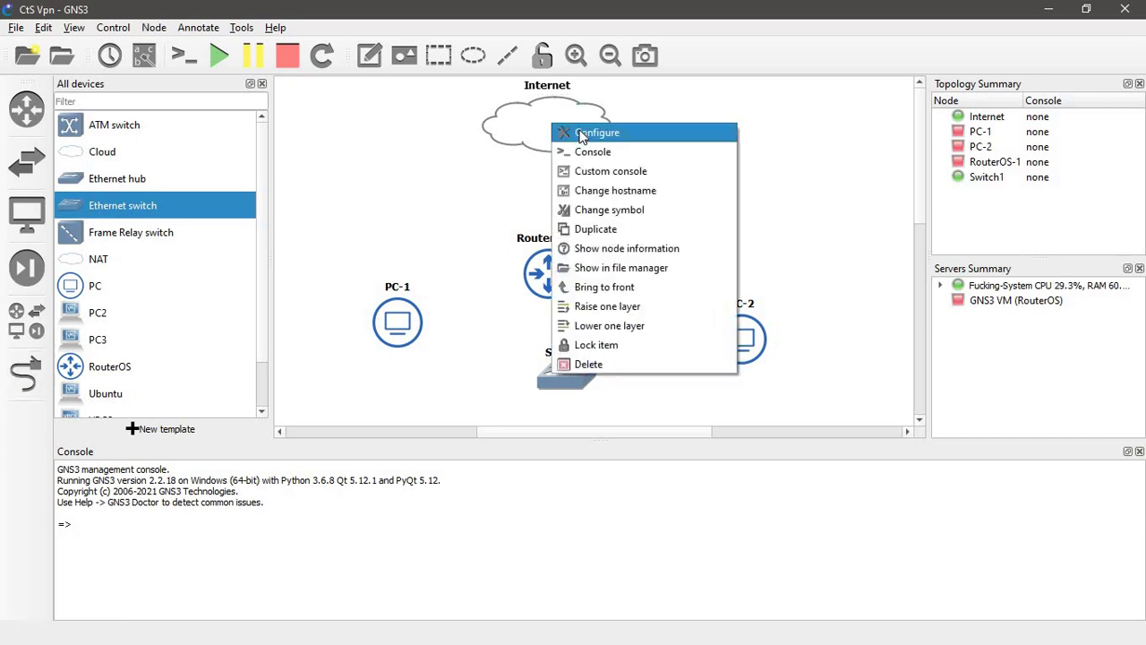
{"action": "left_click", "coordinate": [581, 136]}
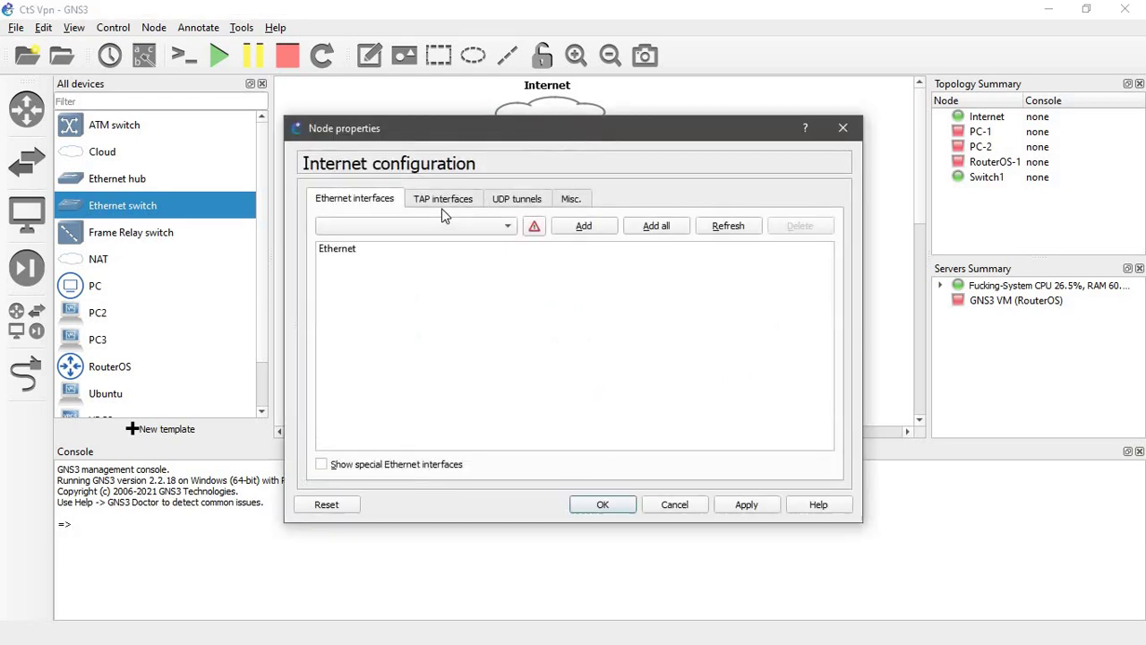
{"action": "left_click", "coordinate": [364, 465]}
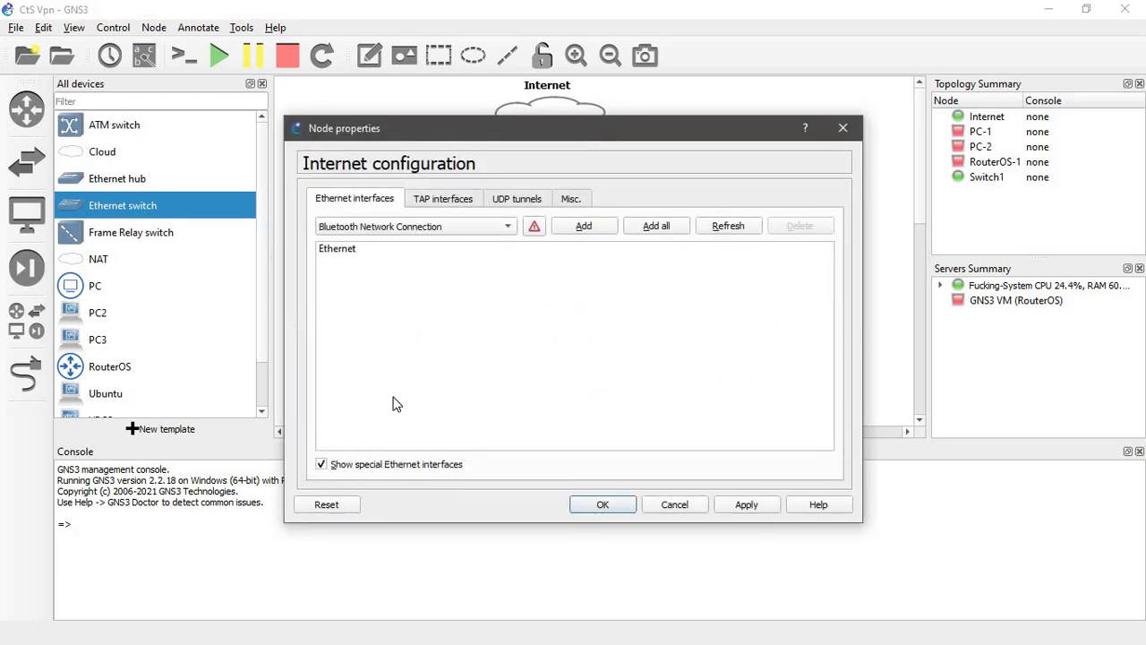
{"action": "left_click", "coordinate": [467, 228]}
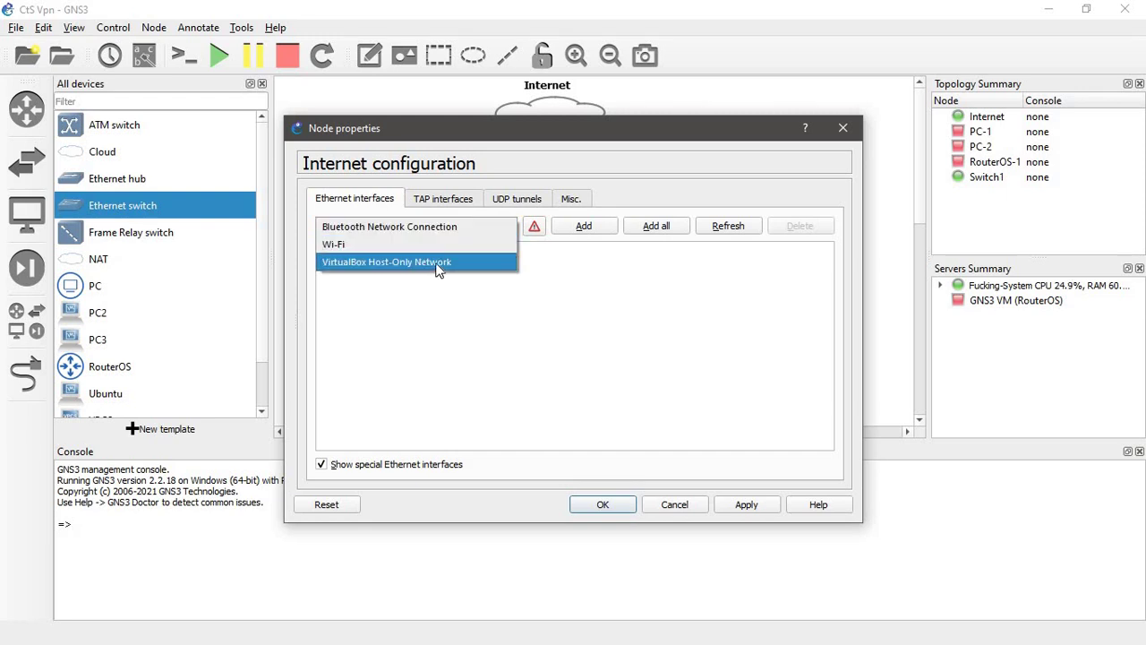
{"action": "left_click", "coordinate": [437, 262]}
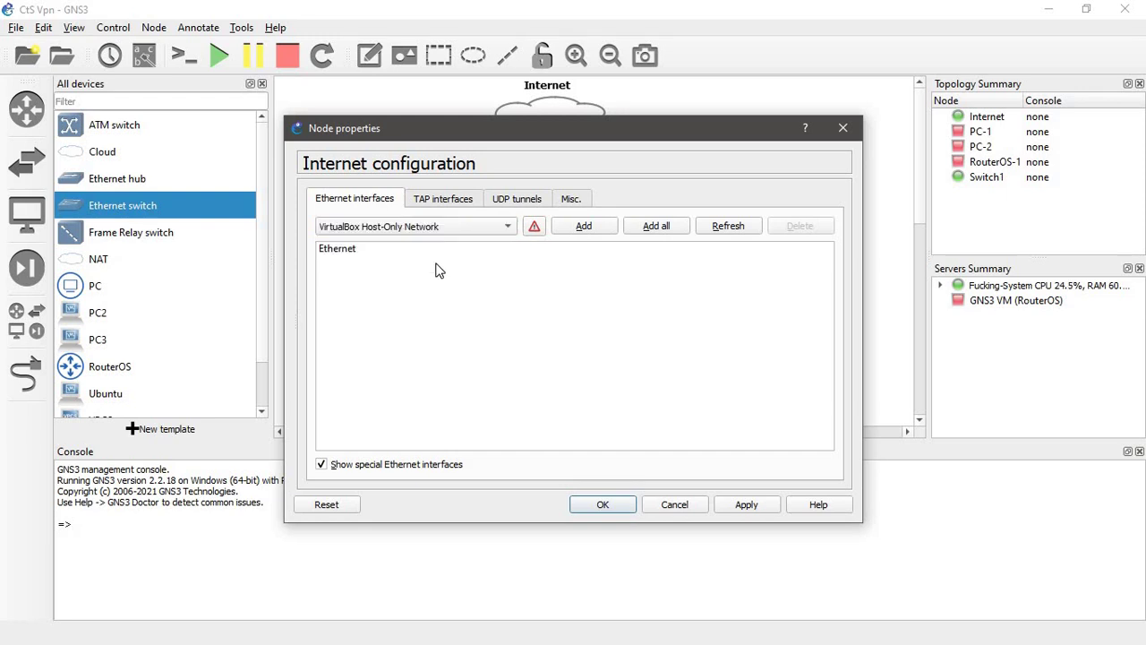
{"action": "left_click", "coordinate": [597, 230]}
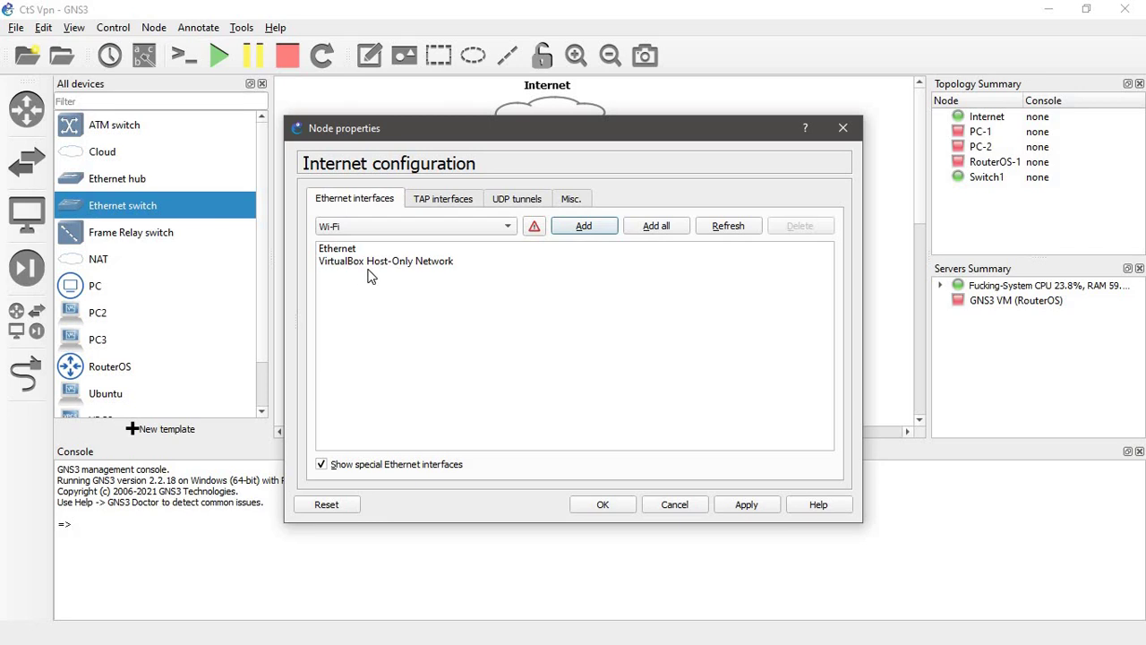
{"action": "left_click", "coordinate": [610, 503]}
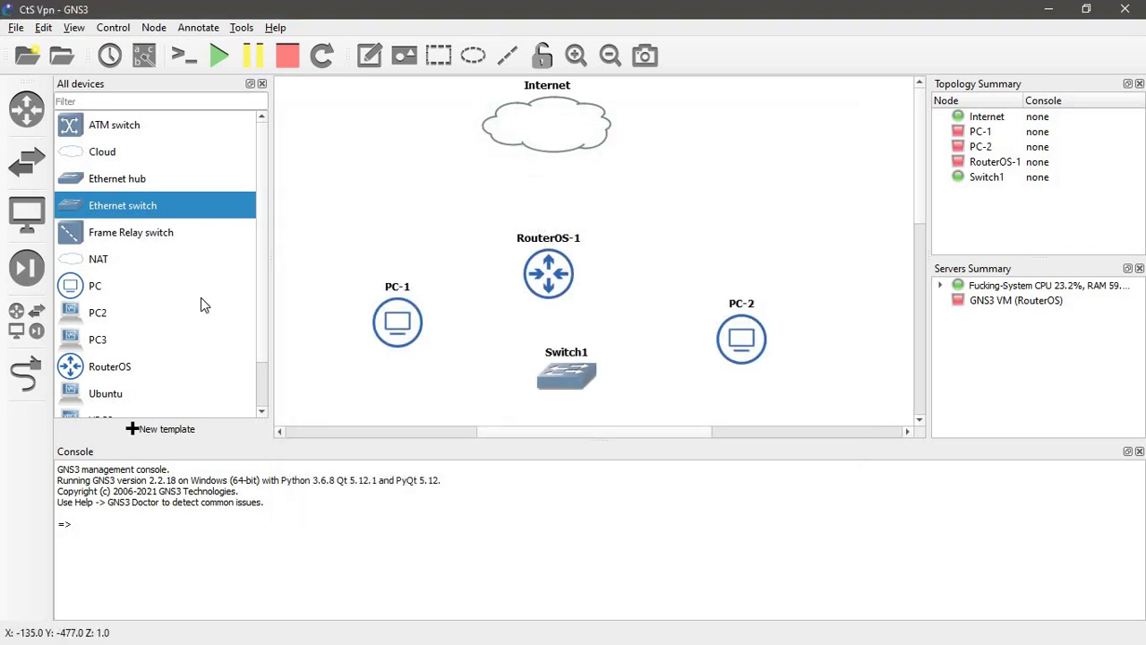
{"action": "left_click", "coordinate": [26, 374]}
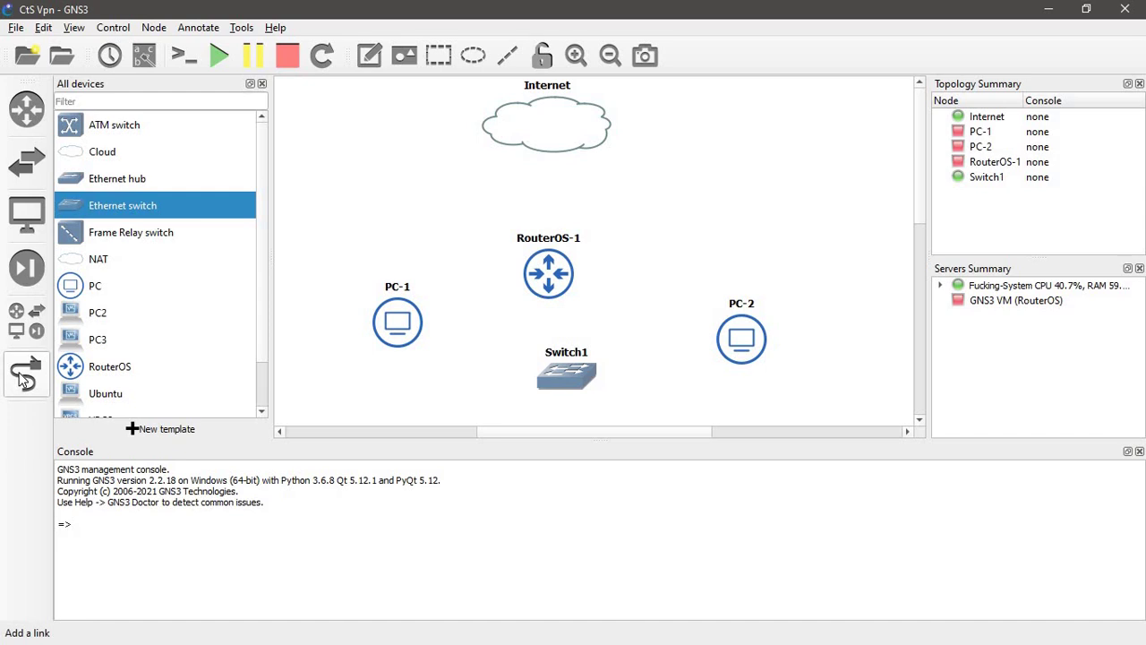
- Link the Internet cloud's host-only interface to RouterOS-1, and RouterOS-1 Ethernet1 to Switch1 Ethernet0
{"action": "left_click", "coordinate": [547, 149]}
{"action": "left_click", "coordinate": [568, 179]}
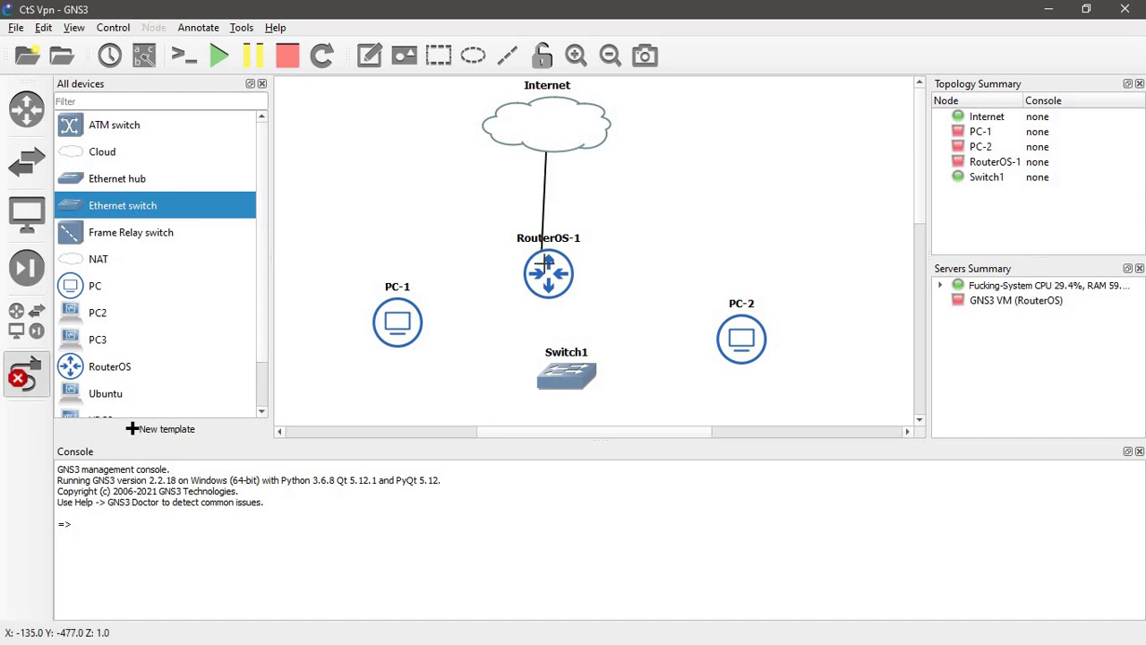
{"action": "left_click", "coordinate": [548, 270]}
{"action": "left_click", "coordinate": [565, 271]}
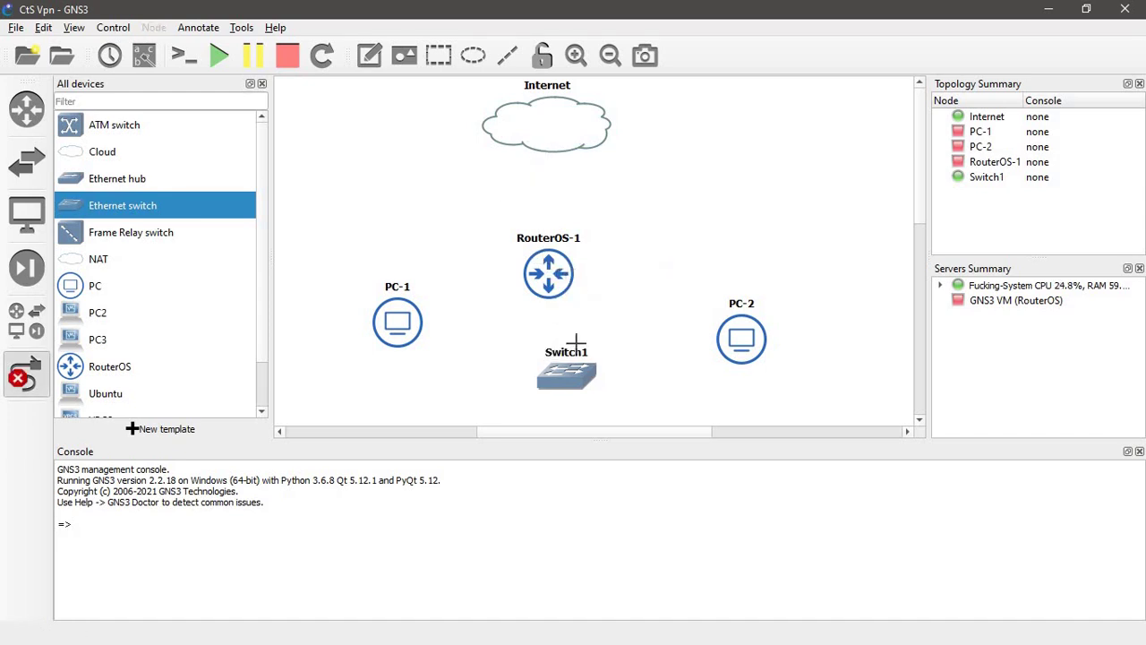
{"action": "left_click", "coordinate": [571, 371]}
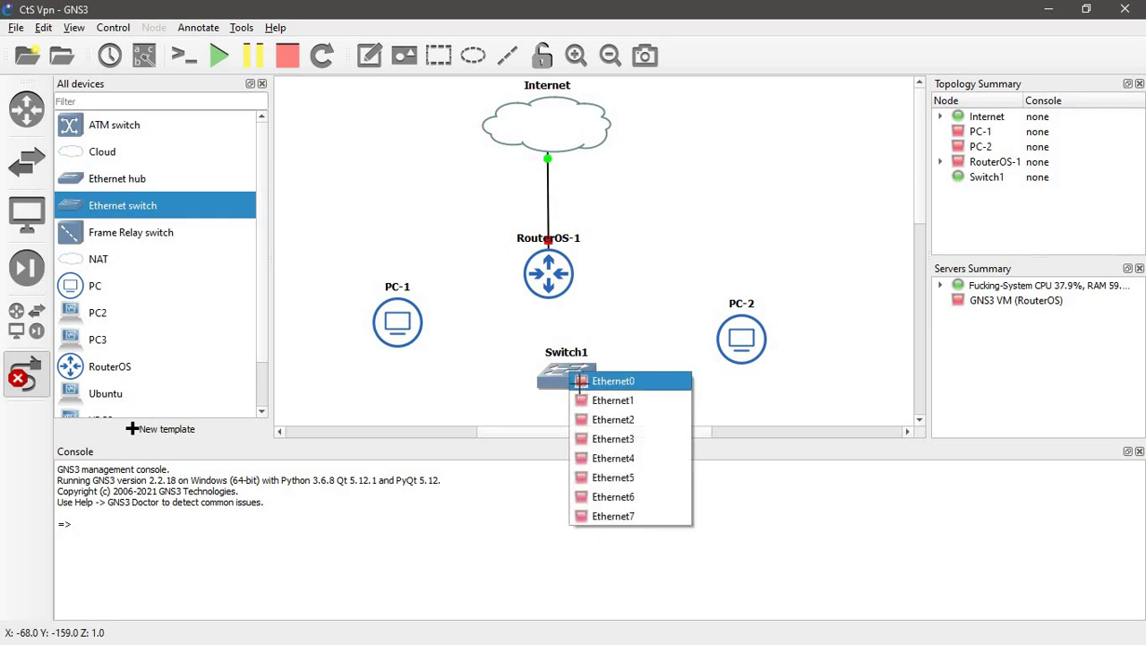
{"action": "left_click", "coordinate": [580, 382]}
{"action": "left_click", "coordinate": [556, 279]}
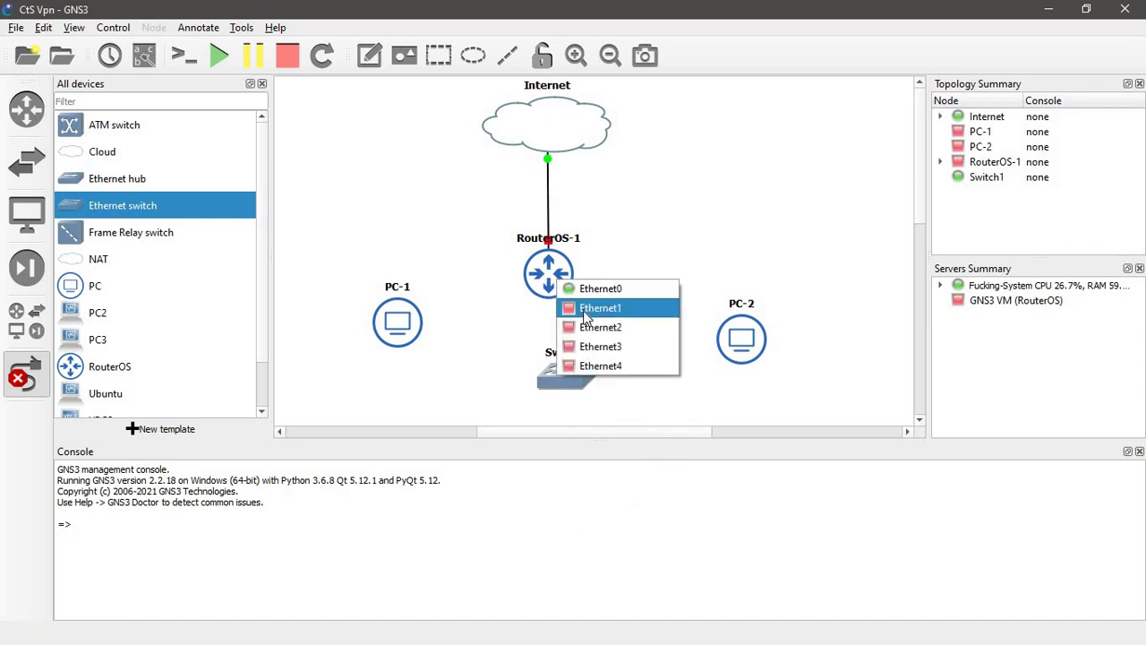
{"action": "left_click", "coordinate": [583, 308]}
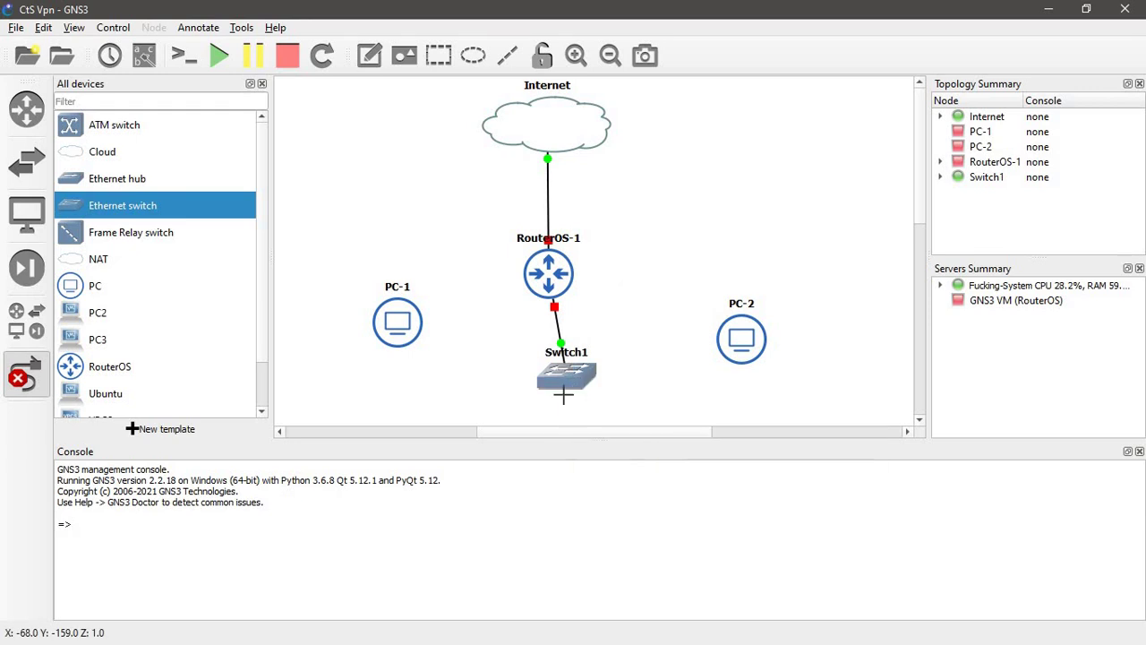
- Connect Switch1 Ethernet1 to PC-1 and Ethernet2 to PC-2, then start all devices
{"action": "left_click", "coordinate": [561, 376]}
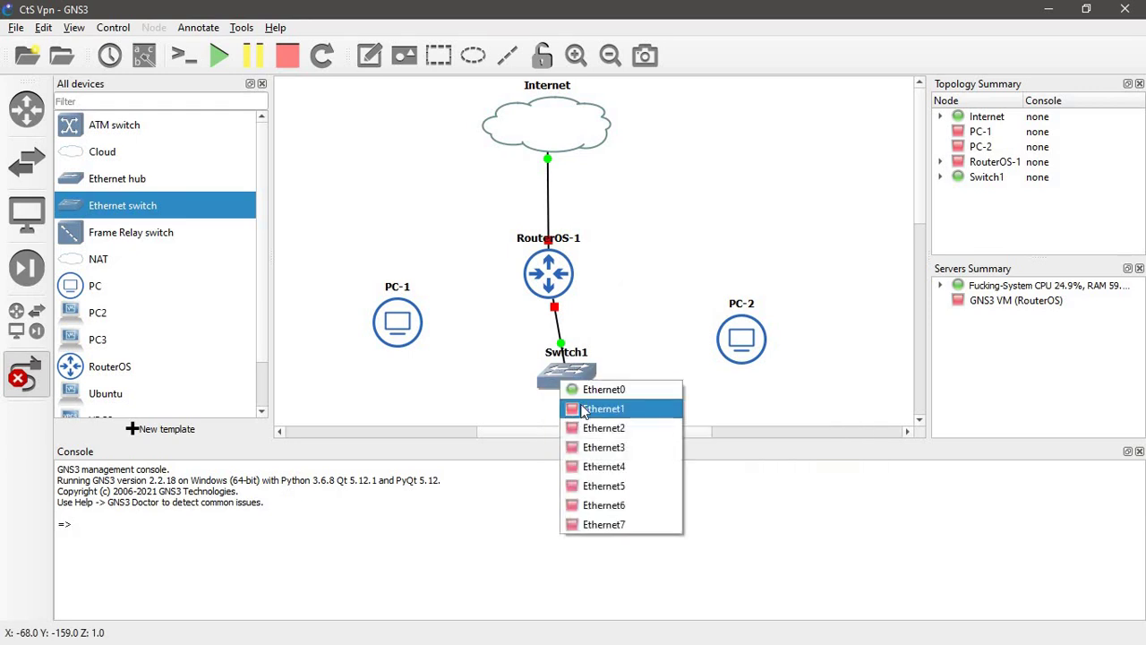
{"action": "left_click", "coordinate": [587, 408]}
{"action": "left_click", "coordinate": [399, 329]}
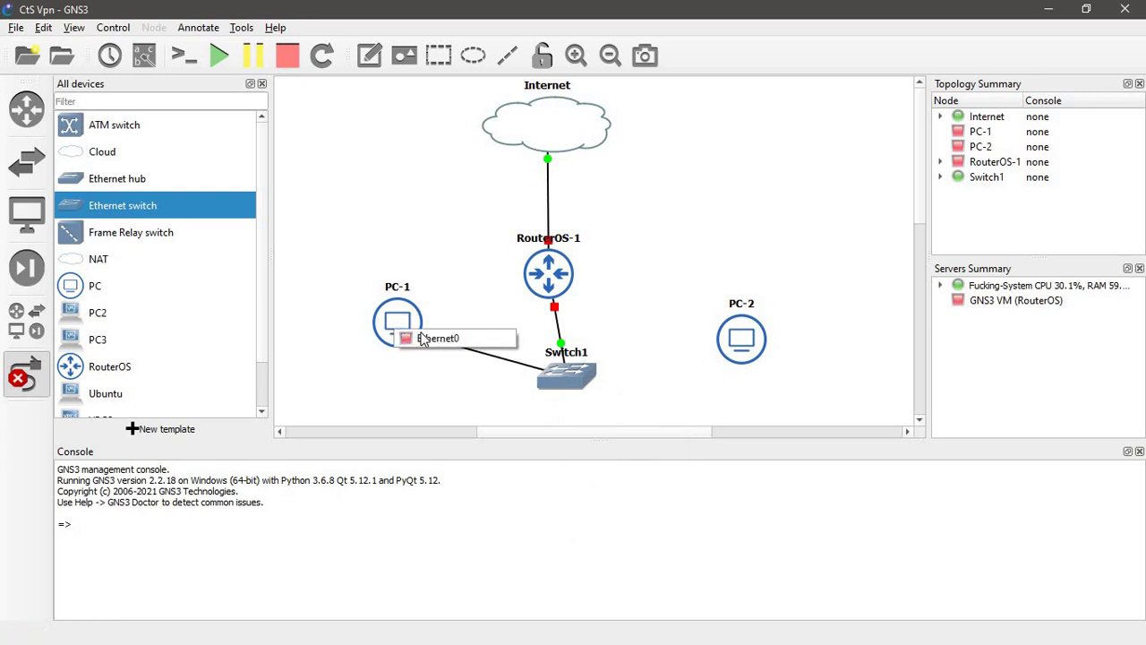
{"action": "left_click", "coordinate": [419, 338]}
{"action": "left_click", "coordinate": [560, 376]}
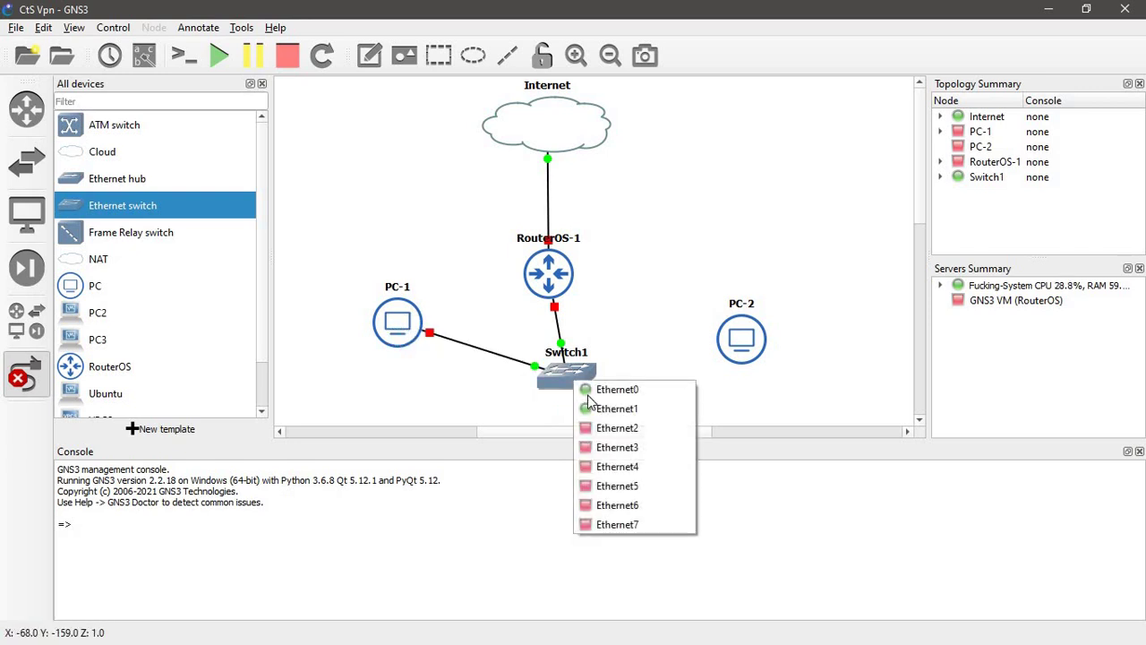
{"action": "left_click", "coordinate": [605, 428]}
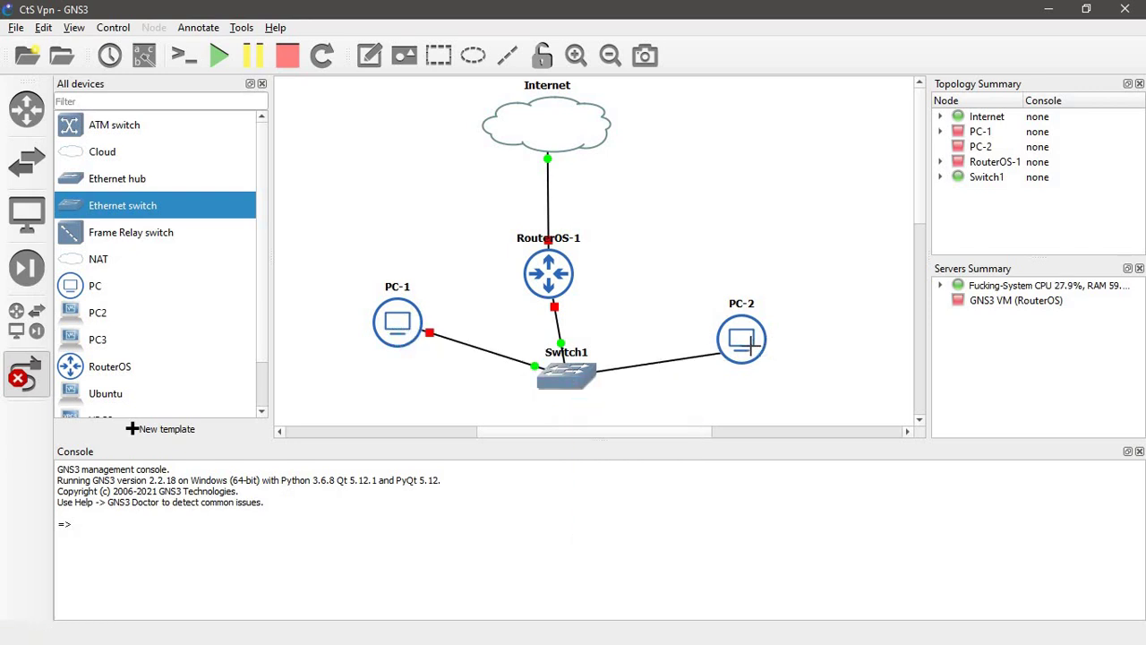
{"action": "left_click", "coordinate": [748, 349]}
{"action": "left_click", "coordinate": [754, 351]}
{"action": "left_click", "coordinate": [771, 354]}
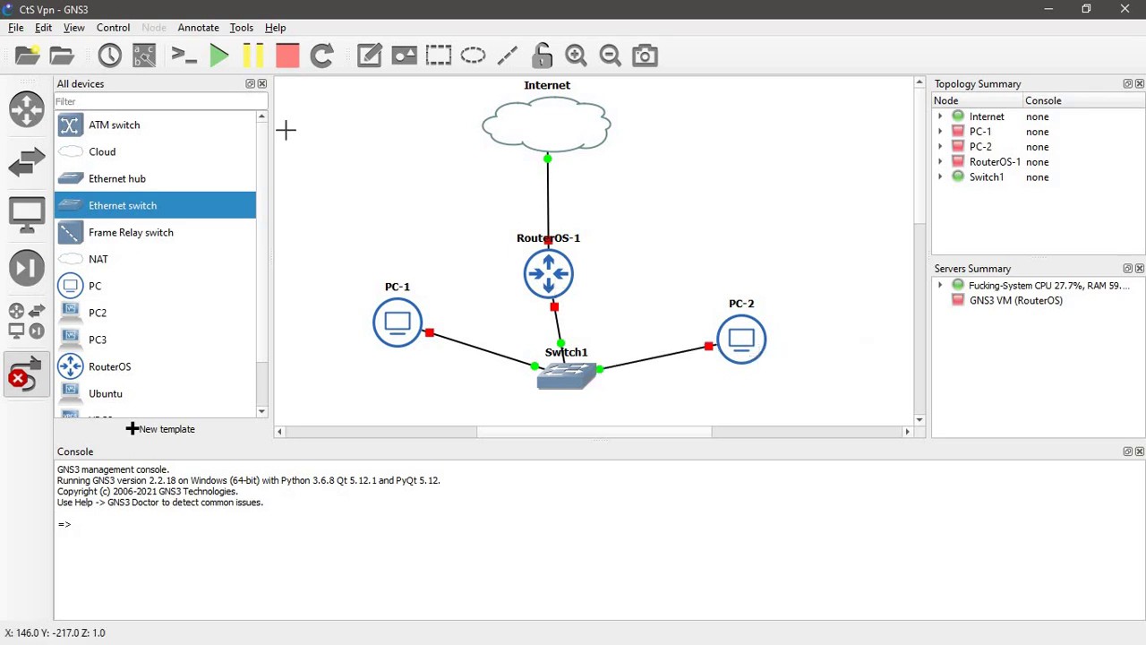
{"action": "left_click", "coordinate": [220, 55]}
{"action": "left_click", "coordinate": [578, 349]}
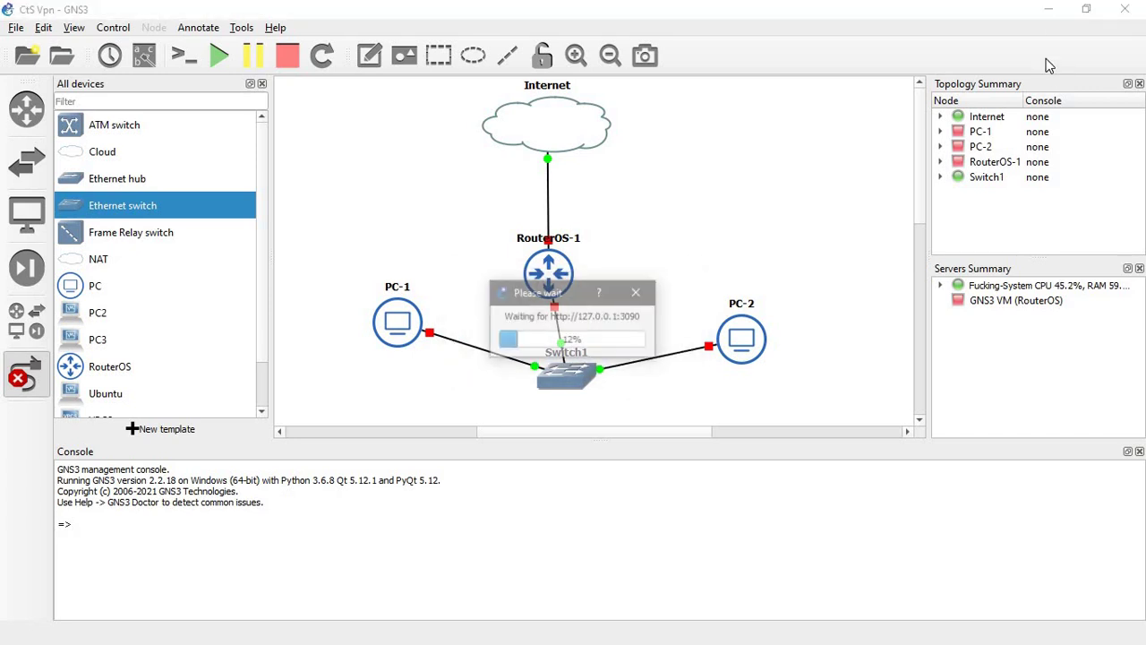
- Read the VPN Client to Office2.pdf client network diagram and router address steps, then bring up Network Connections
{"action": "key", "text": "alt+Tab"}
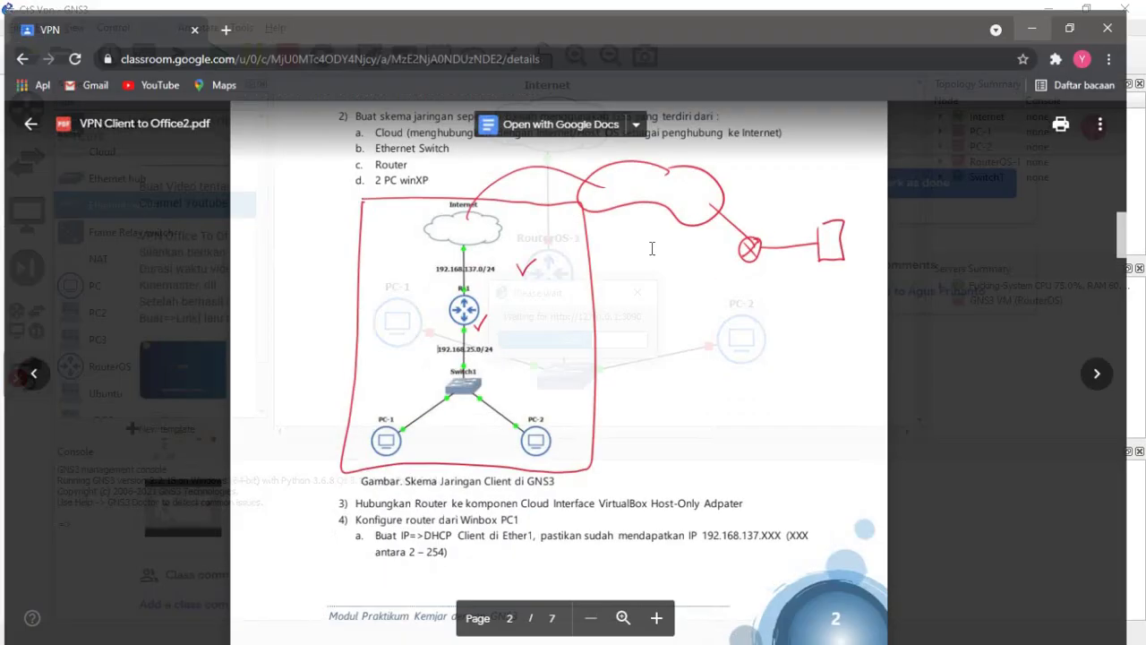
{"action": "scroll", "coordinate": [631, 259], "scroll_direction": "down", "scroll_amount": 2}
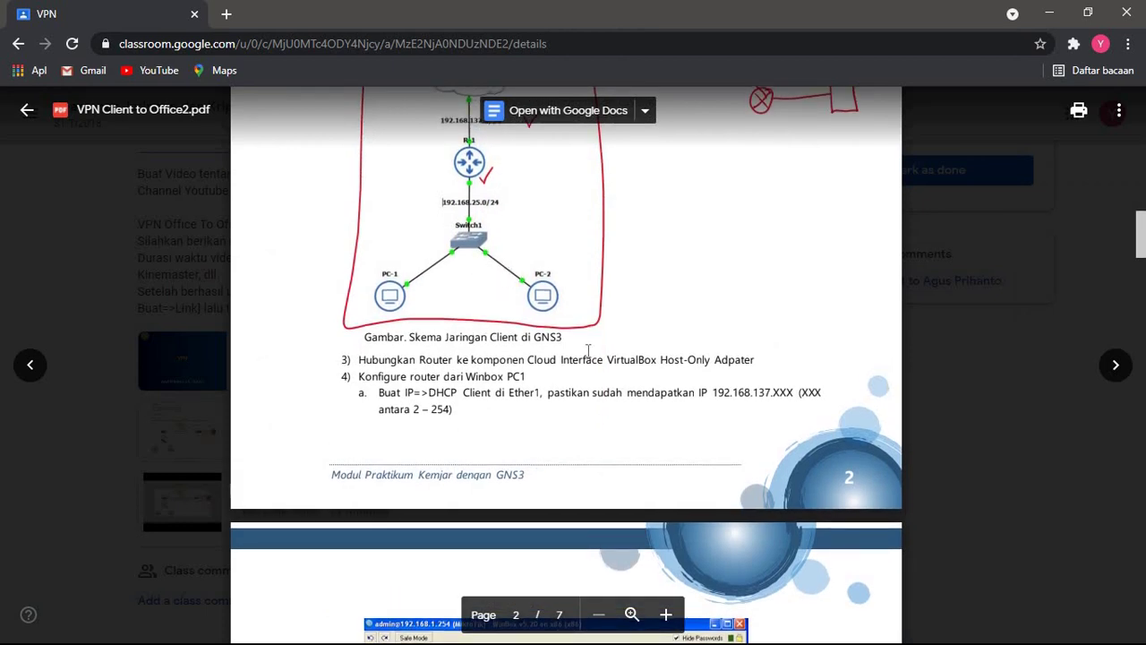
{"action": "scroll", "coordinate": [596, 367], "scroll_direction": "down", "scroll_amount": 1}
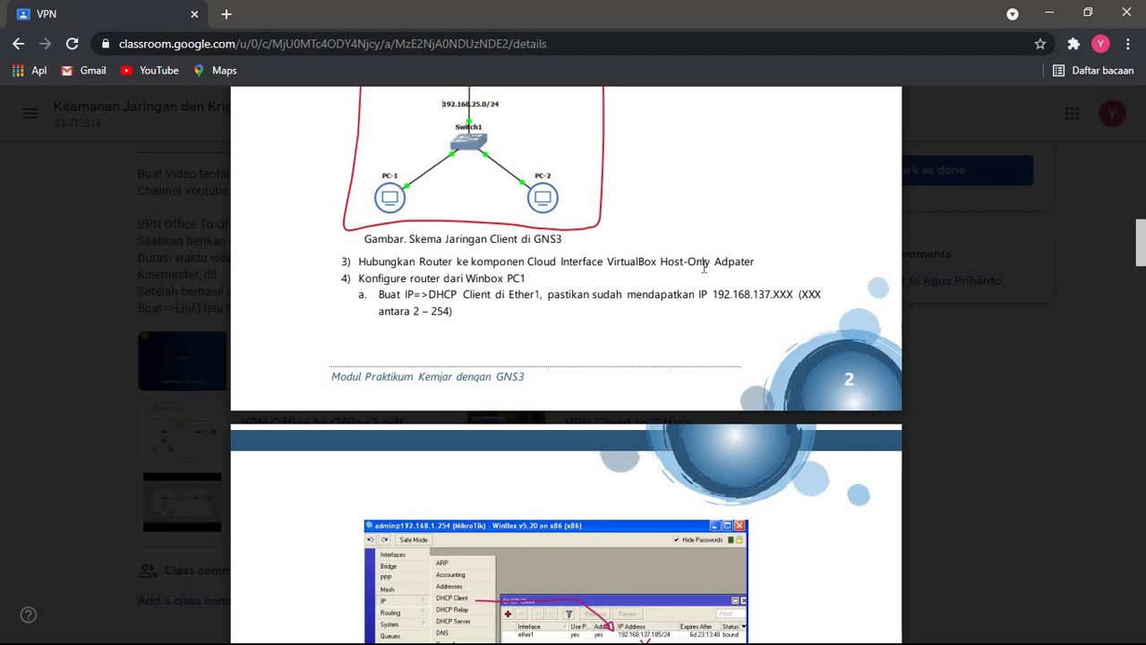
{"action": "scroll", "coordinate": [612, 298], "scroll_direction": "down", "scroll_amount": 2}
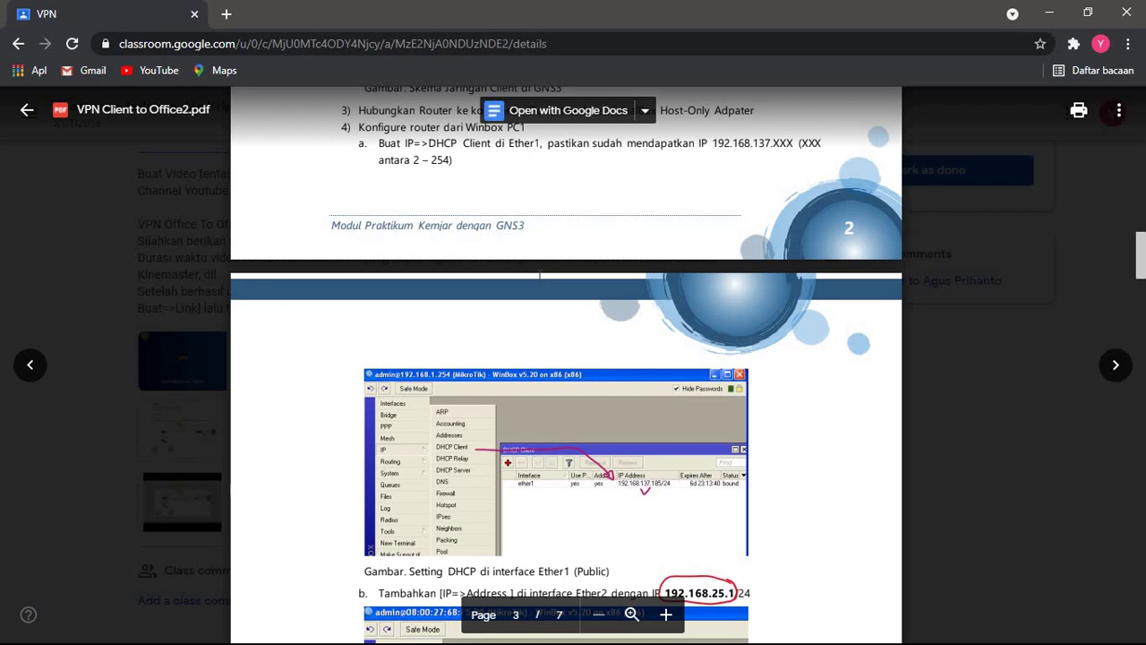
{"action": "scroll", "coordinate": [544, 294], "scroll_direction": "down", "scroll_amount": 1}
{"action": "scroll", "coordinate": [545, 293], "scroll_direction": "up", "scroll_amount": 1}
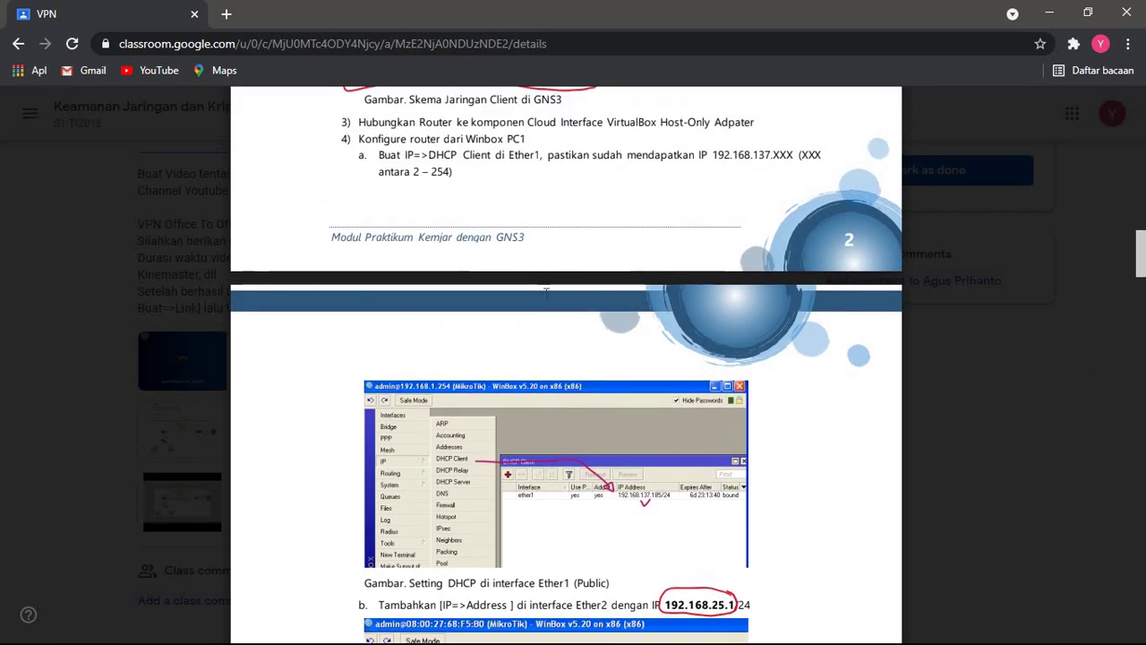
{"action": "scroll", "coordinate": [546, 292], "scroll_direction": "down", "scroll_amount": 2}
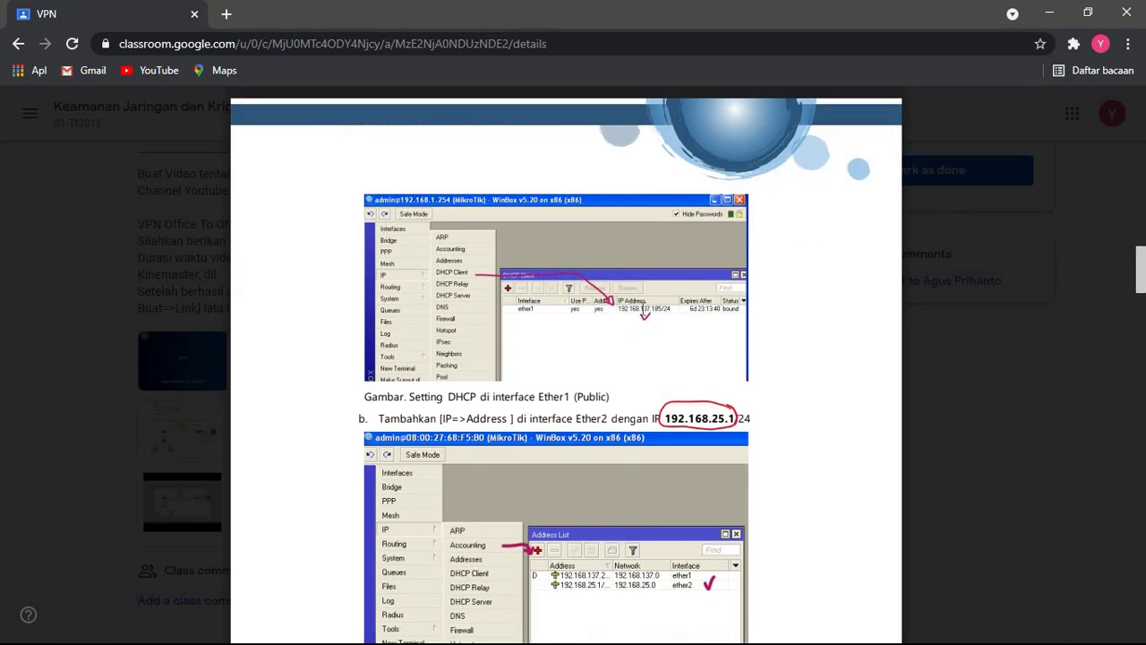
{"action": "scroll", "coordinate": [641, 308], "scroll_direction": "down", "scroll_amount": 1}
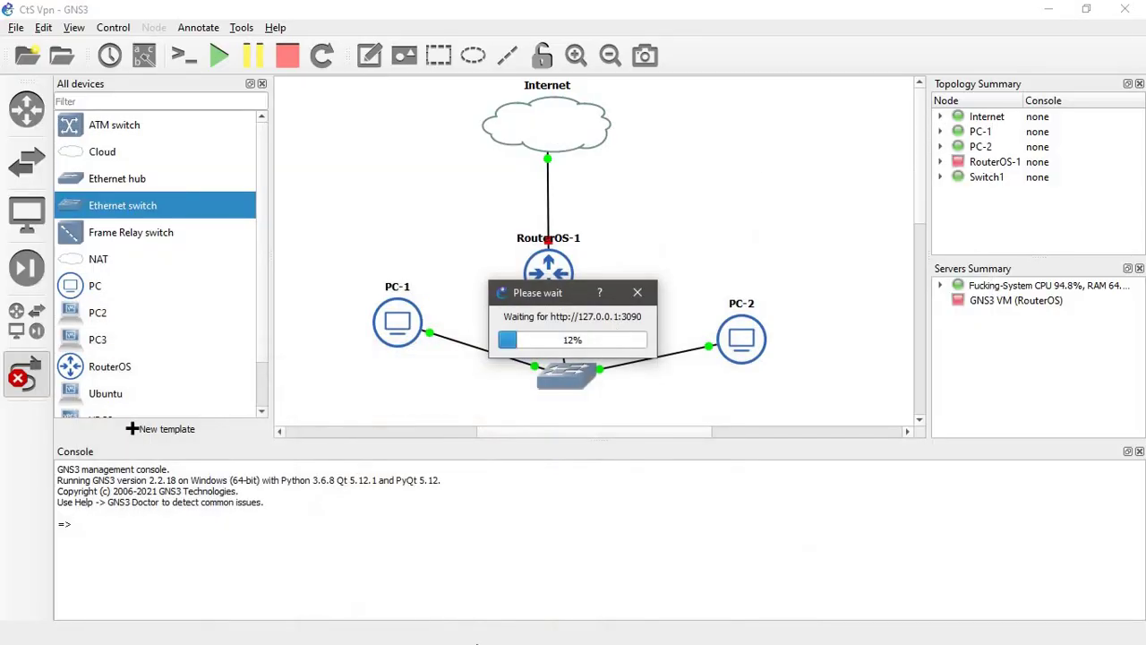
{"action": "key", "text": "alt+Tab"}
{"action": "key", "text": "alt+Tab"}
{"action": "key", "text": "alt+Tab"}
{"action": "key", "text": "alt+Tab"}
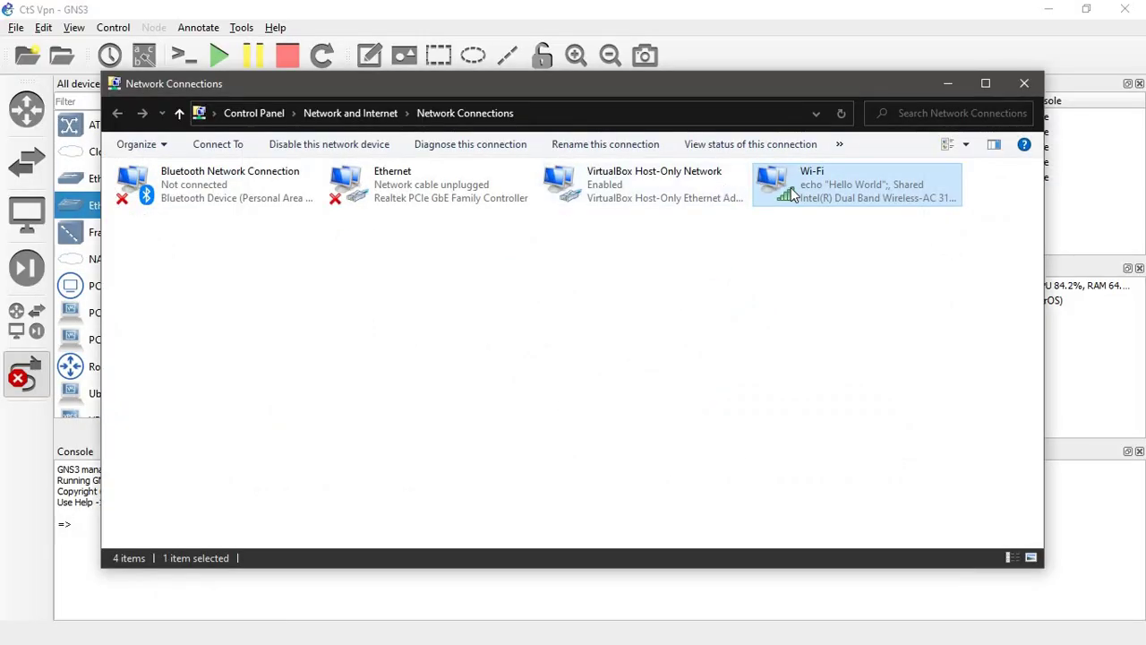
- Confirm Wi-Fi's Sharing tab shares Internet with VirtualBox Host-Only Network, then minimize Network Connections
{"action": "right_click", "coordinate": [790, 187]}
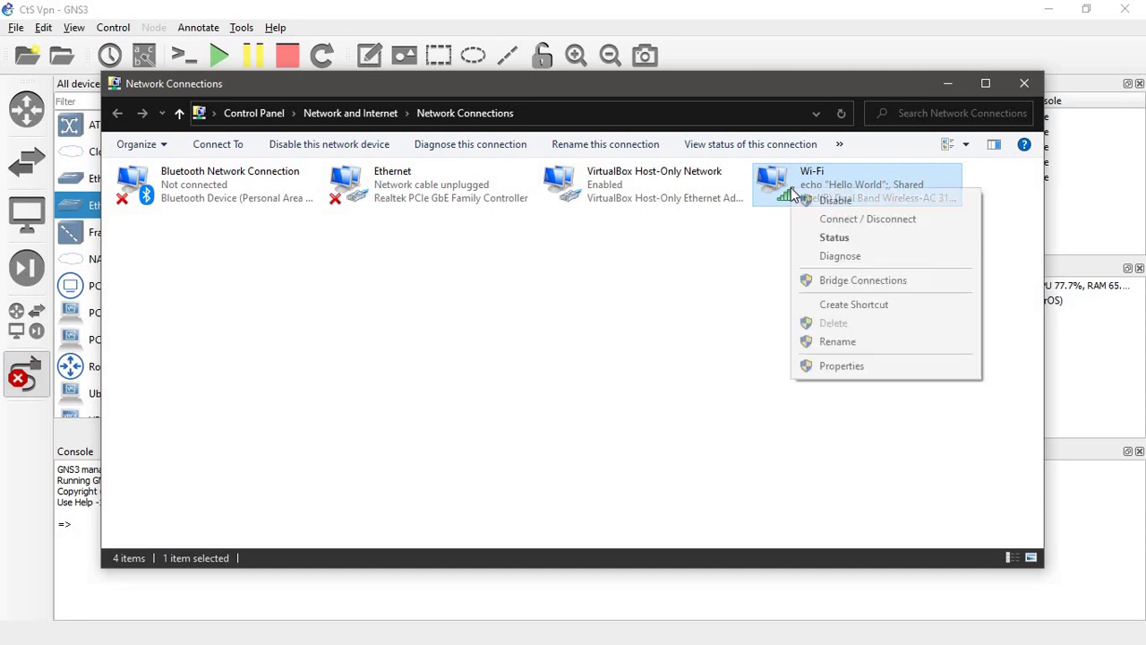
{"action": "left_click", "coordinate": [833, 370]}
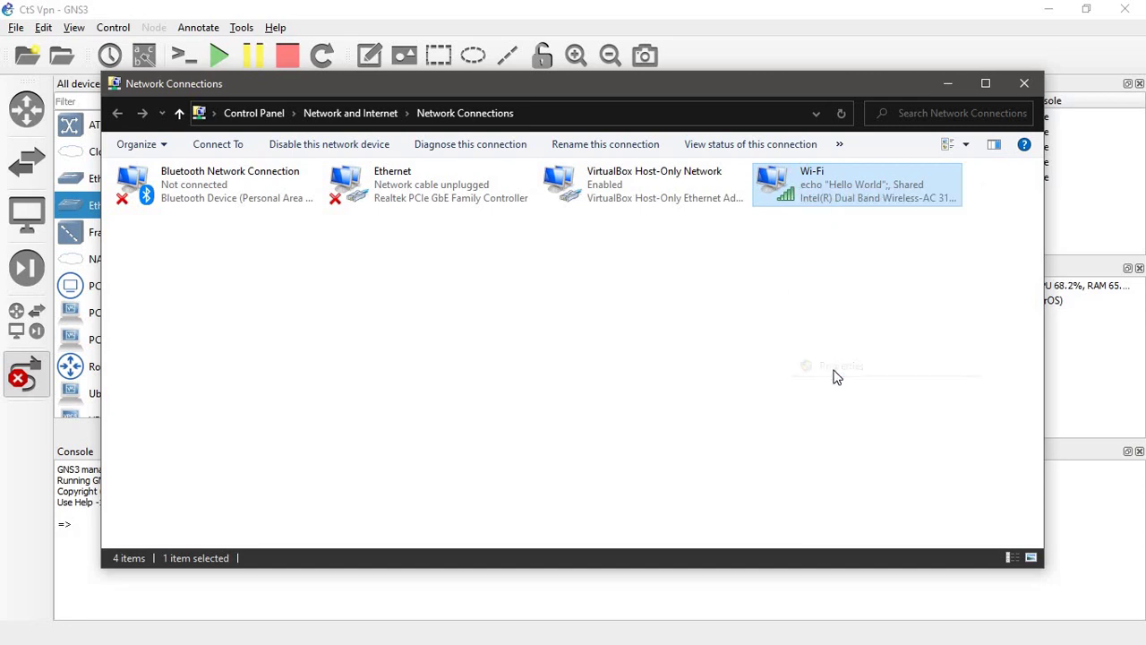
{"action": "left_click", "coordinate": [203, 188]}
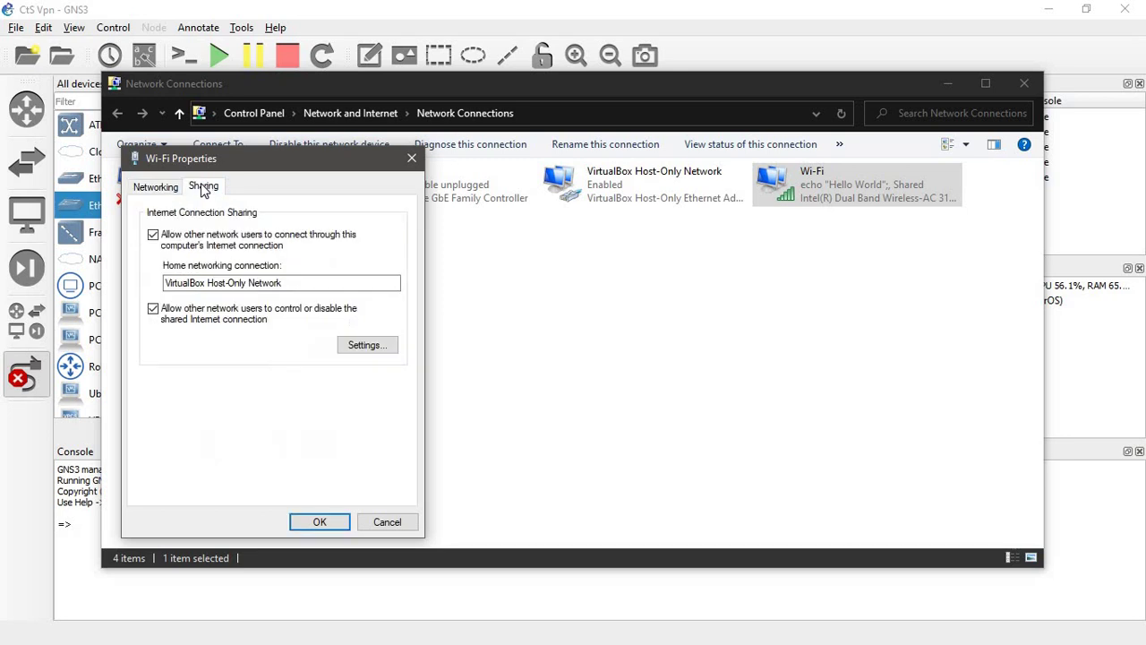
{"action": "left_click", "coordinate": [410, 160]}
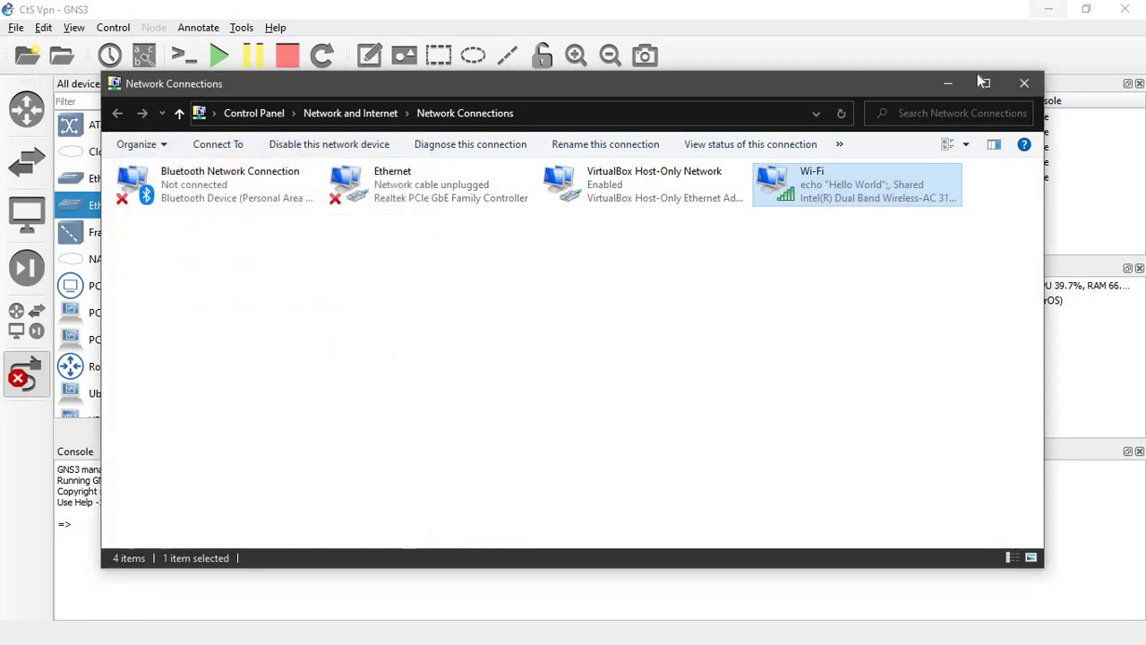
{"action": "left_click", "coordinate": [949, 83]}
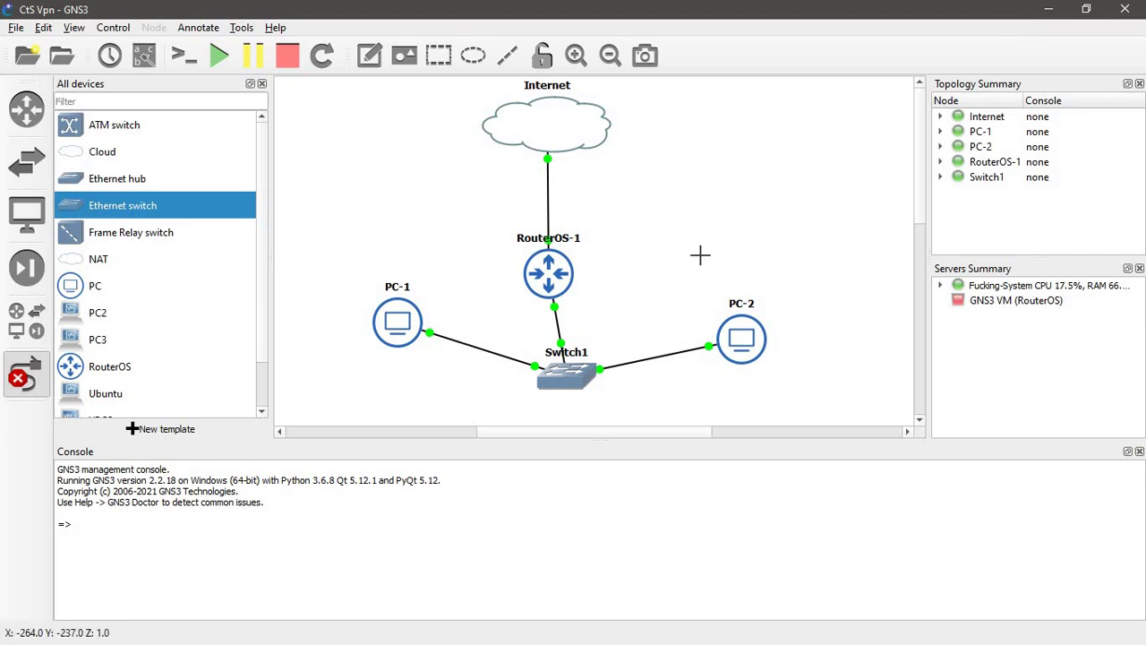
- Minimize GNS3 and bring up VirtualBox Manager with PC-1 selected
{"action": "left_click", "coordinate": [1049, 13]}
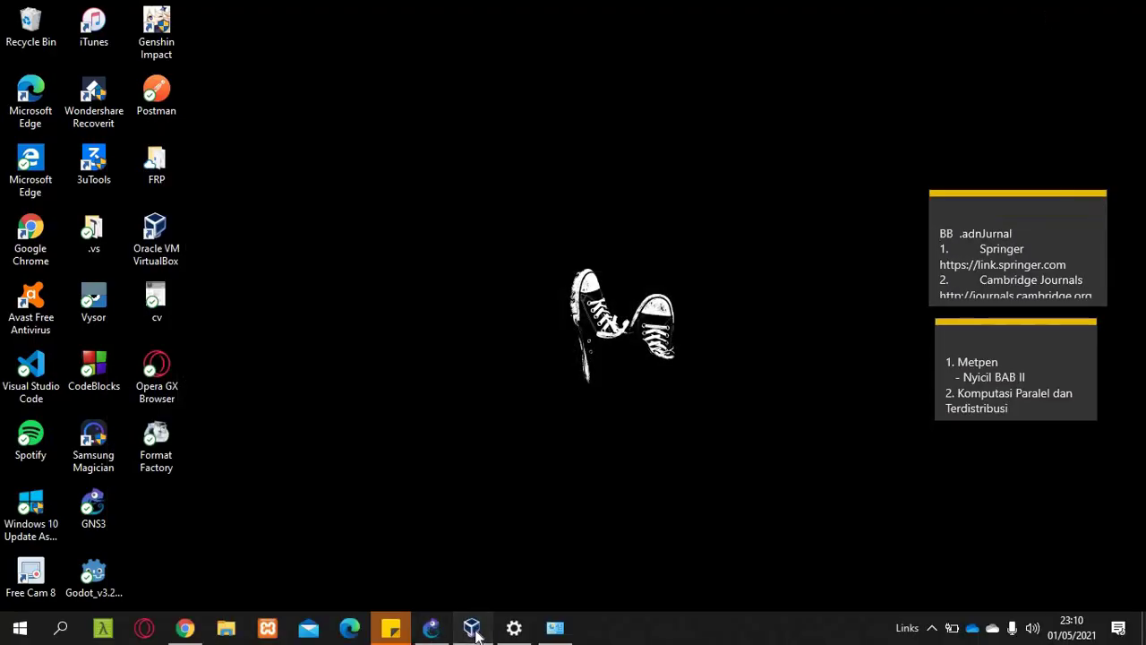
{"action": "left_click", "coordinate": [471, 628]}
{"action": "left_click", "coordinate": [602, 314]}
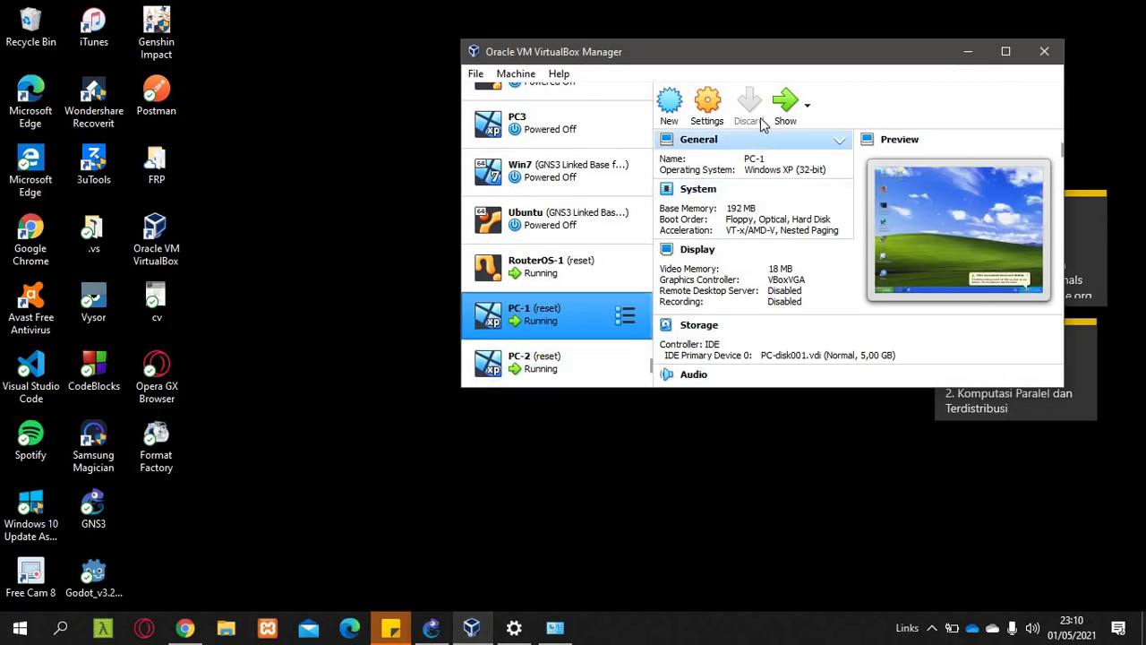
- Show the running PC-1 and PC-2 machine windows from VirtualBox Manager
{"action": "left_click", "coordinate": [785, 103]}
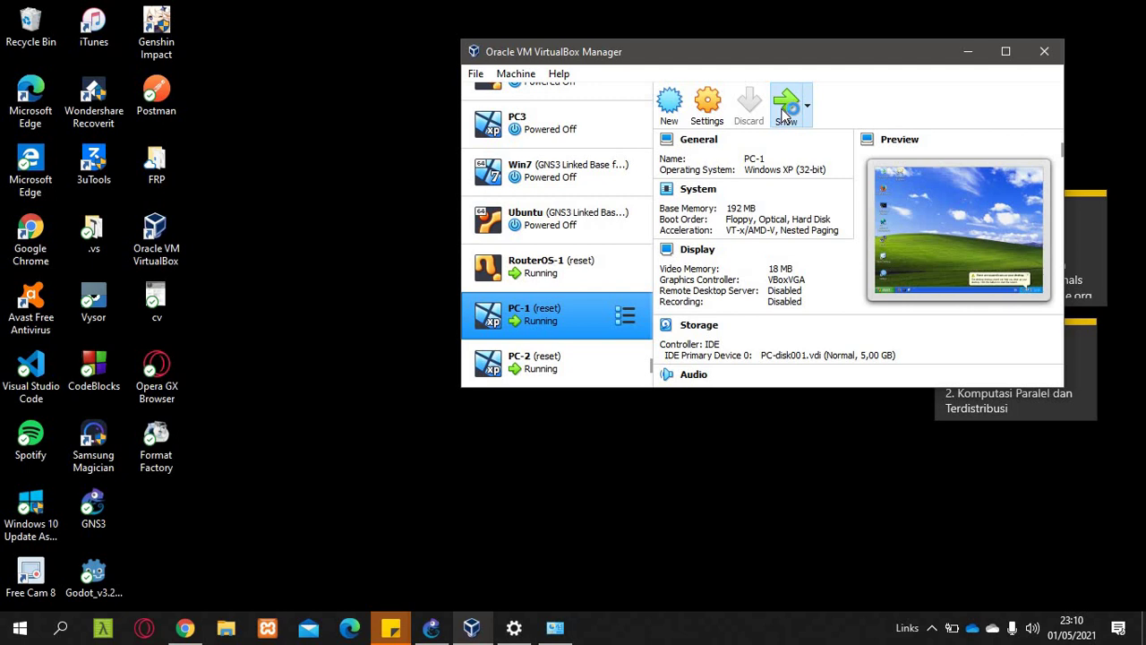
{"action": "left_click", "coordinate": [560, 354]}
{"action": "left_click", "coordinate": [785, 112]}
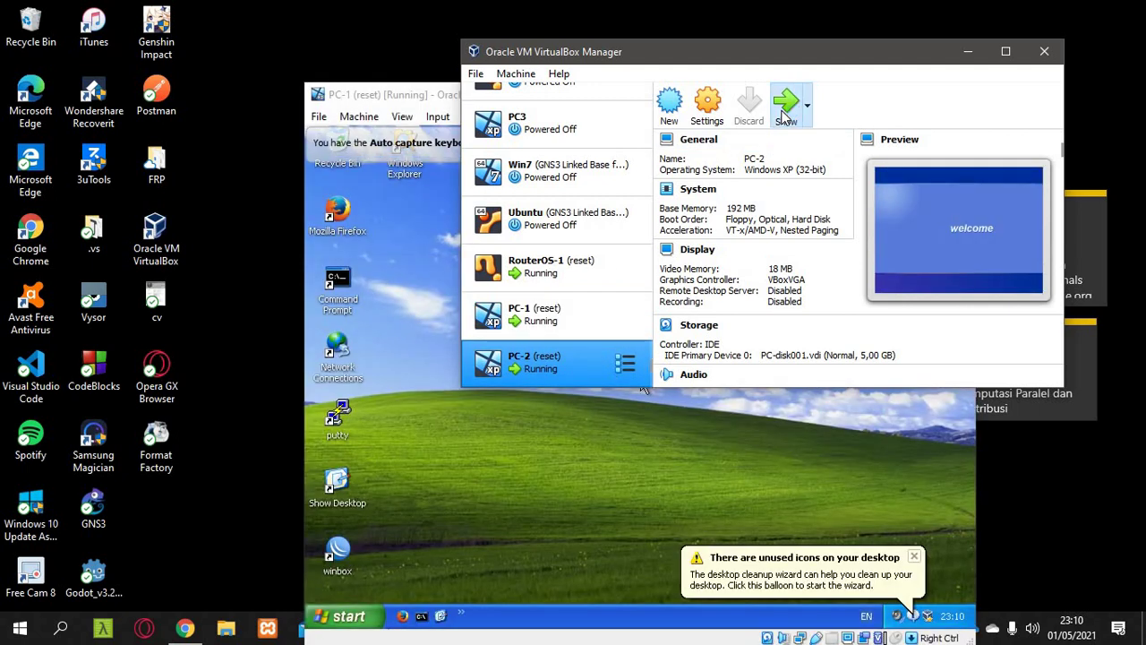
- Glance at the lab PDF, then bring PC-1's Windows XP desktop in front of PC-2
{"action": "left_click", "coordinate": [185, 630]}
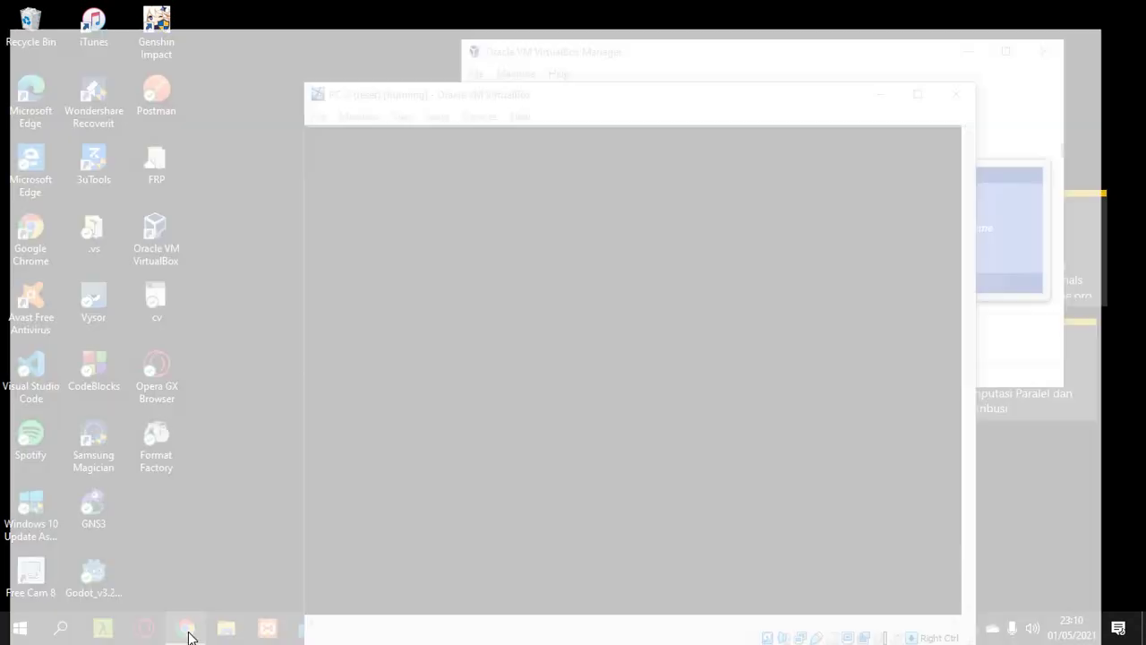
{"action": "scroll", "coordinate": [490, 389], "scroll_direction": "up", "scroll_amount": 5}
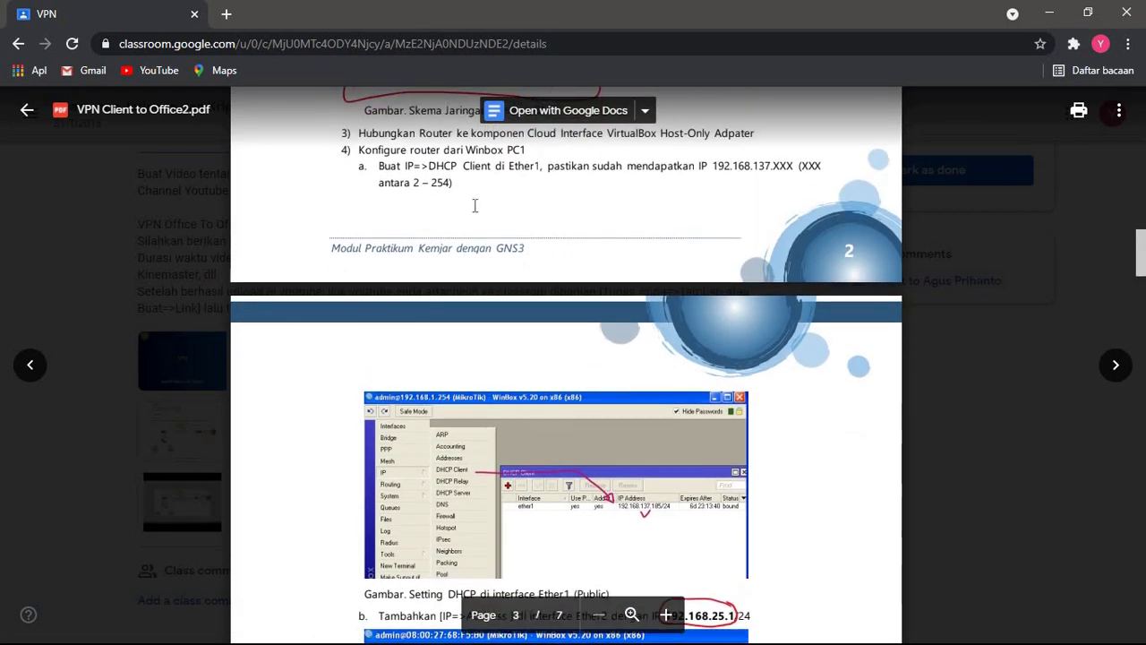
{"action": "scroll", "coordinate": [516, 278], "scroll_direction": "down", "scroll_amount": 1}
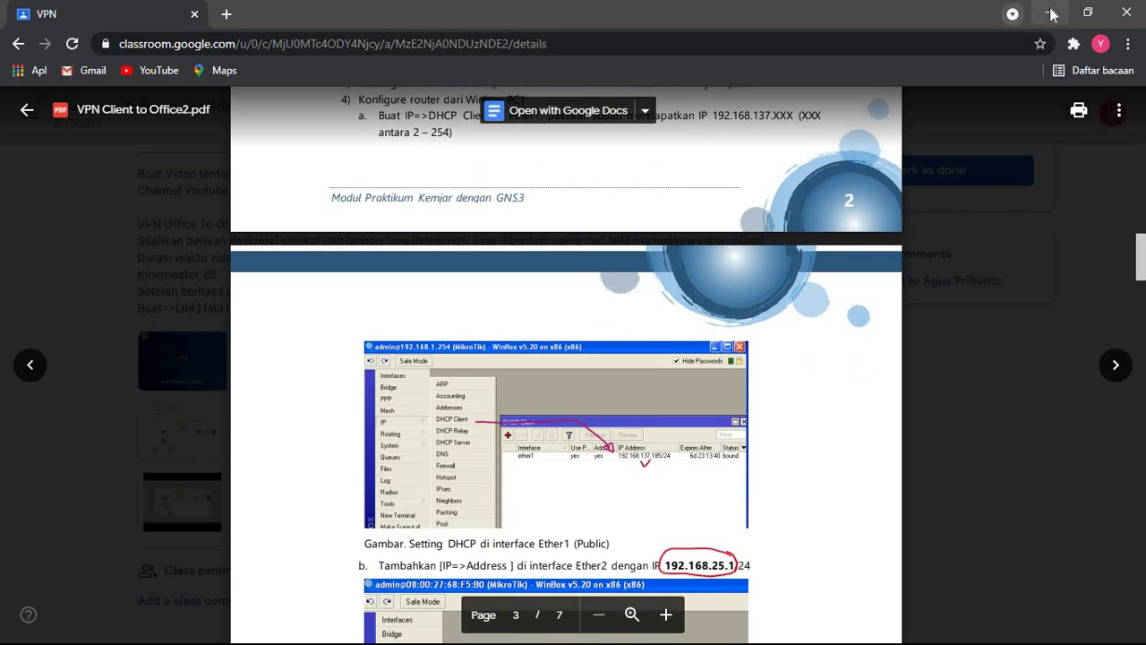
{"action": "left_click", "coordinate": [1050, 12]}
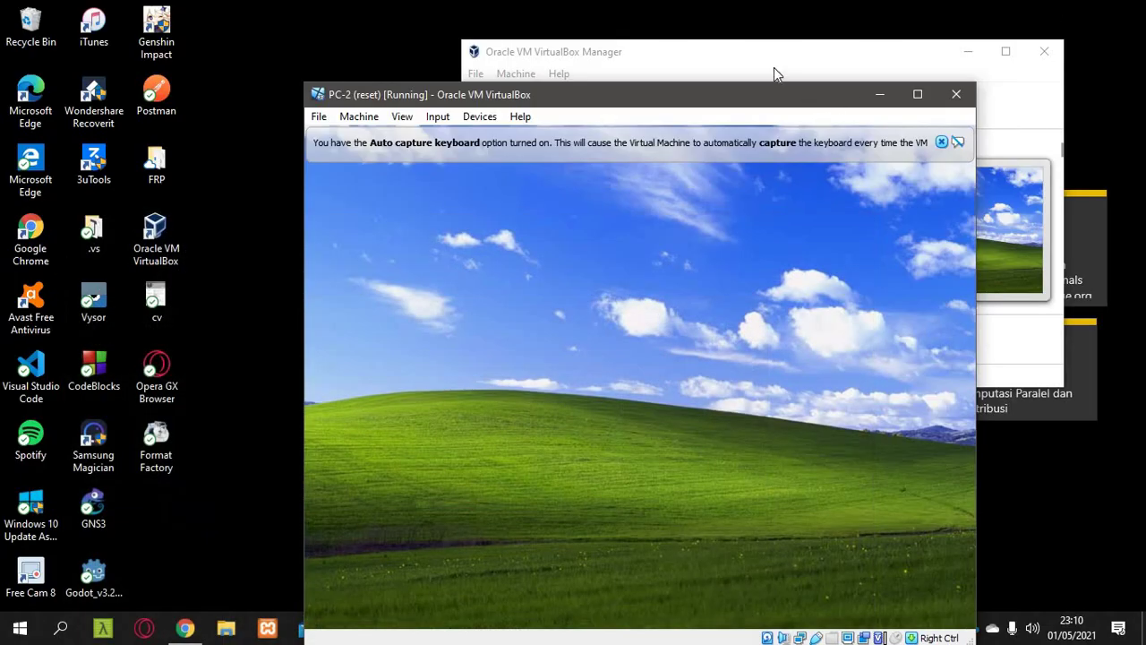
{"action": "left_click_drag", "start_coordinate": [795, 94], "coordinate": [748, 59]}
{"action": "left_click", "coordinate": [953, 482]}
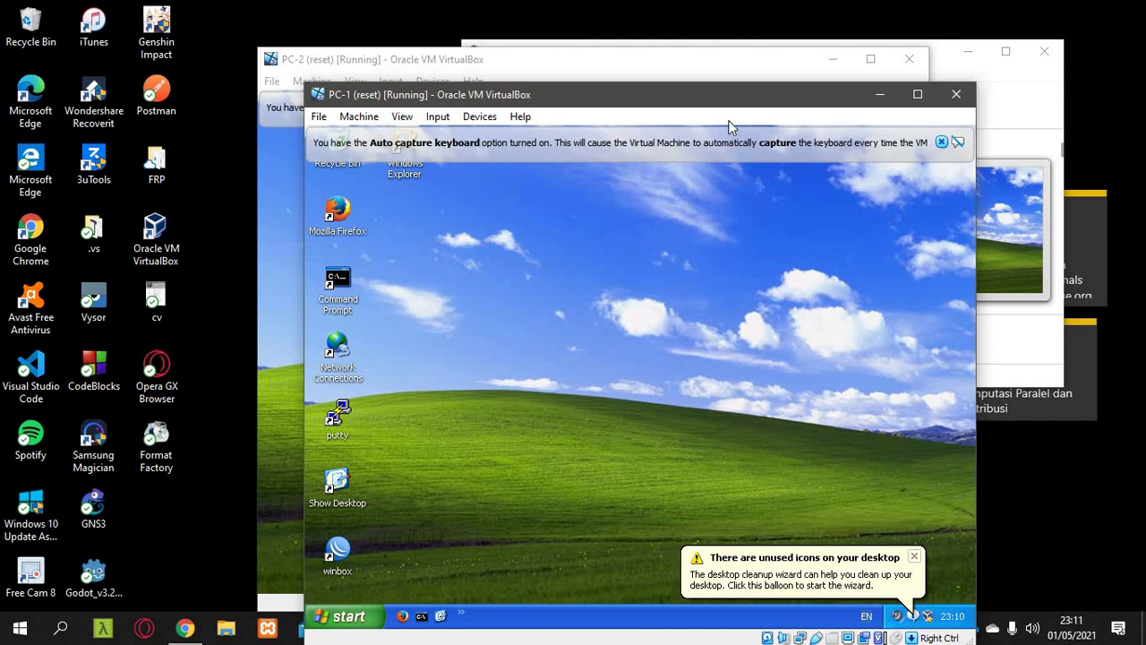
{"action": "left_click_drag", "start_coordinate": [698, 94], "coordinate": [671, 41]}
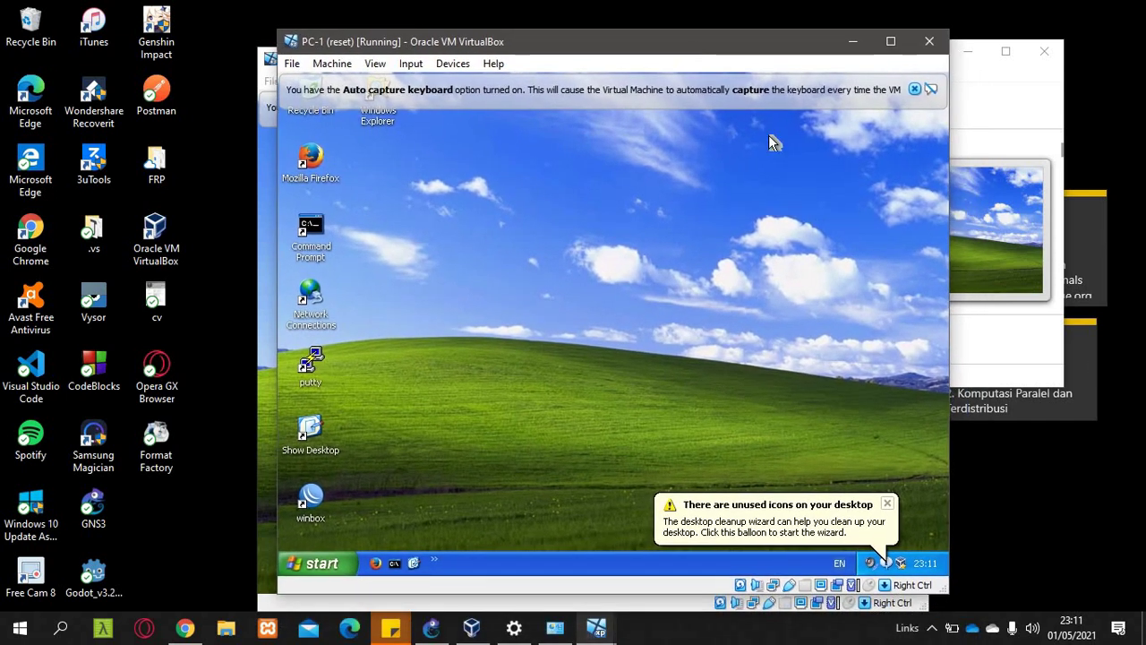
- Clear PC-1's XP notification balloons and dismiss PC-2's duplicate name system error
{"action": "left_click", "coordinate": [887, 506]}
{"action": "left_click", "coordinate": [887, 505]}
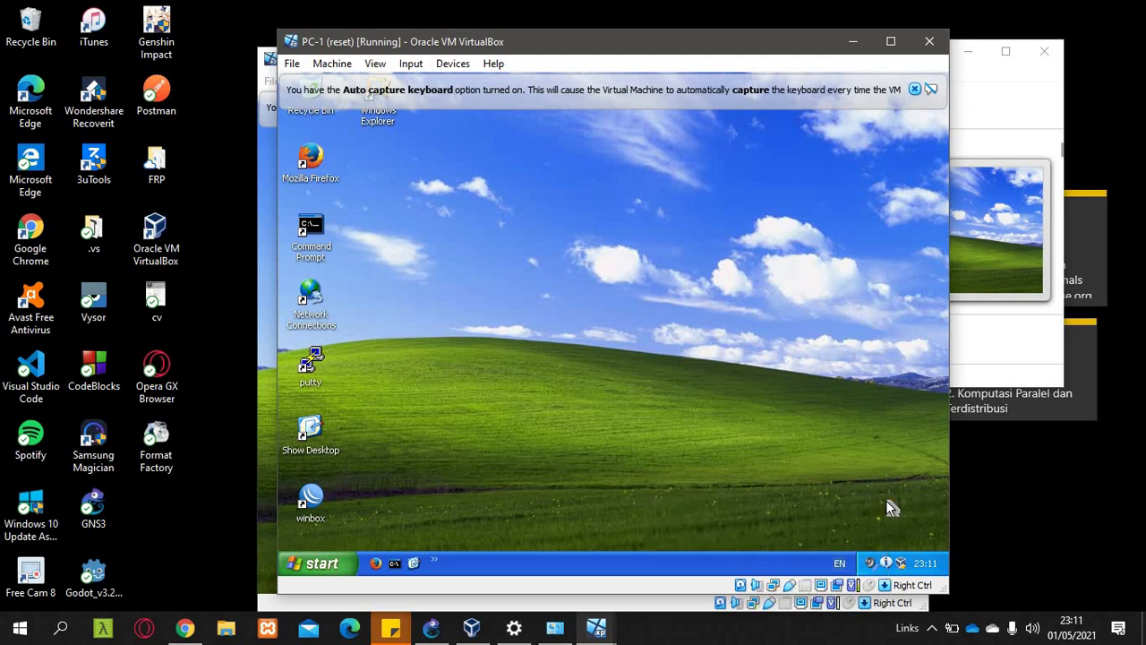
{"action": "left_click", "coordinate": [323, 563]}
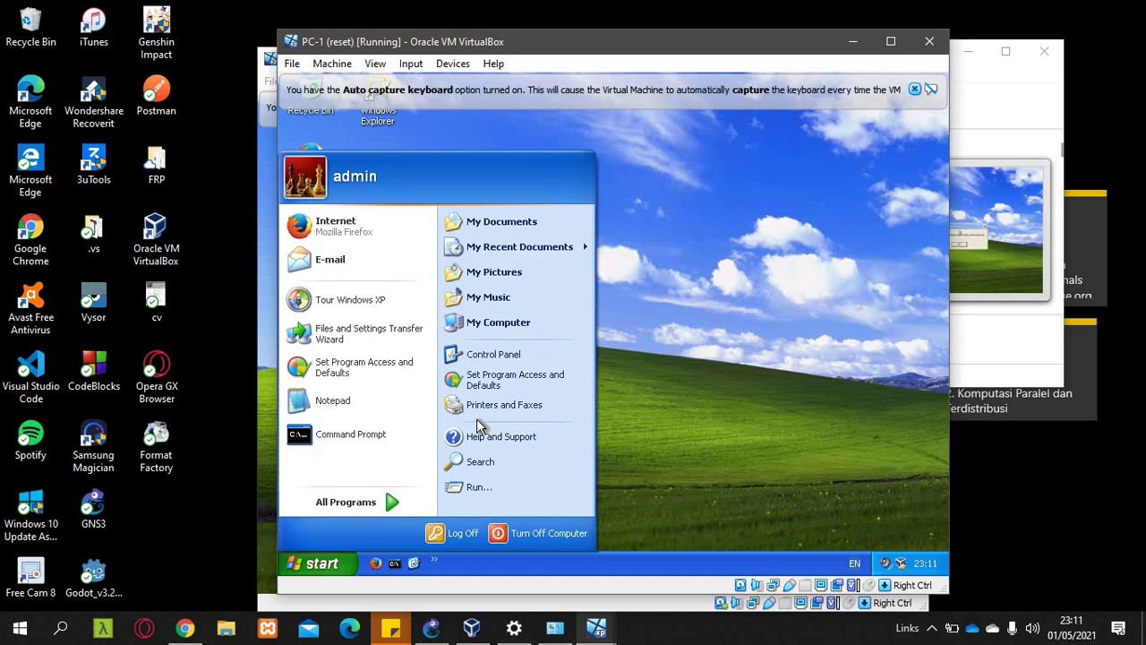
{"action": "left_click", "coordinate": [564, 620]}
{"action": "left_click", "coordinate": [604, 401]}
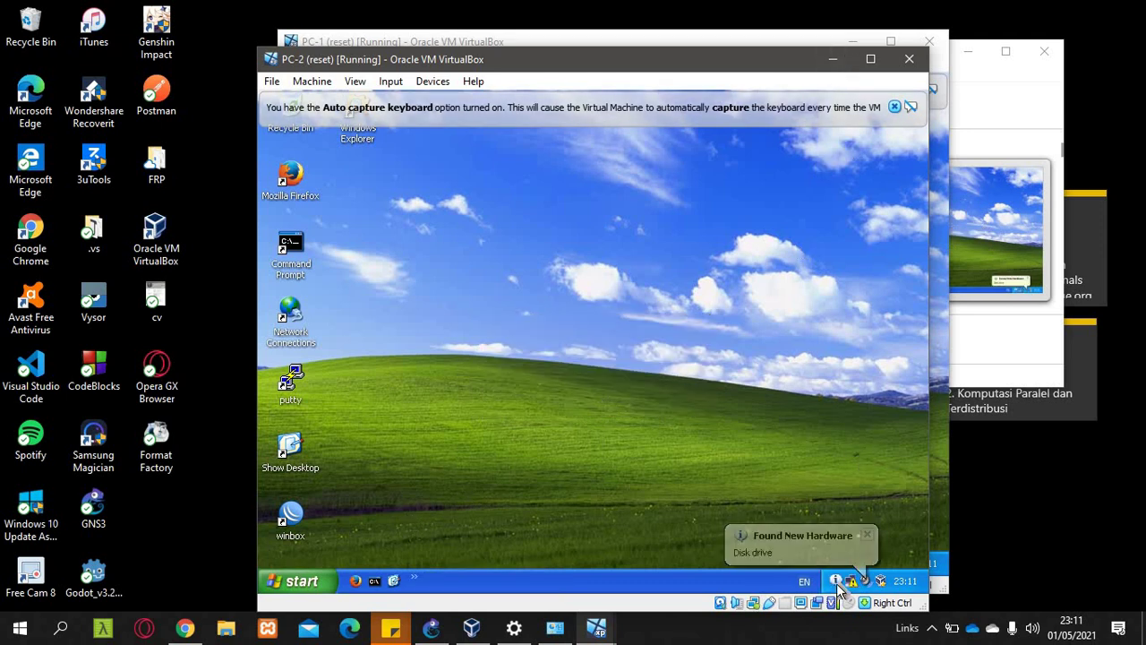
{"action": "mouse_move", "coordinate": [849, 586]}
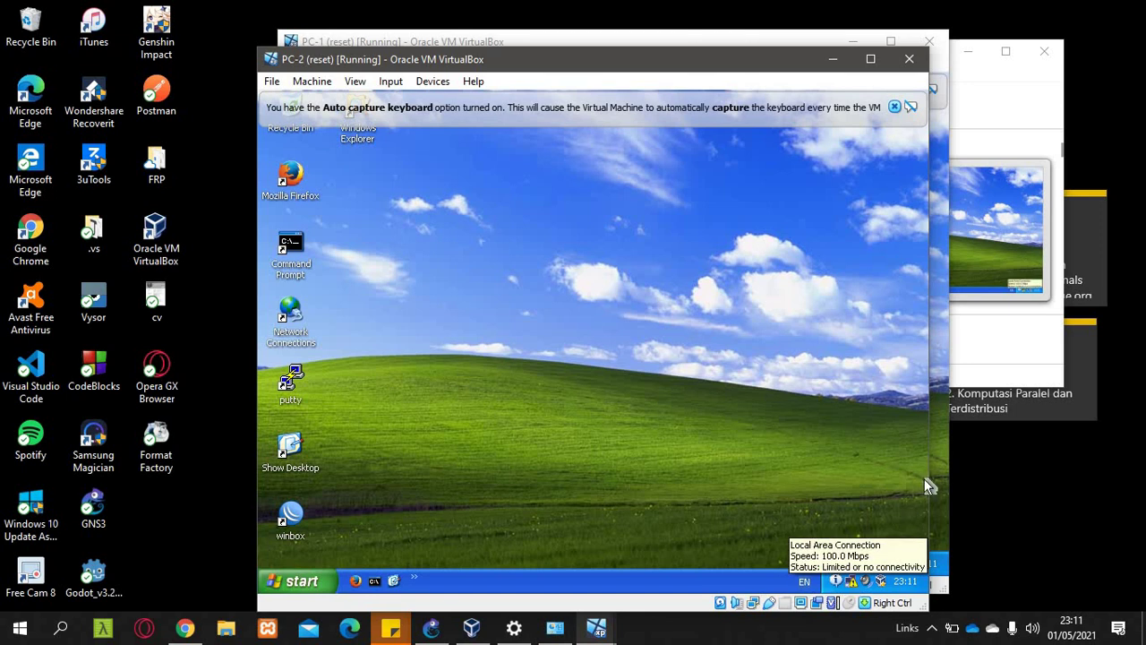
{"action": "left_click", "coordinate": [938, 514]}
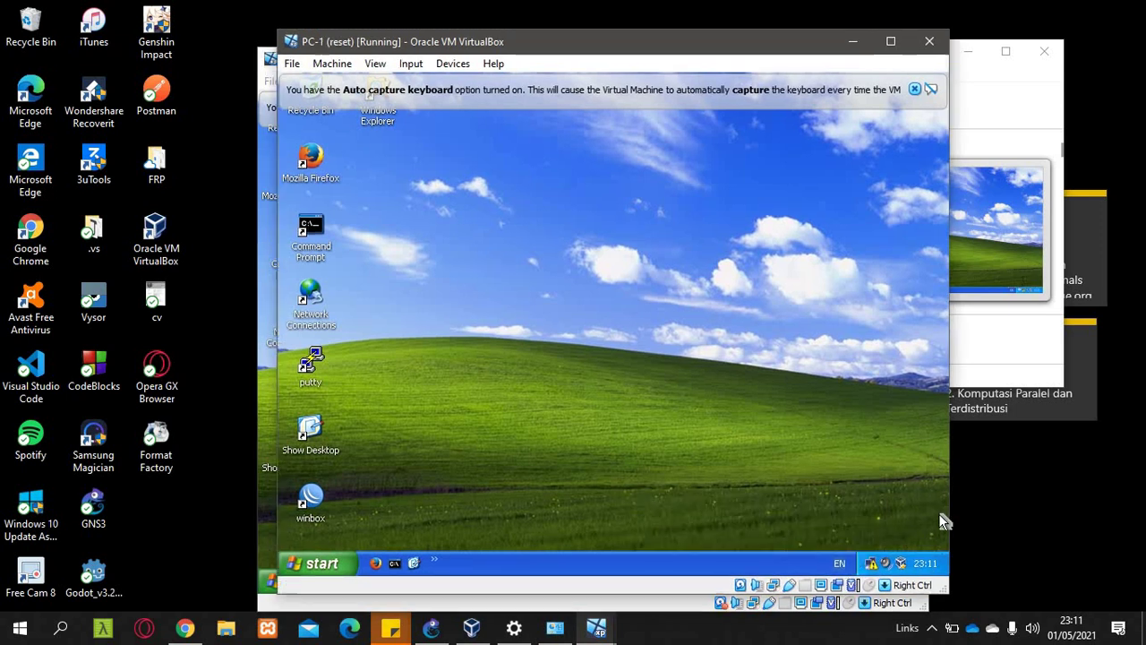
- Launch WinBox on PC-1 and connect to the discovered MikroTik router 08:00:27:42:C6:02
{"action": "left_click", "coordinate": [321, 503]}
{"action": "double_click", "coordinate": [320, 503]}
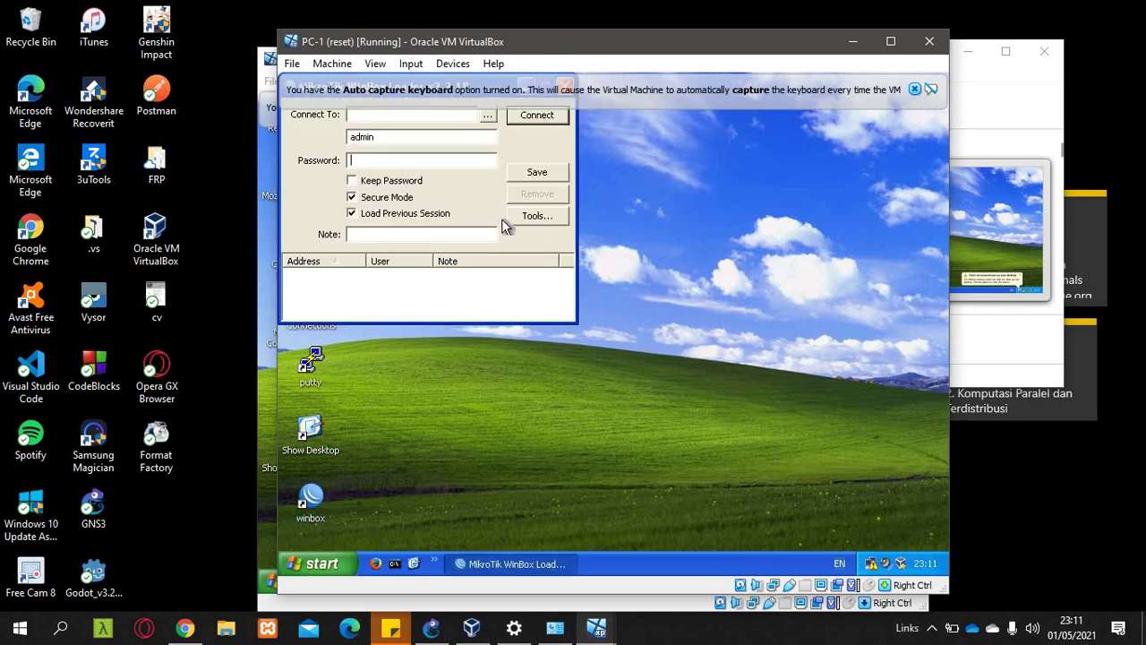
{"action": "left_click", "coordinate": [487, 115]}
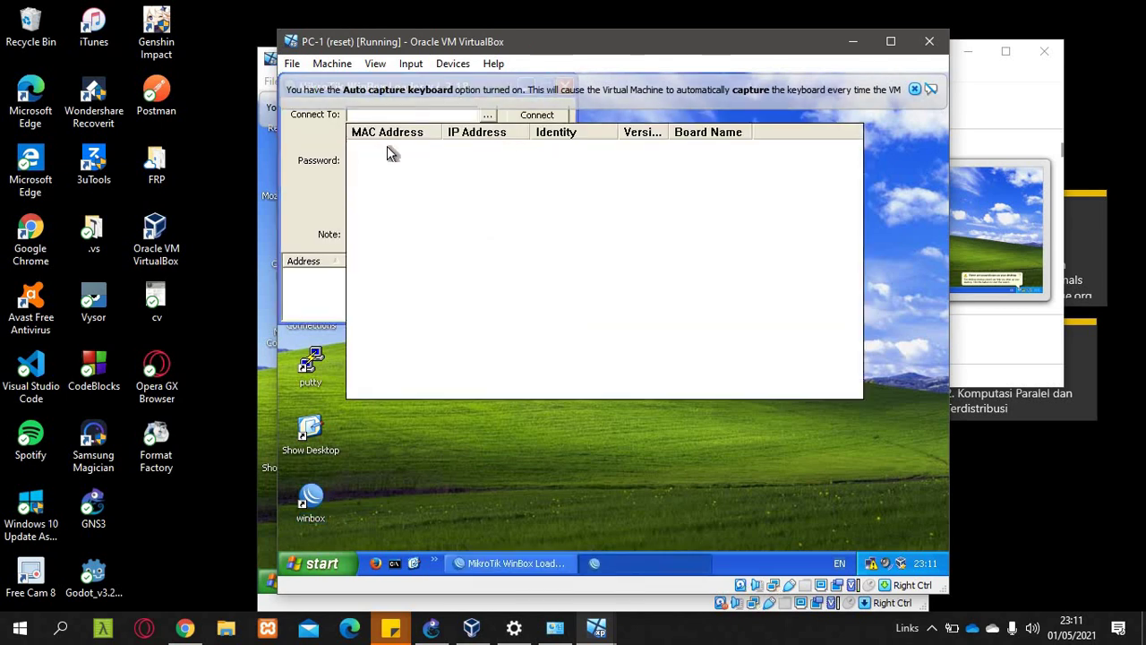
{"action": "left_click", "coordinate": [389, 153]}
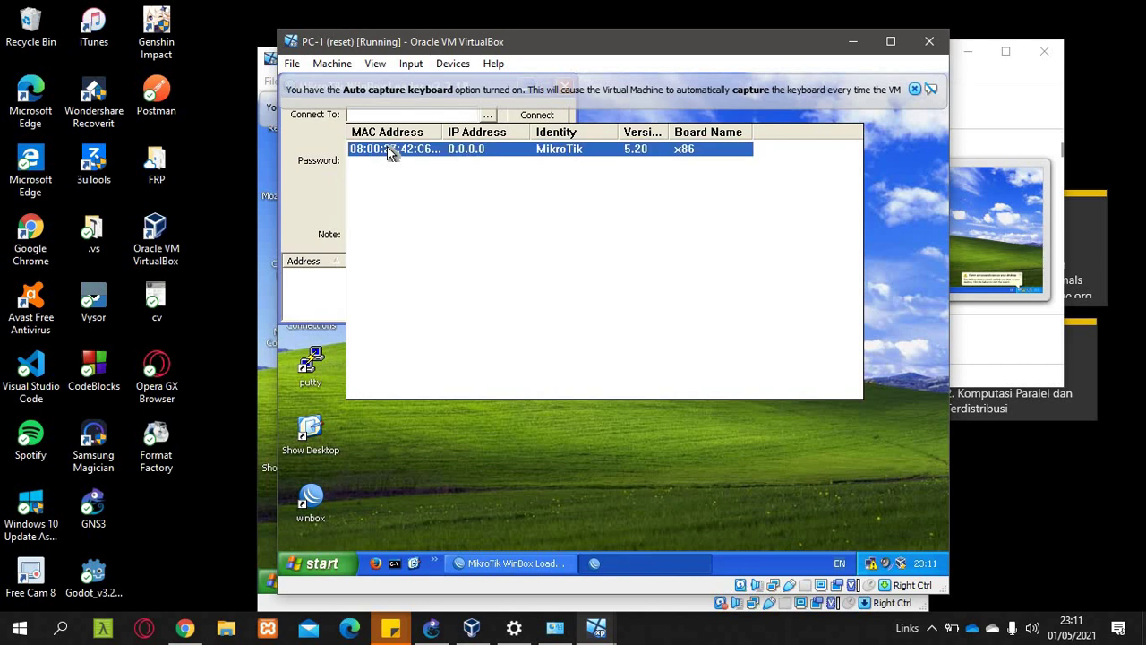
{"action": "left_click", "coordinate": [537, 117]}
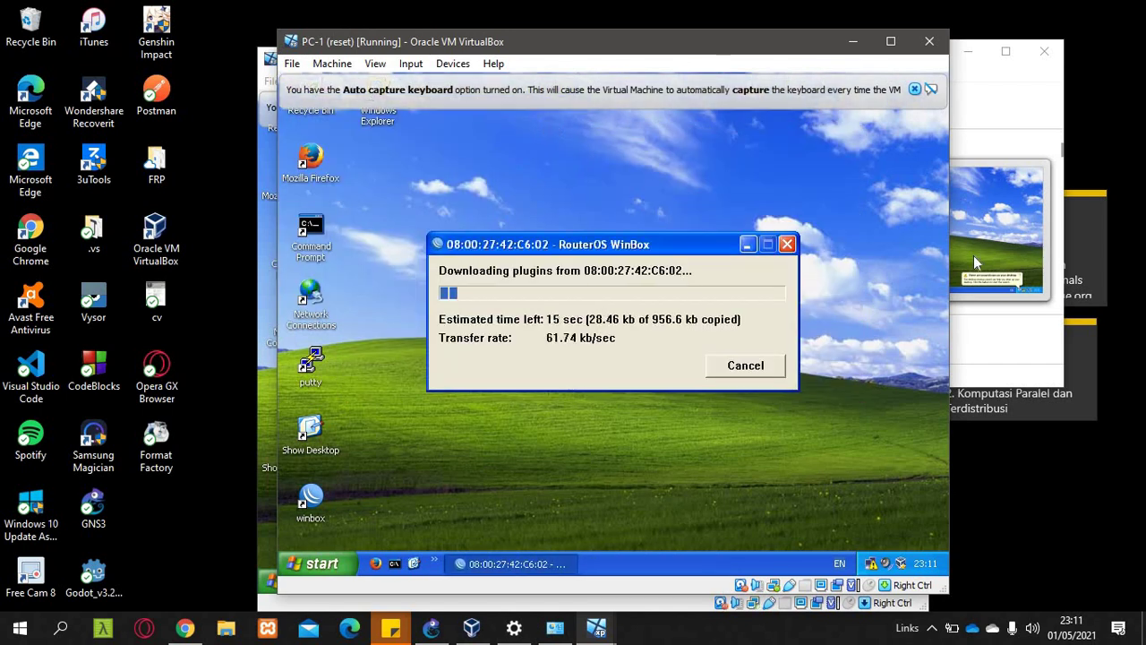
{"action": "left_click", "coordinate": [915, 89]}
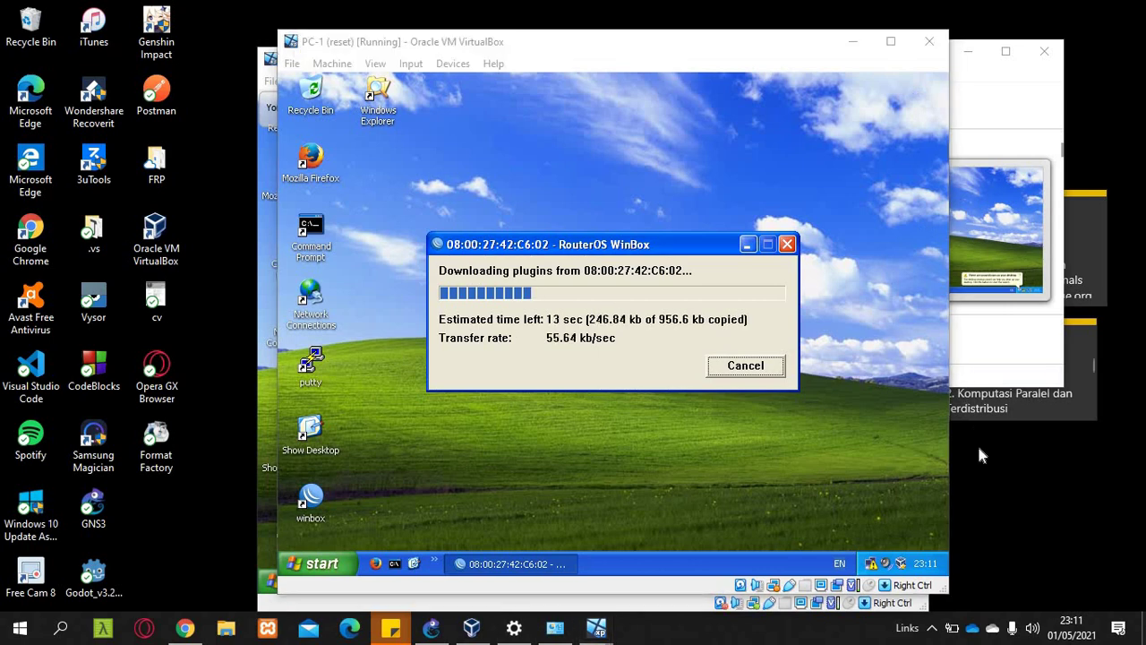
- Return to the lab PDF at page 3's DHCP Client on ether1 step
{"action": "key", "text": "alt+Tab"}
{"action": "key", "text": "Tab"}
{"action": "key", "text": "Tab"}
{"action": "scroll", "coordinate": [610, 346], "scroll_direction": "up", "scroll_amount": 3}
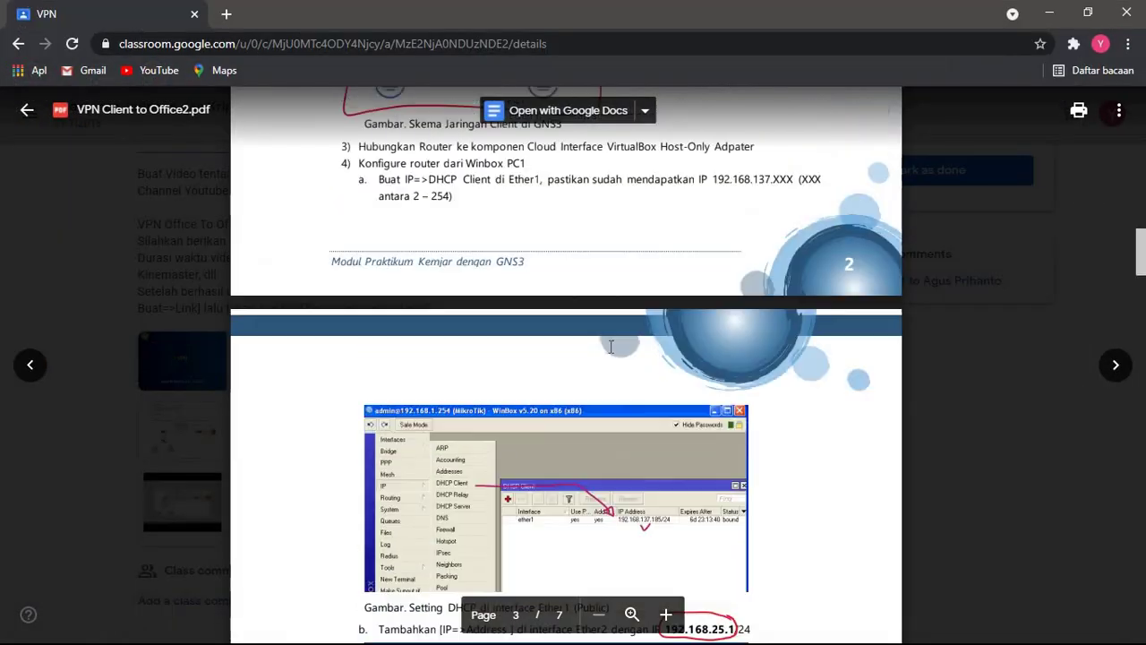
- Read the lab PDF's page 3 DNS setup steps, glancing at the GNS3 topology in between
{"action": "scroll", "coordinate": [611, 346], "scroll_direction": "down", "scroll_amount": 1}
{"action": "scroll", "coordinate": [610, 346], "scroll_direction": "up", "scroll_amount": 4}
{"action": "scroll", "coordinate": [517, 354], "scroll_direction": "down", "scroll_amount": 2}
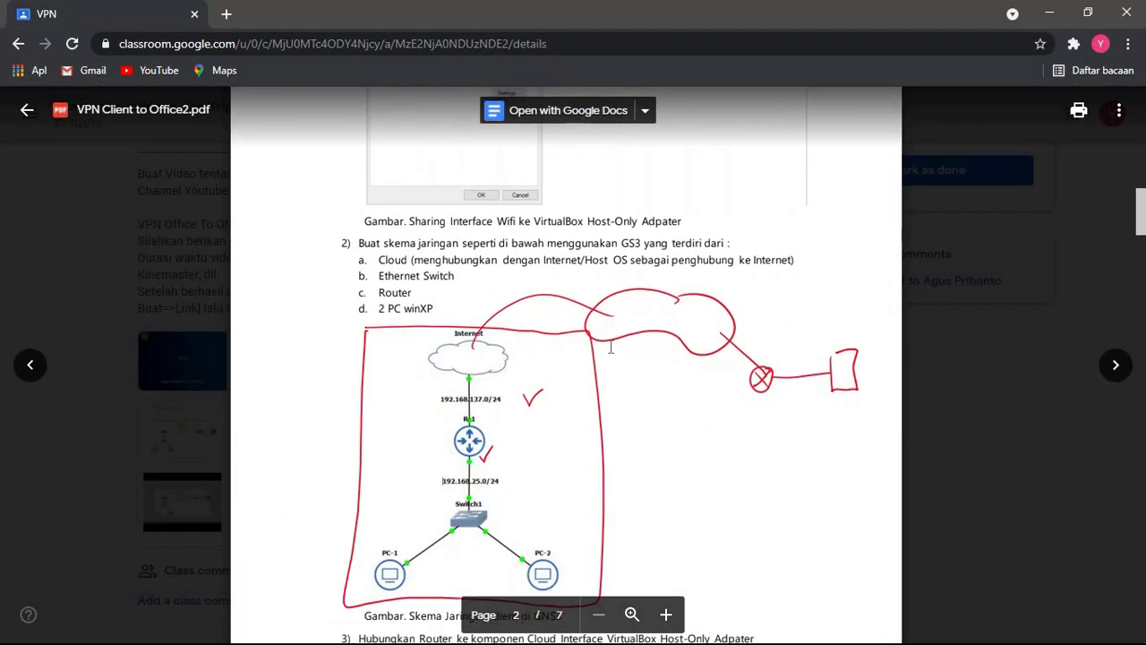
{"action": "scroll", "coordinate": [518, 354], "scroll_direction": "down", "scroll_amount": 3}
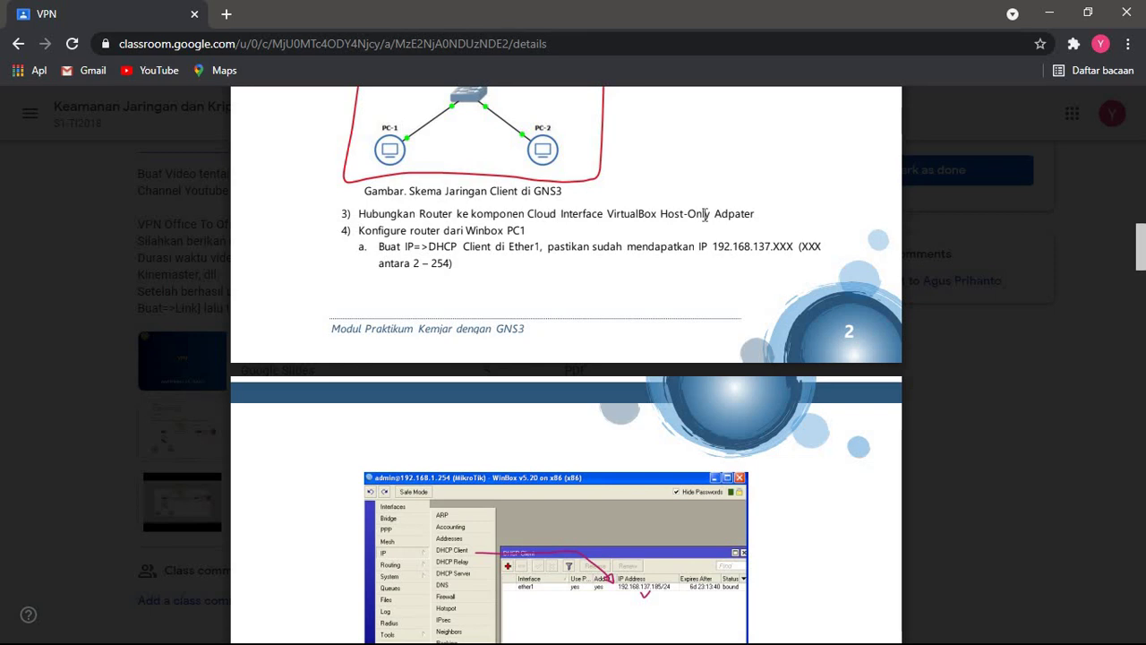
{"action": "scroll", "coordinate": [704, 215], "scroll_direction": "down", "scroll_amount": 1}
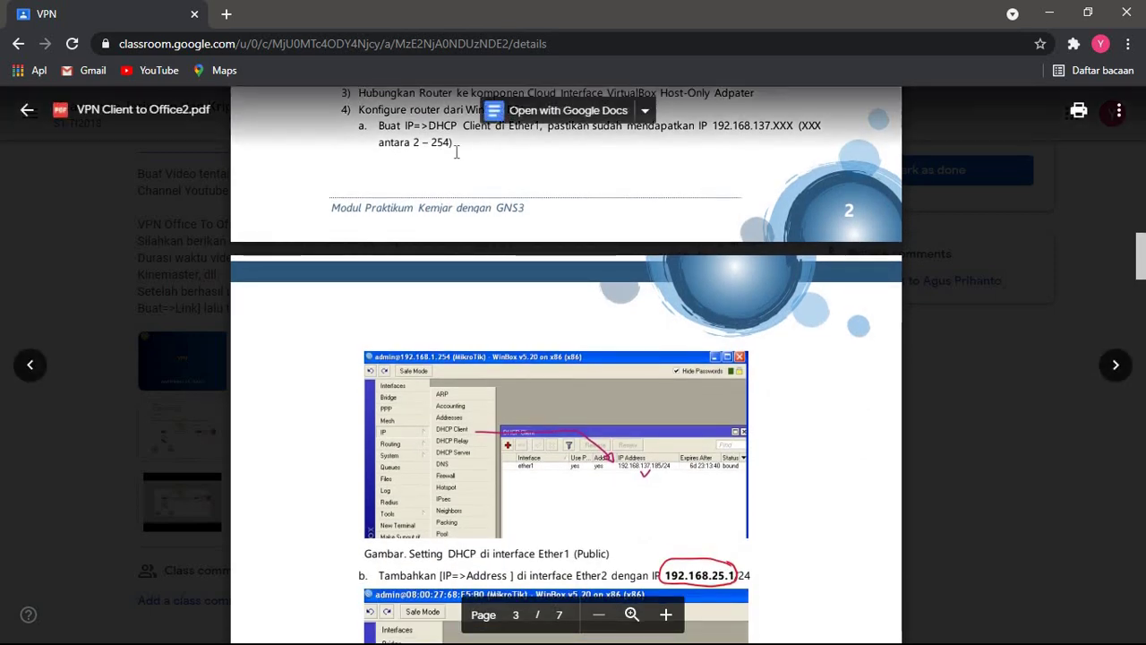
{"action": "scroll", "coordinate": [452, 150], "scroll_direction": "up", "scroll_amount": 1}
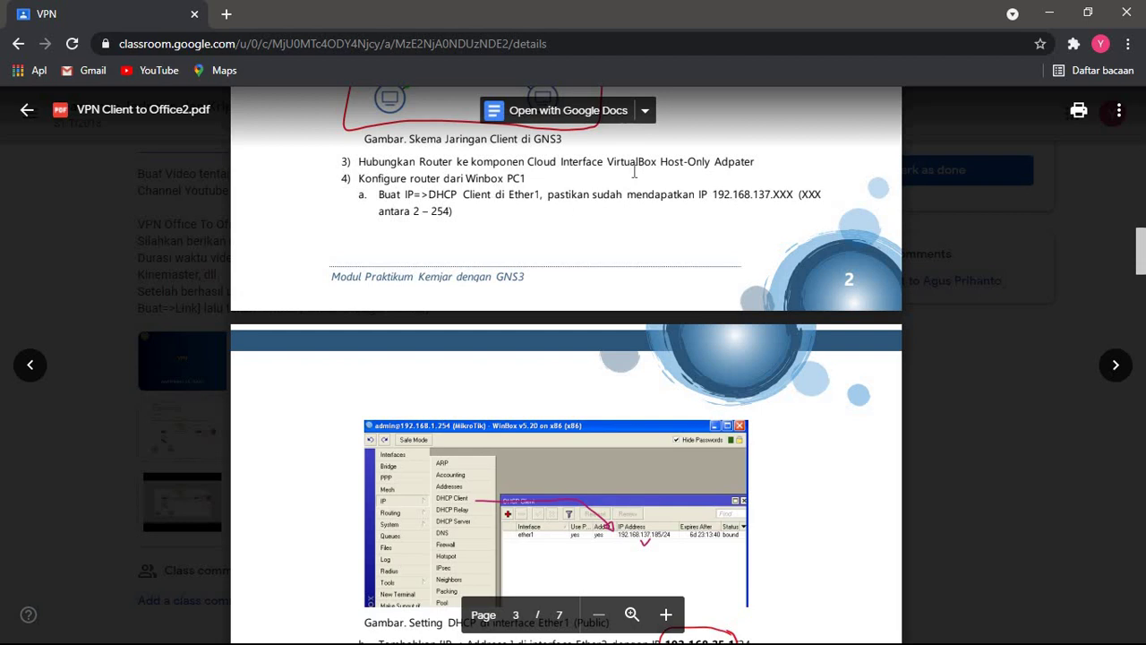
{"action": "scroll", "coordinate": [681, 171], "scroll_direction": "down", "scroll_amount": 4}
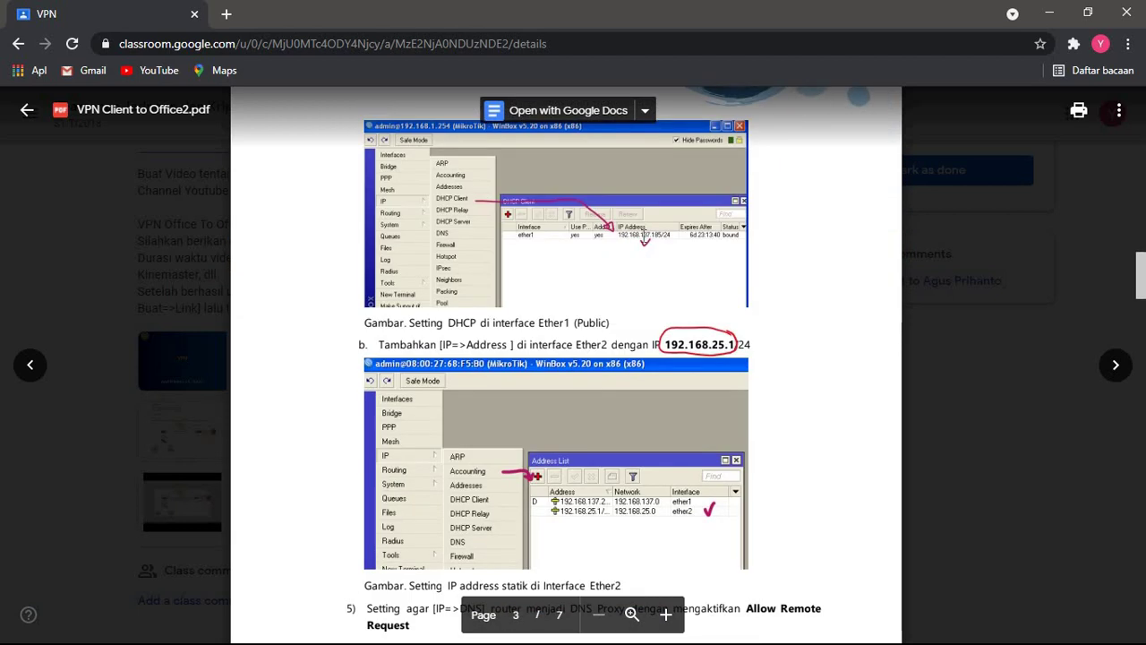
{"action": "scroll", "coordinate": [491, 242], "scroll_direction": "down", "scroll_amount": 1}
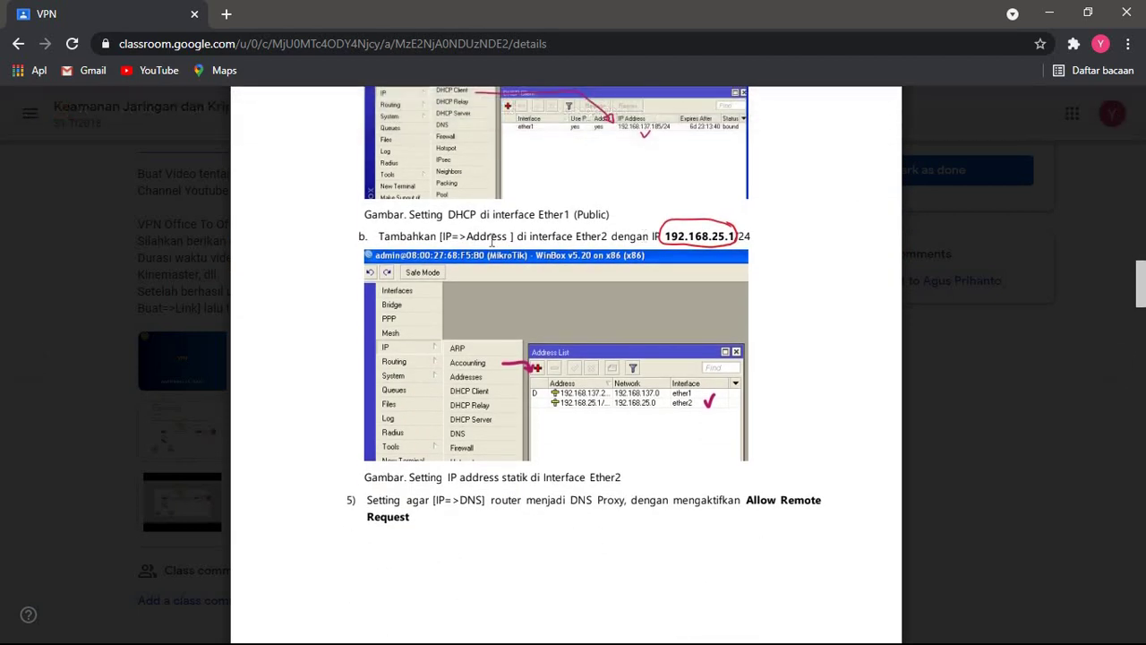
{"action": "scroll", "coordinate": [531, 271], "scroll_direction": "down", "scroll_amount": 1}
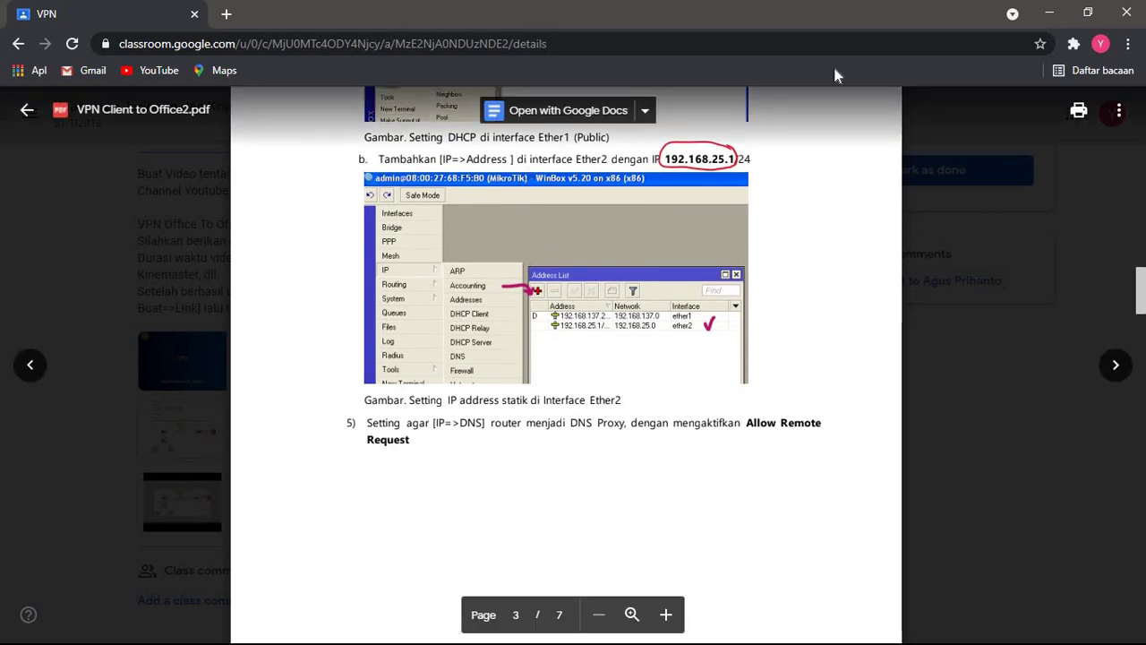
{"action": "key", "text": "alt+Tab"}
{"action": "key", "text": "alt+Tab"}
{"action": "key", "text": "alt+Tab"}
{"action": "key", "text": "alt+Tab"}
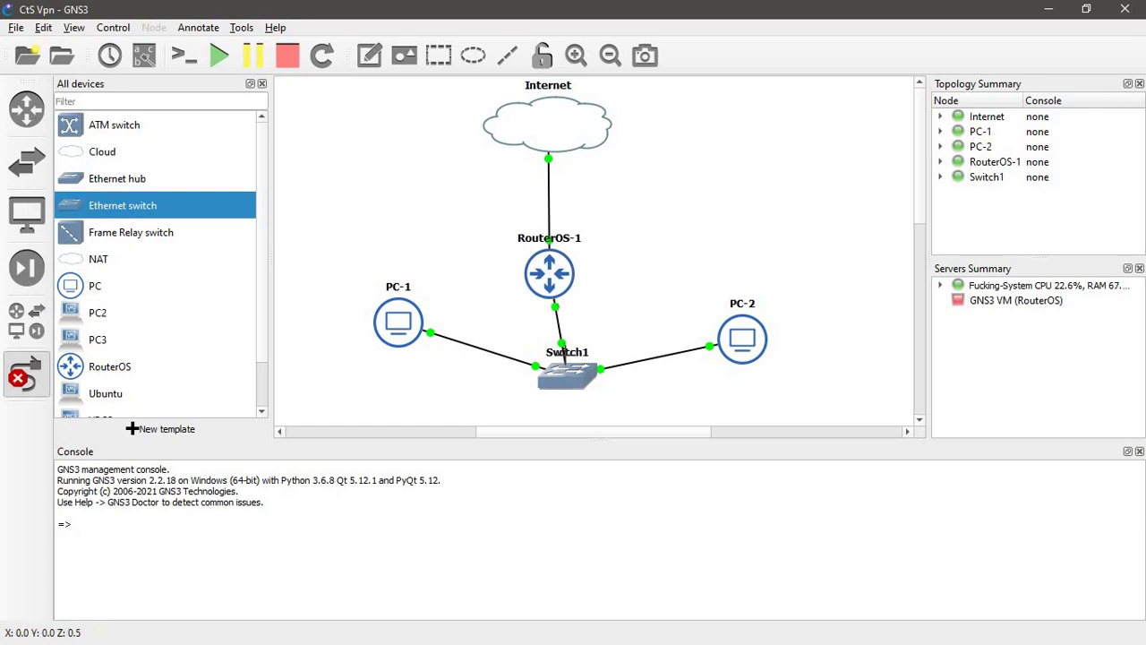
{"action": "key", "text": "alt+Tab"}
- Read page 4's NAT and DHCP Server steps, then minimize the browser to show GNS3
{"action": "scroll", "coordinate": [568, 358], "scroll_direction": "down", "scroll_amount": 3}
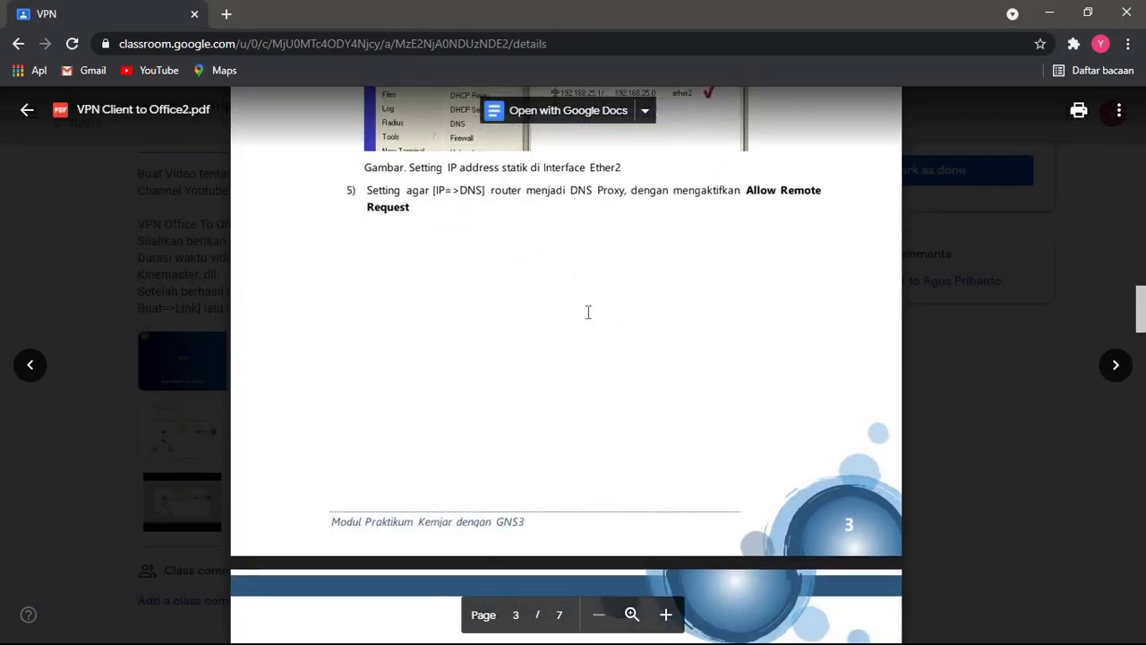
{"action": "scroll", "coordinate": [532, 250], "scroll_direction": "up", "scroll_amount": 3}
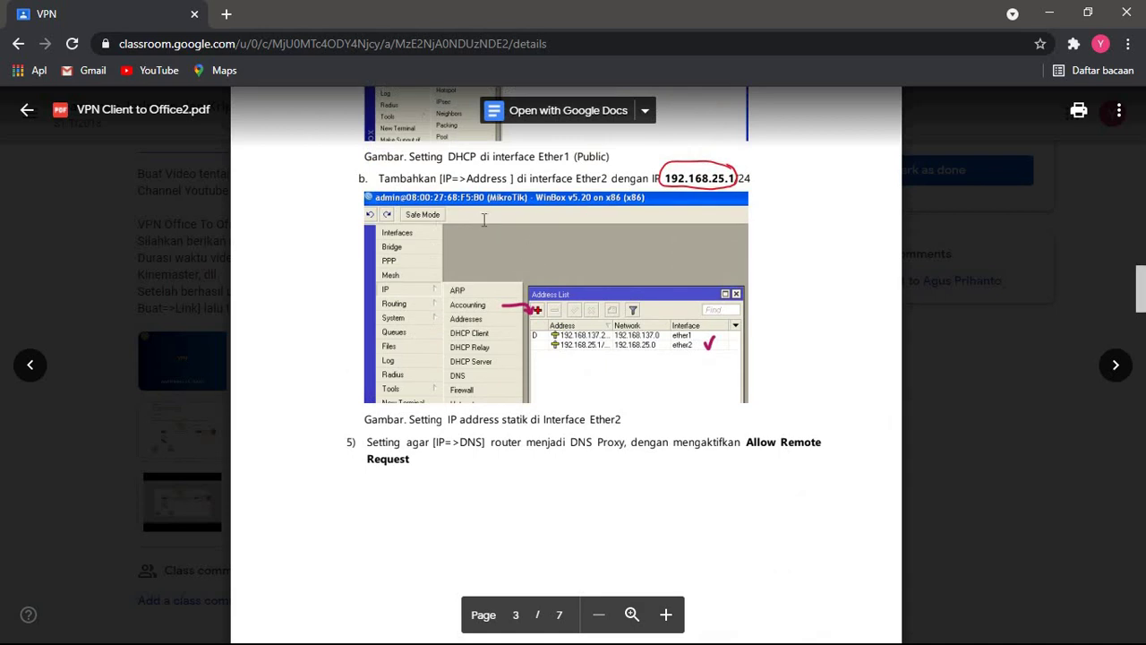
{"action": "scroll", "coordinate": [619, 228], "scroll_direction": "down", "scroll_amount": 2}
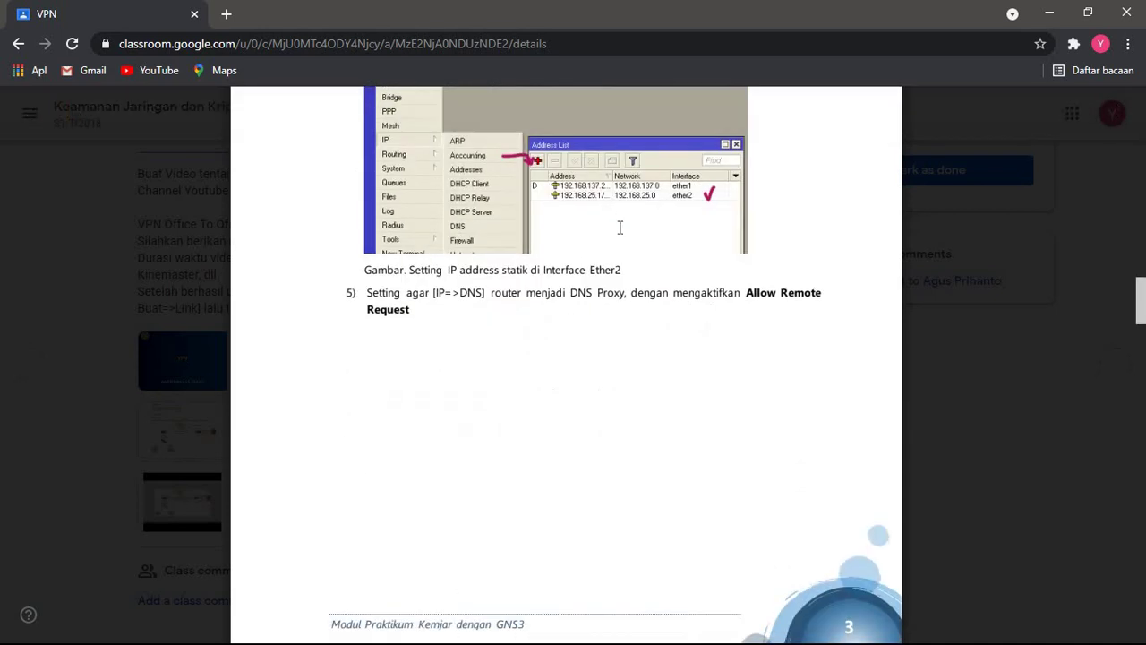
{"action": "scroll", "coordinate": [619, 228], "scroll_direction": "down", "scroll_amount": 2}
{"action": "scroll", "coordinate": [619, 227], "scroll_direction": "down", "scroll_amount": 7}
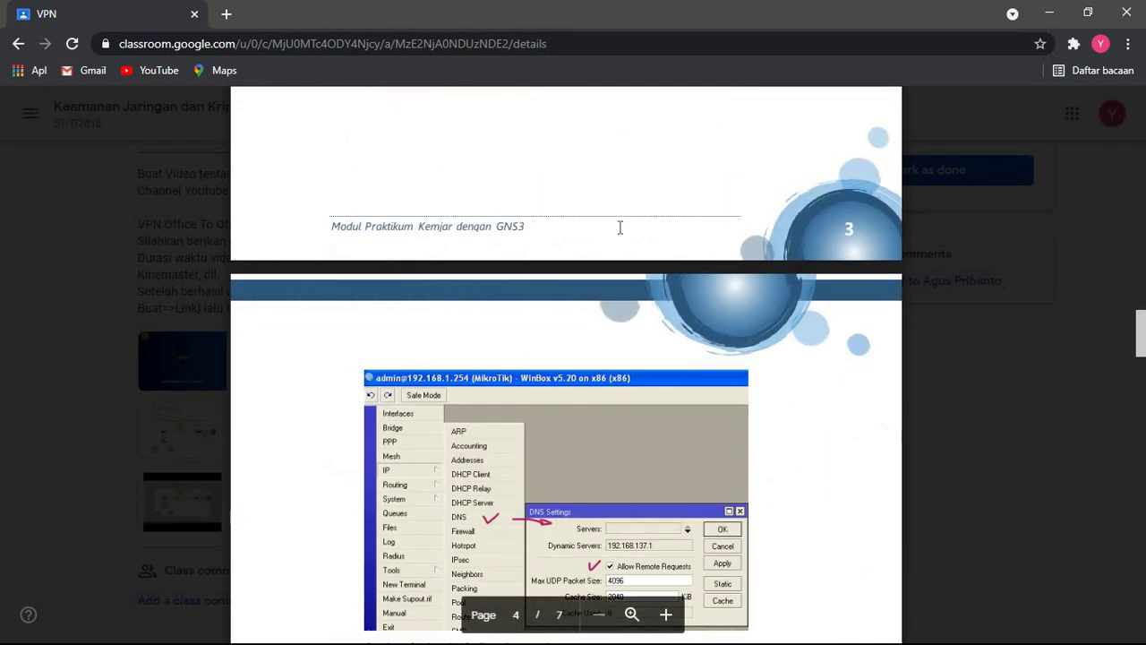
{"action": "scroll", "coordinate": [562, 267], "scroll_direction": "up", "scroll_amount": 9}
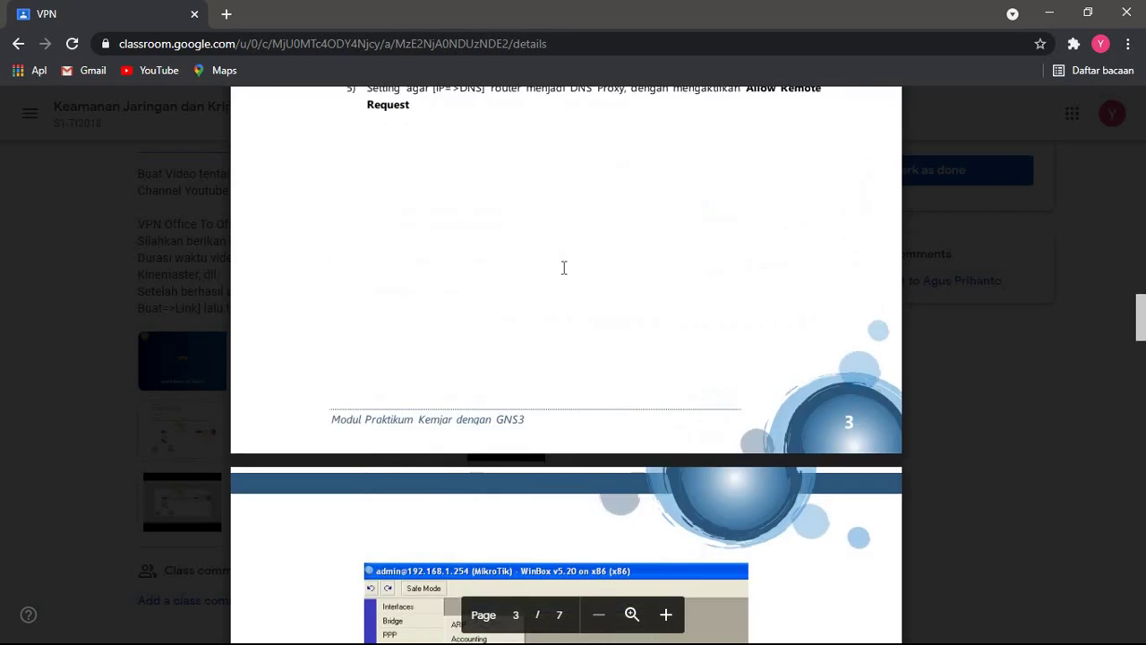
{"action": "scroll", "coordinate": [696, 248], "scroll_direction": "down", "scroll_amount": 13}
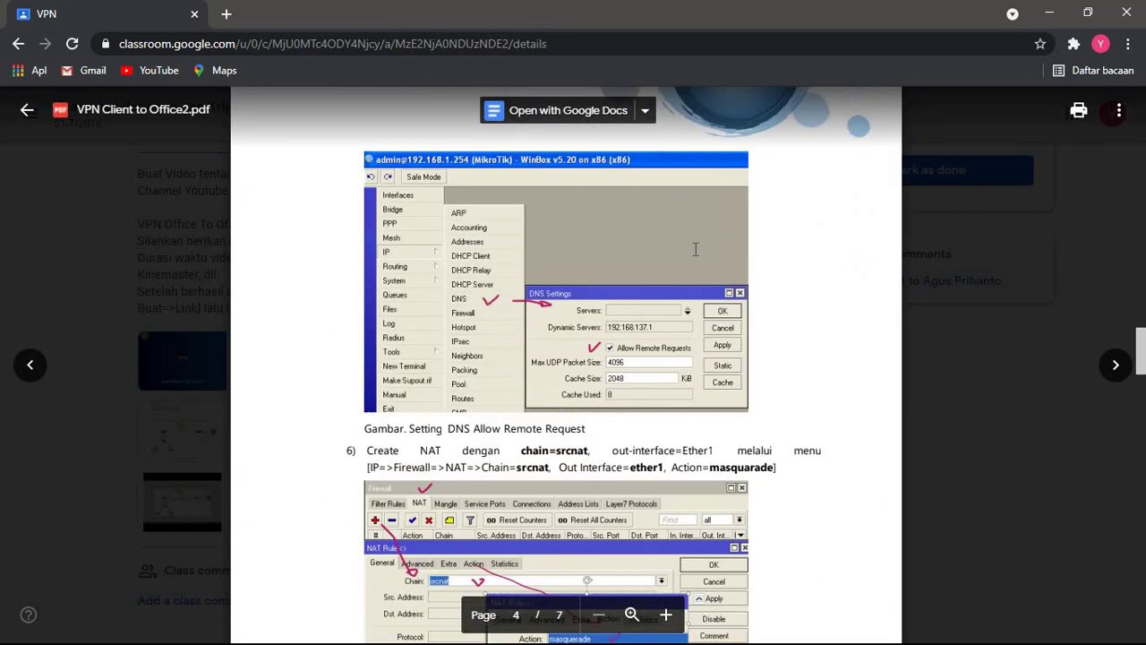
{"action": "scroll", "coordinate": [678, 146], "scroll_direction": "up", "scroll_amount": 2}
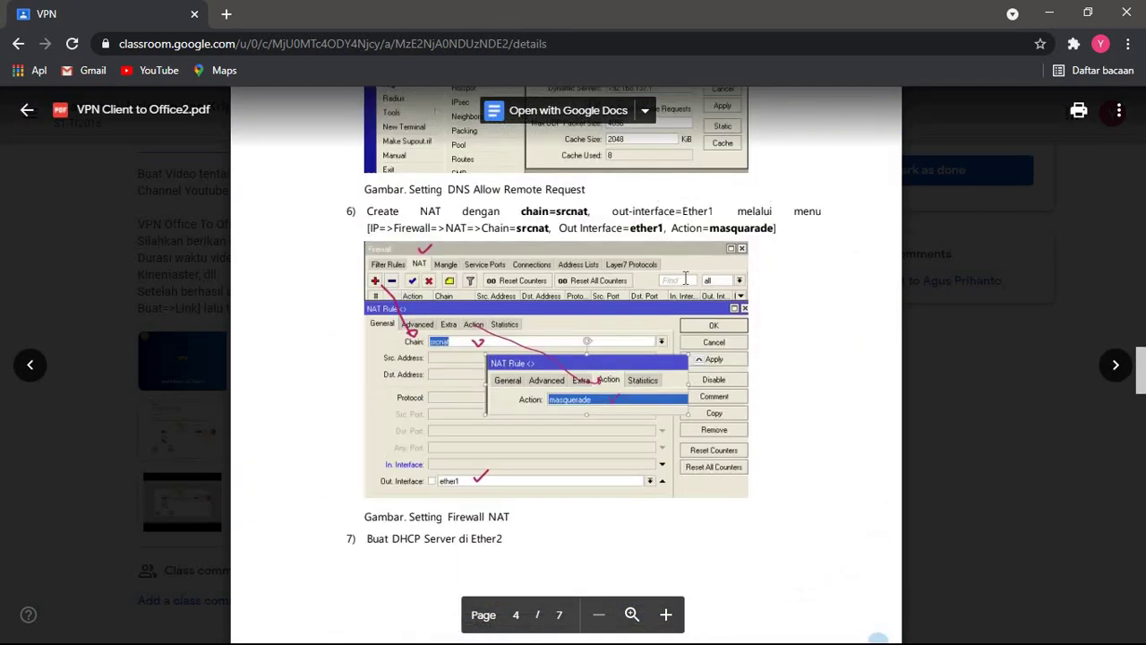
{"action": "scroll", "coordinate": [685, 279], "scroll_direction": "down", "scroll_amount": 4}
{"action": "scroll", "coordinate": [666, 299], "scroll_direction": "down", "scroll_amount": 3}
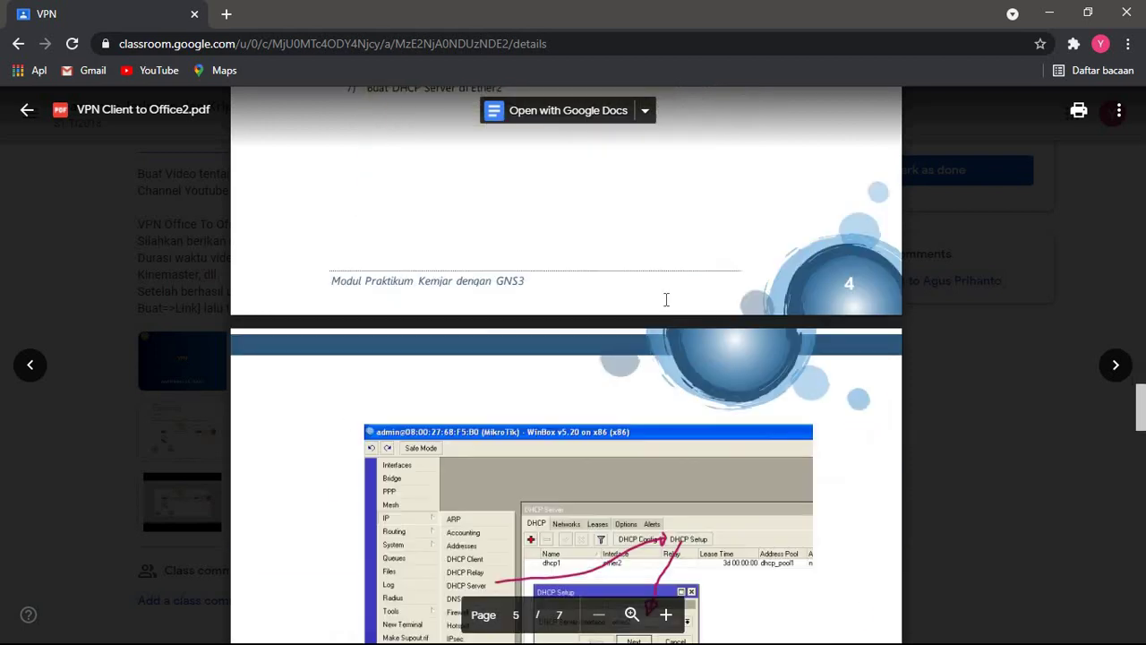
{"action": "scroll", "coordinate": [666, 299], "scroll_direction": "up", "scroll_amount": 2}
{"action": "scroll", "coordinate": [667, 299], "scroll_direction": "up", "scroll_amount": 3}
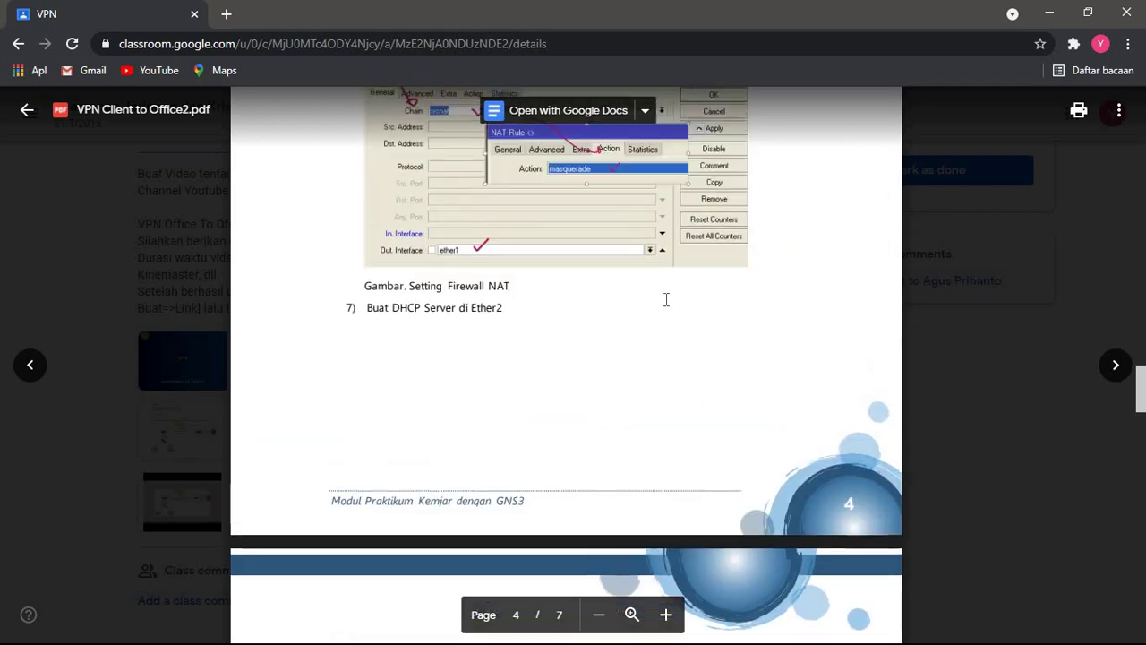
{"action": "left_click", "coordinate": [1053, 23]}
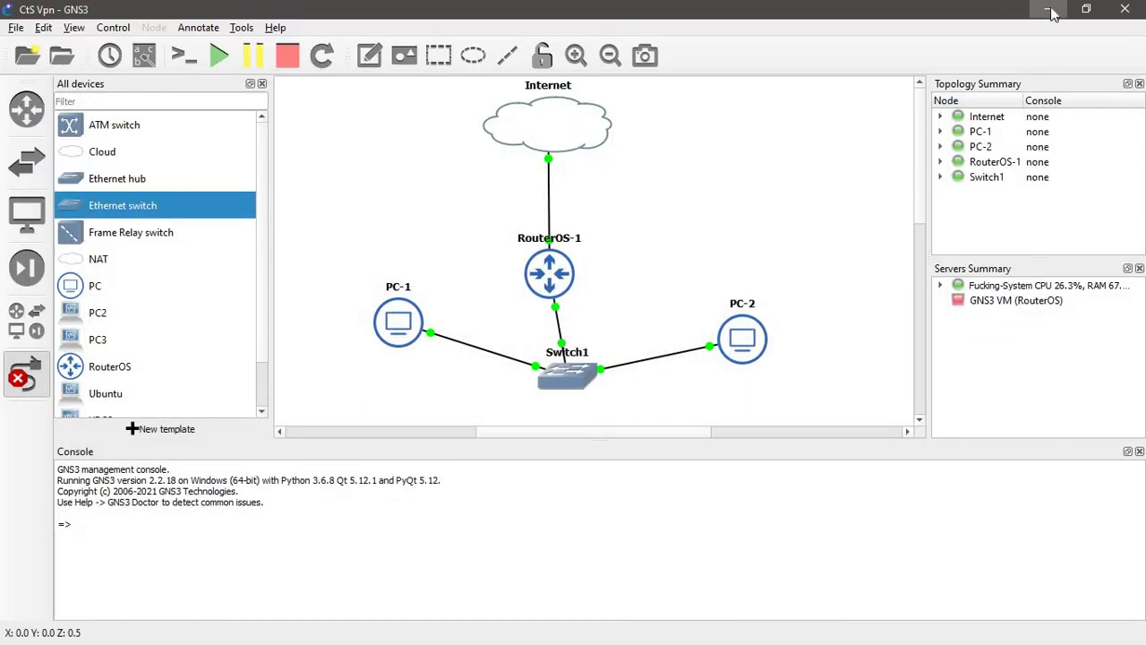
- Add a WinBox DHCP client on ether1, bound to 192.168.137.178/24
{"action": "left_click", "coordinate": [1049, 10]}
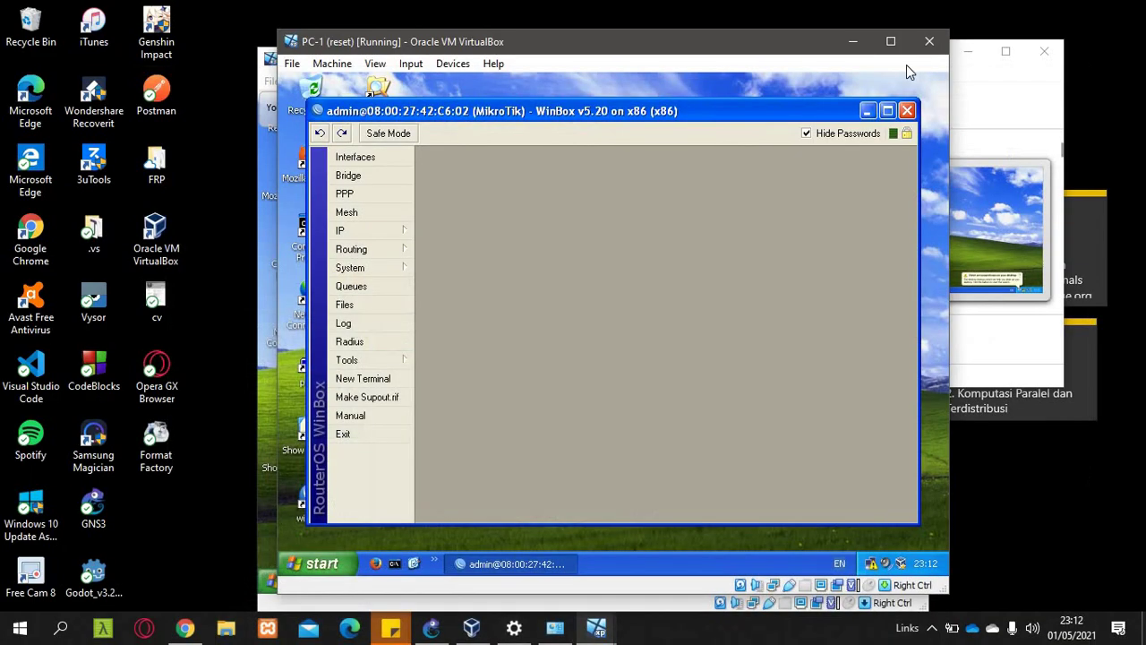
{"action": "left_click", "coordinate": [355, 232]}
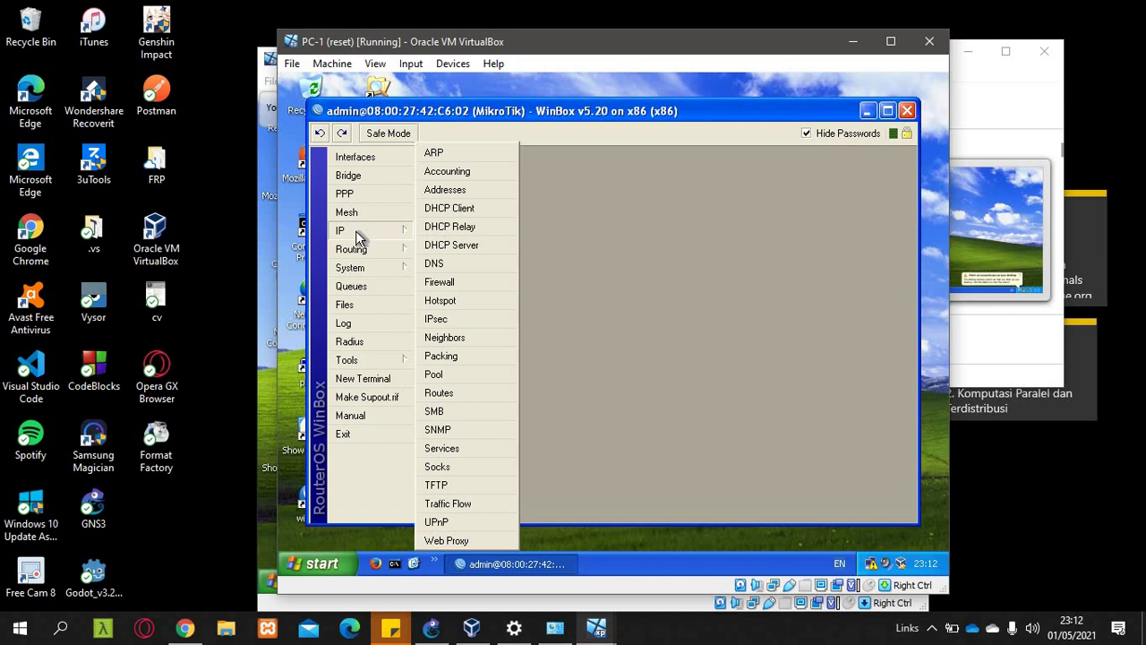
{"action": "left_click", "coordinate": [450, 208]}
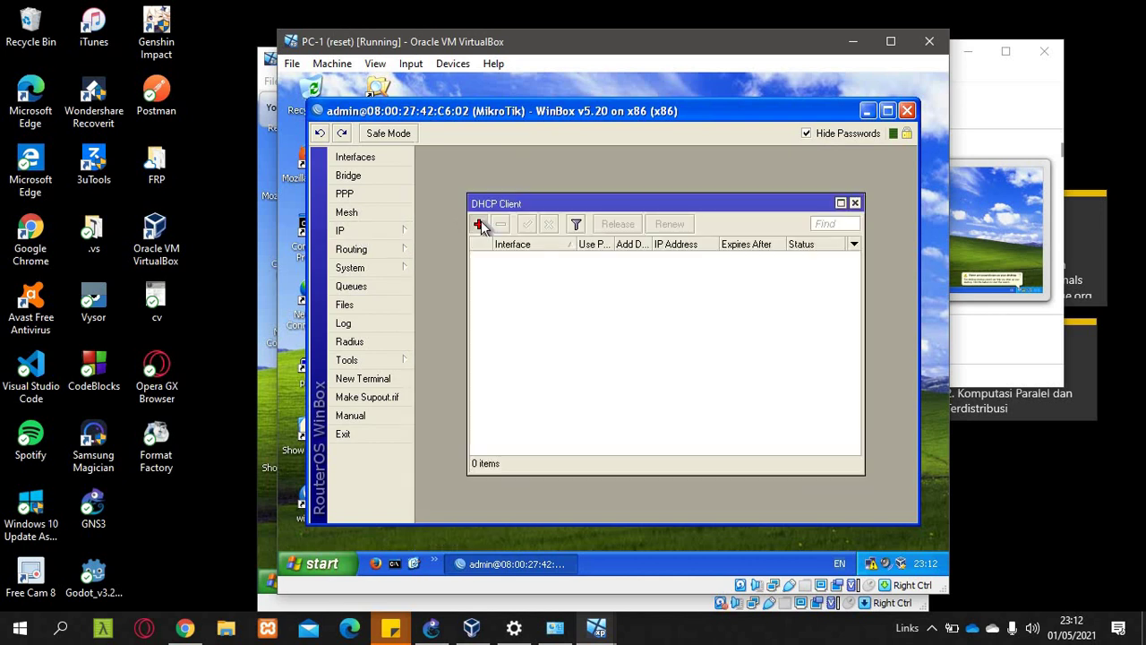
{"action": "left_click", "coordinate": [479, 224]}
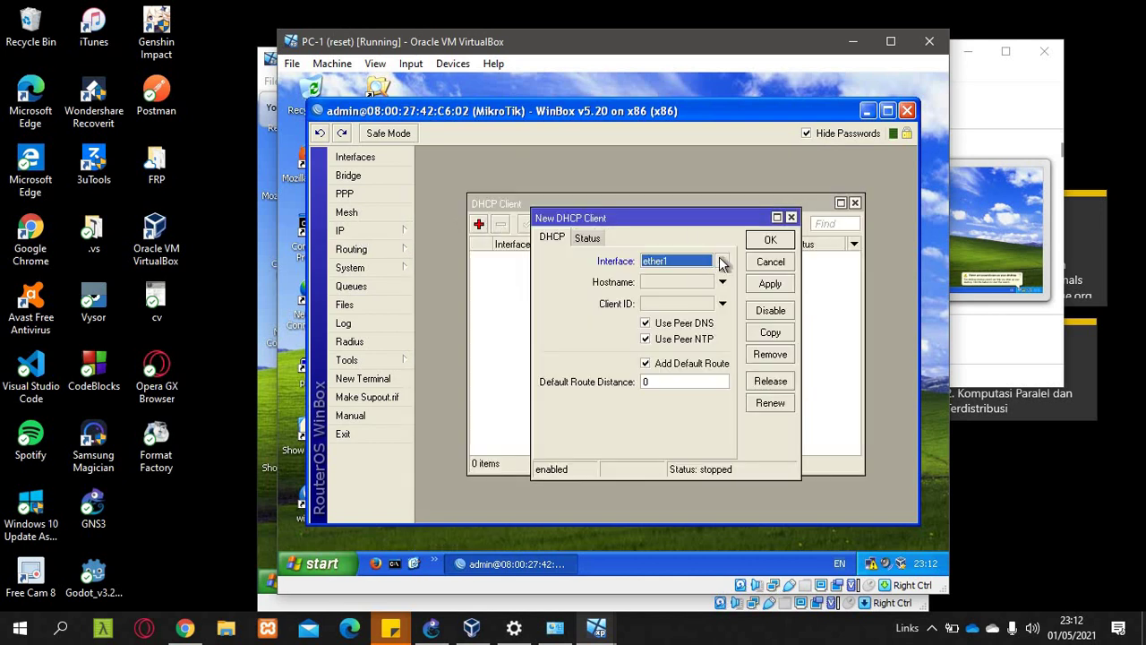
{"action": "left_click", "coordinate": [763, 242]}
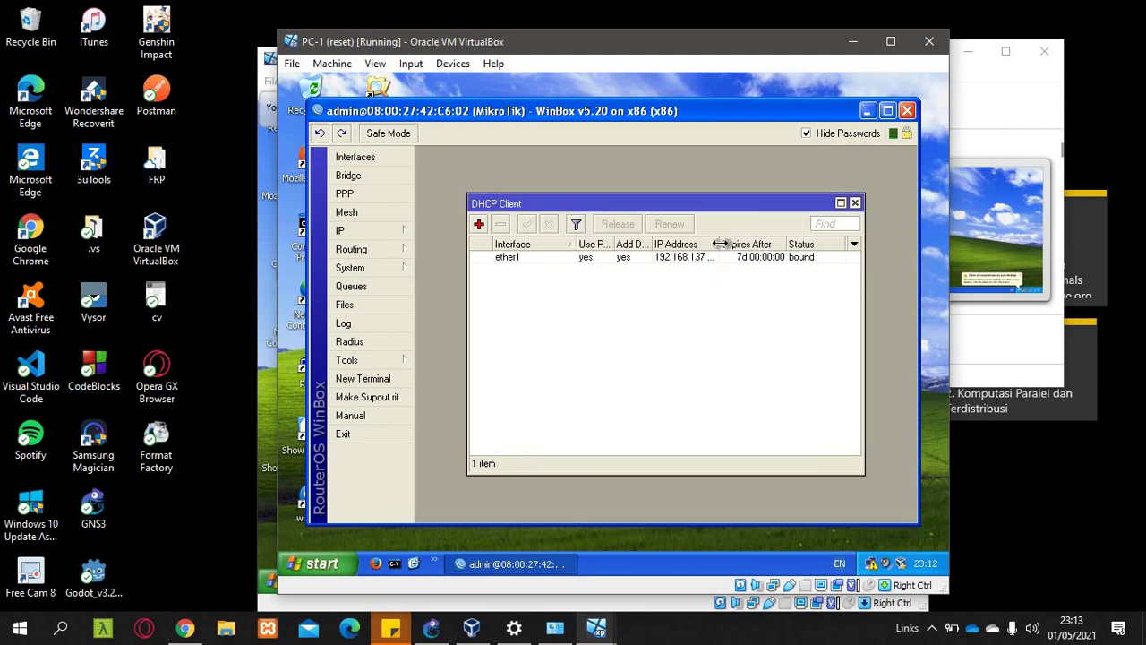
{"action": "left_click_drag", "start_coordinate": [720, 243], "coordinate": [741, 243]}
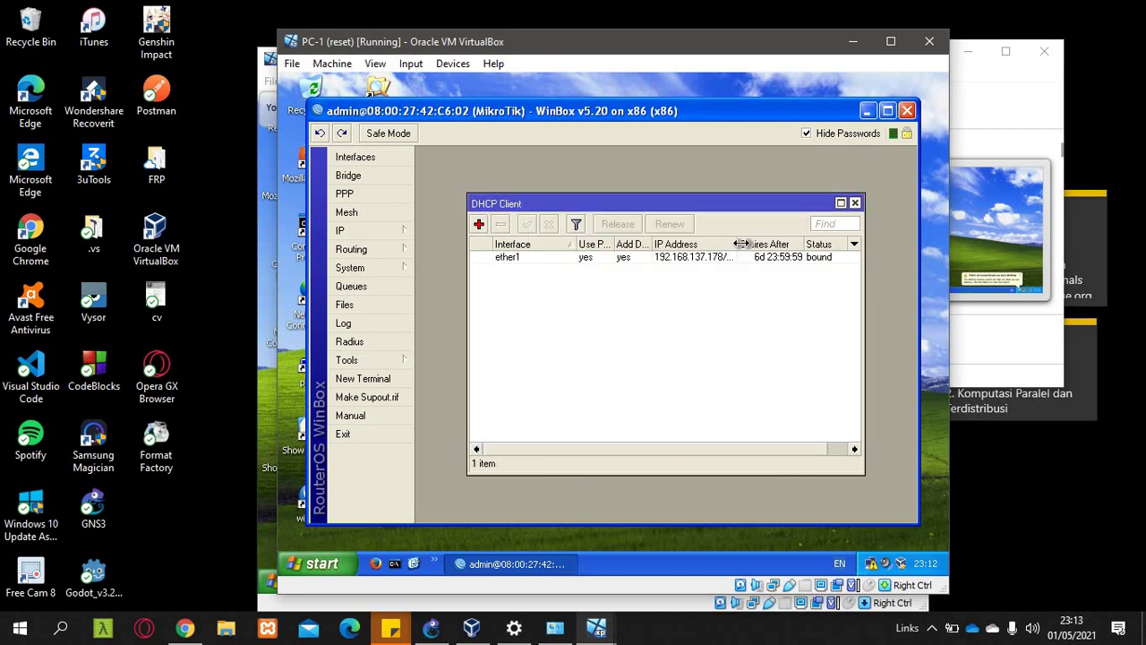
- Add the address 192.168.25.1/24 on ether2 under IP > Addresses
{"action": "left_click", "coordinate": [360, 232]}
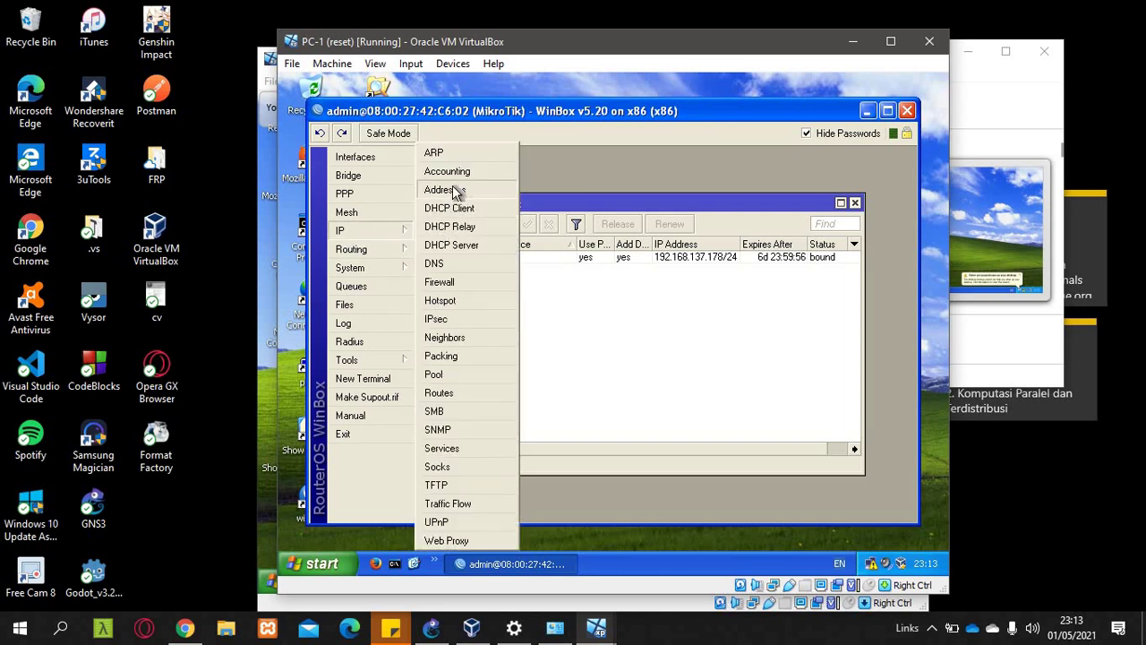
{"action": "left_click", "coordinate": [455, 190]}
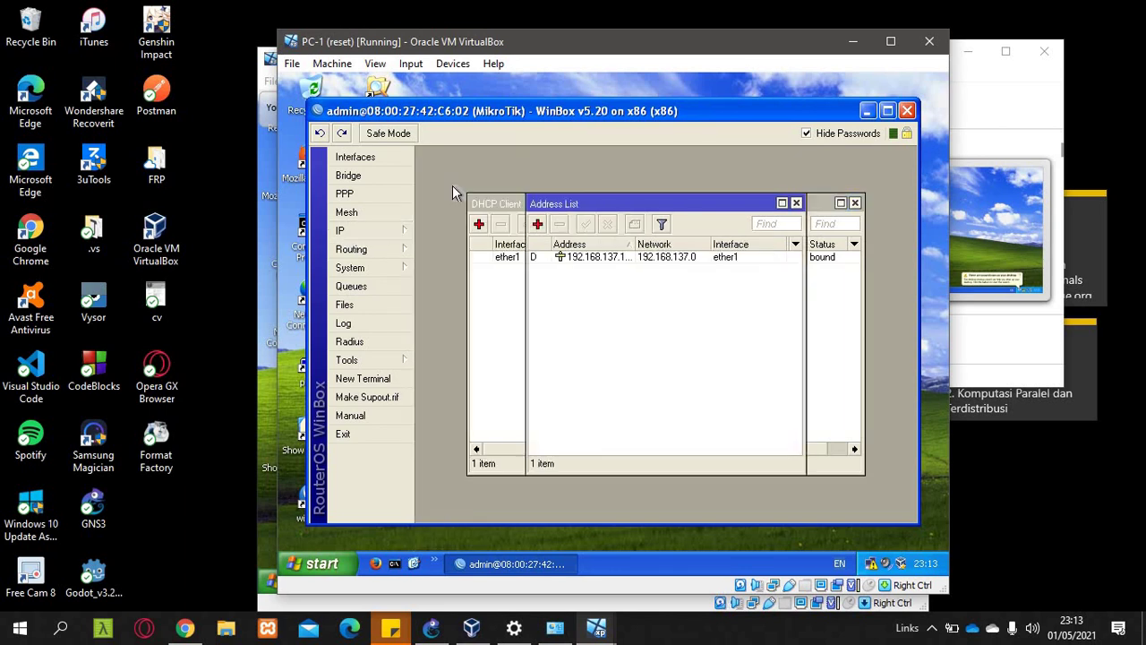
{"action": "left_click", "coordinate": [537, 224]}
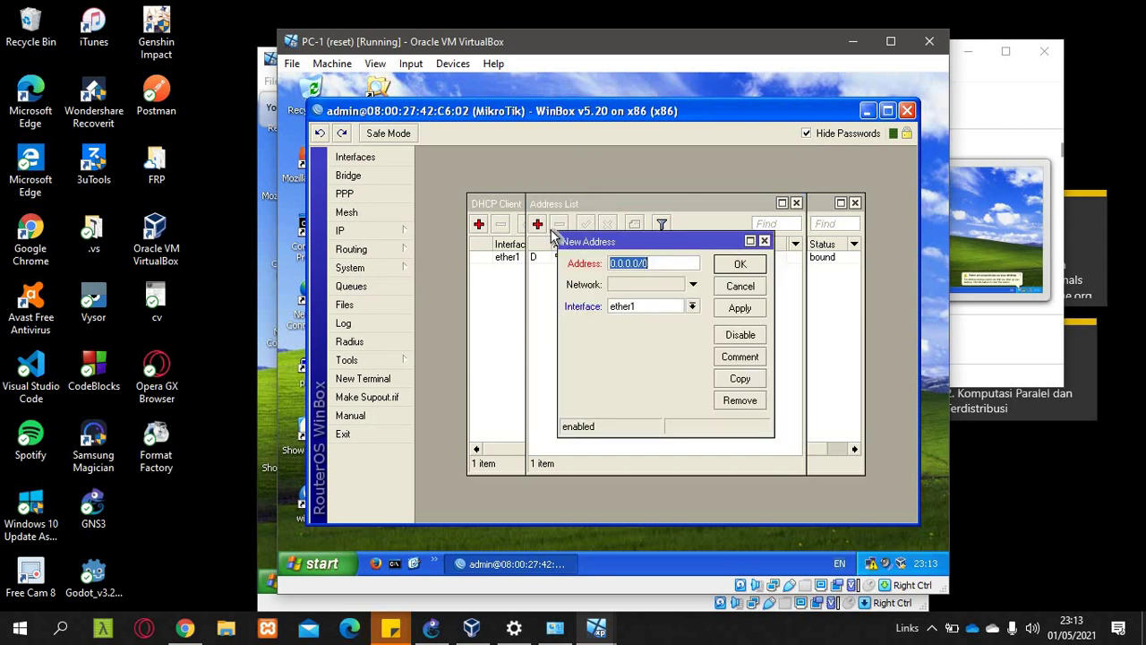
{"action": "left_click", "coordinate": [650, 315]}
{"action": "left_click", "coordinate": [678, 331]}
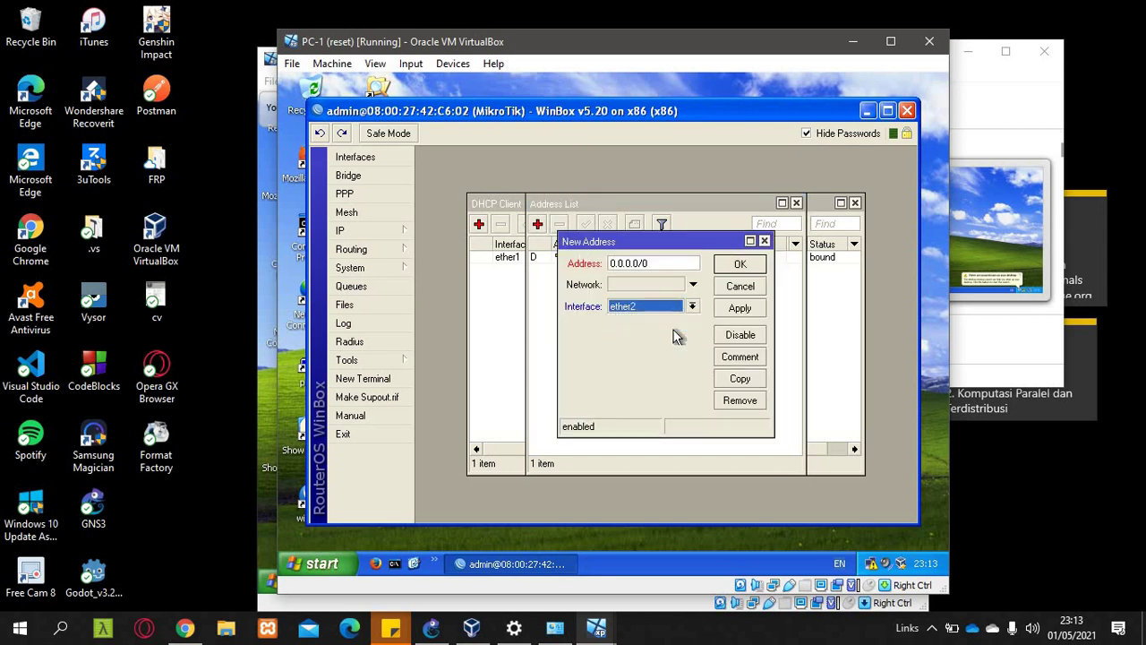
{"action": "left_click", "coordinate": [674, 265]}
{"action": "double_click", "coordinate": [674, 265]}
{"action": "key", "text": "BackSpace"}
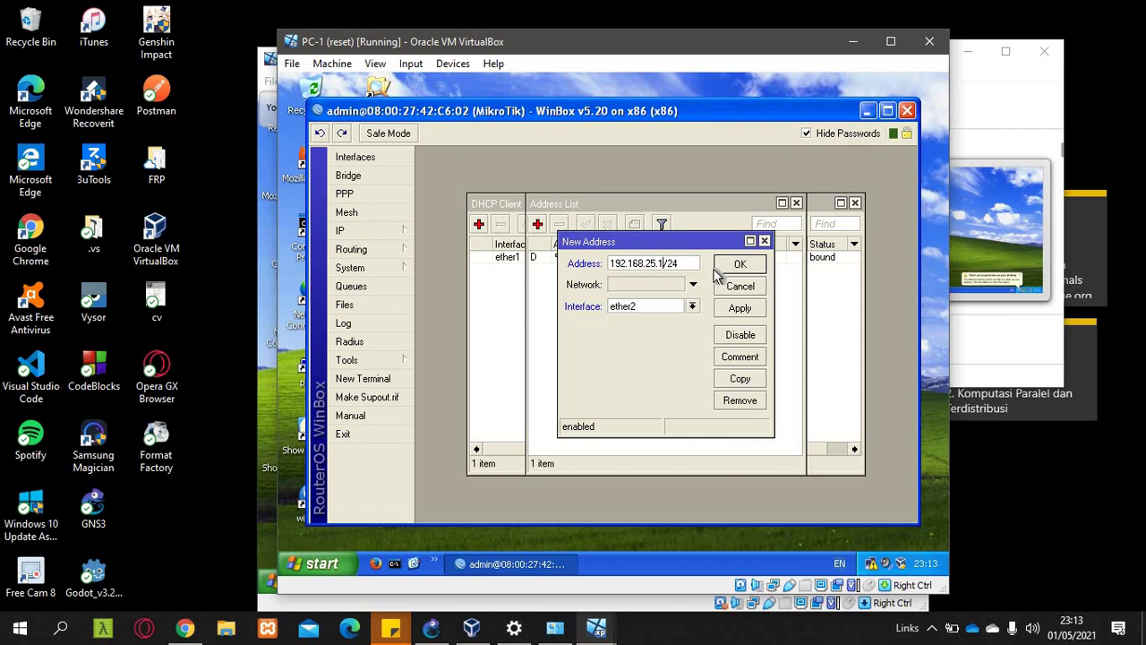
{"action": "left_click", "coordinate": [716, 269]}
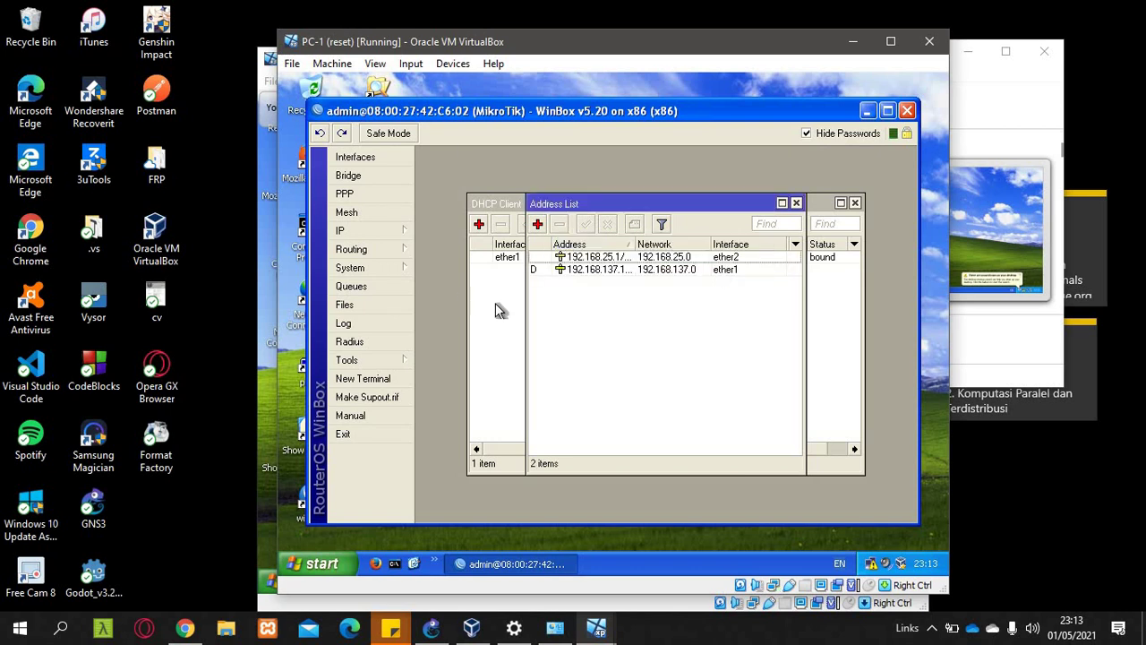
- Start the DHCP Setup wizard for a new server on ether2
{"action": "left_click", "coordinate": [382, 234]}
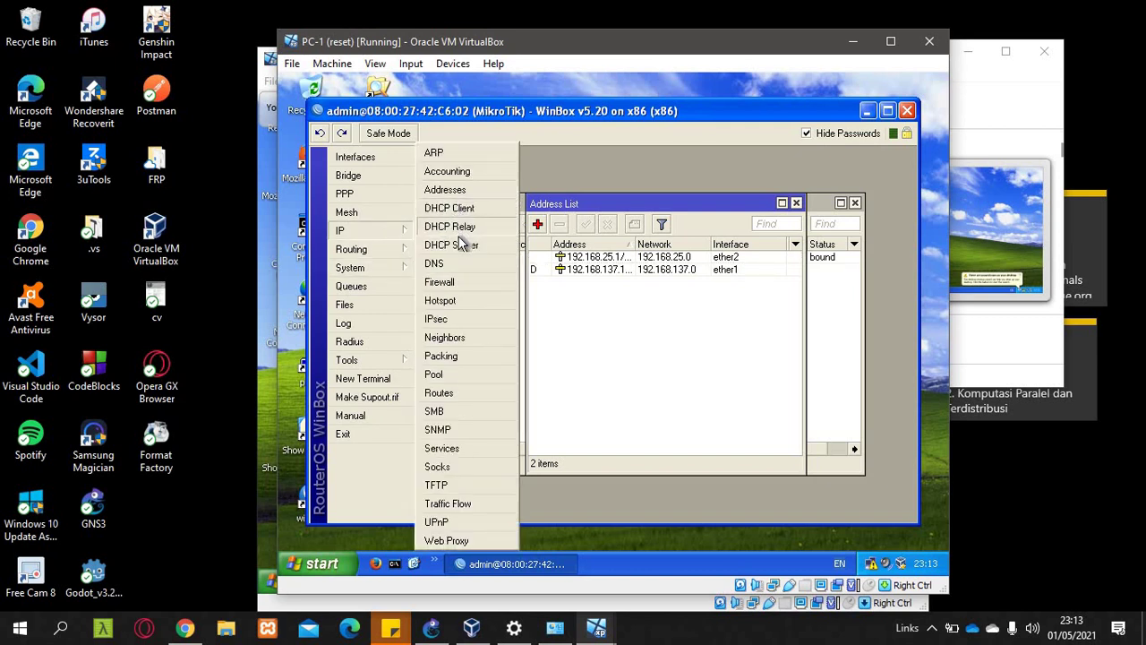
{"action": "left_click", "coordinate": [453, 245]}
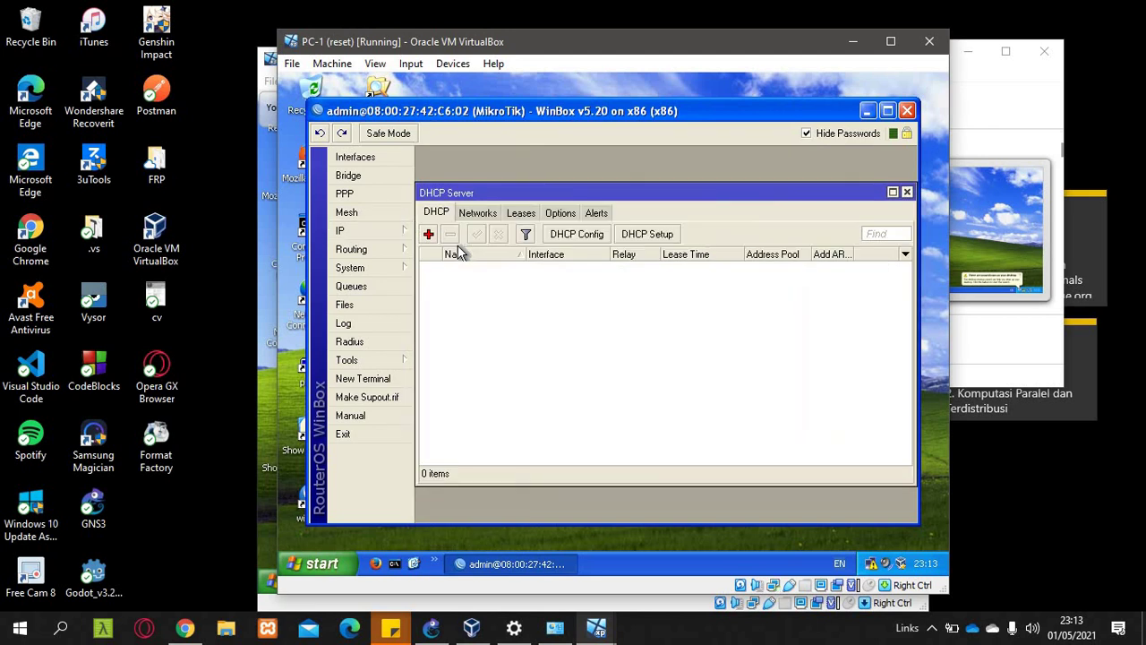
{"action": "left_click", "coordinate": [649, 236]}
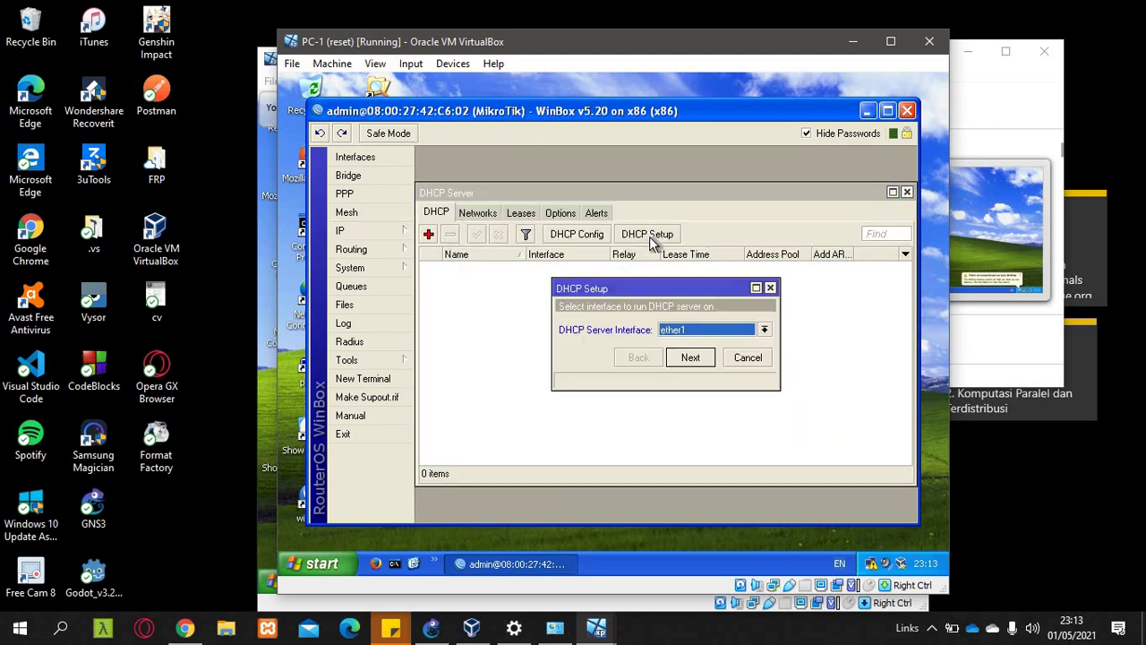
{"action": "left_click", "coordinate": [764, 331]}
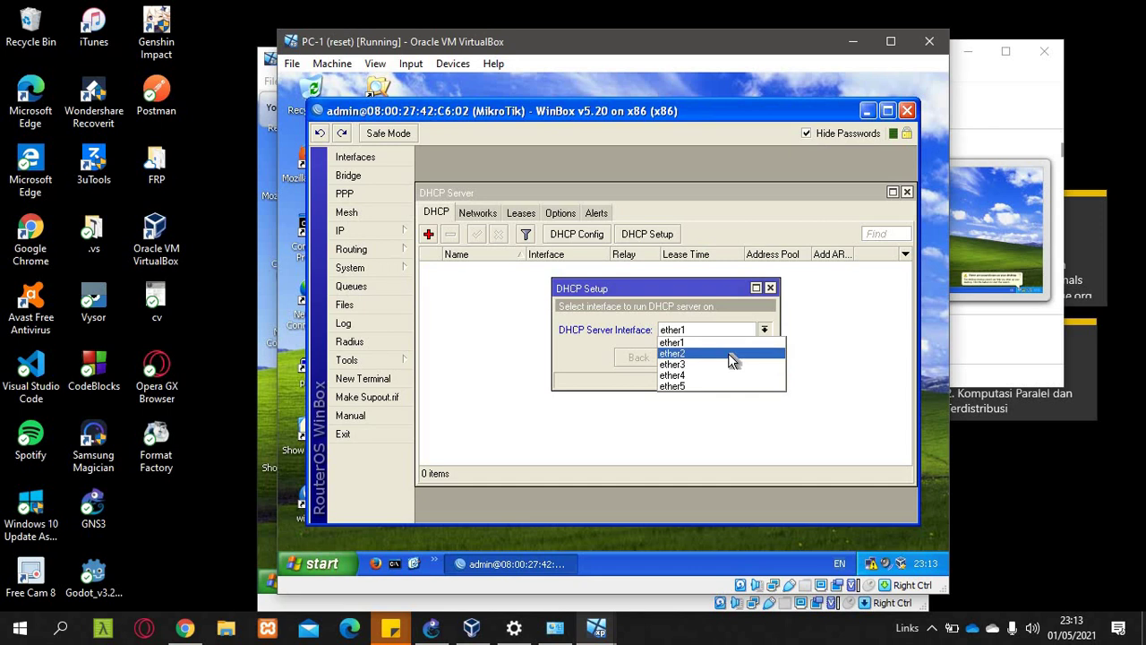
{"action": "left_click", "coordinate": [728, 353]}
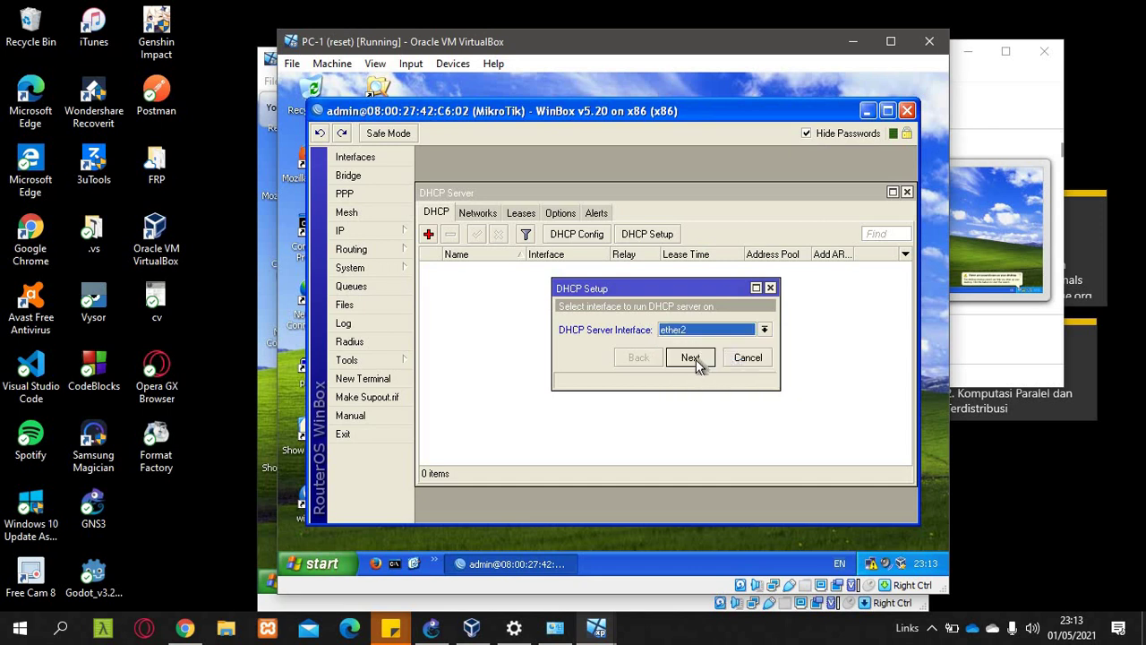
{"action": "left_click", "coordinate": [690, 358]}
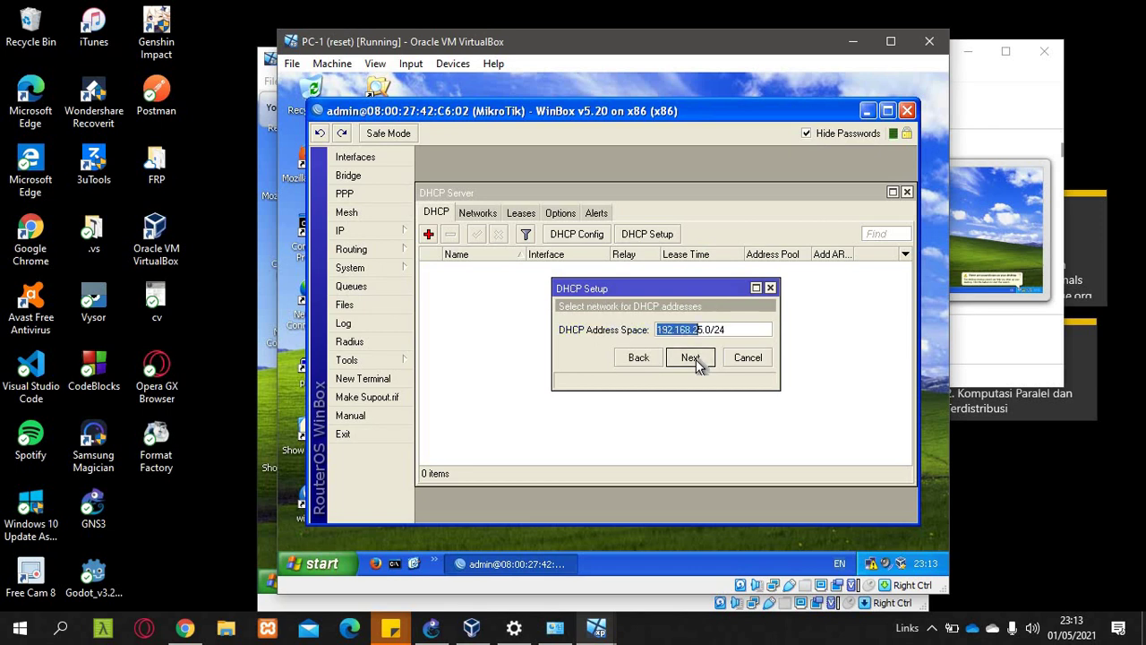
- Accept space 192.168.25.0/24, gateway 192.168.25.1, DNS 192.168.137.1 and a 3-day lease
{"action": "left_click", "coordinate": [690, 358]}
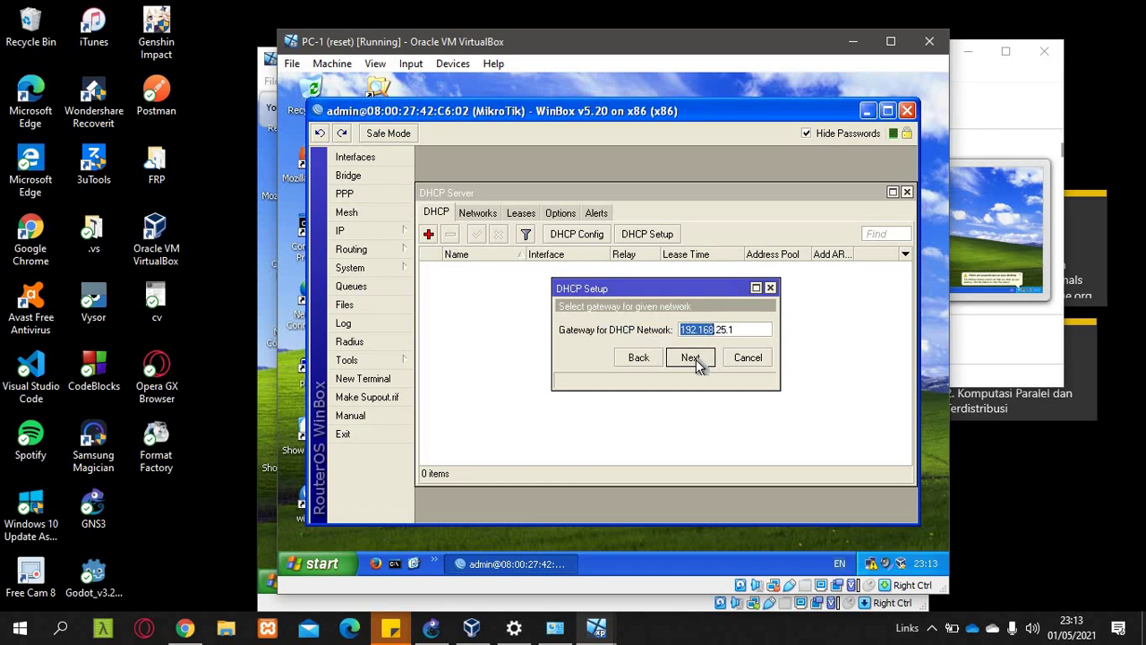
{"action": "left_click", "coordinate": [690, 358]}
{"action": "left_click", "coordinate": [691, 357]}
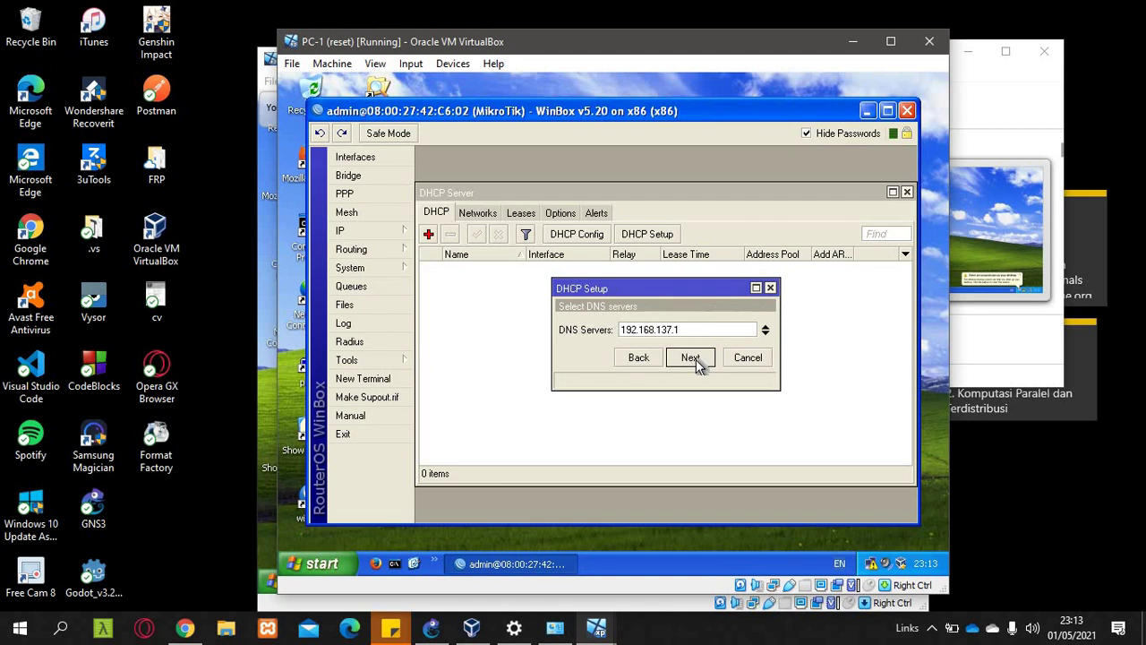
{"action": "left_click", "coordinate": [690, 357]}
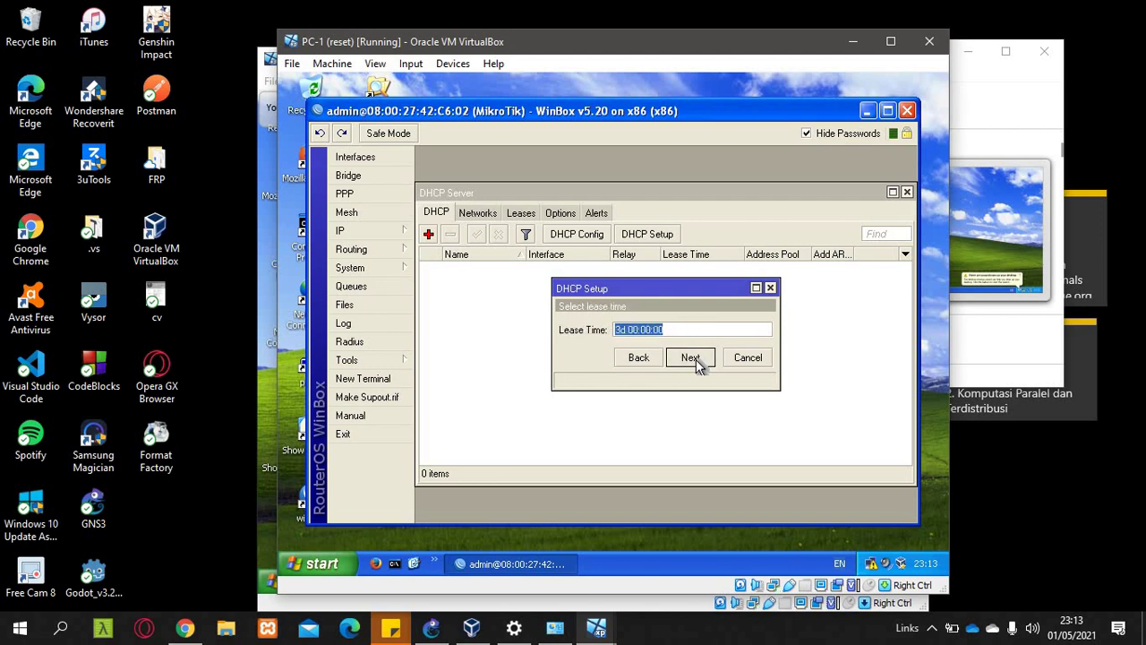
{"action": "left_click", "coordinate": [697, 361]}
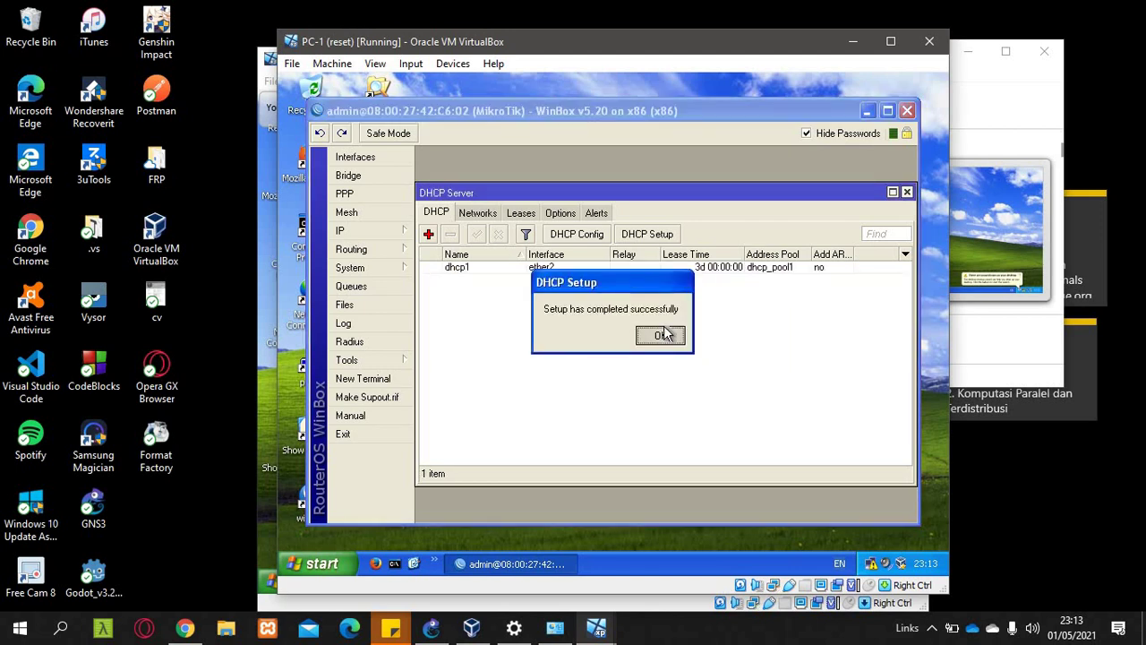
{"action": "left_click", "coordinate": [661, 335]}
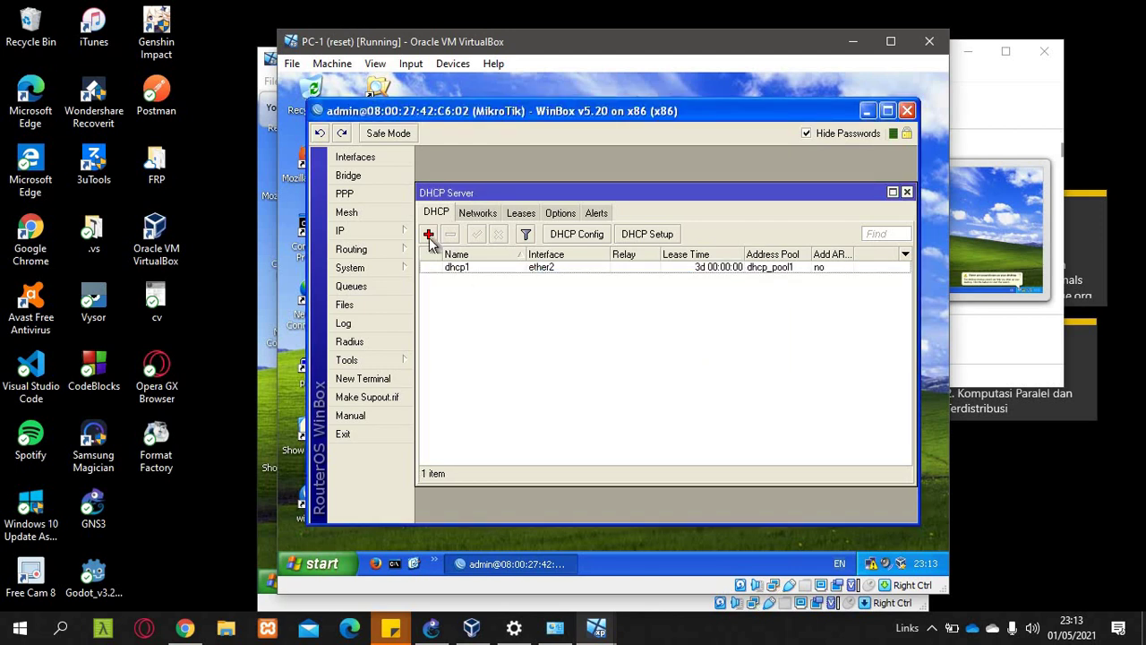
{"action": "left_click", "coordinate": [364, 234]}
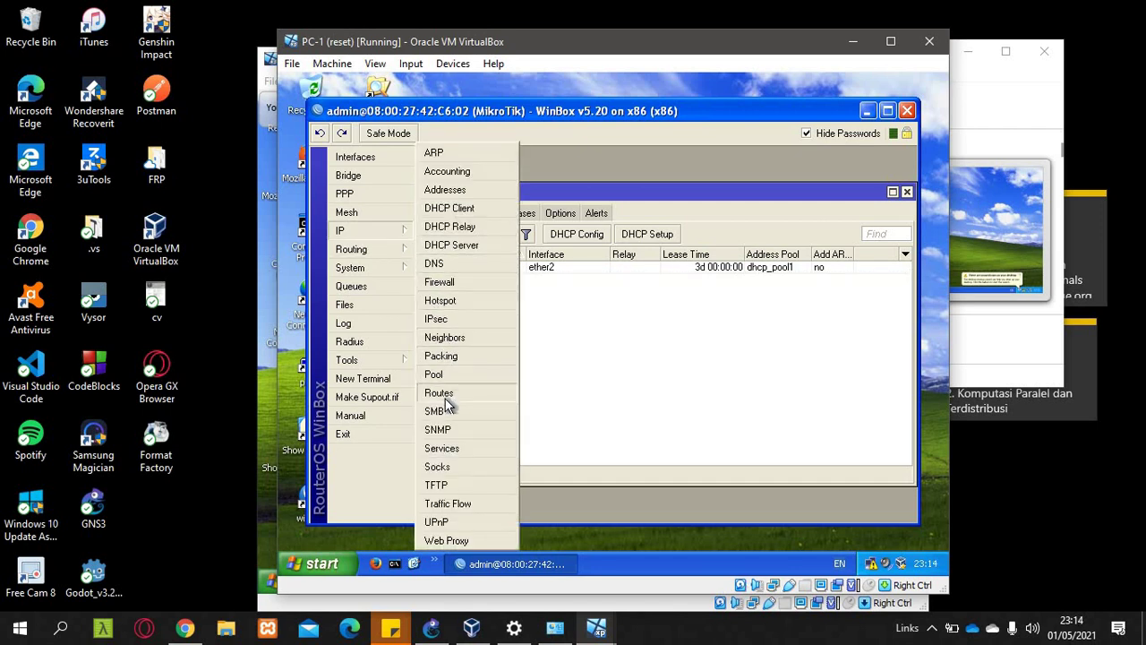
- Enable Allow Remote Requests in the router's IP DNS settings
{"action": "left_click", "coordinate": [439, 264]}
{"action": "left_click", "coordinate": [663, 338]}
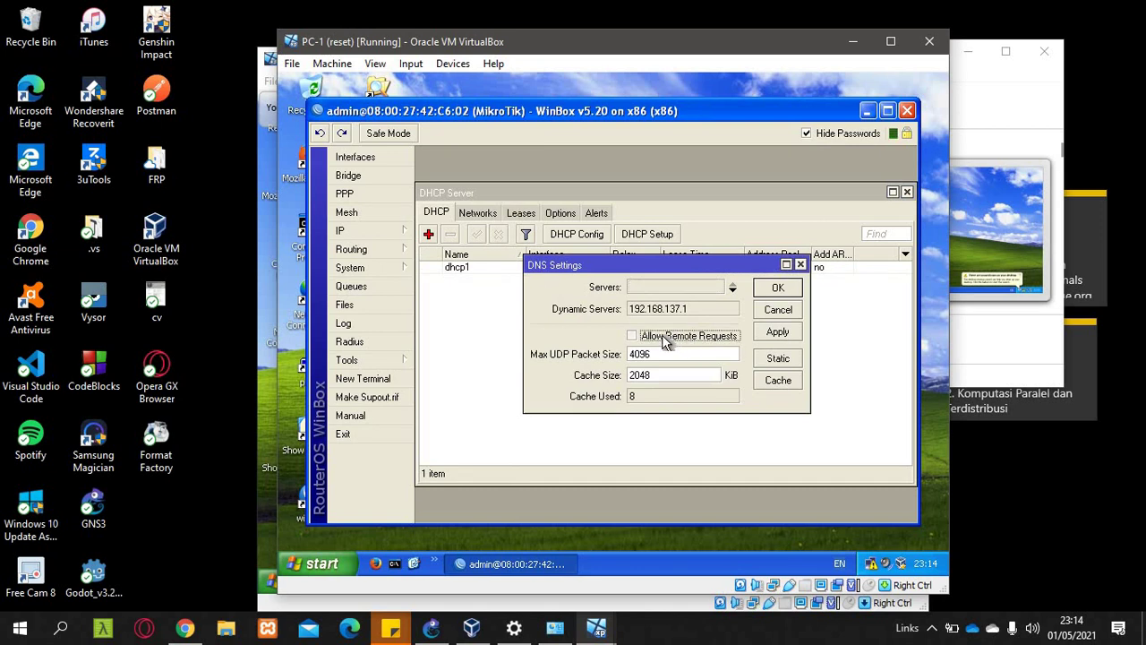
{"action": "left_click", "coordinate": [778, 288]}
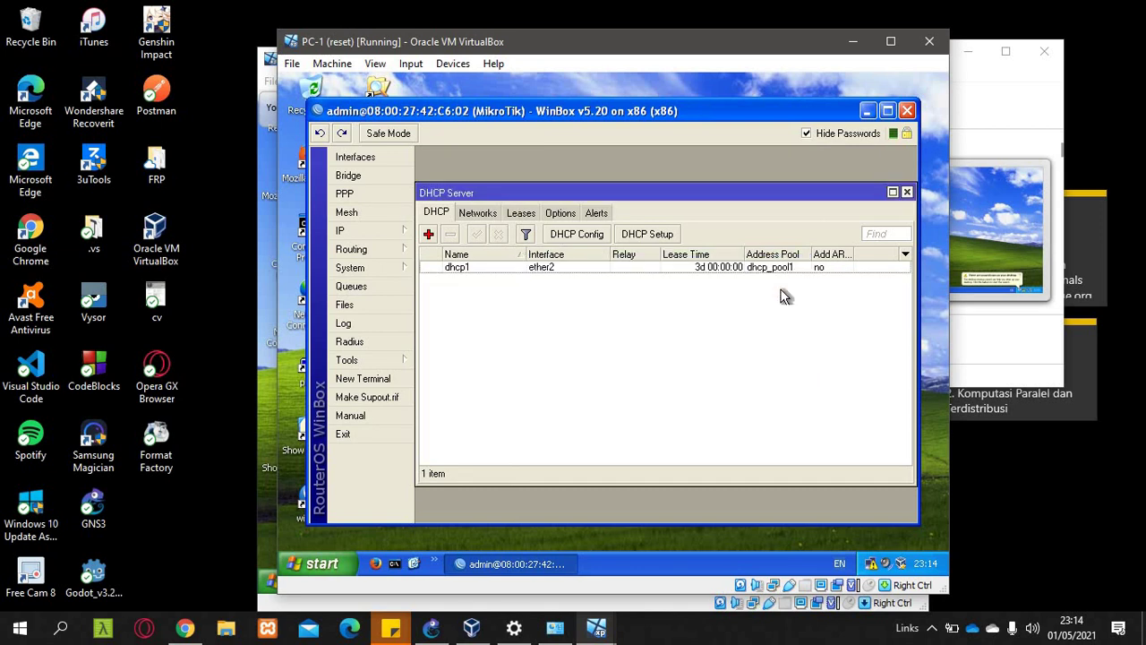
- Add a srcnat firewall NAT rule with out-interface ether1 and action masquerade
{"action": "left_click", "coordinate": [392, 235]}
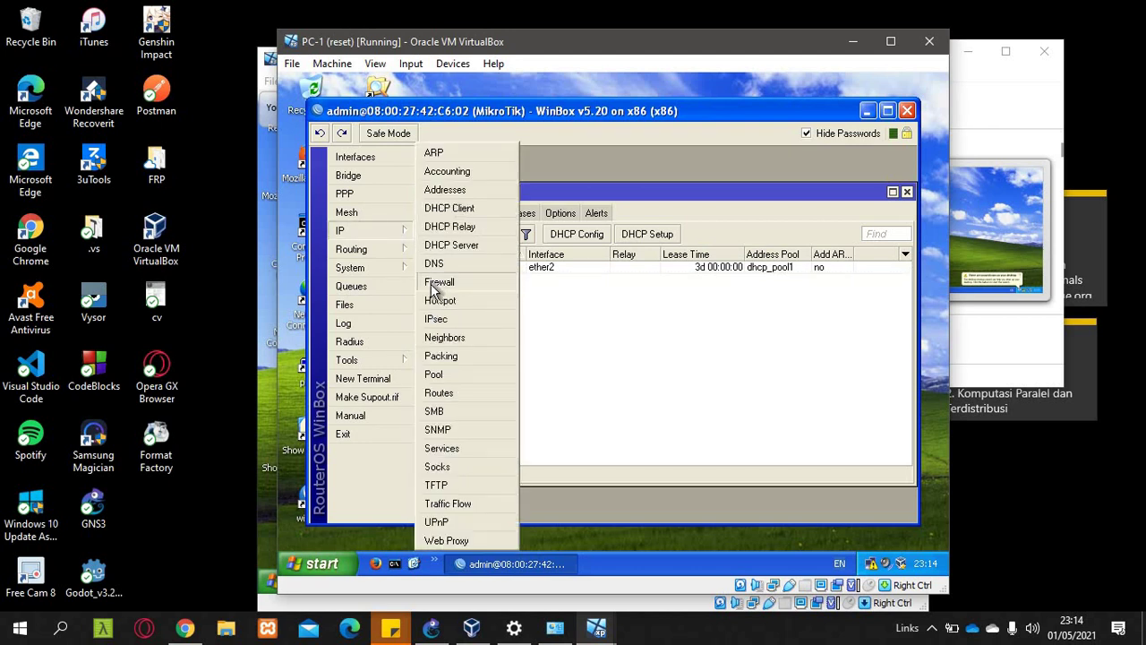
{"action": "left_click", "coordinate": [437, 282]}
{"action": "left_click", "coordinate": [486, 236]}
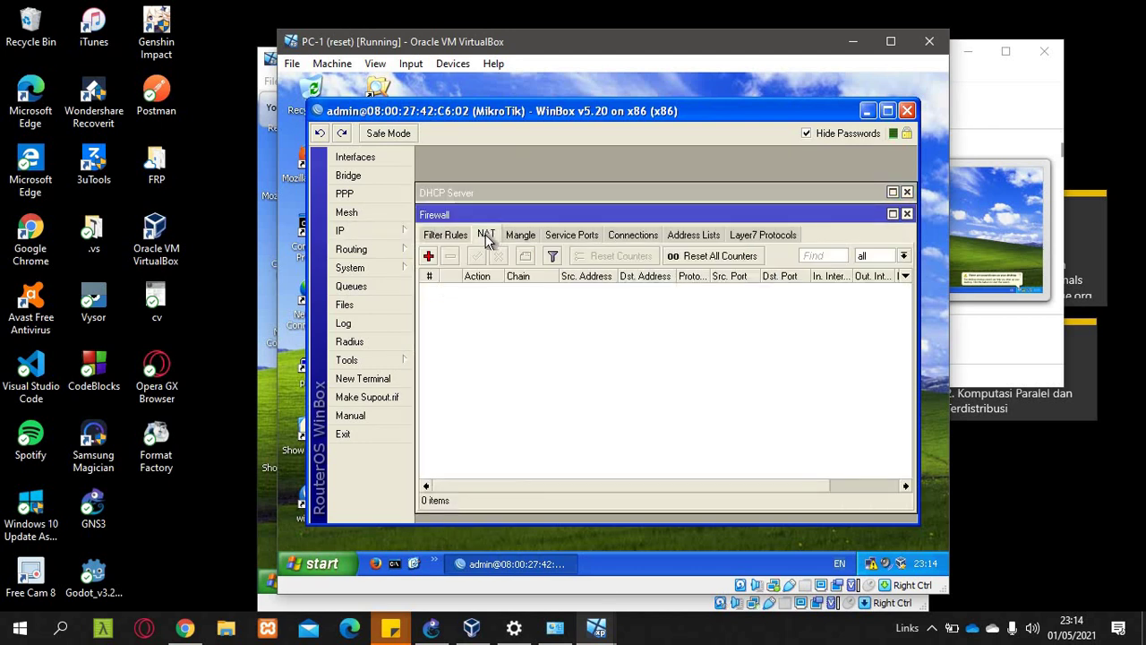
{"action": "left_click", "coordinate": [429, 256]}
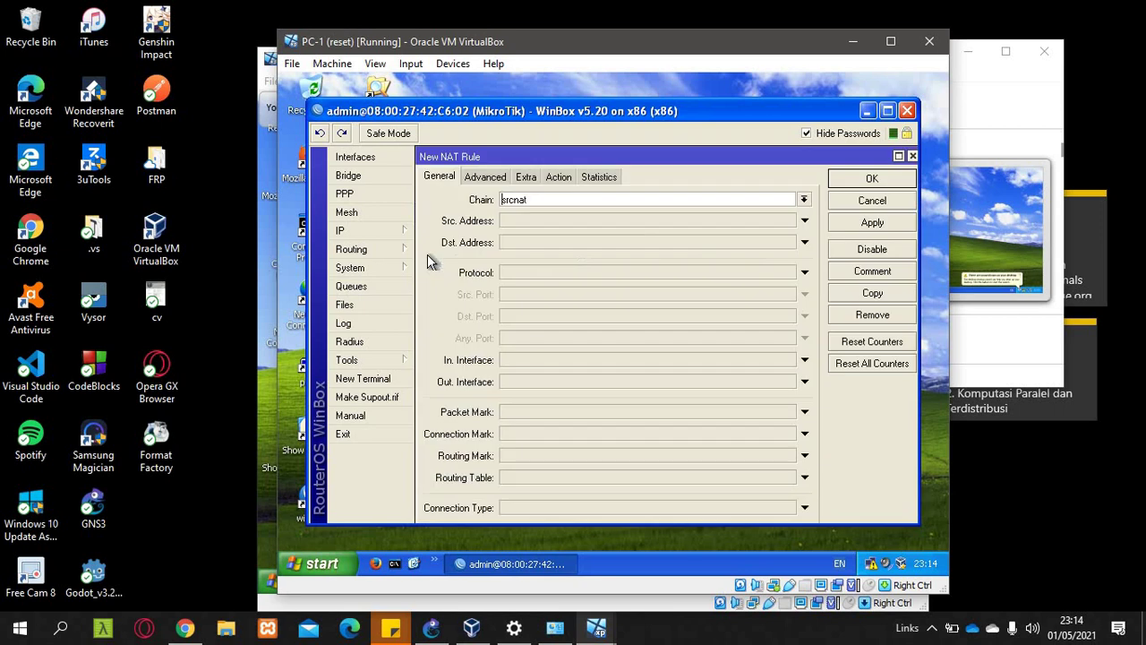
{"action": "left_click", "coordinate": [543, 382]}
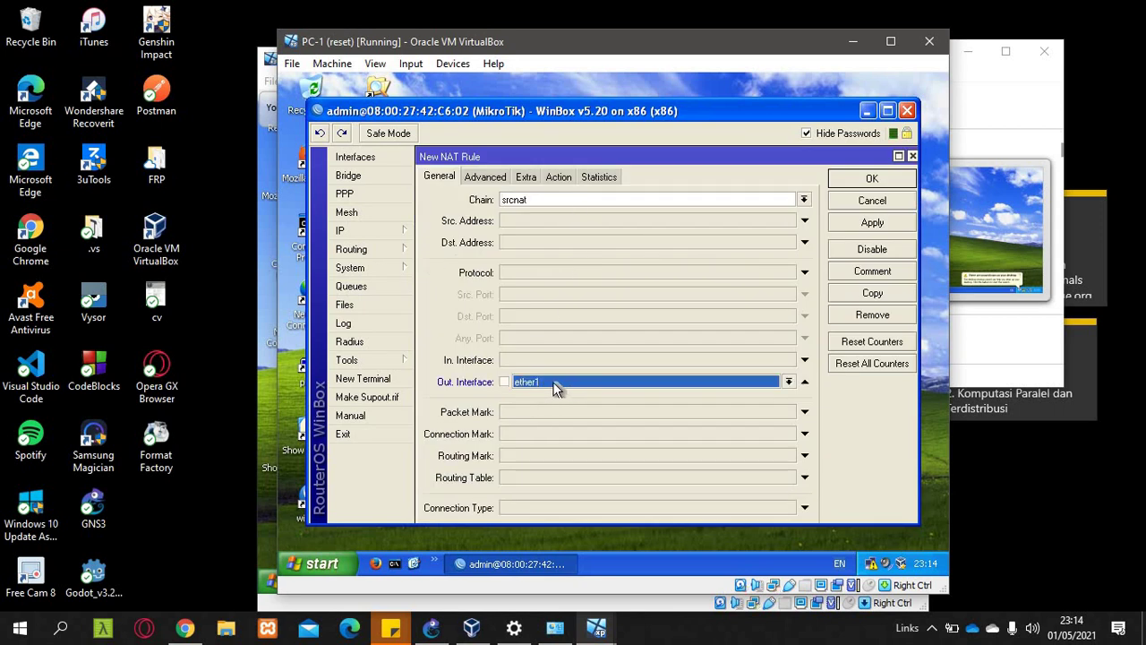
{"action": "left_click", "coordinate": [559, 177]}
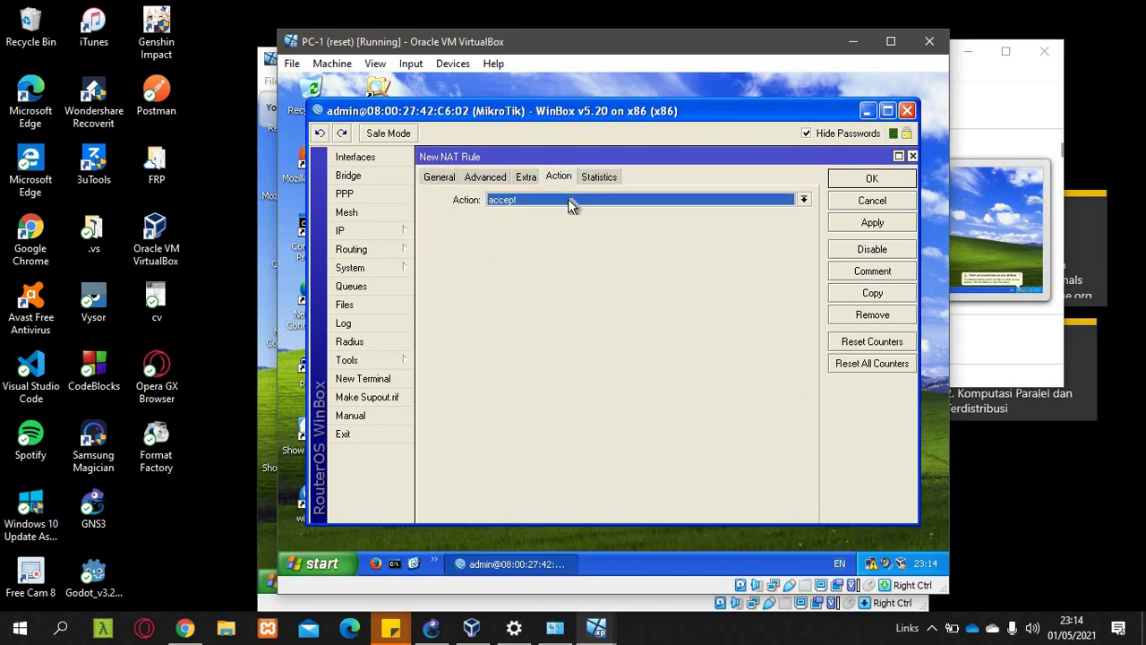
{"action": "left_click", "coordinate": [571, 203]}
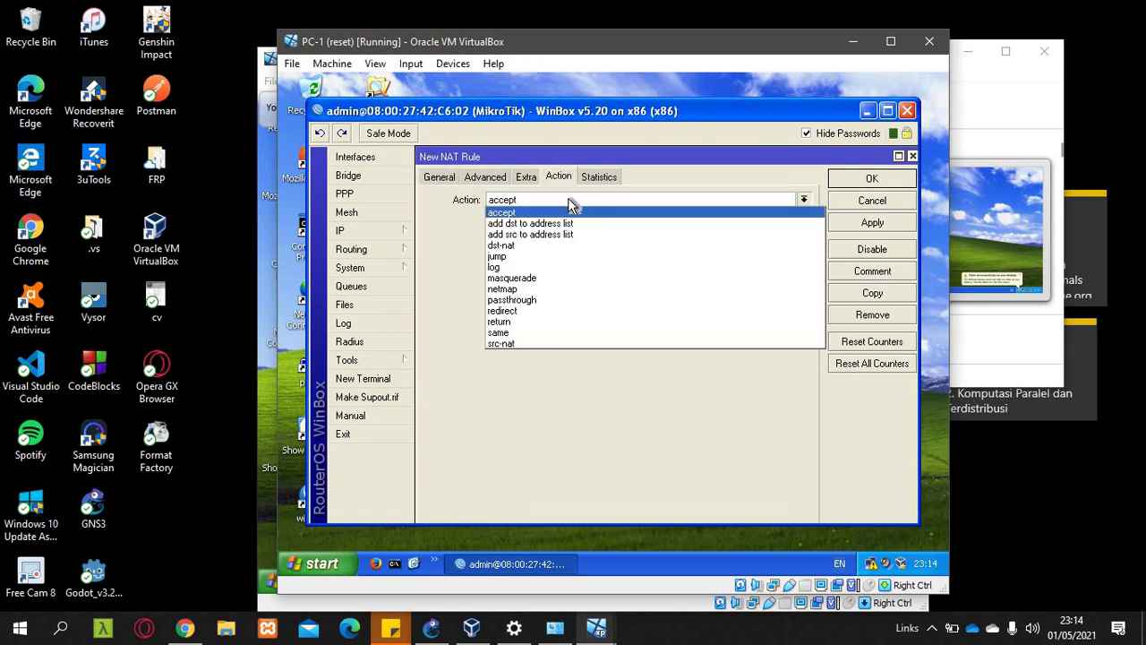
{"action": "left_click", "coordinate": [550, 279]}
{"action": "left_click", "coordinate": [873, 179]}
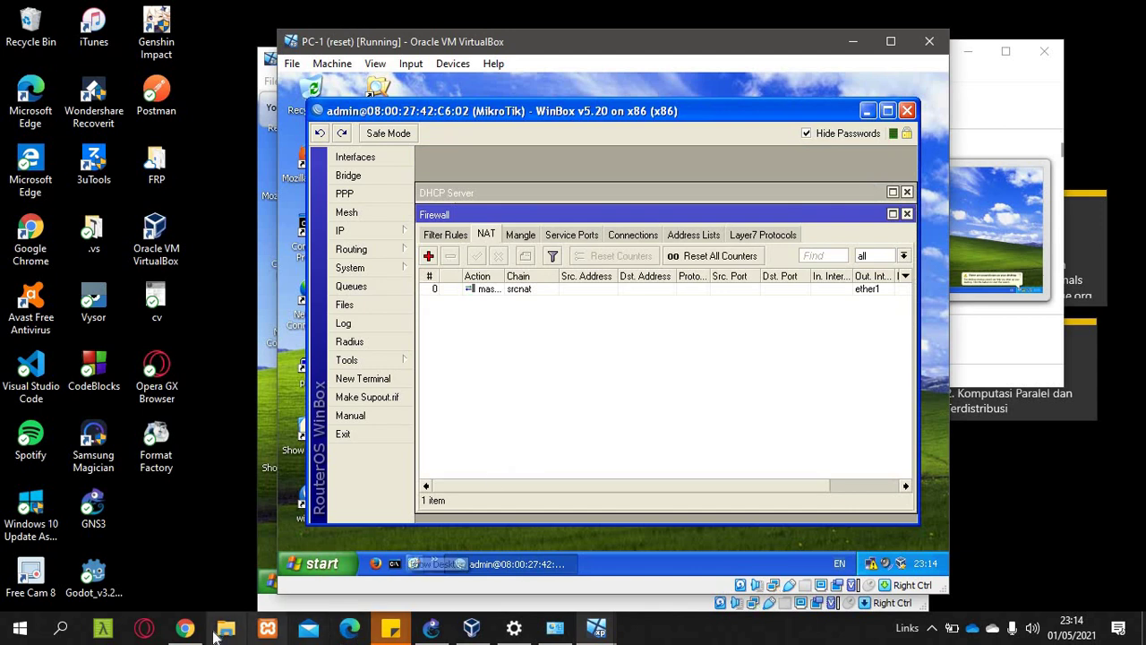
{"action": "left_click", "coordinate": [185, 630]}
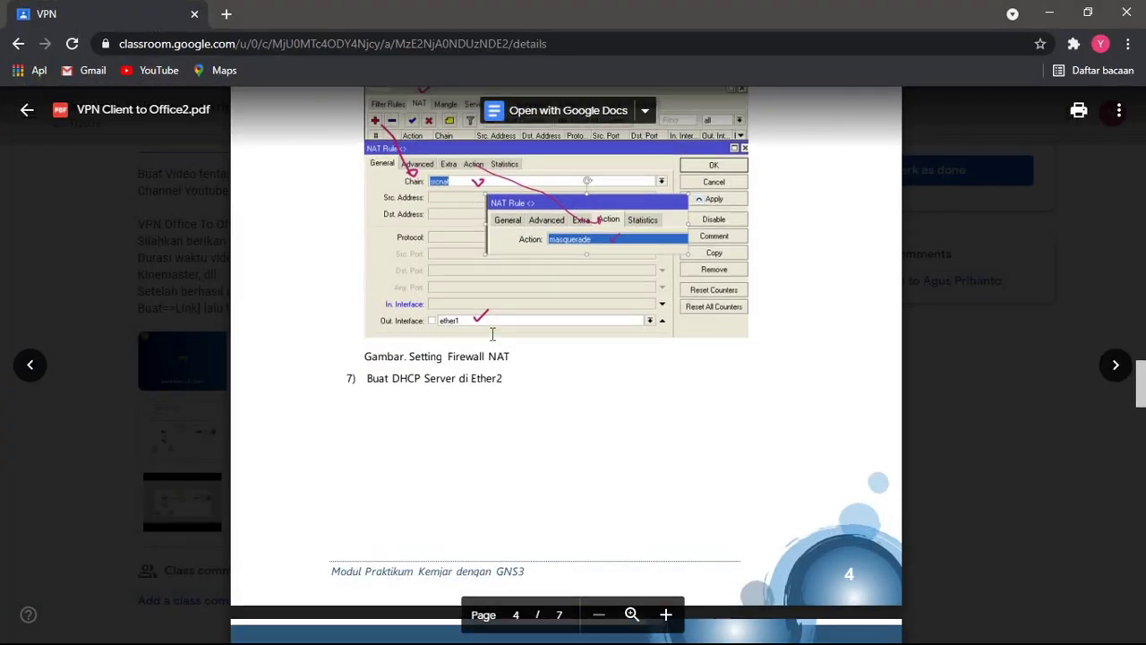
- Scroll the lab PDF through pages 3–5 (DNS, NAT, DHCP), then return to PC-1
{"action": "scroll", "coordinate": [492, 334], "scroll_direction": "up", "scroll_amount": 3}
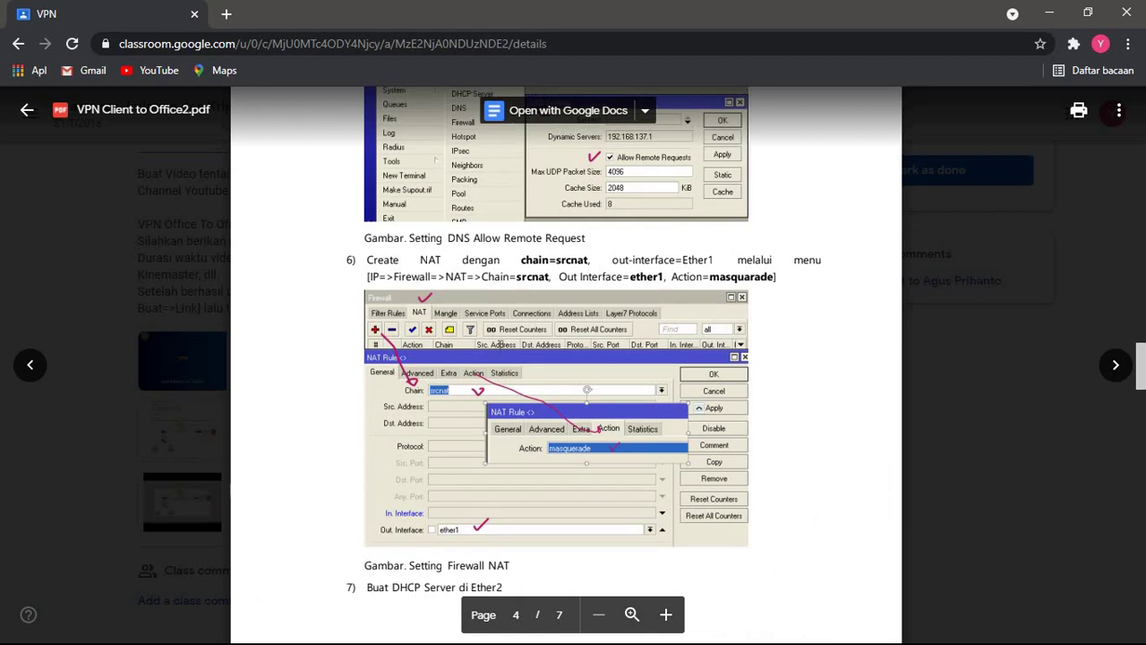
{"action": "scroll", "coordinate": [499, 344], "scroll_direction": "up", "scroll_amount": 3}
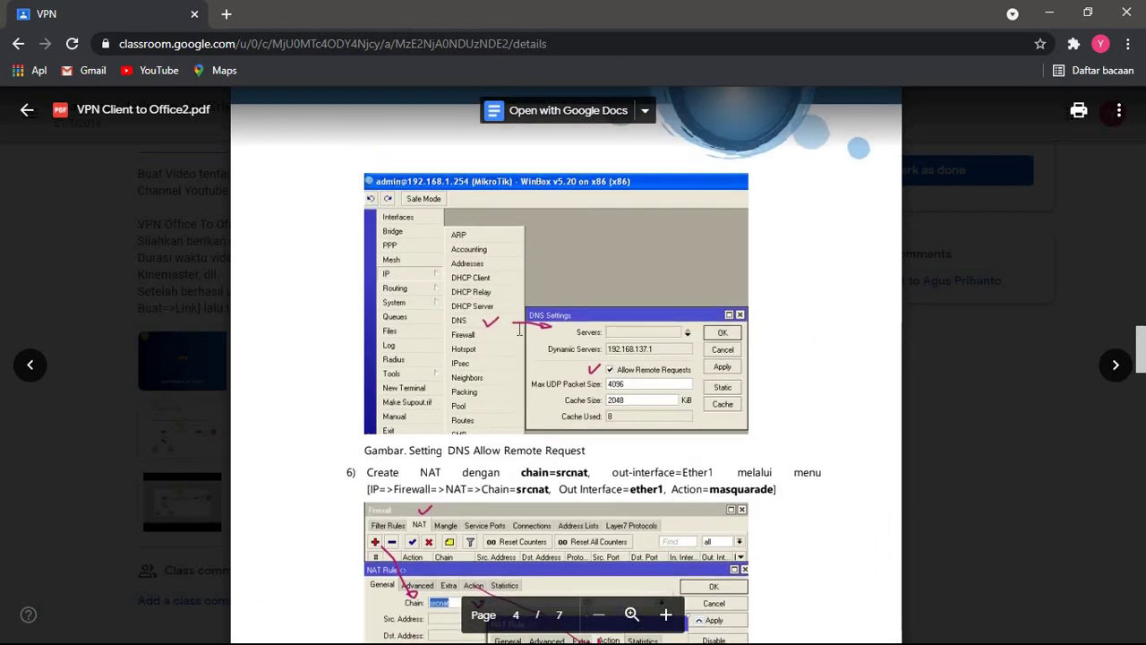
{"action": "scroll", "coordinate": [518, 330], "scroll_direction": "up", "scroll_amount": 10}
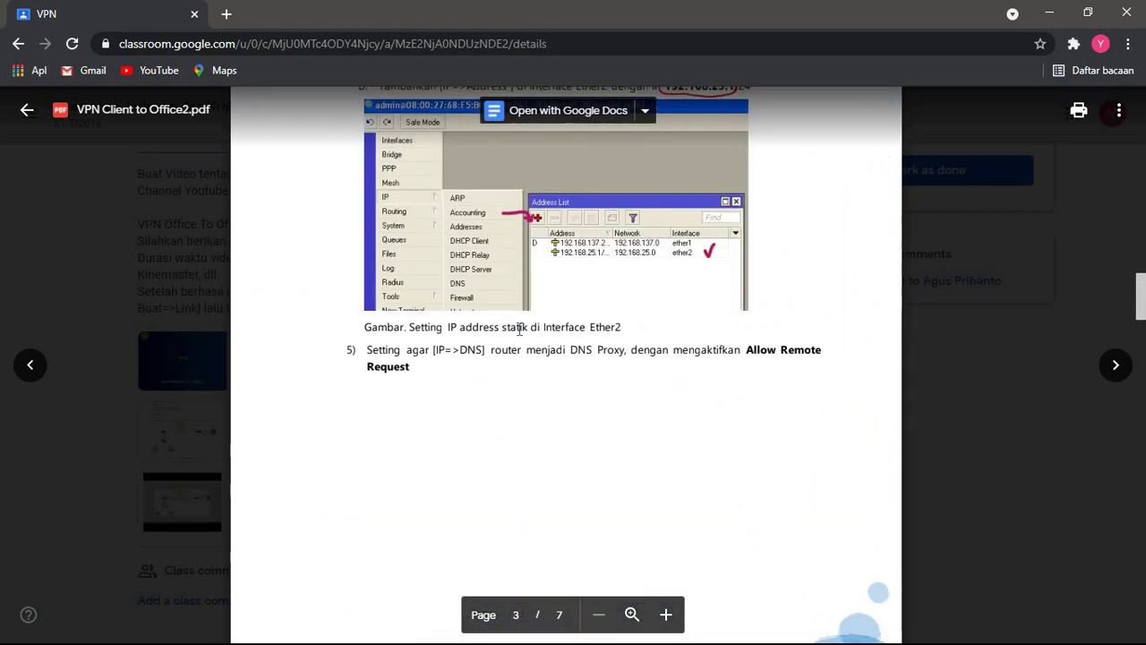
{"action": "scroll", "coordinate": [518, 330], "scroll_direction": "down", "scroll_amount": 2}
{"action": "scroll", "coordinate": [518, 330], "scroll_direction": "up", "scroll_amount": 5}
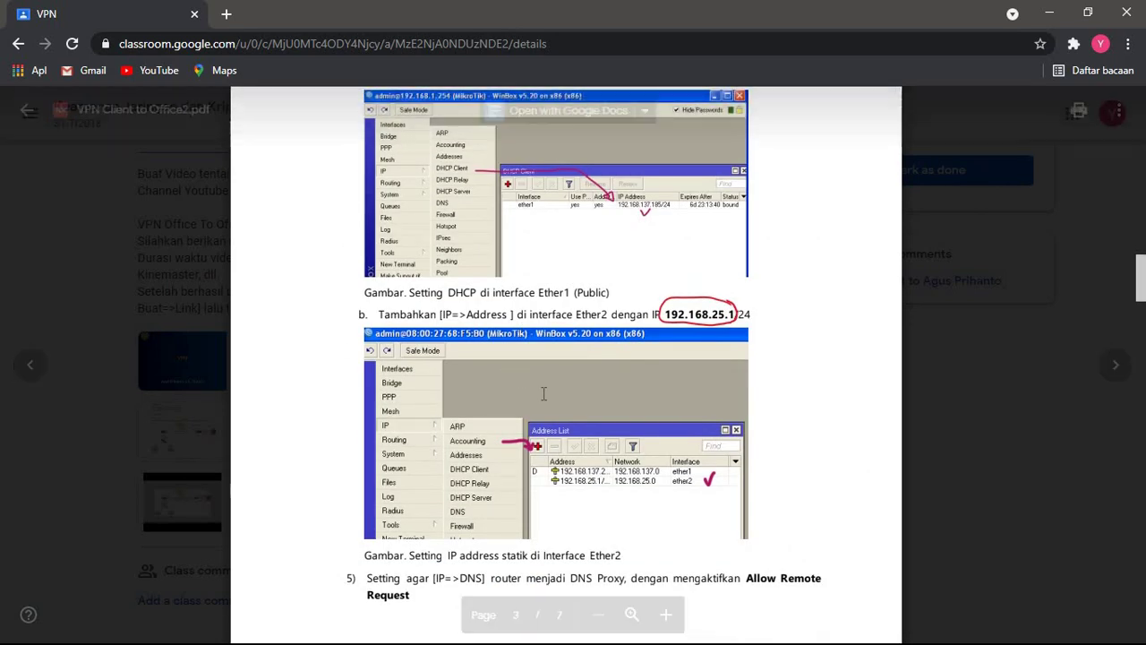
{"action": "scroll", "coordinate": [544, 394], "scroll_direction": "down", "scroll_amount": 10}
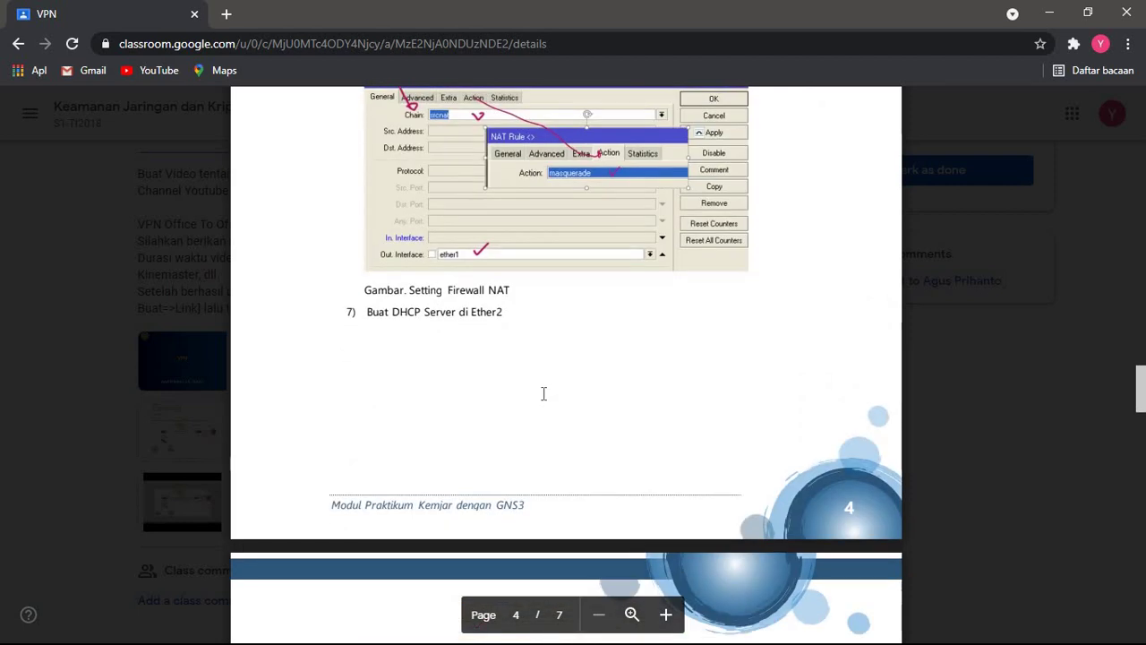
{"action": "scroll", "coordinate": [544, 394], "scroll_direction": "down", "scroll_amount": 8}
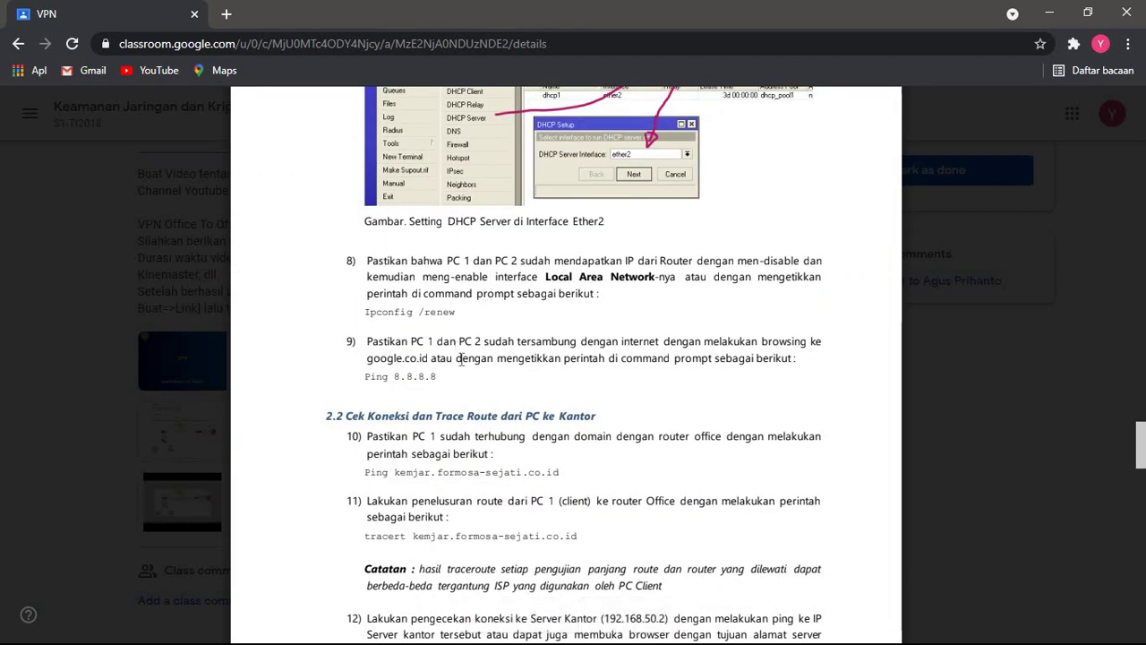
{"action": "scroll", "coordinate": [502, 358], "scroll_direction": "up", "scroll_amount": 5}
{"action": "scroll", "coordinate": [503, 358], "scroll_direction": "down", "scroll_amount": 3}
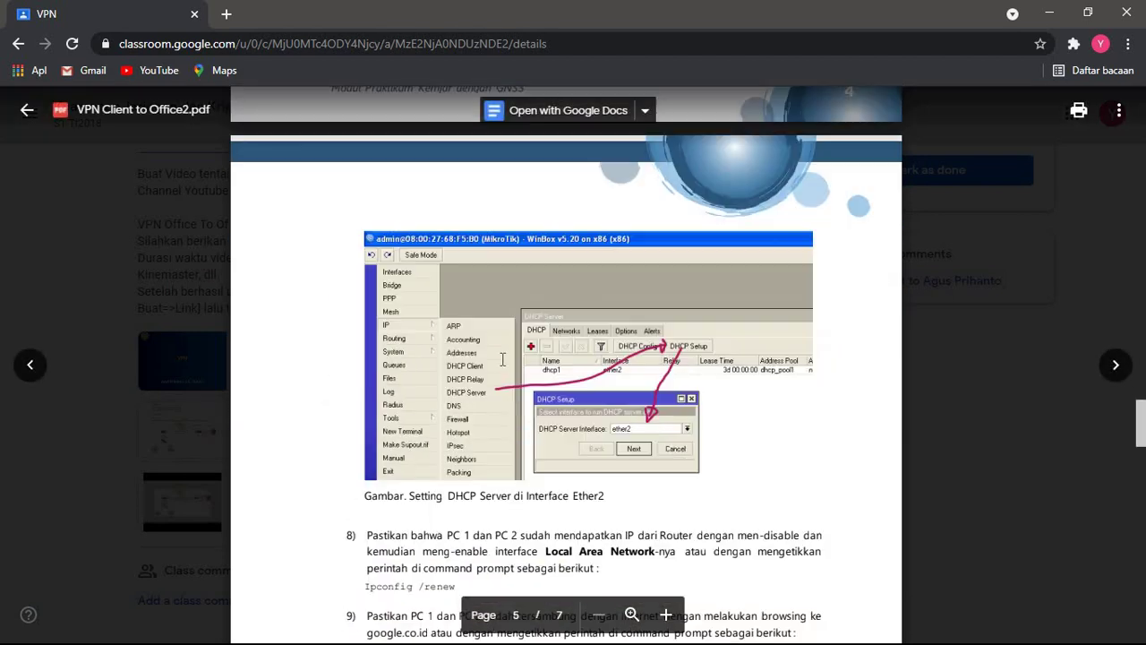
{"action": "key", "text": "alt+Tab"}
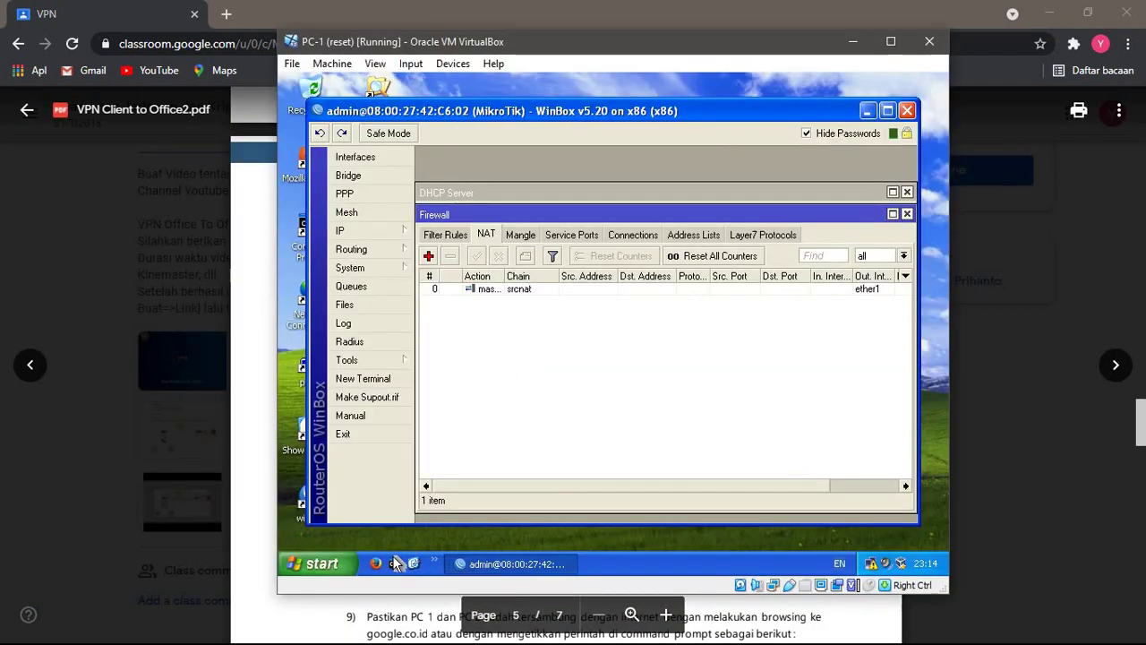
- Run ipconfig /renew on PC-1, obtaining address 192.168.25.254
{"action": "left_click", "coordinate": [396, 564]}
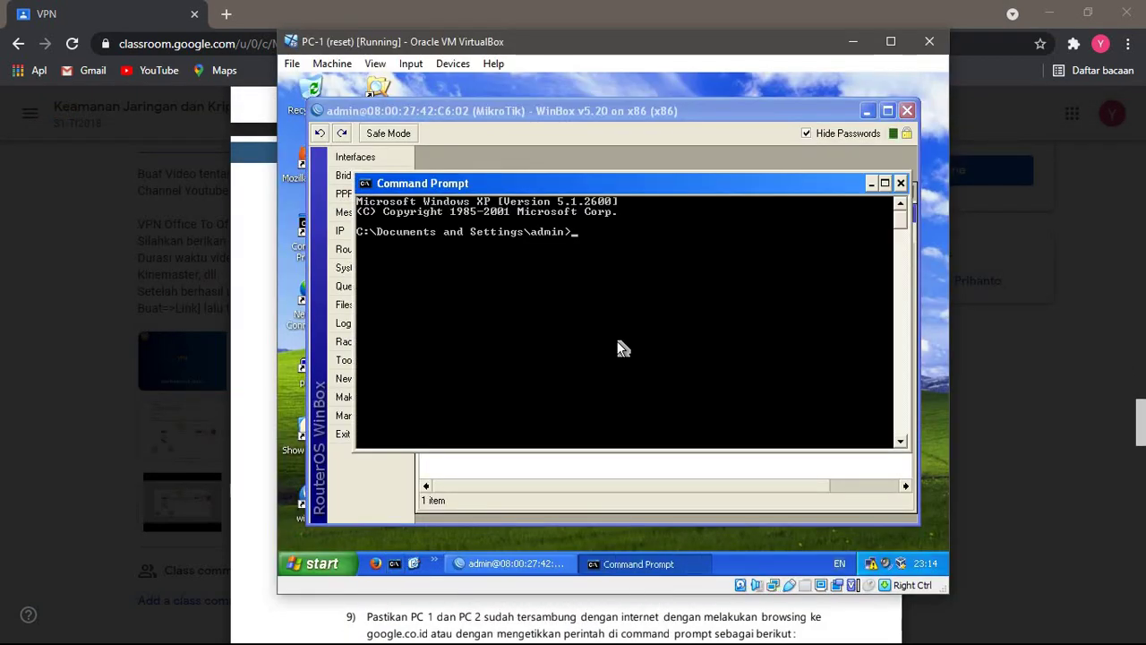
{"action": "type", "text": "ipconfig"}
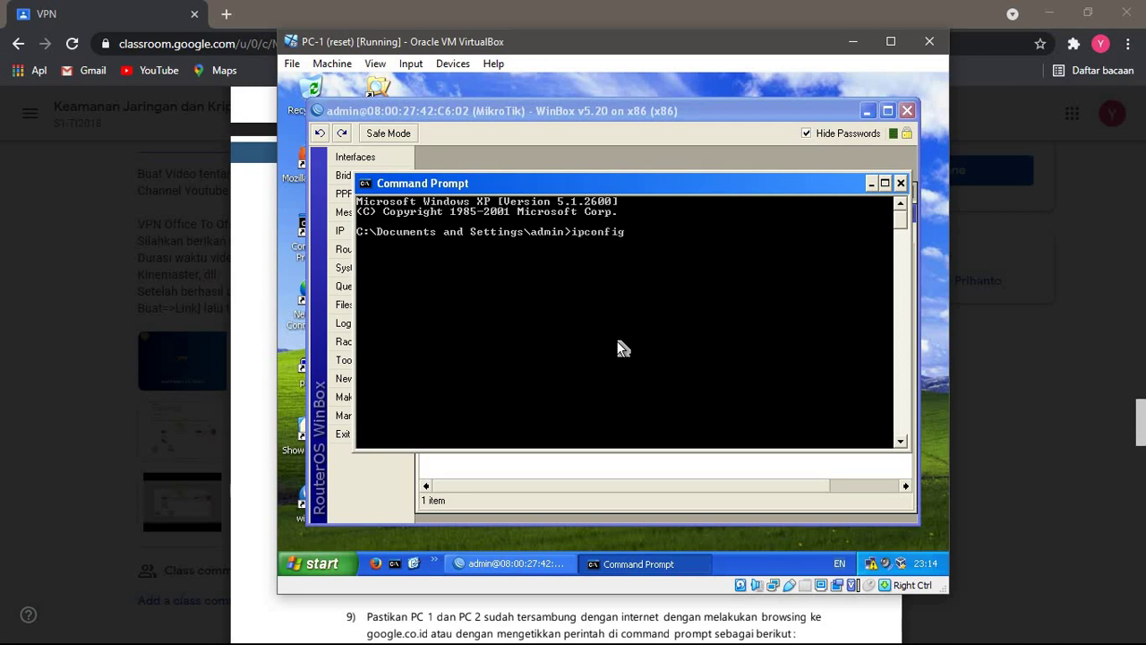
{"action": "type", "text": " /renew"}
{"action": "key", "text": "Return"}
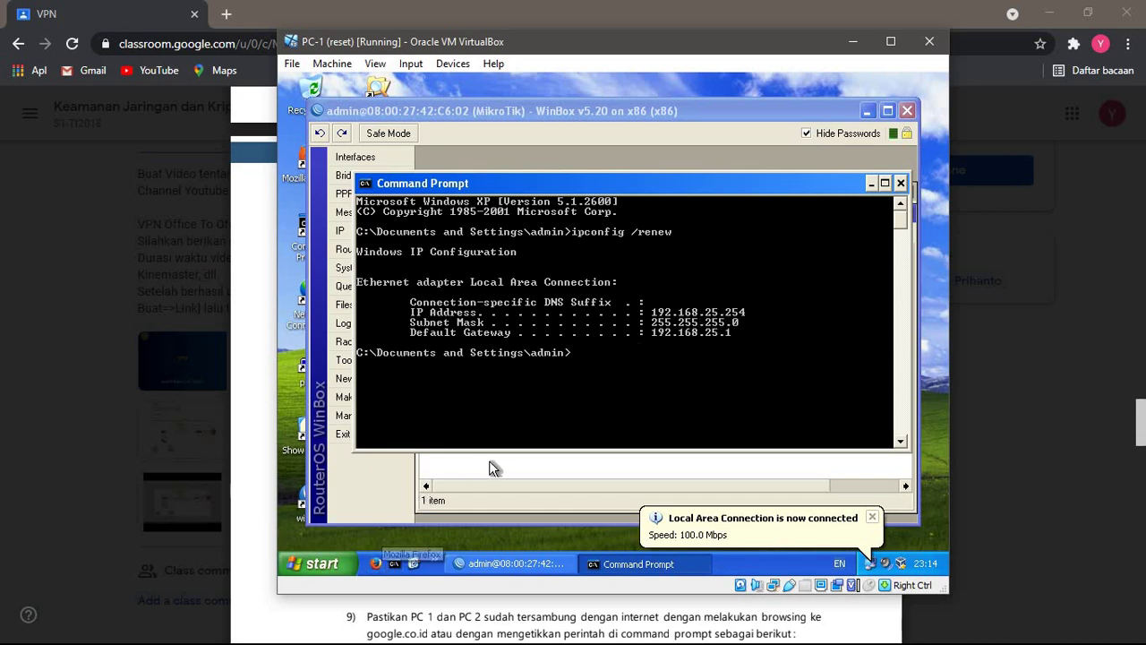
- Ping 8.8.8.8 with no packet loss, then start Firefox
{"action": "type", "text": "ing"}
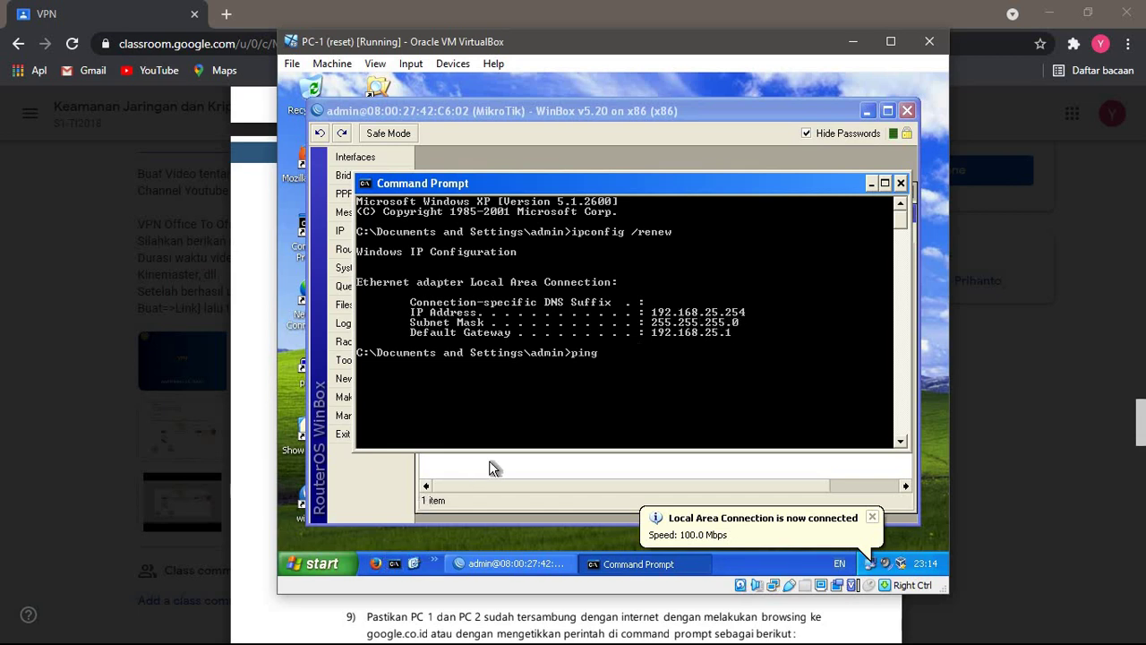
{"action": "type", "text": " 8.8.8.8"}
{"action": "key", "text": "Return"}
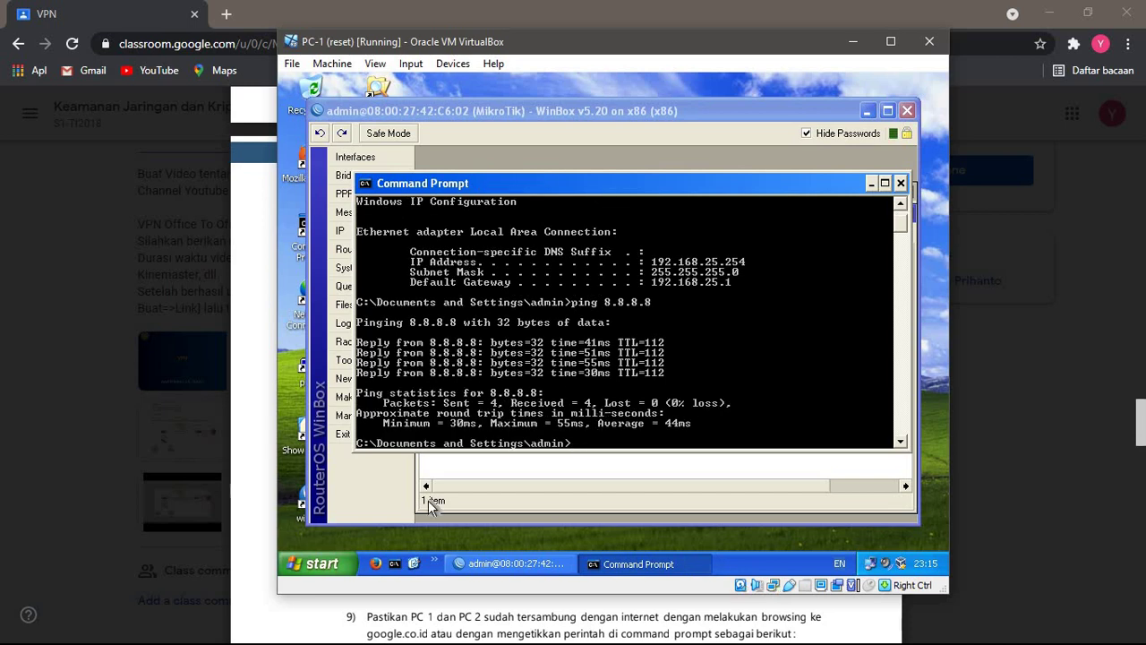
{"action": "left_click", "coordinate": [376, 566]}
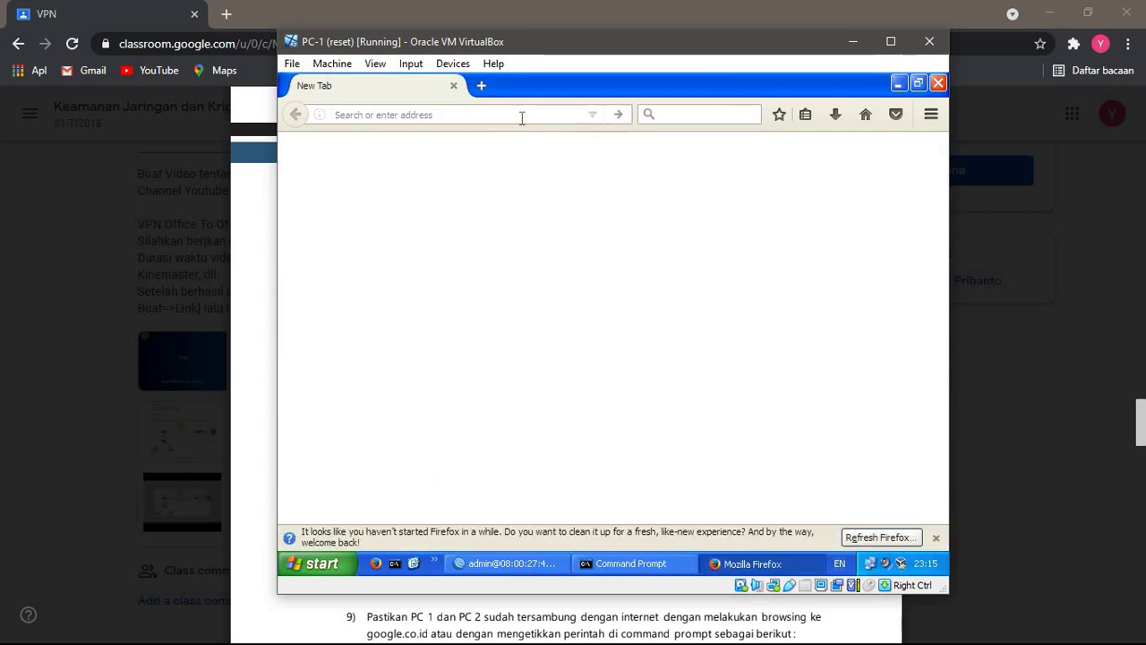
- Load google.co.id in PC-1's Firefox to confirm internet access
{"action": "type", "text": "g"}
{"action": "key", "text": "BackSpace"}
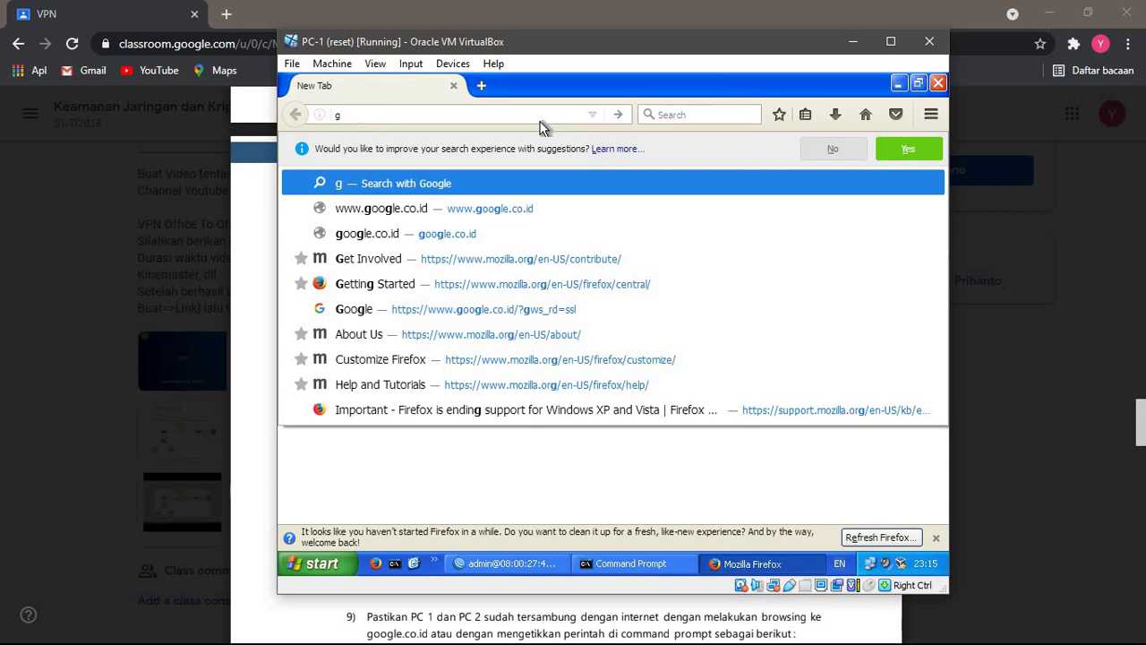
{"action": "key", "text": "BackSpace"}
{"action": "type", "text": "google.co.id/"}
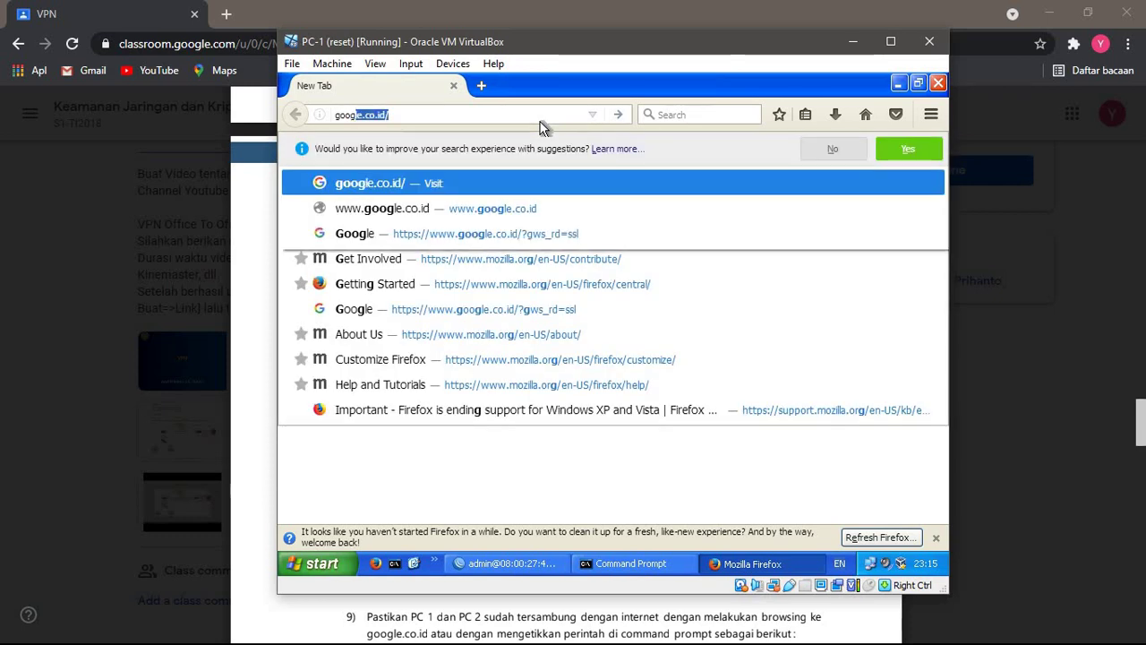
{"action": "key", "text": "Return"}
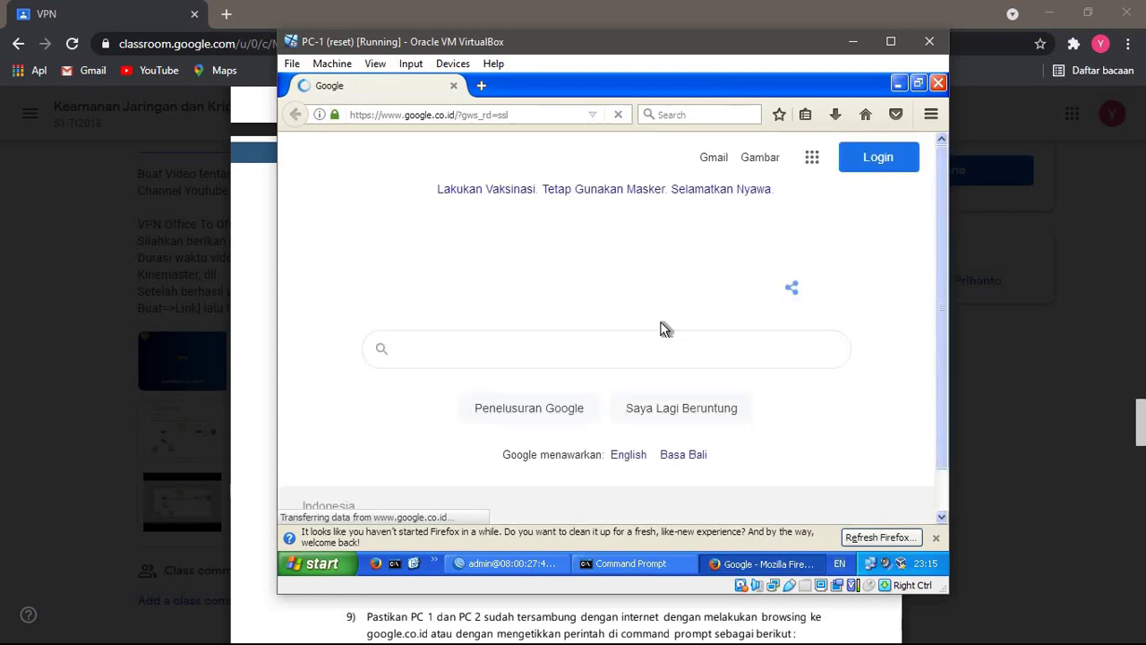
- Move, maximize and restore PC-1's VirtualBox window, then bring PC-2 forward
{"action": "left_click", "coordinate": [1043, 16]}
{"action": "left_click_drag", "start_coordinate": [723, 36], "coordinate": [654, 10]}
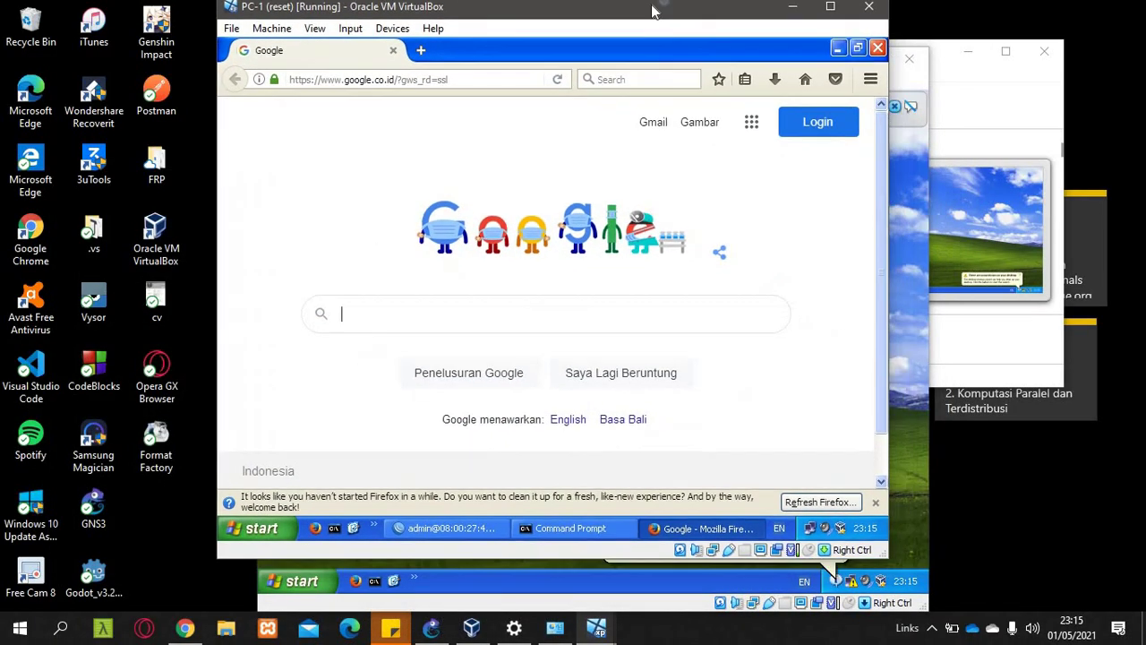
{"action": "double_click", "coordinate": [653, 11]}
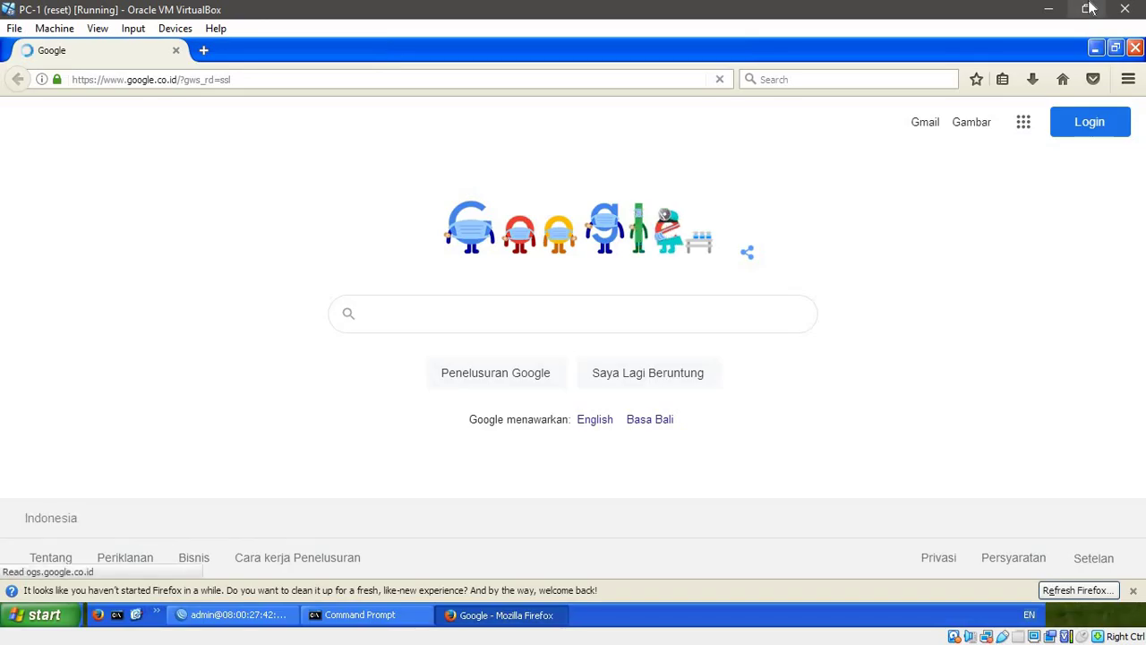
{"action": "left_click", "coordinate": [1088, 8]}
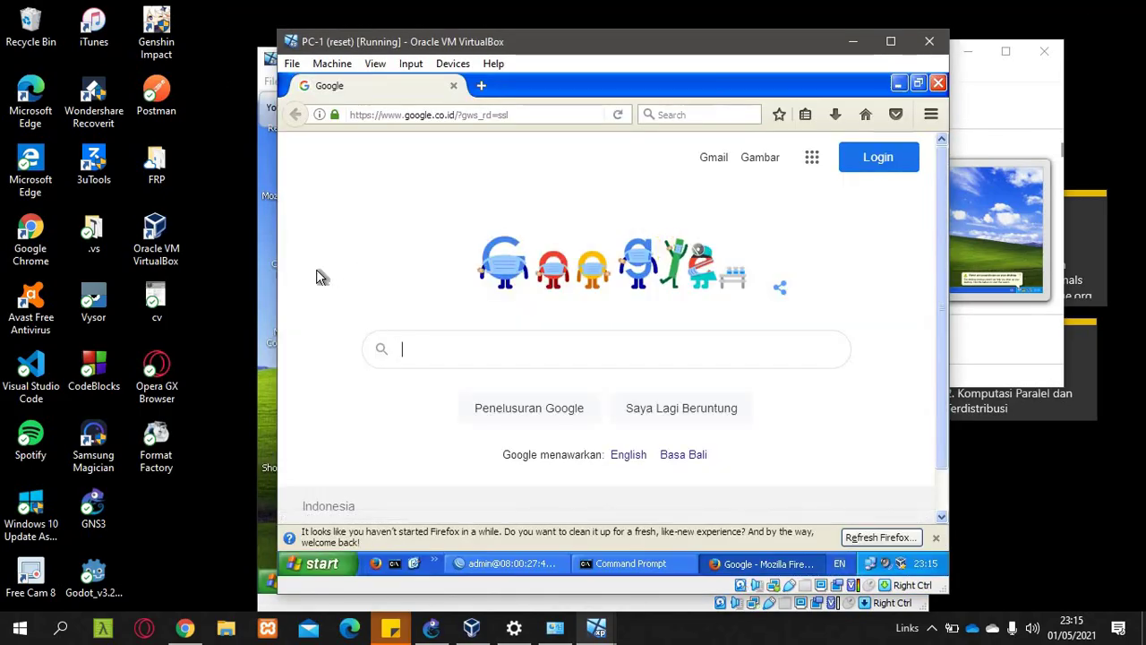
{"action": "left_click", "coordinate": [260, 269]}
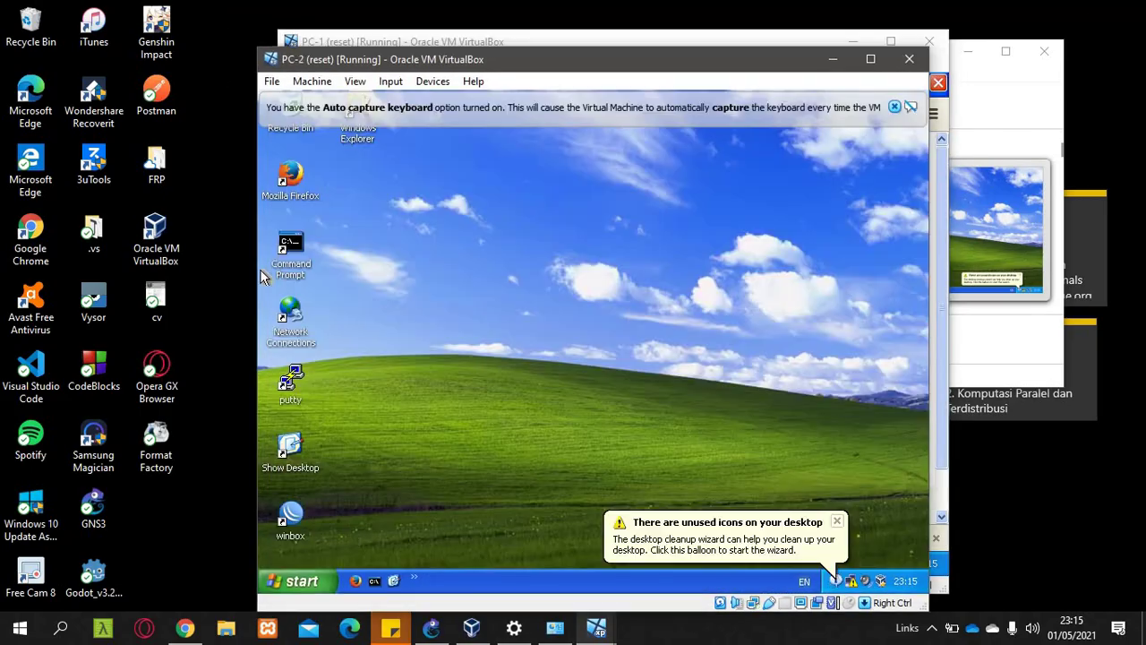
- Run ipconfig /renew on PC-2, obtaining address 192.168.25.253
{"action": "left_click", "coordinate": [376, 581]}
{"action": "type", "text": "ipco"}
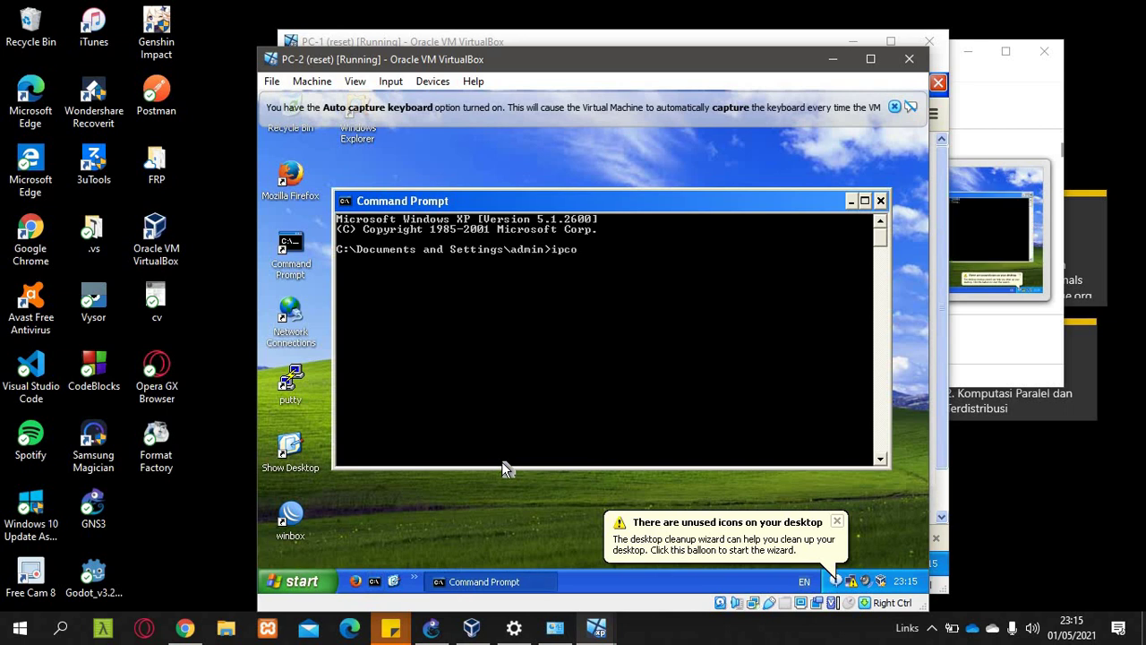
{"action": "type", "text": "nfig /renew"}
{"action": "key", "text": "Return"}
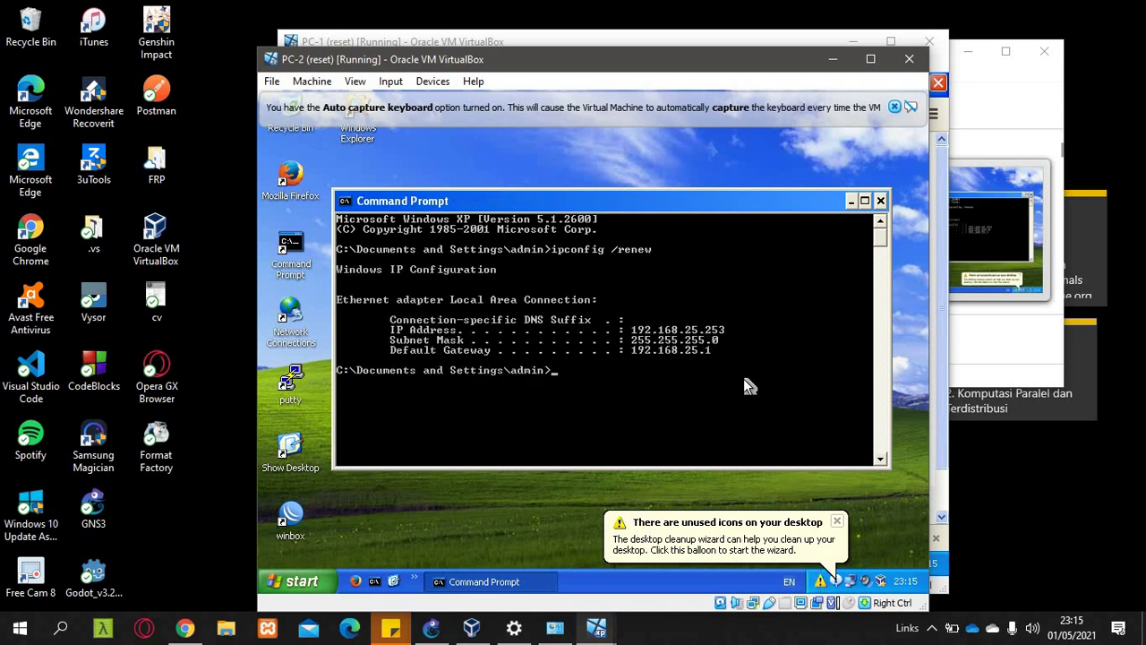
- Ping 8.8.8.8 from PC-2 with all four replies, then switch to the PDF
{"action": "left_click", "coordinate": [838, 522]}
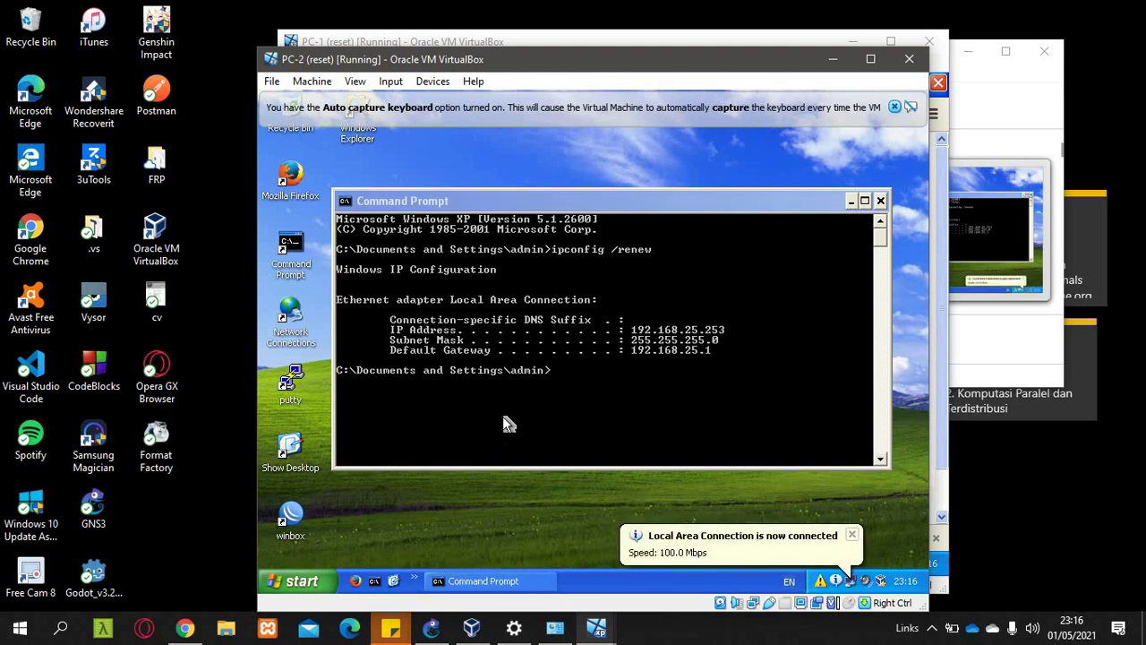
{"action": "left_click", "coordinate": [606, 394]}
{"action": "type", "text": "ping"}
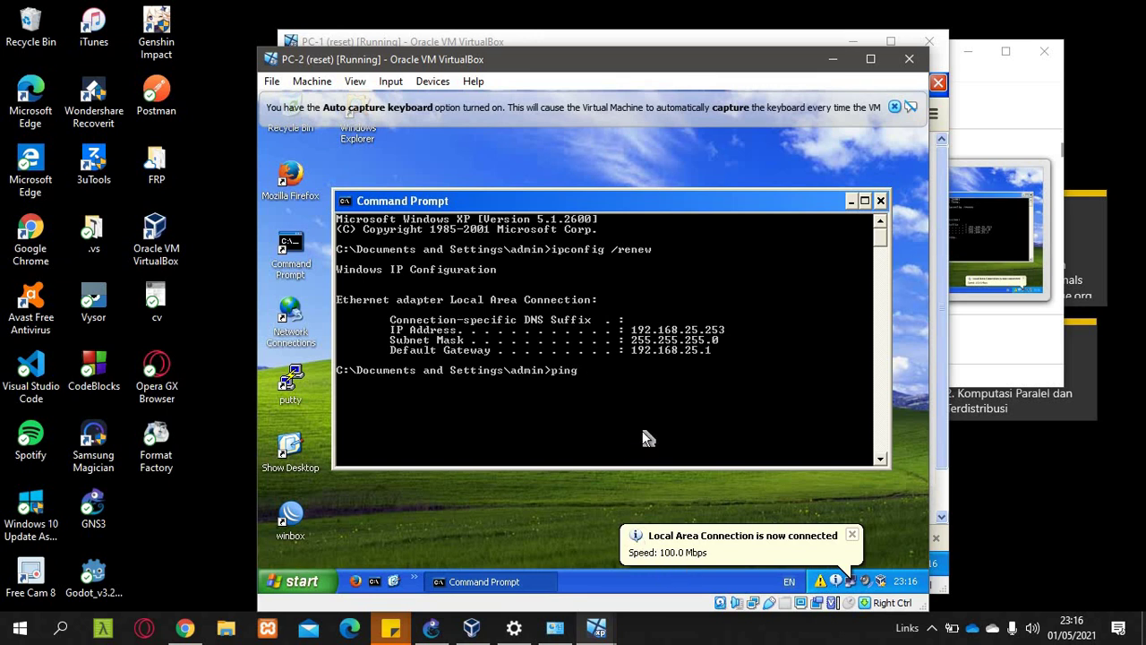
{"action": "type", "text": " 8.8.8.8"}
{"action": "key", "text": "Return"}
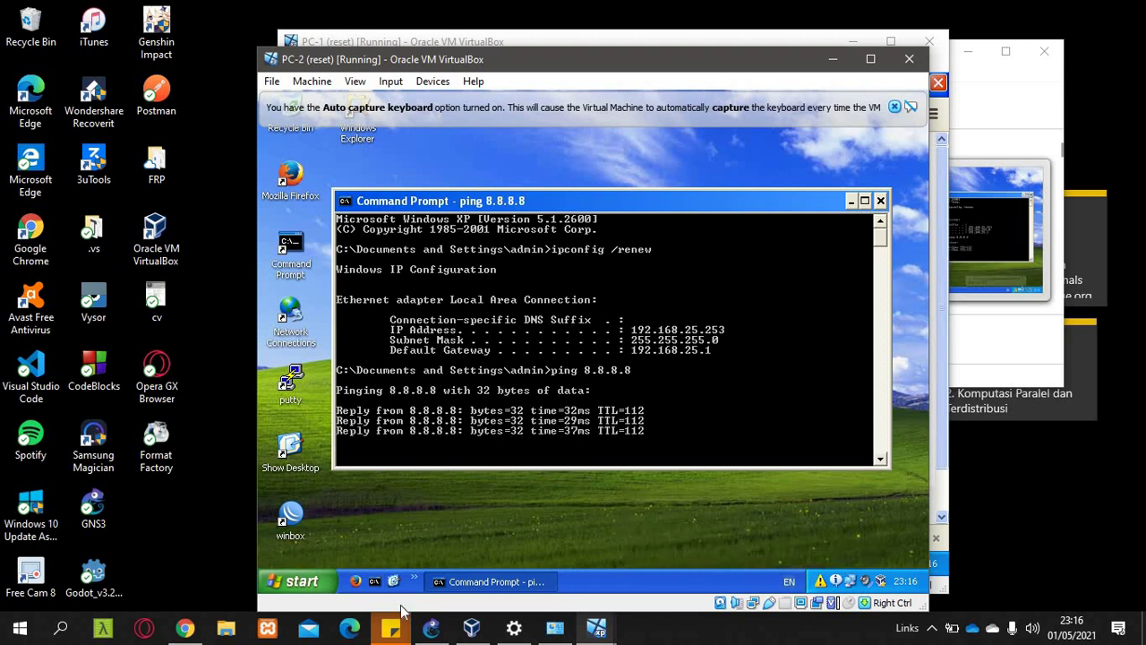
{"action": "left_click", "coordinate": [186, 631]}
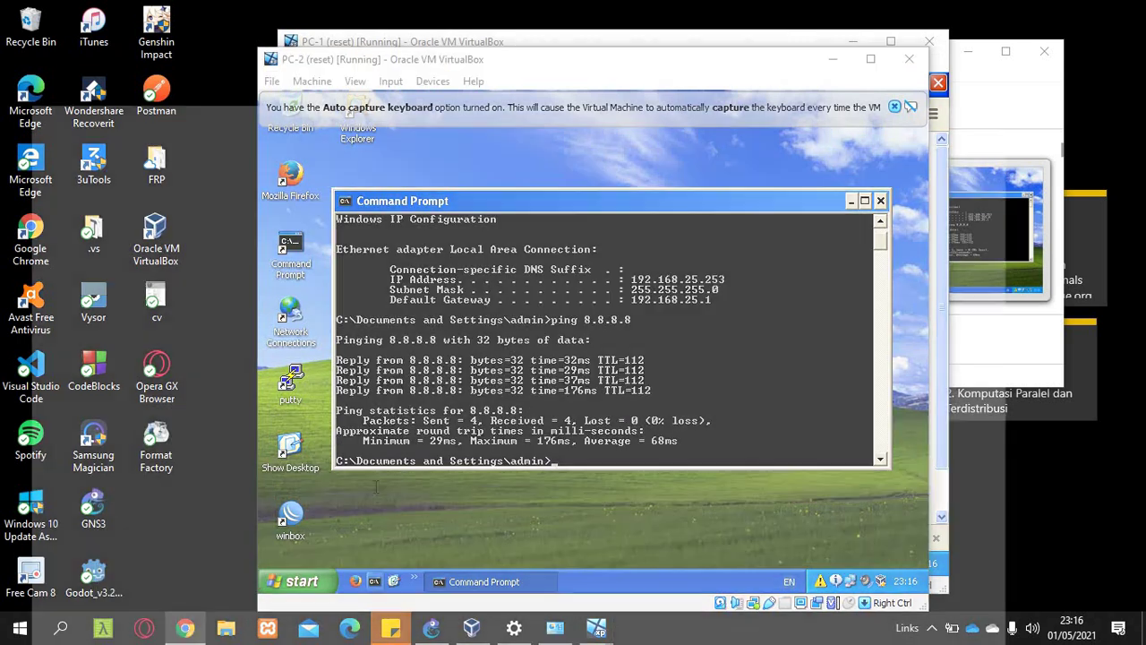
{"action": "scroll", "coordinate": [529, 322], "scroll_direction": "down", "scroll_amount": 8}
- Read PDF steps 10–12 on ping and tracert to kemjar, minimize PC-2, switch to PC-1
{"action": "scroll", "coordinate": [529, 321], "scroll_direction": "up", "scroll_amount": 5}
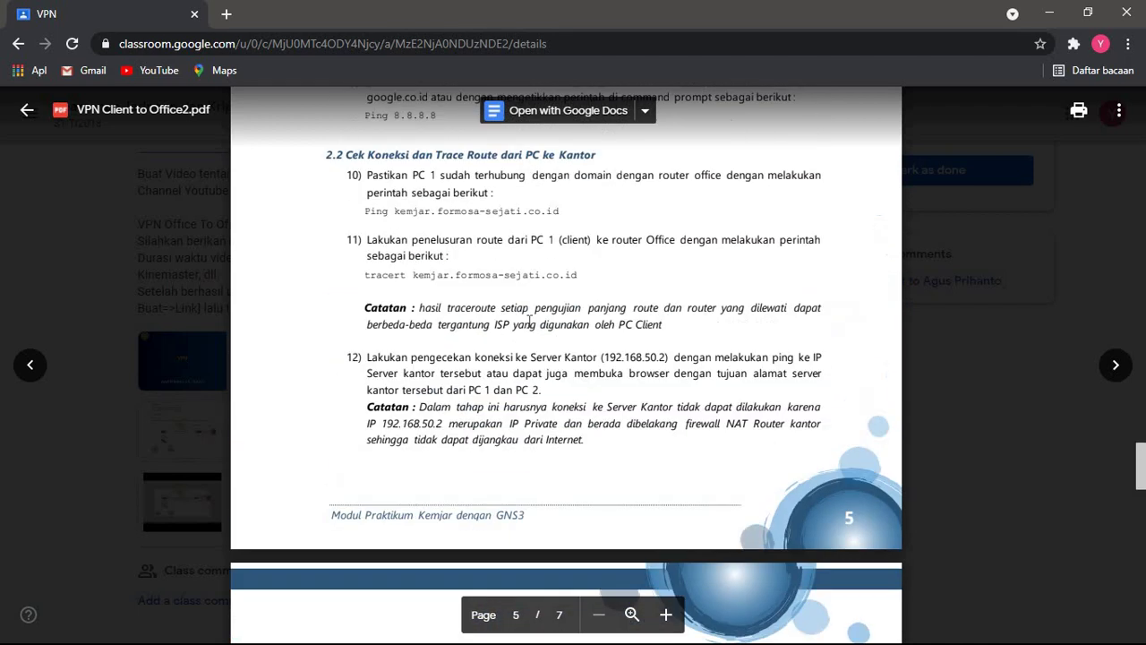
{"action": "scroll", "coordinate": [488, 245], "scroll_direction": "down", "scroll_amount": 1}
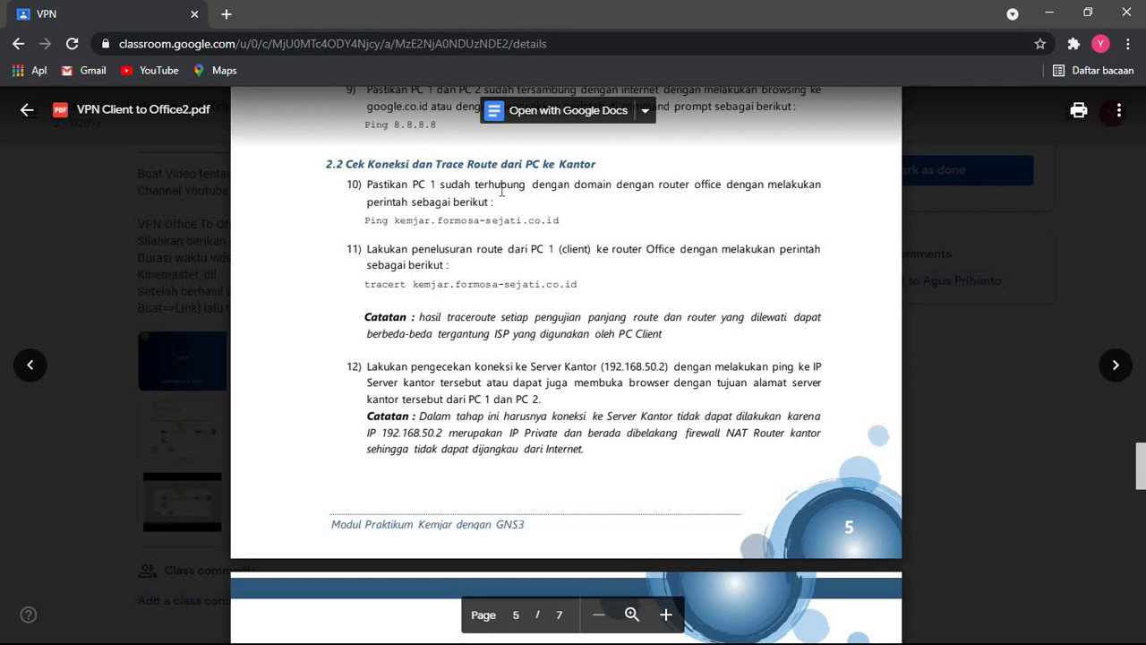
{"action": "scroll", "coordinate": [501, 189], "scroll_direction": "down", "scroll_amount": 1}
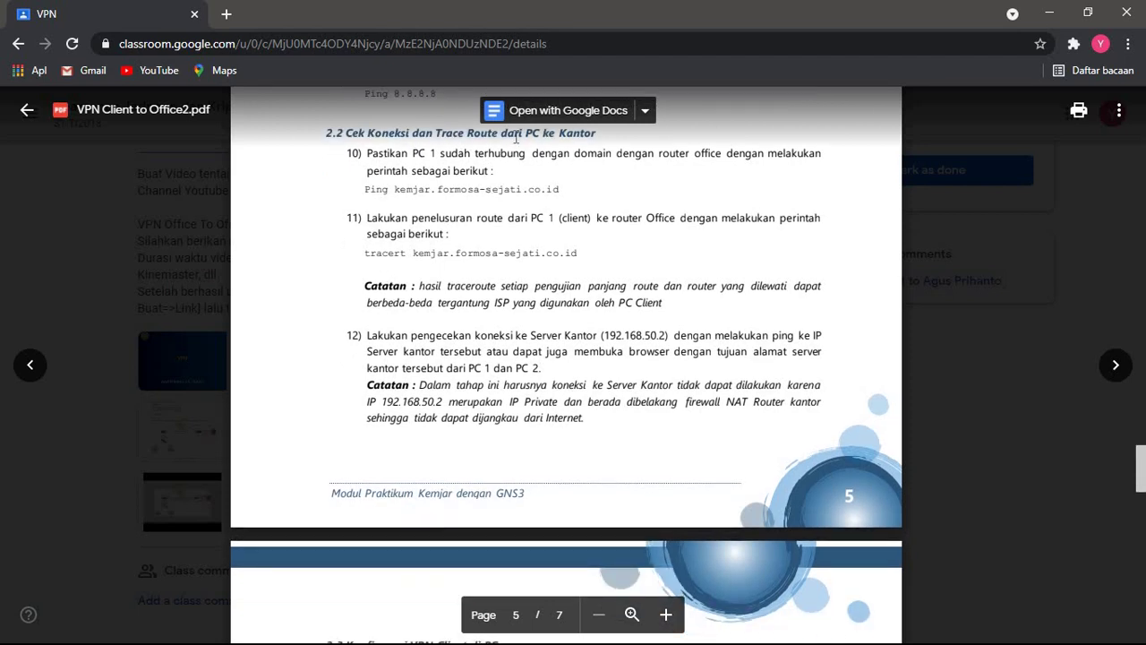
{"action": "scroll", "coordinate": [500, 198], "scroll_direction": "down", "scroll_amount": 2}
{"action": "scroll", "coordinate": [499, 198], "scroll_direction": "up", "scroll_amount": 2}
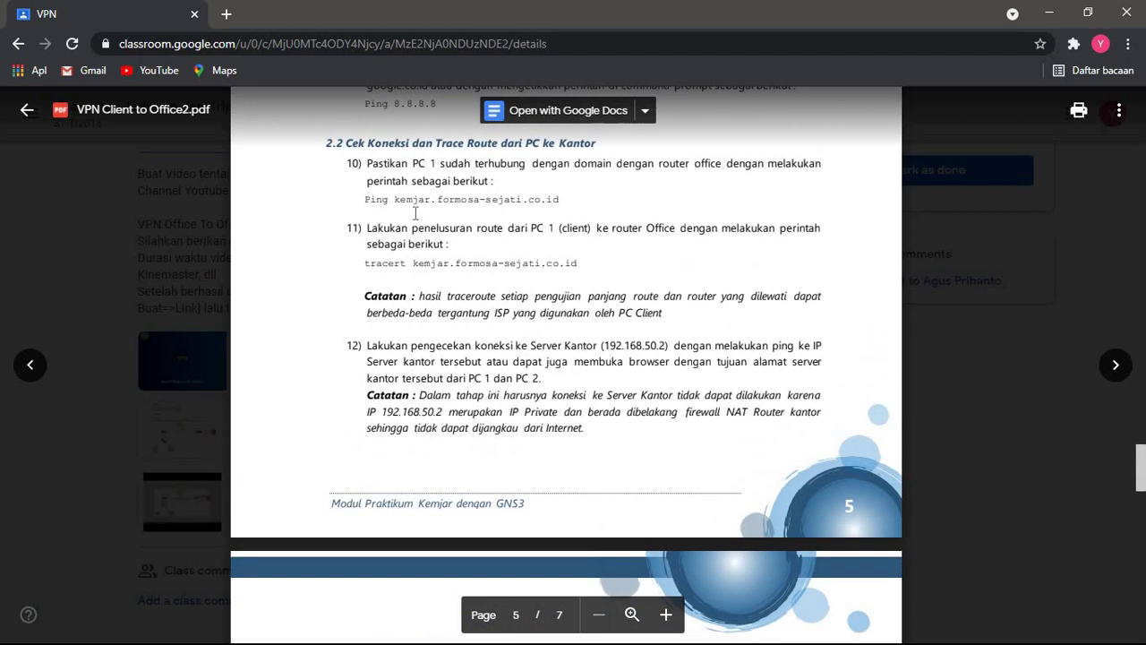
{"action": "scroll", "coordinate": [469, 251], "scroll_direction": "down", "scroll_amount": 10}
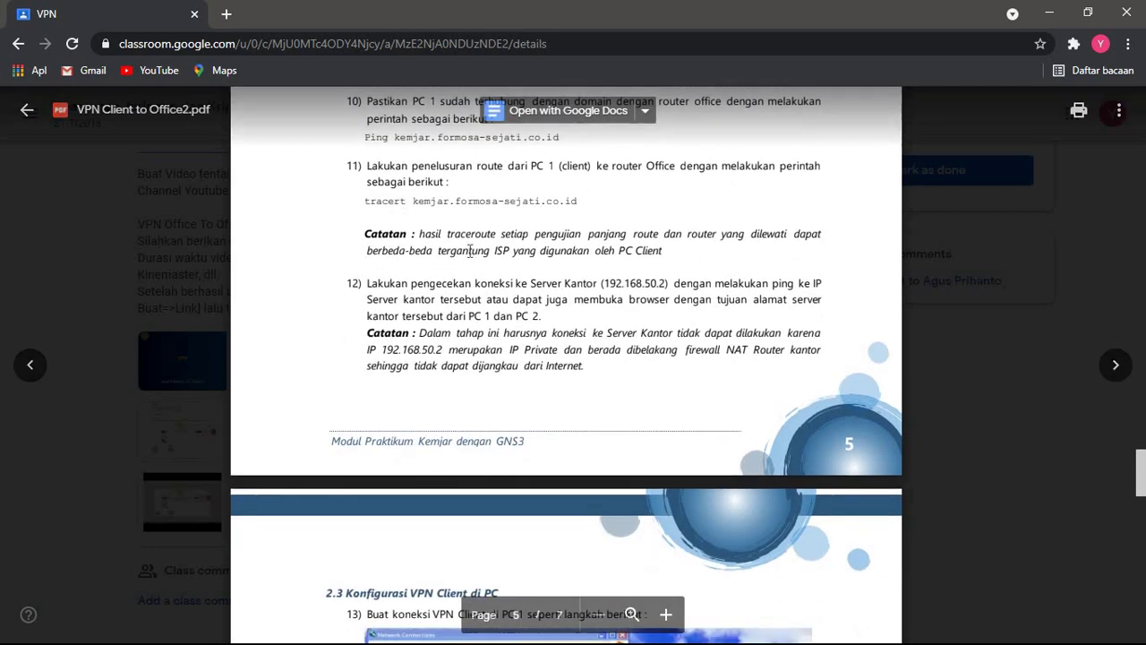
{"action": "scroll", "coordinate": [469, 251], "scroll_direction": "up", "scroll_amount": 7}
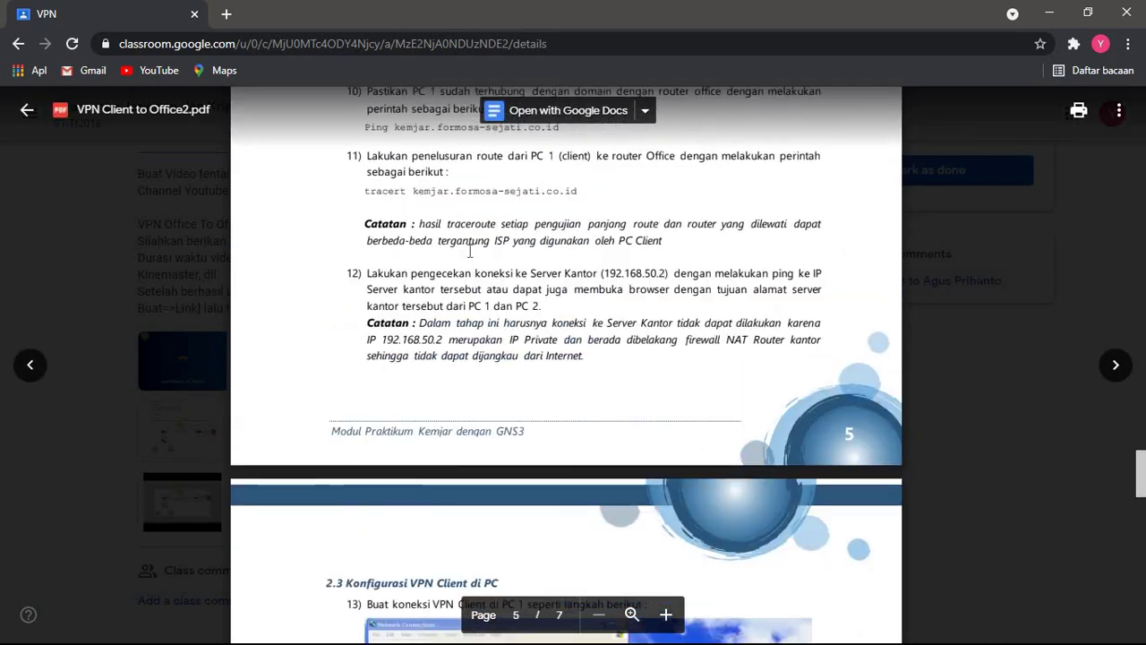
{"action": "key", "text": "alt+Tab"}
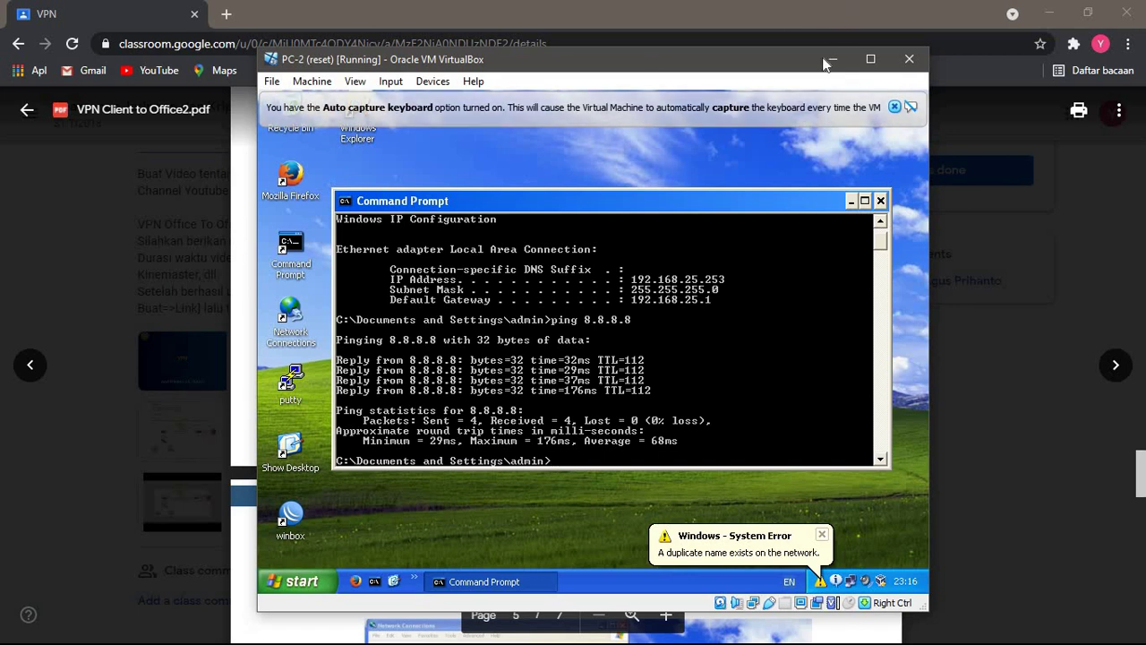
{"action": "left_click", "coordinate": [833, 59]}
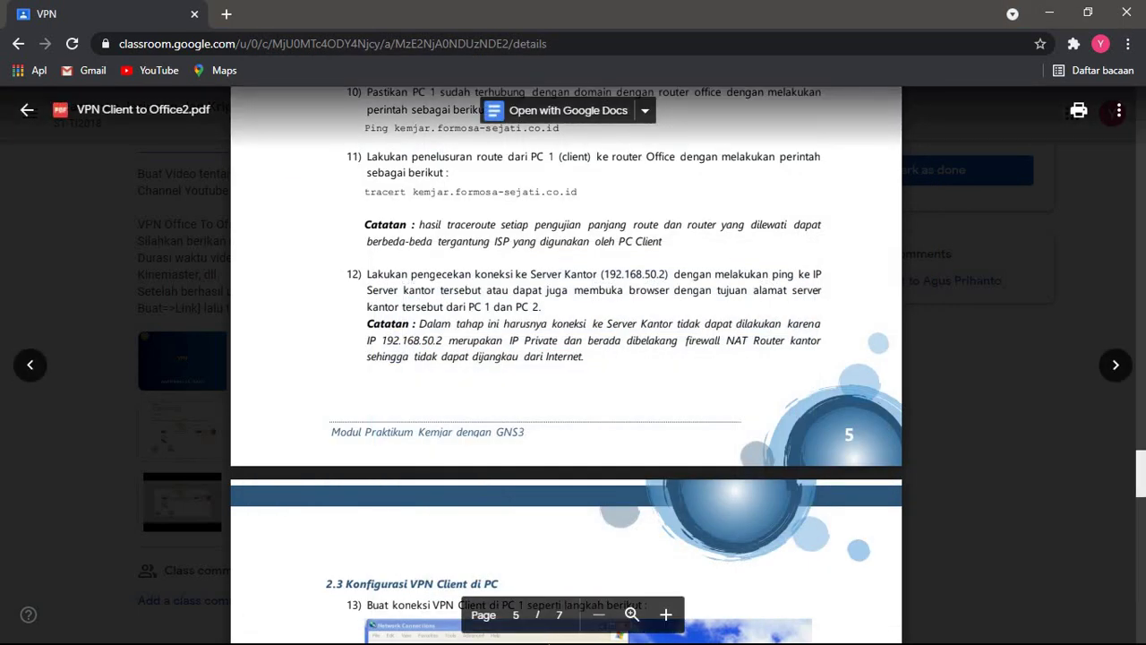
{"action": "key", "text": "alt+Tab"}
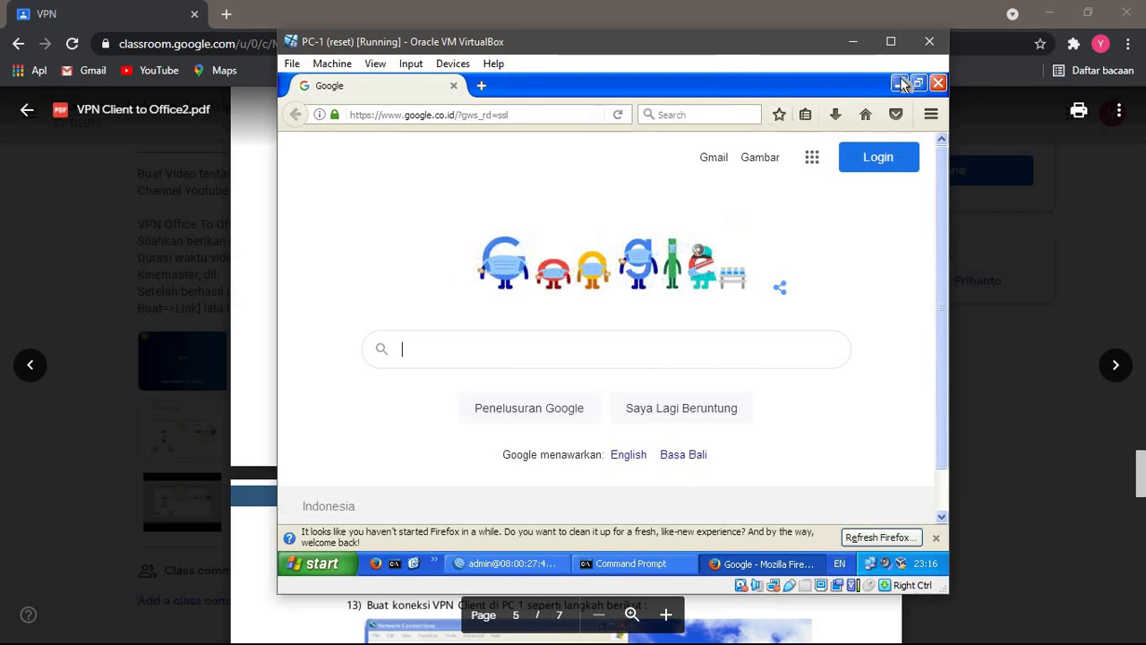
- Clear PC-1's prompt and ping kemjar.formosa-sejati.co.id, reaching 103.109.160.106 with 0% loss
{"action": "left_click", "coordinate": [898, 82]}
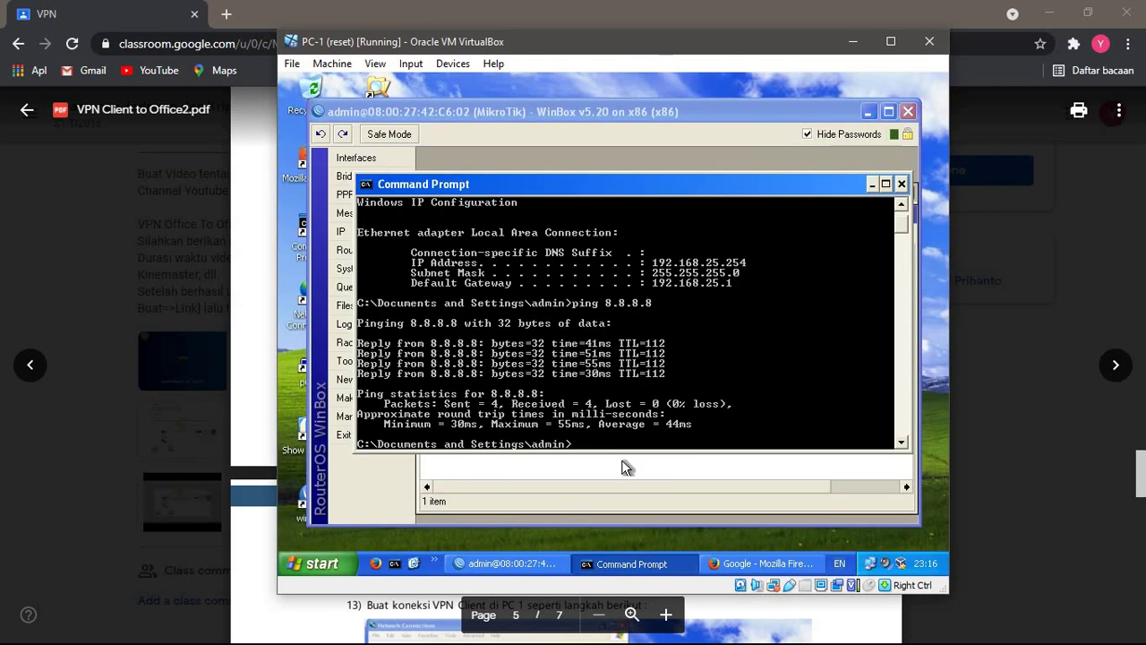
{"action": "type", "text": "cls"}
{"action": "key", "text": "Return"}
{"action": "type", "text": "pi"}
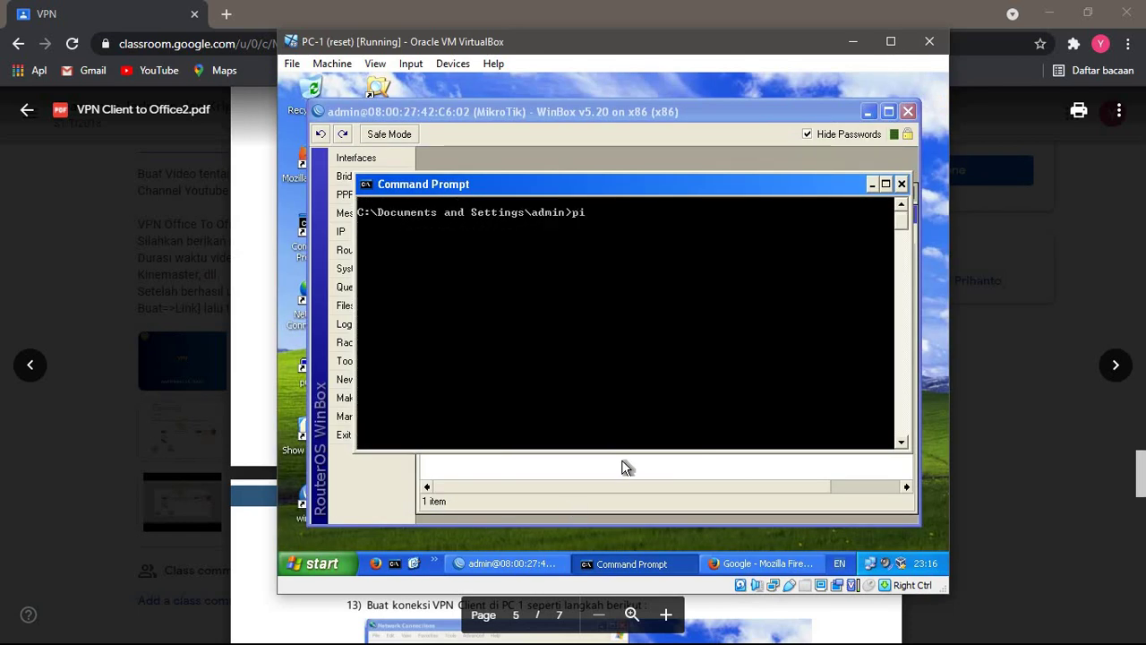
{"action": "type", "text": "ng kemjar"}
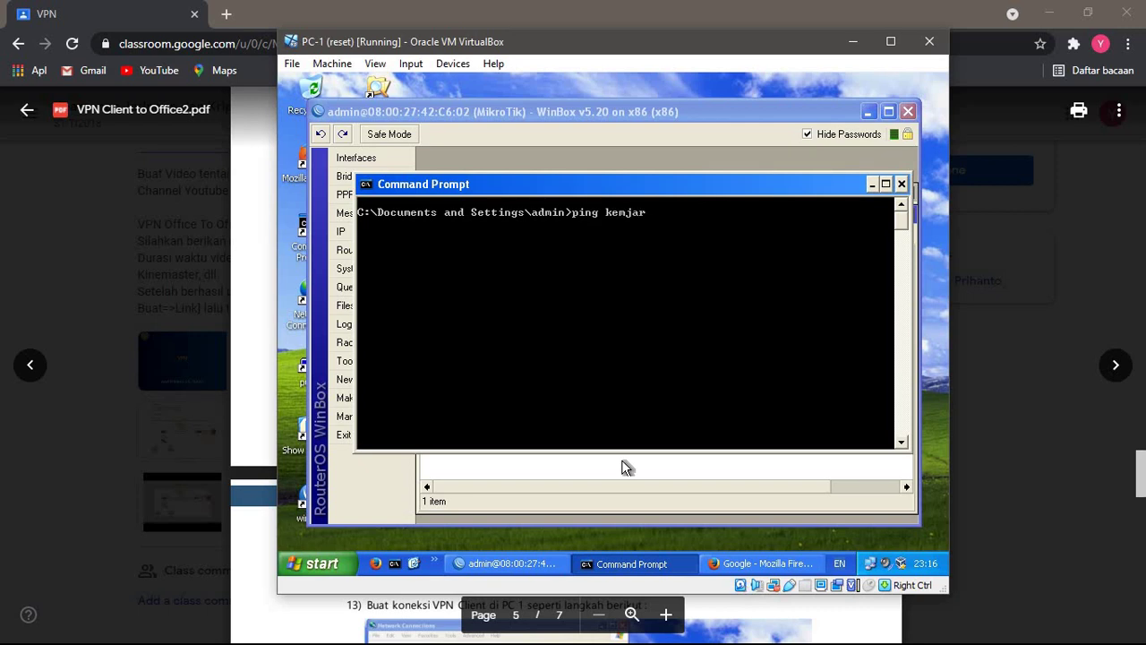
{"action": "type", "text": ".formosa-sejati.co.id"}
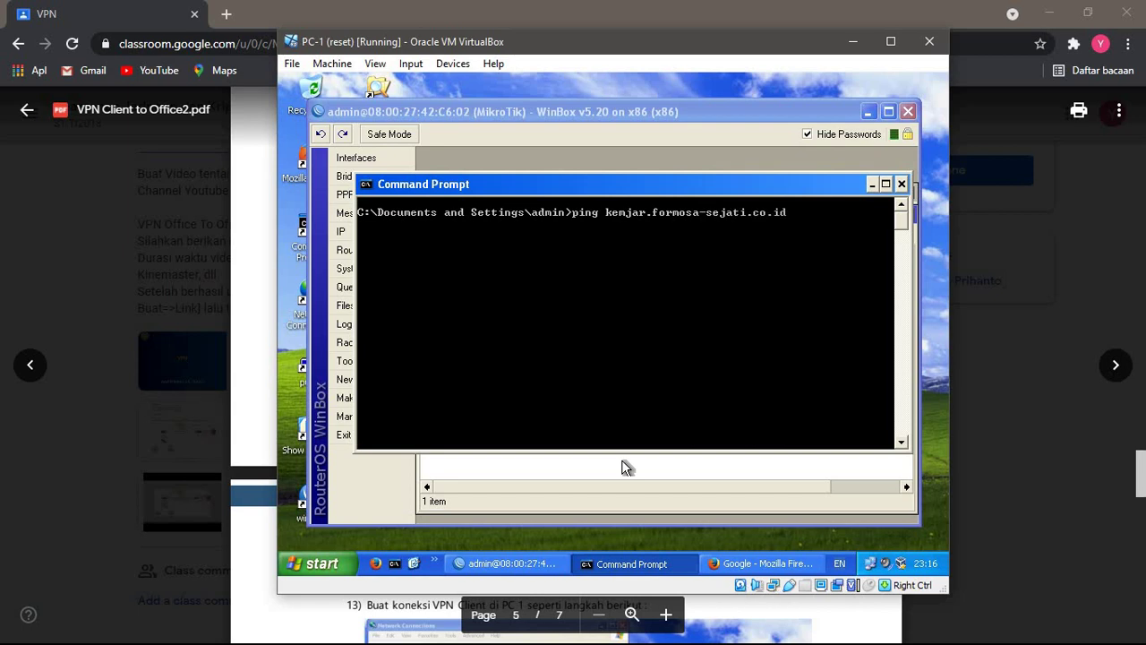
{"action": "key", "text": "Return"}
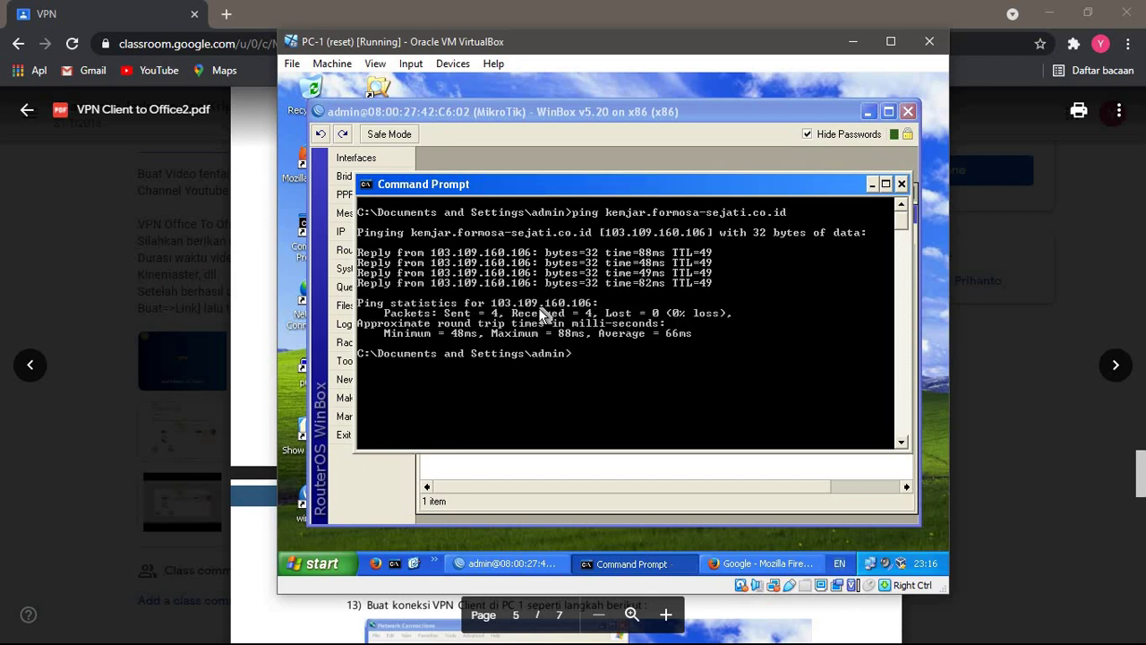
- Clear the screen and type a tracert to kemjar.formosa.sejati.ac.id
{"action": "type", "text": "cls"}
{"action": "key", "text": "Return"}
{"action": "type", "text": "tracert"}
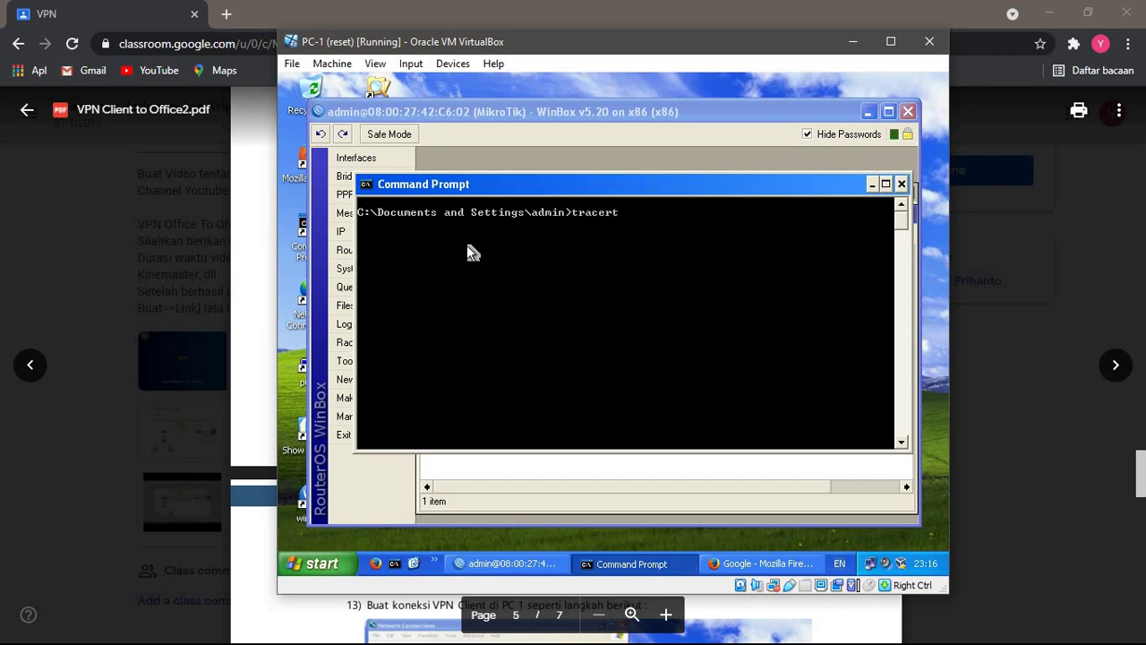
{"action": "type", "text": " kemjar.formosa.sejati"}
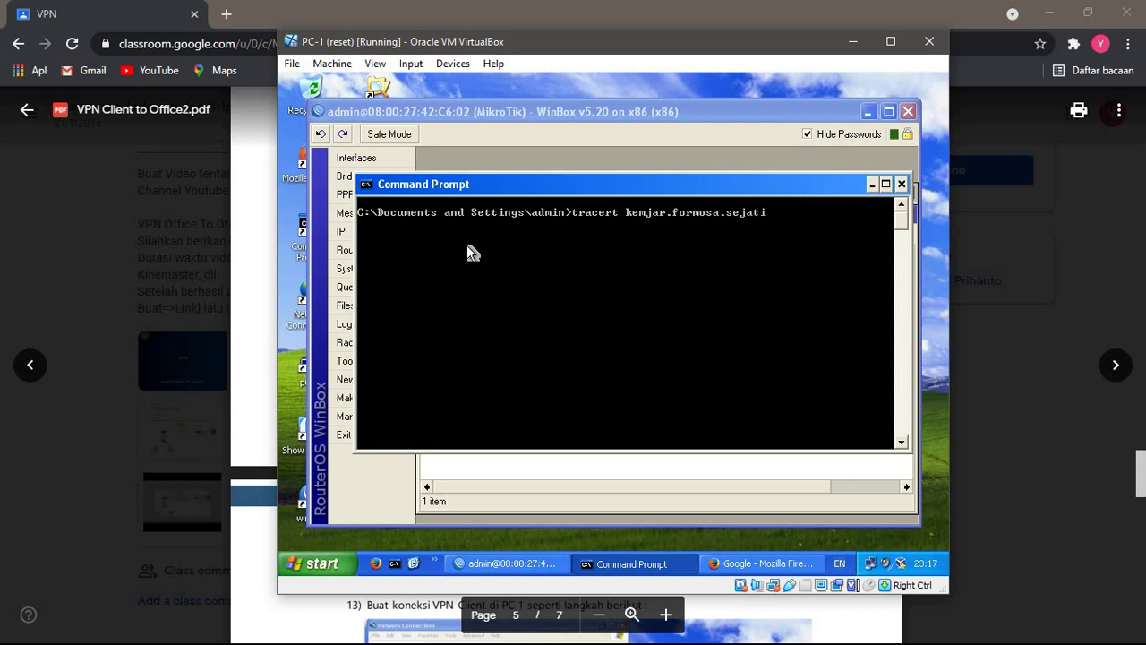
{"action": "type", "text": ".ac.id"}
- Trace kemjar.formosa-sejati.ac.id, cancel after timeouts past hop 8, and recall the command
{"action": "key", "text": "BackSpace"}
{"action": "type", "text": "-"}
{"action": "key", "text": "Return"}
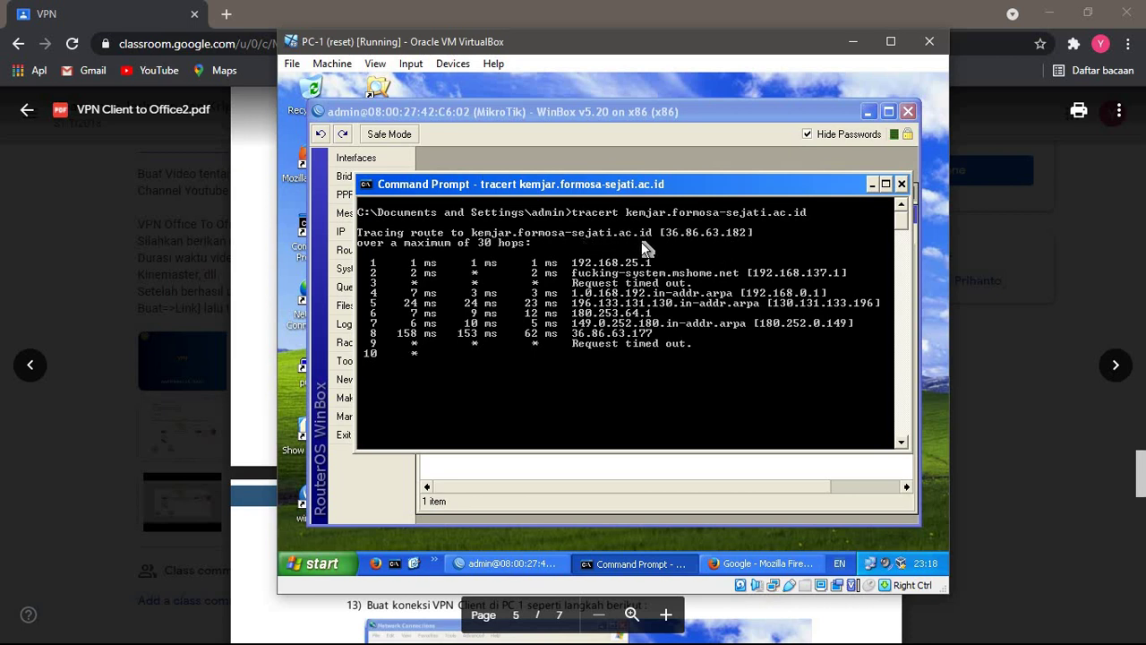
{"action": "left_click", "coordinate": [259, 307]}
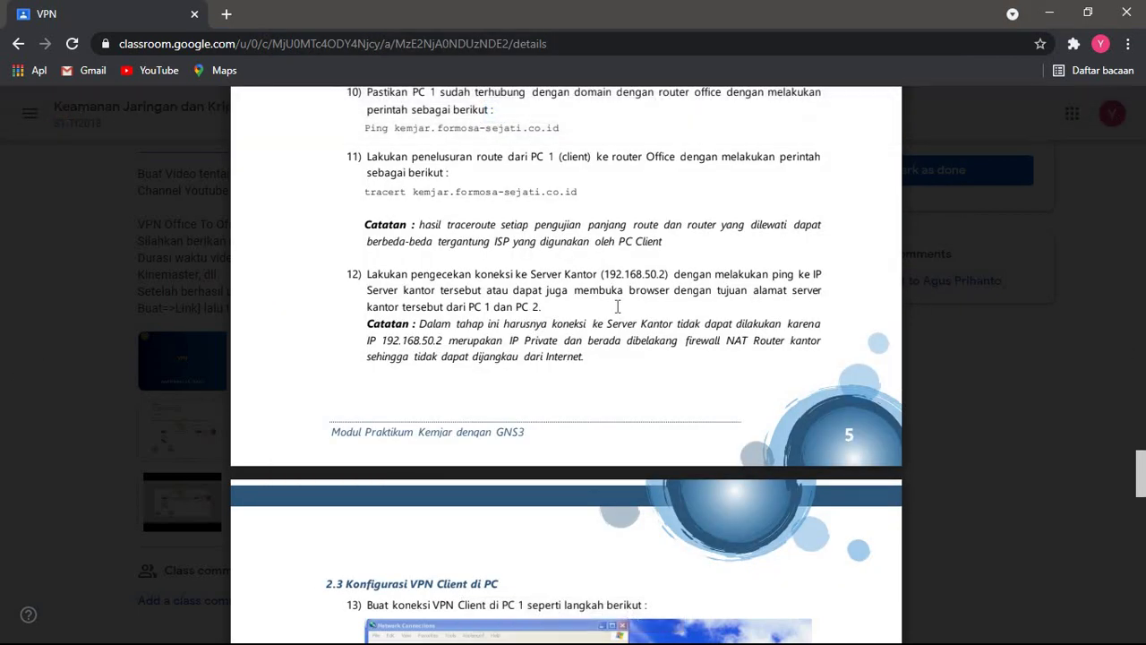
{"action": "key", "text": "alt+Tab"}
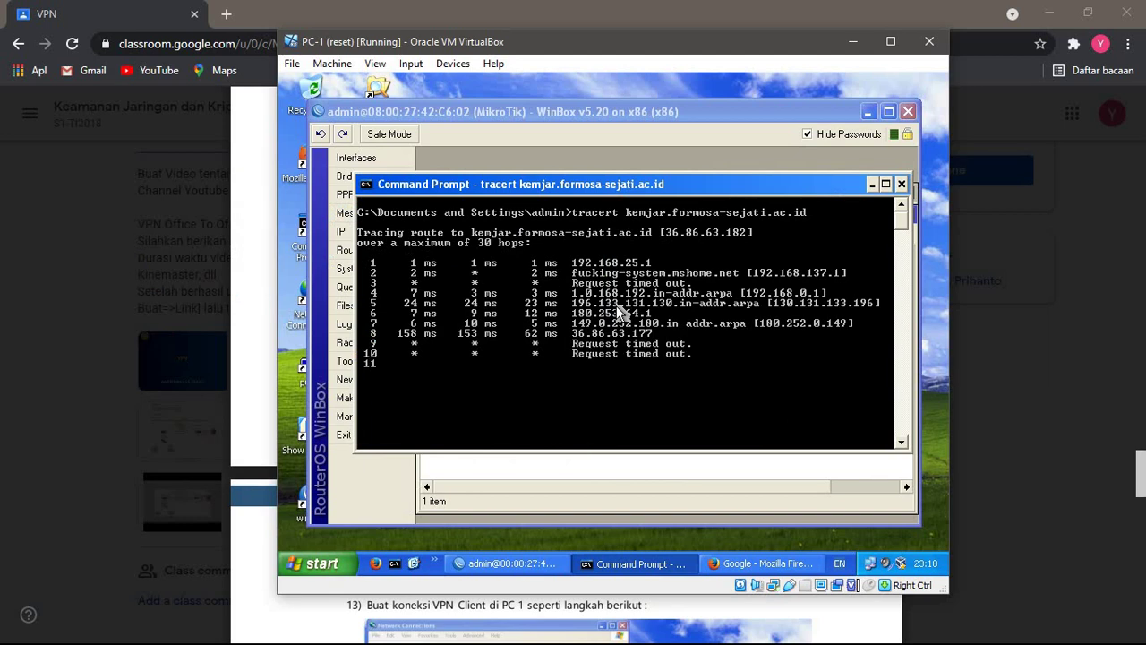
{"action": "key", "text": "ctrl+c"}
{"action": "key", "text": "Up"}
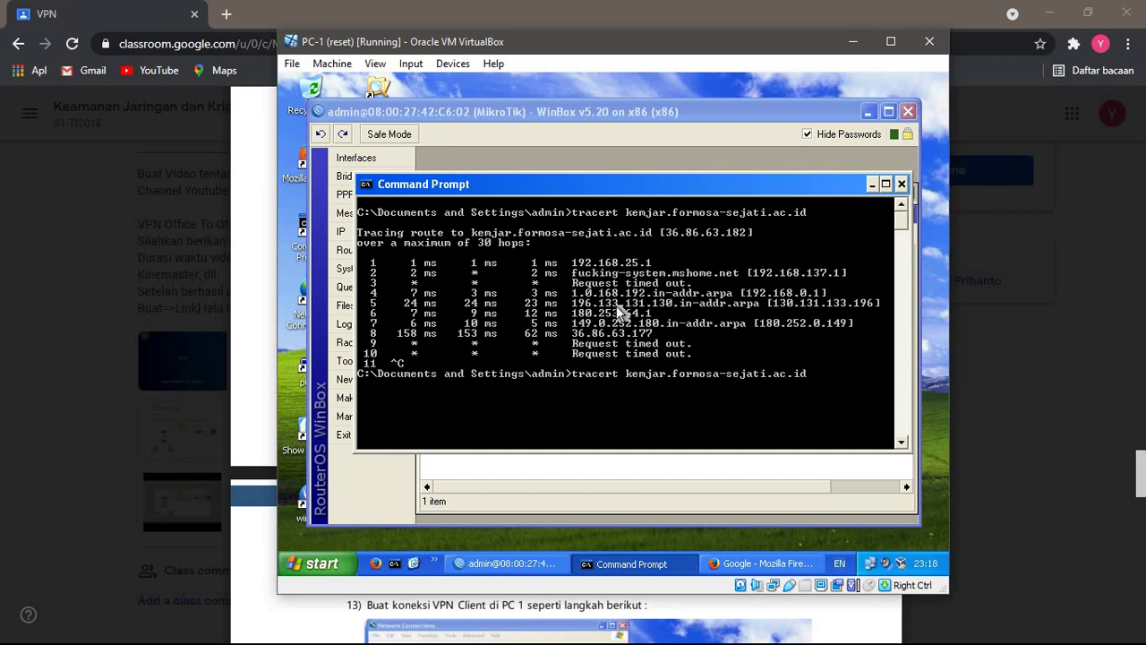
- Retrace to kemjar.formosa-sejati.co.id (103.109.160.106), following hops through cbn.net.id routers
{"action": "key", "text": "BackSpace"}
{"action": "key", "text": "BackSpace"}
{"action": "key", "text": "BackSpace"}
{"action": "key", "text": "BackSpace"}
{"action": "key", "text": "BackSpace"}
{"action": "type", "text": "co.id"}
{"action": "key", "text": "Return"}
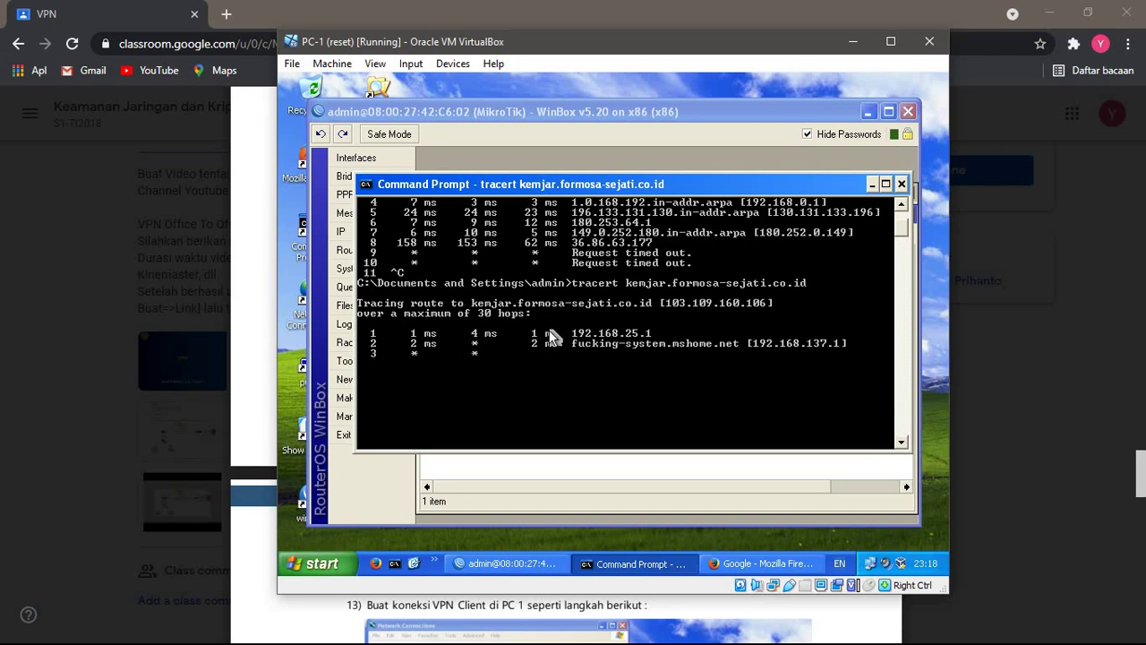
{"action": "scroll", "coordinate": [549, 330], "scroll_direction": "up", "scroll_amount": 2}
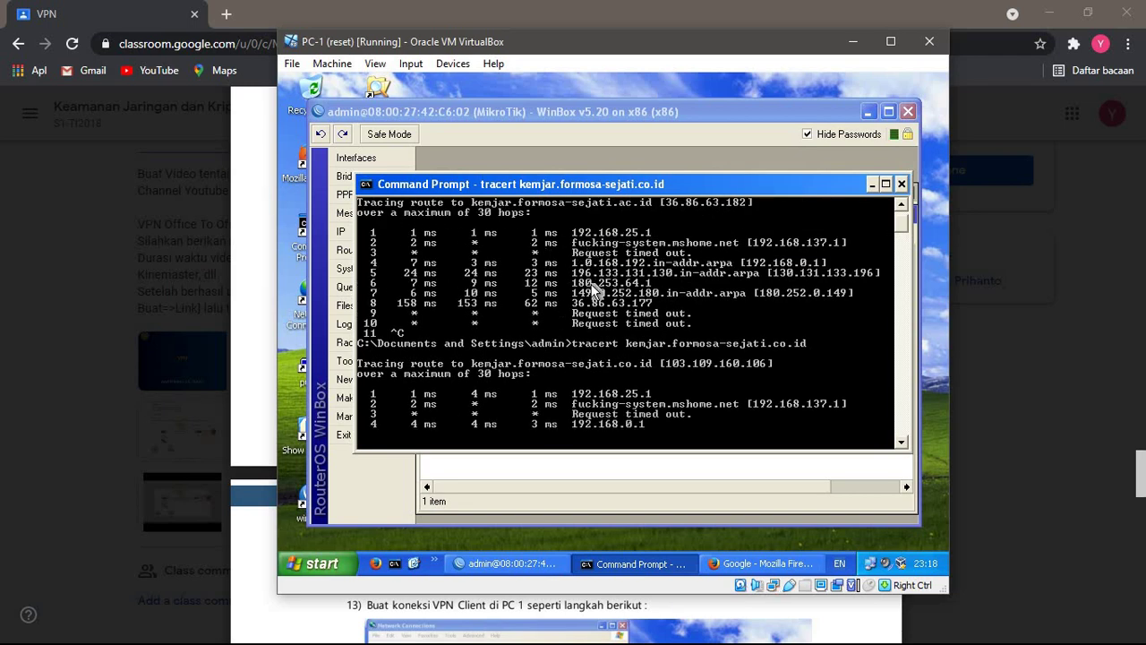
{"action": "scroll", "coordinate": [607, 341], "scroll_direction": "down", "scroll_amount": 3}
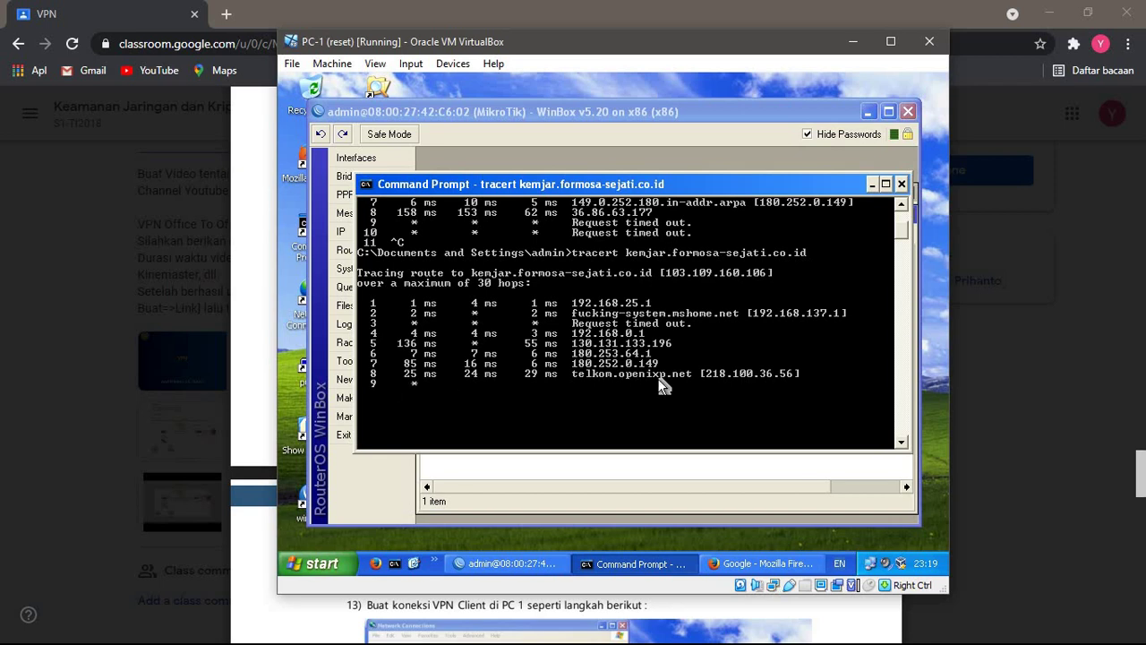
{"action": "scroll", "coordinate": [663, 385], "scroll_direction": "up", "scroll_amount": 1}
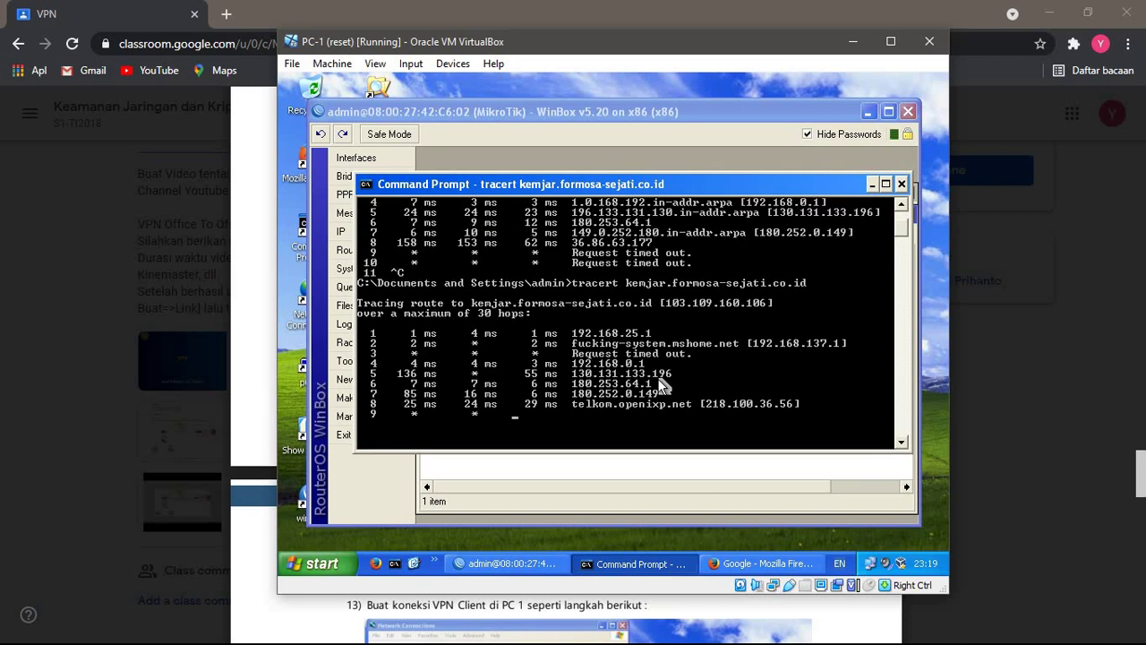
{"action": "scroll", "coordinate": [659, 379], "scroll_direction": "up", "scroll_amount": 2}
{"action": "scroll", "coordinate": [660, 380], "scroll_direction": "down", "scroll_amount": 3}
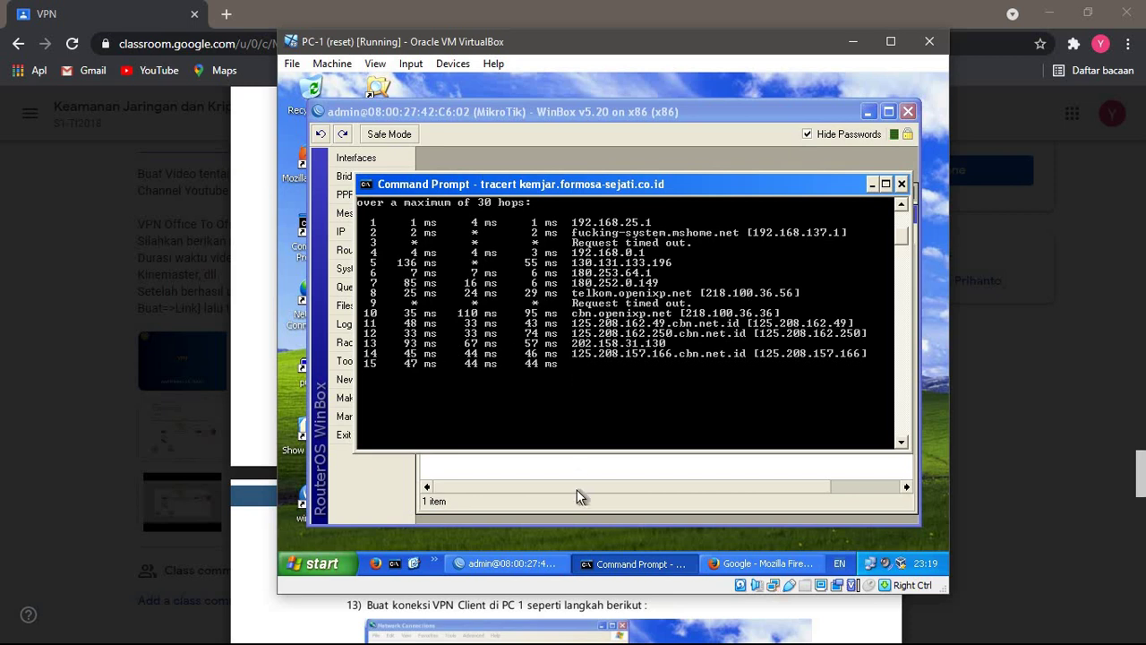
- Read the guide's VPN client setup pages up to section 13
{"action": "left_click", "coordinate": [246, 548]}
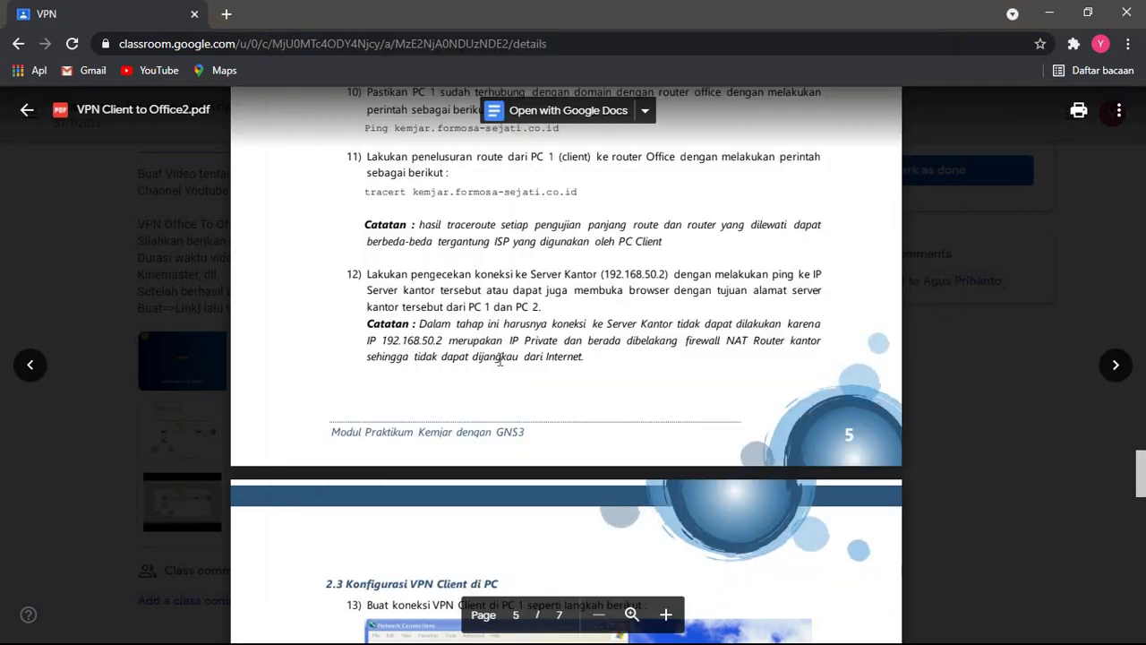
{"action": "scroll", "coordinate": [500, 359], "scroll_direction": "down", "scroll_amount": 1}
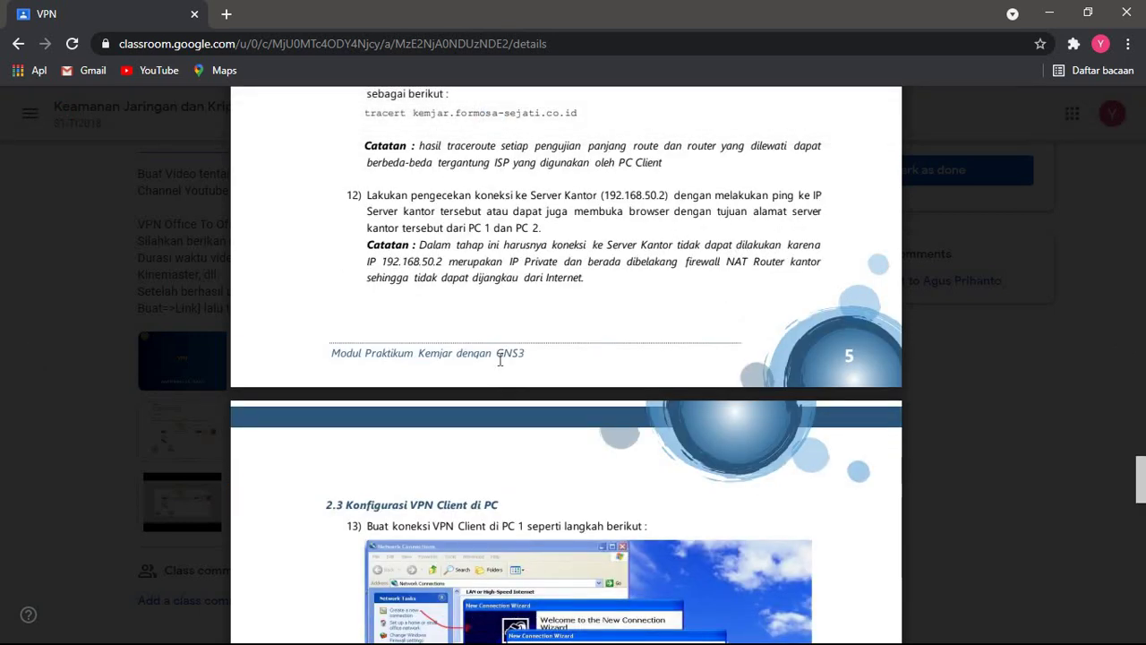
{"action": "scroll", "coordinate": [499, 359], "scroll_direction": "down", "scroll_amount": 5}
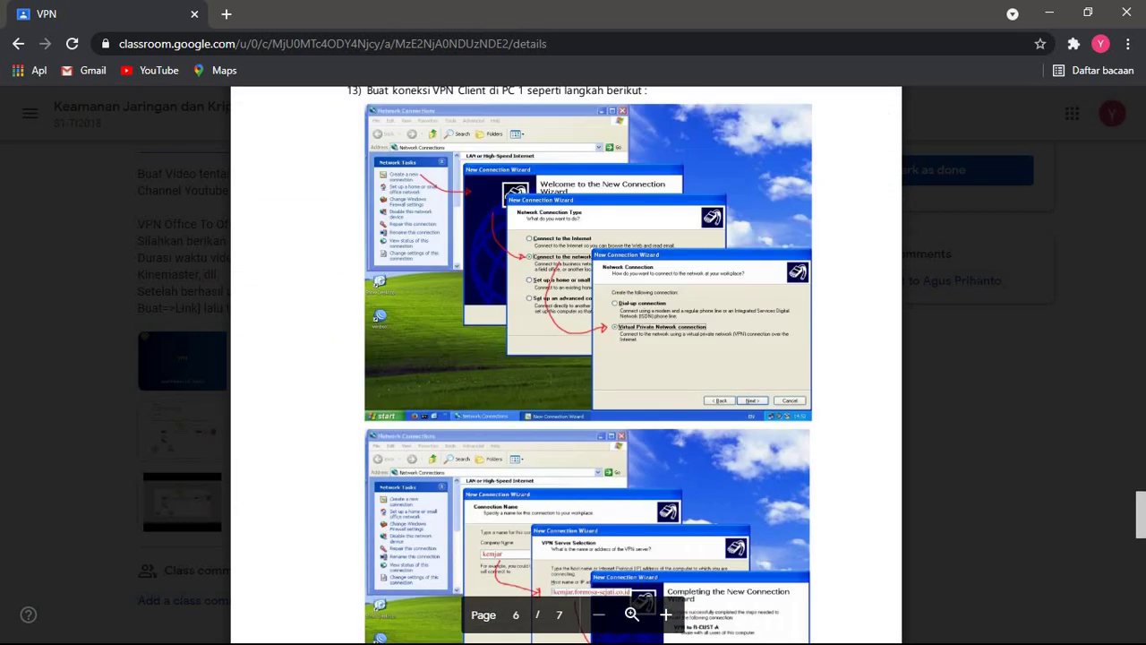
{"action": "scroll", "coordinate": [500, 359], "scroll_direction": "up", "scroll_amount": 3}
{"action": "scroll", "coordinate": [500, 359], "scroll_direction": "down", "scroll_amount": 15}
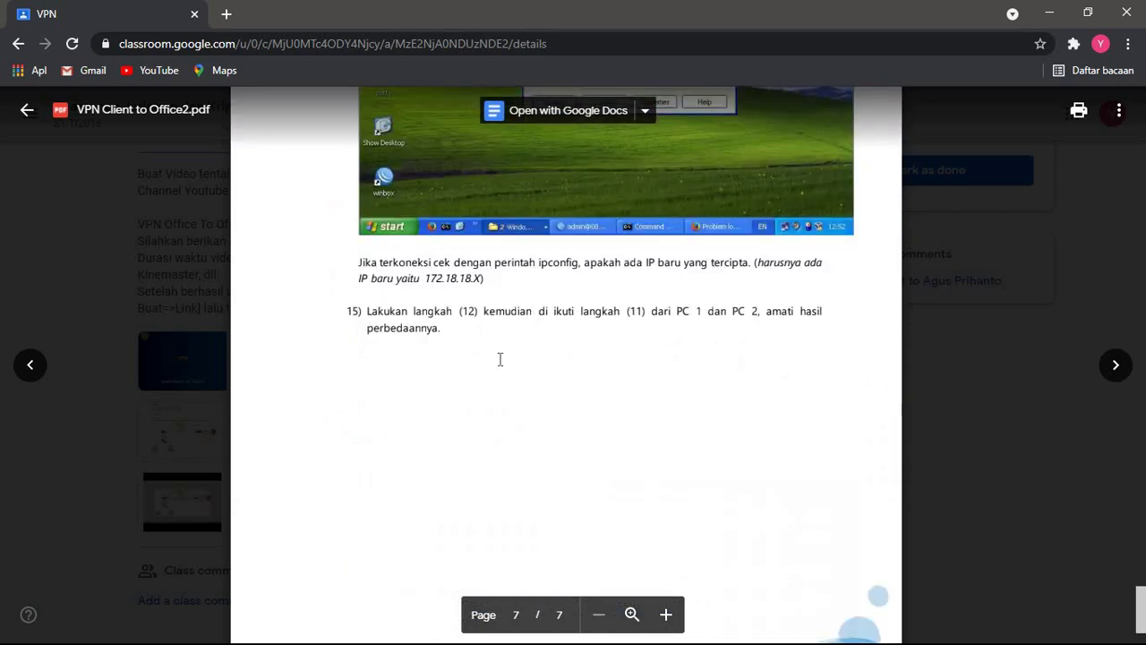
{"action": "scroll", "coordinate": [500, 359], "scroll_direction": "up", "scroll_amount": 3}
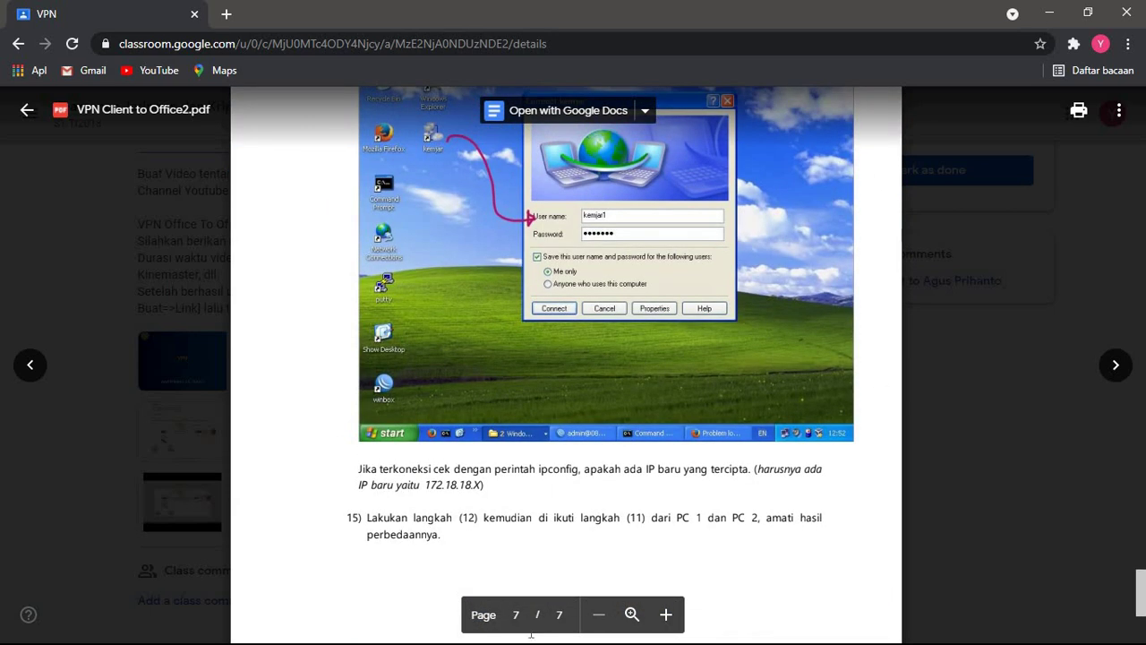
- Open PC-1's Network Connections window from the network tray icon
{"action": "key", "text": "alt+Tab"}
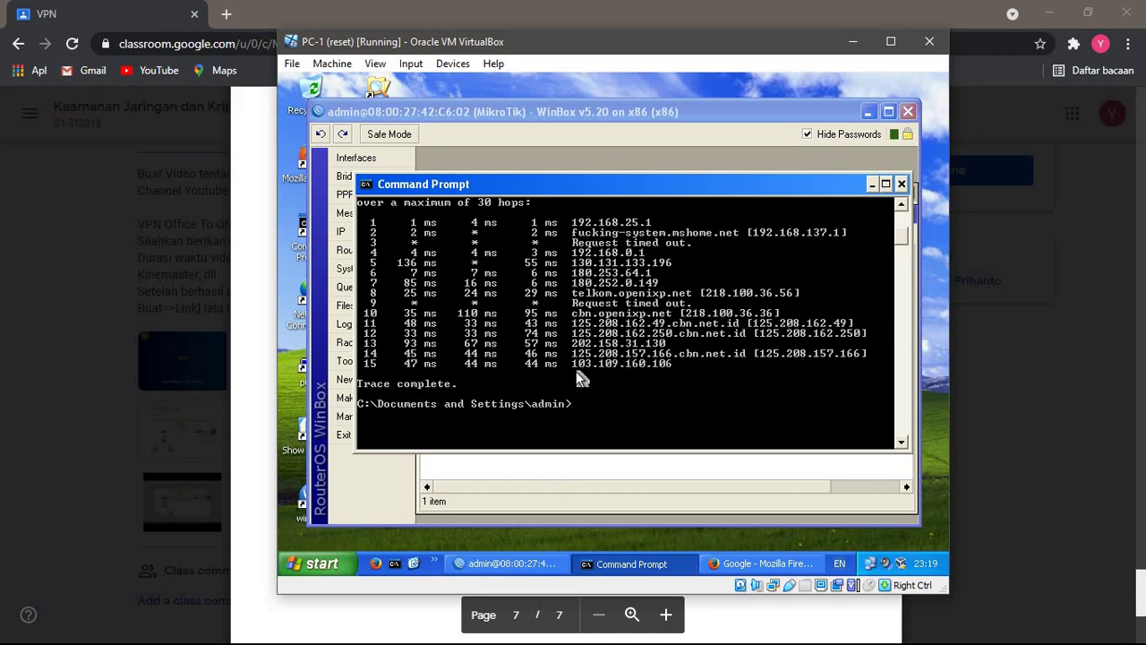
{"action": "right_click", "coordinate": [868, 562]}
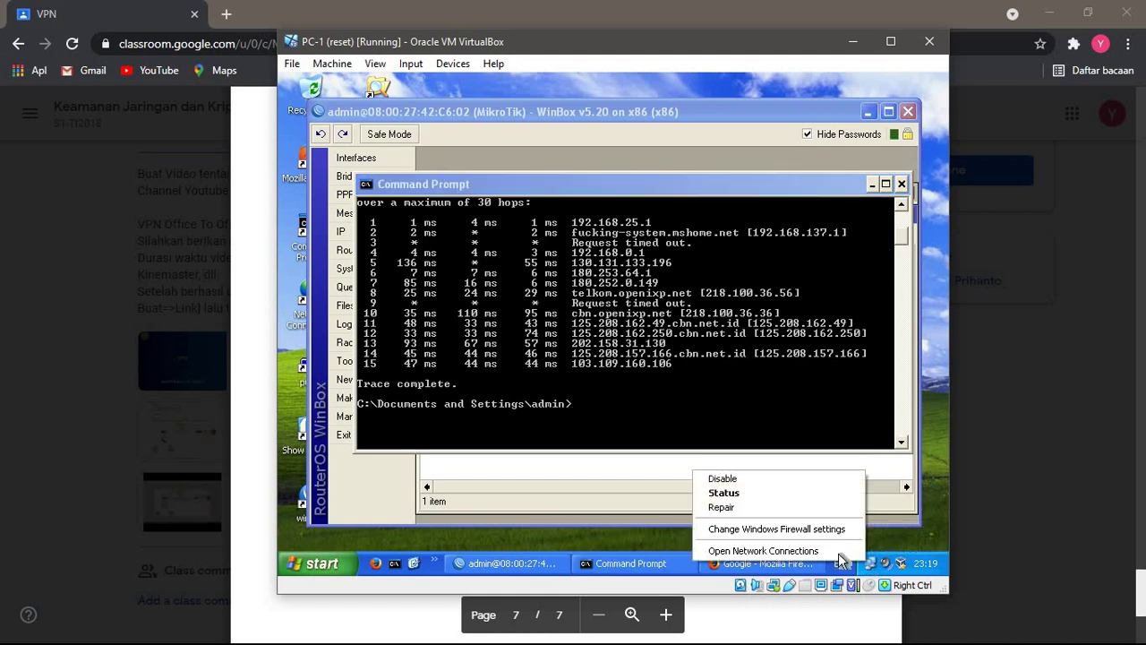
{"action": "left_click", "coordinate": [764, 550]}
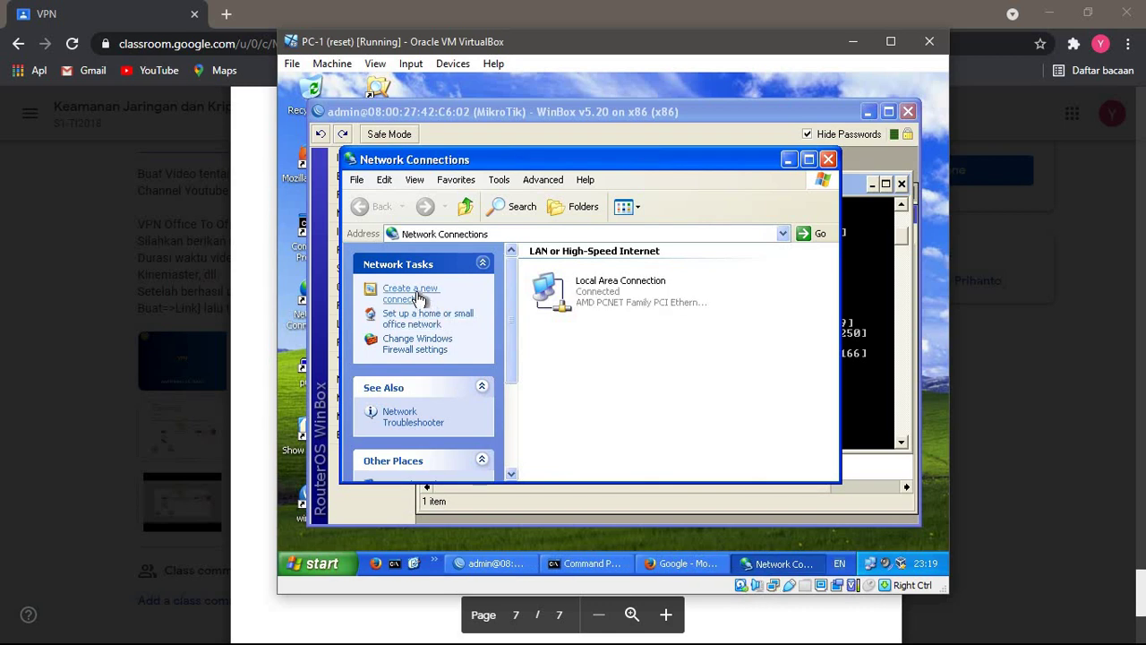
- Create a new workplace VPN connection on PC-1 named vpnkemjar
{"action": "left_click", "coordinate": [394, 295]}
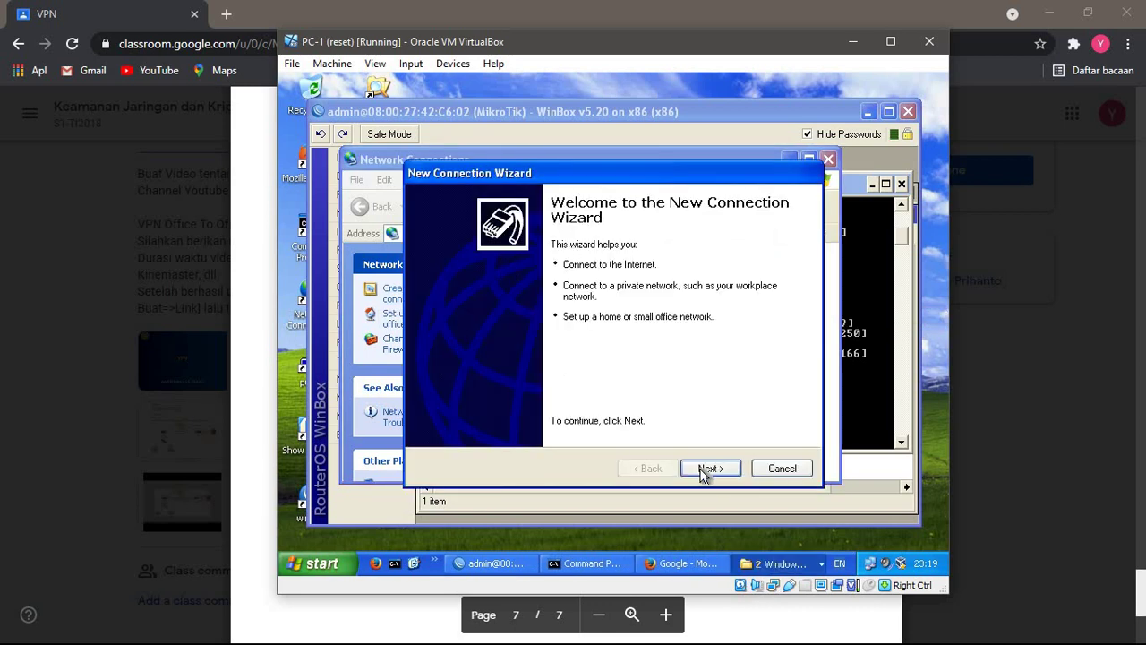
{"action": "left_click", "coordinate": [710, 468]}
{"action": "left_click", "coordinate": [577, 300]}
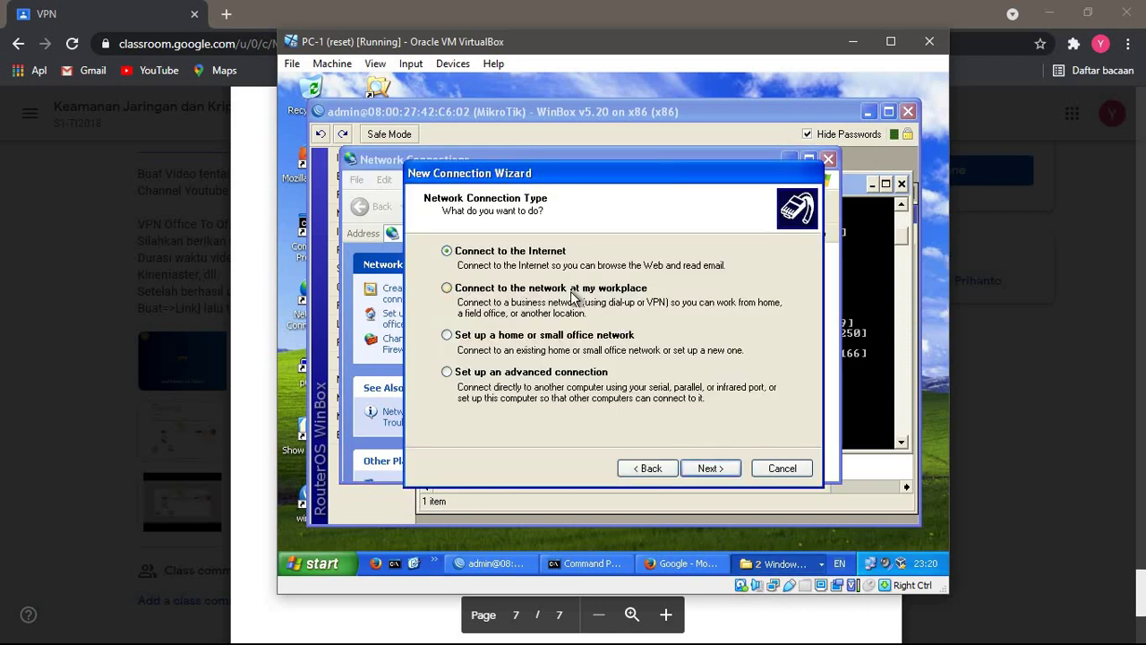
{"action": "left_click", "coordinate": [708, 469]}
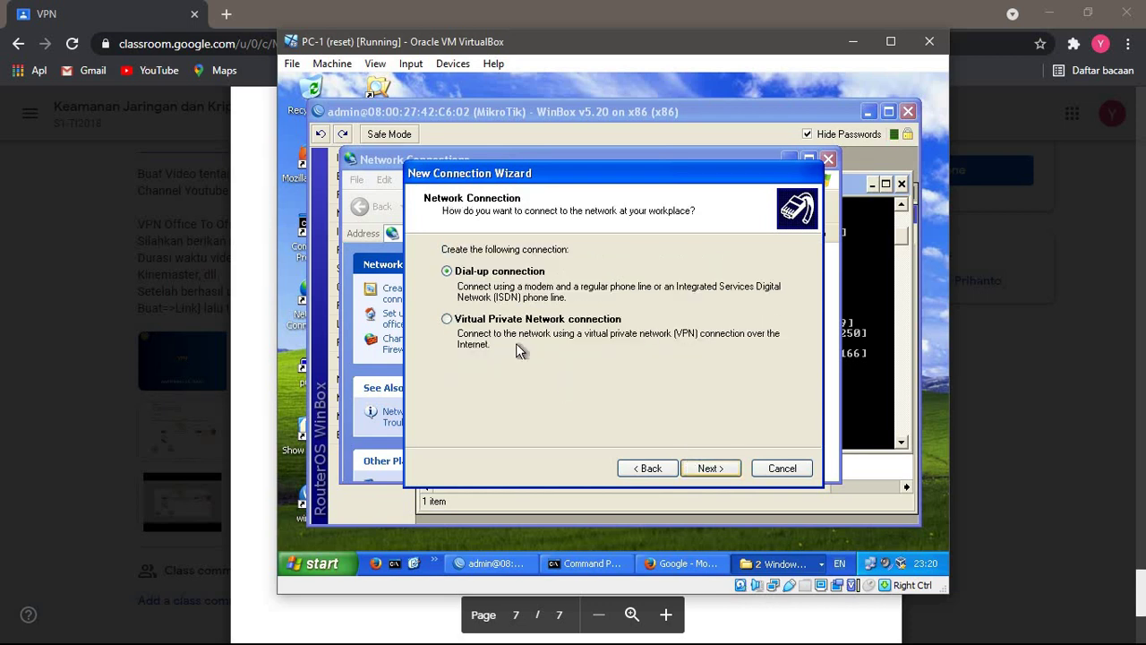
{"action": "left_click", "coordinate": [528, 322]}
{"action": "left_click", "coordinate": [716, 471]}
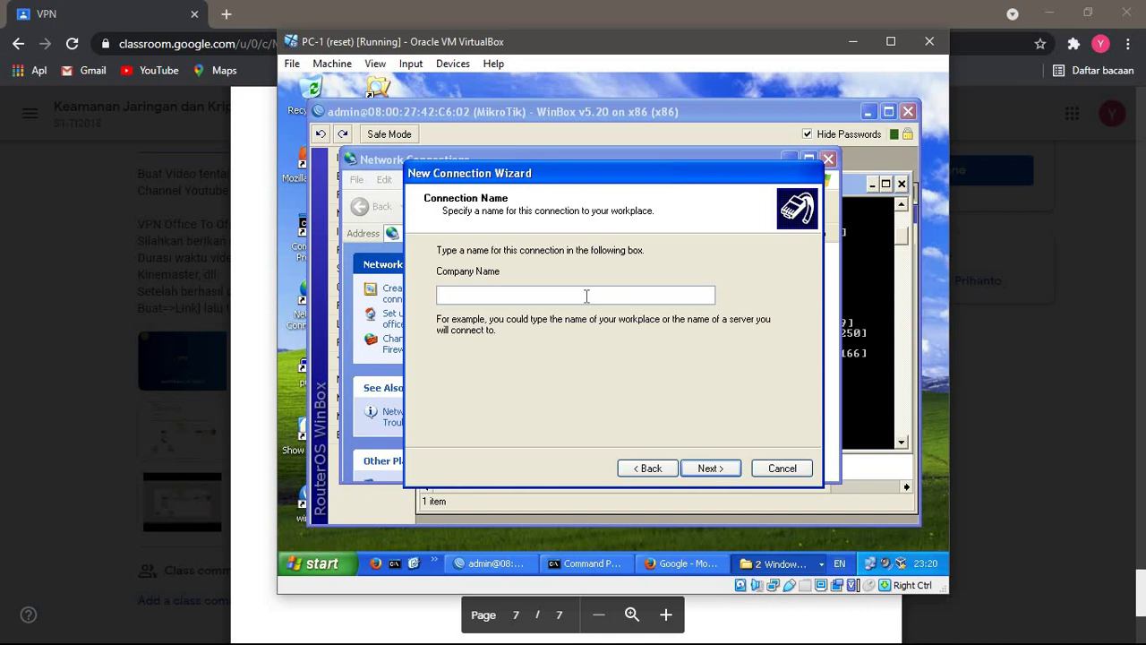
{"action": "type", "text": "vpnkemjar"}
{"action": "left_click", "coordinate": [712, 468]}
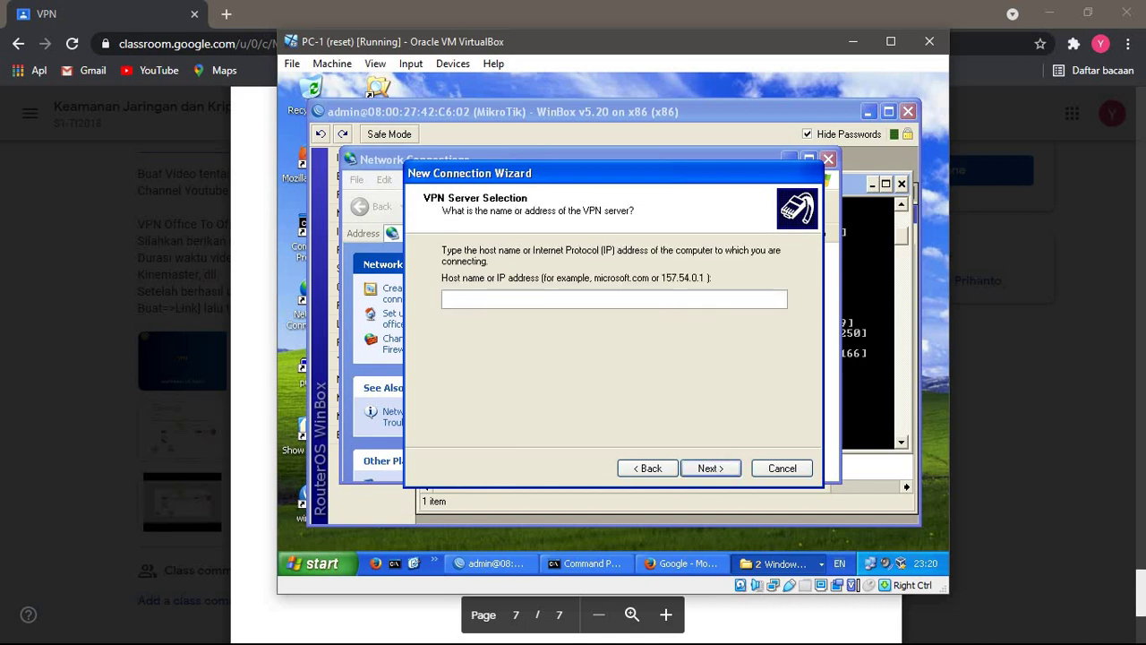
- Set the VPN host to kemjar.formosa-sejati.co.id with a desktop shortcut, then enter the user name
{"action": "type", "text": "kemjar.formosa-se"}
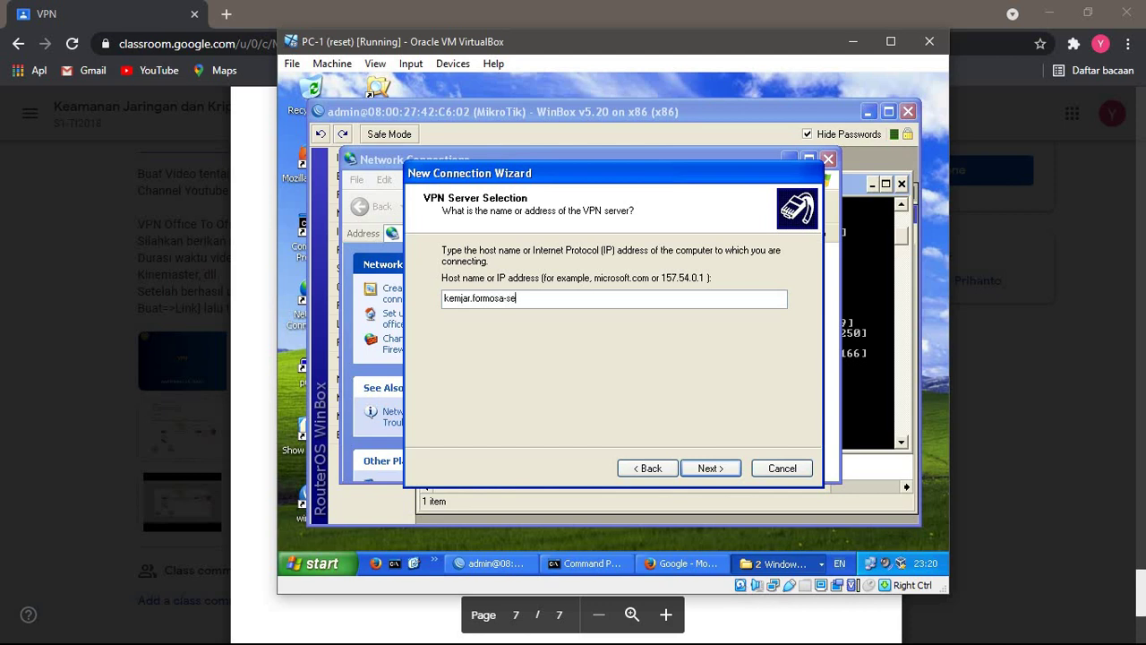
{"action": "type", "text": "jati.co.id"}
{"action": "key", "text": "Return"}
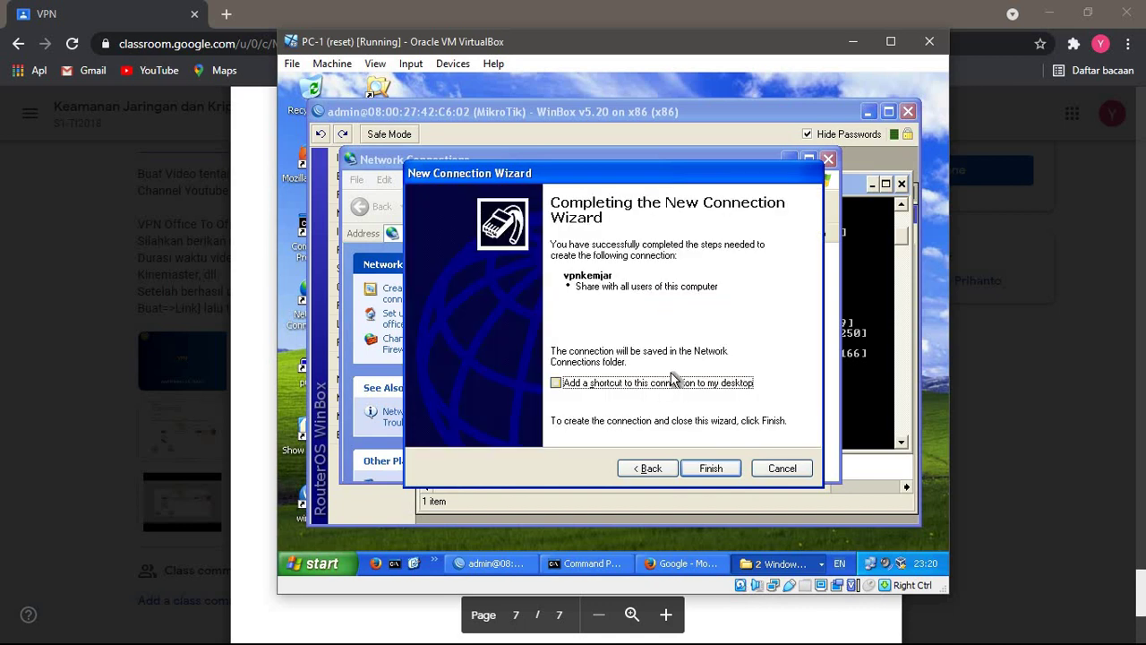
{"action": "left_click", "coordinate": [676, 384]}
{"action": "left_click", "coordinate": [698, 469]}
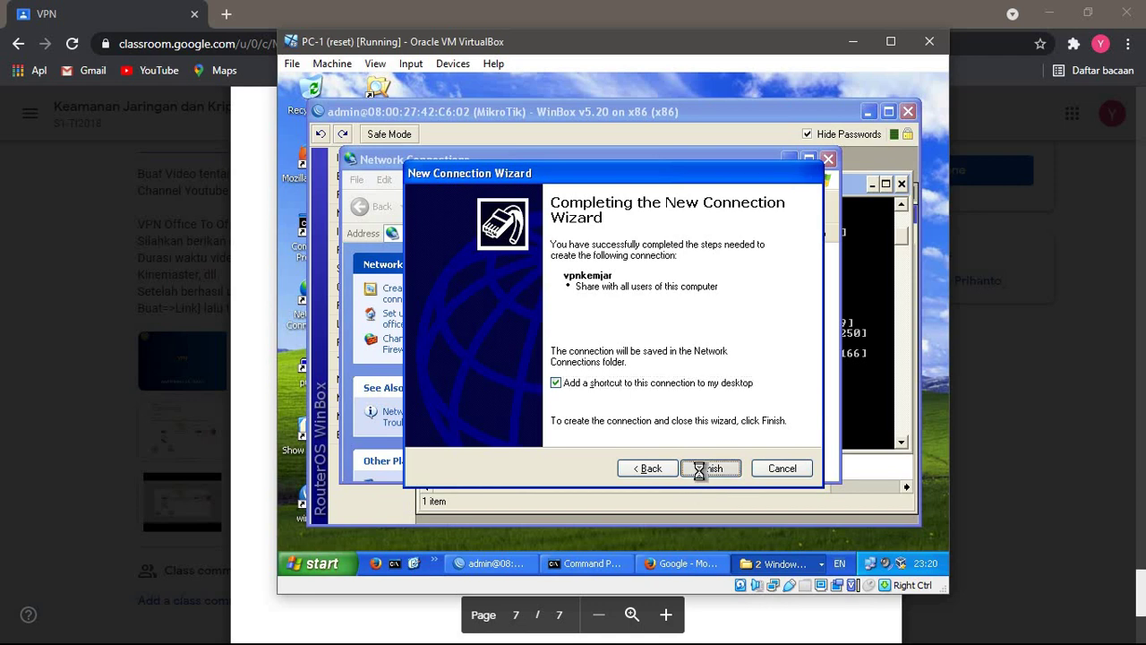
{"action": "type", "text": "kem"}
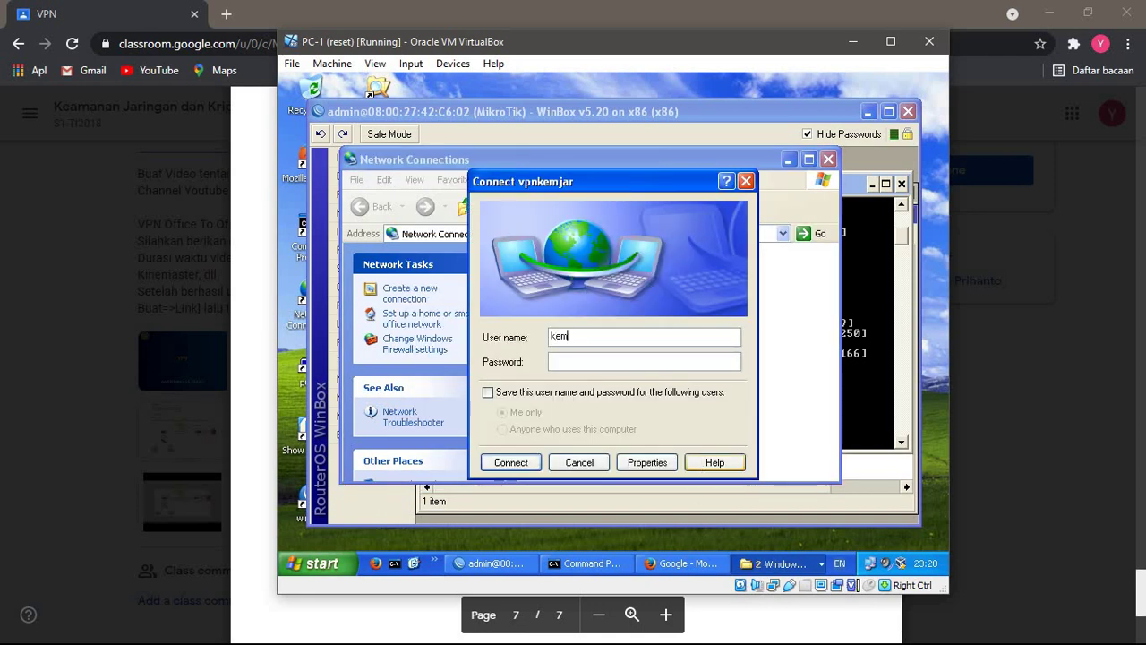
{"action": "type", "text": "jar1"}
- Enter the account password, connect vpnkemjar, and dismiss the Connected notice
{"action": "left_click", "coordinate": [604, 363]}
{"action": "type", "text": "1234567"}
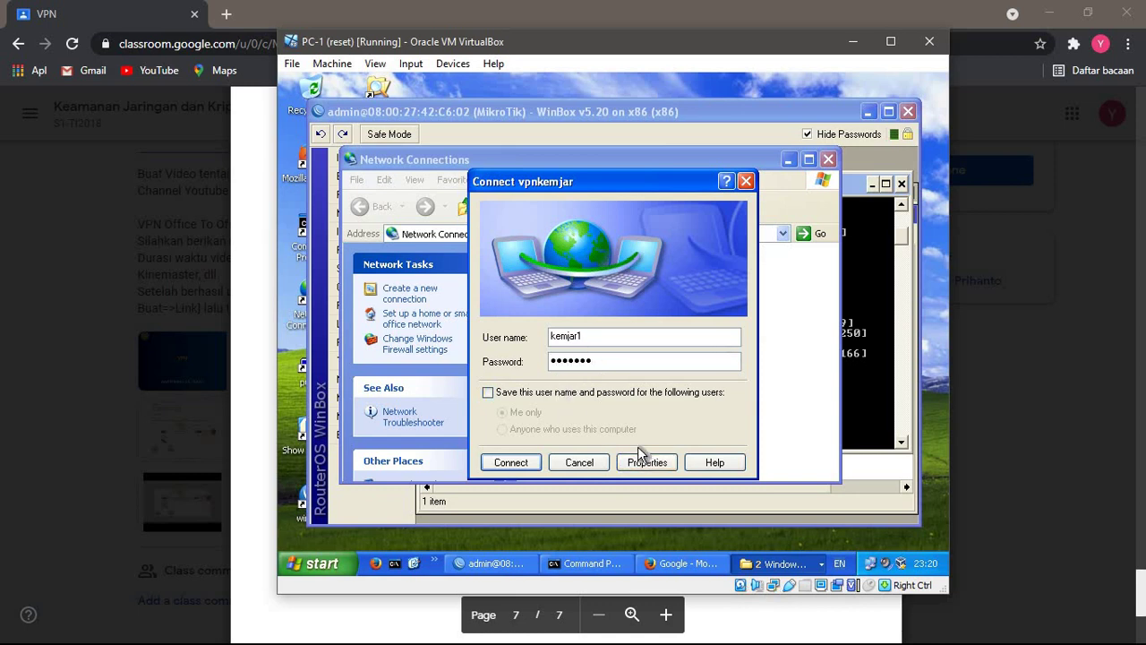
{"action": "key", "text": "BackSpace"}
{"action": "key", "text": "BackSpace"}
{"action": "key", "text": "BackSpace"}
{"action": "key", "text": "BackSpace"}
{"action": "key", "text": "BackSpace"}
{"action": "key", "text": "BackSpace"}
{"action": "key", "text": "BackSpace"}
{"action": "type", "text": "1234567"}
{"action": "left_click", "coordinate": [509, 462]}
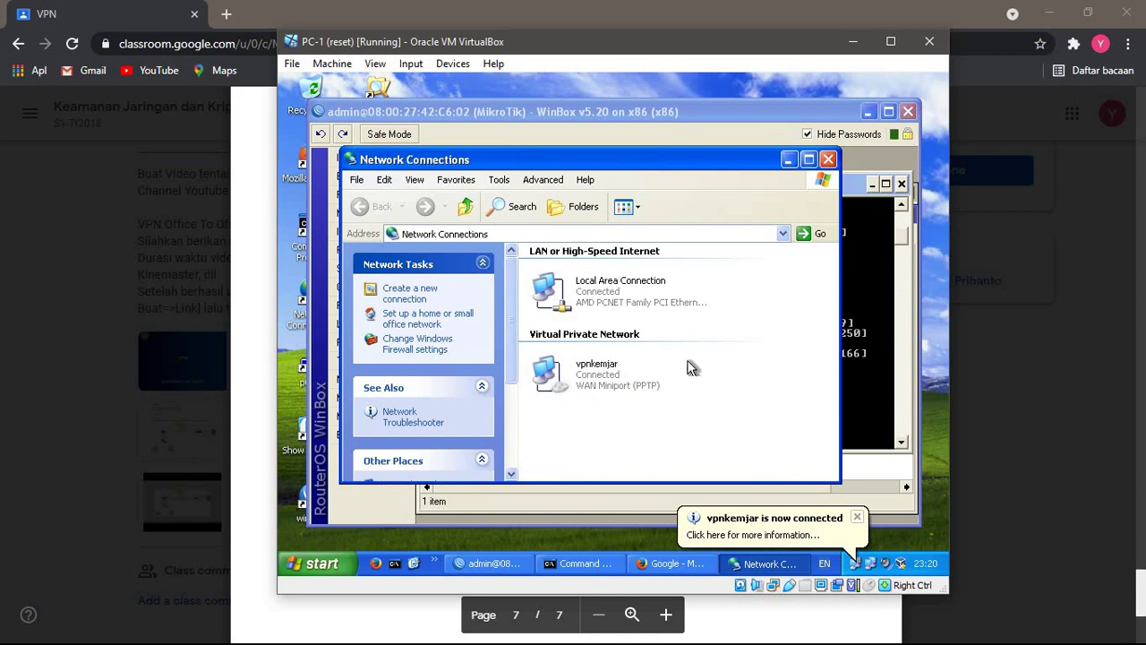
{"action": "left_click", "coordinate": [857, 517]}
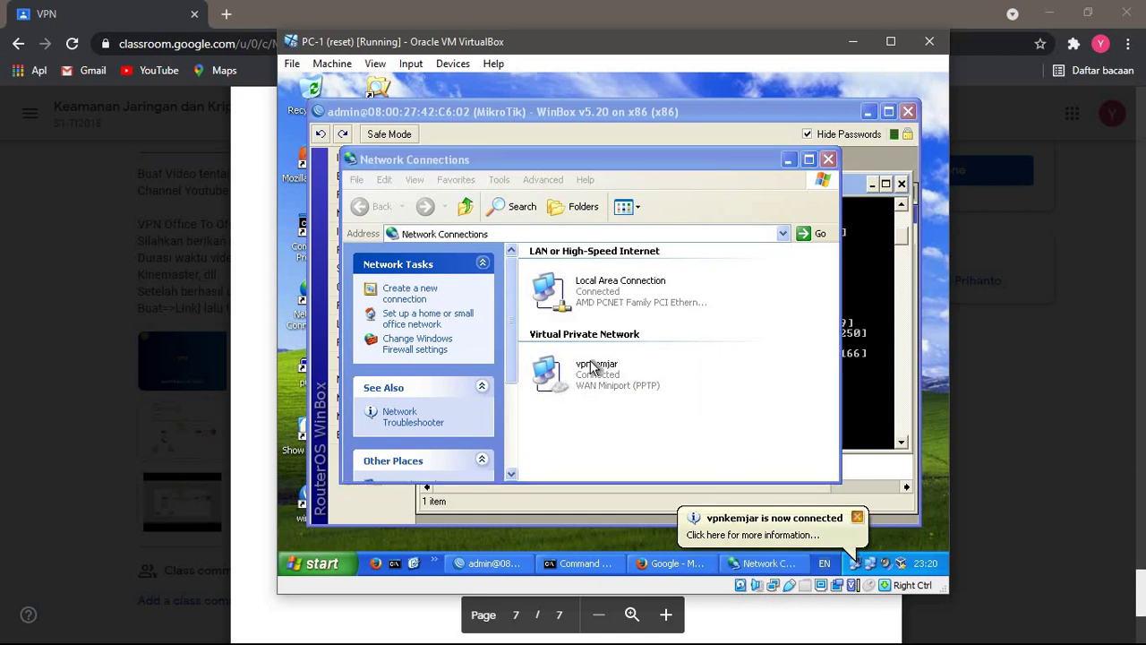
- Rerun tracert to kemjar.formosa-sejati.co.id on PC-1 and review the hops via 192.168.25.1
{"action": "left_click", "coordinate": [876, 427]}
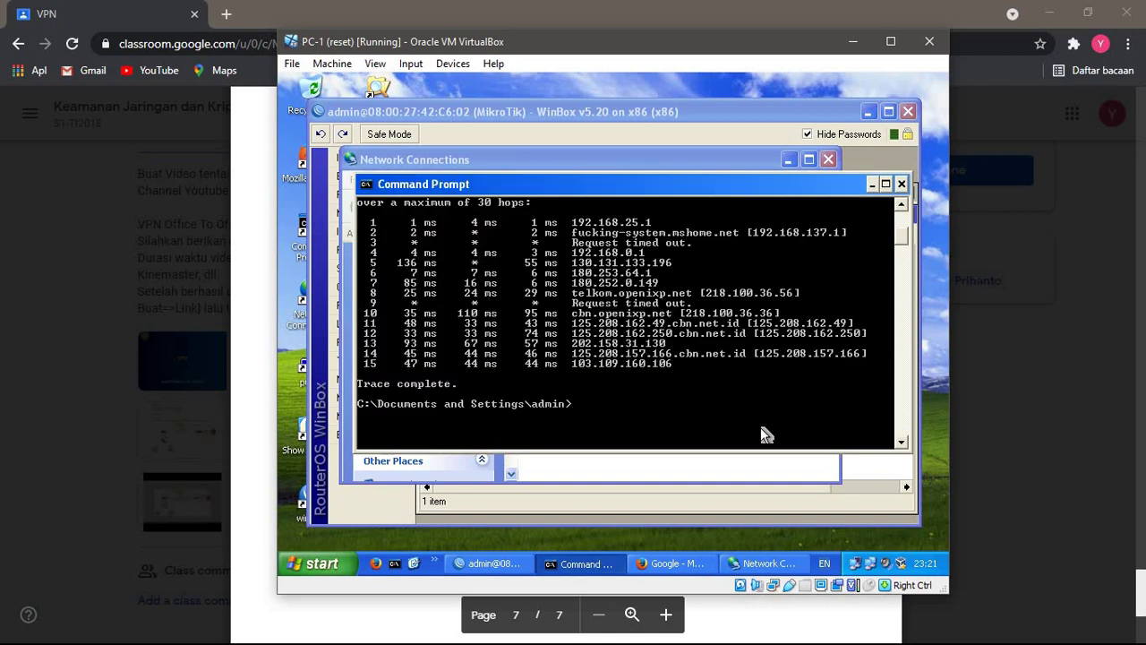
{"action": "key", "text": "Up"}
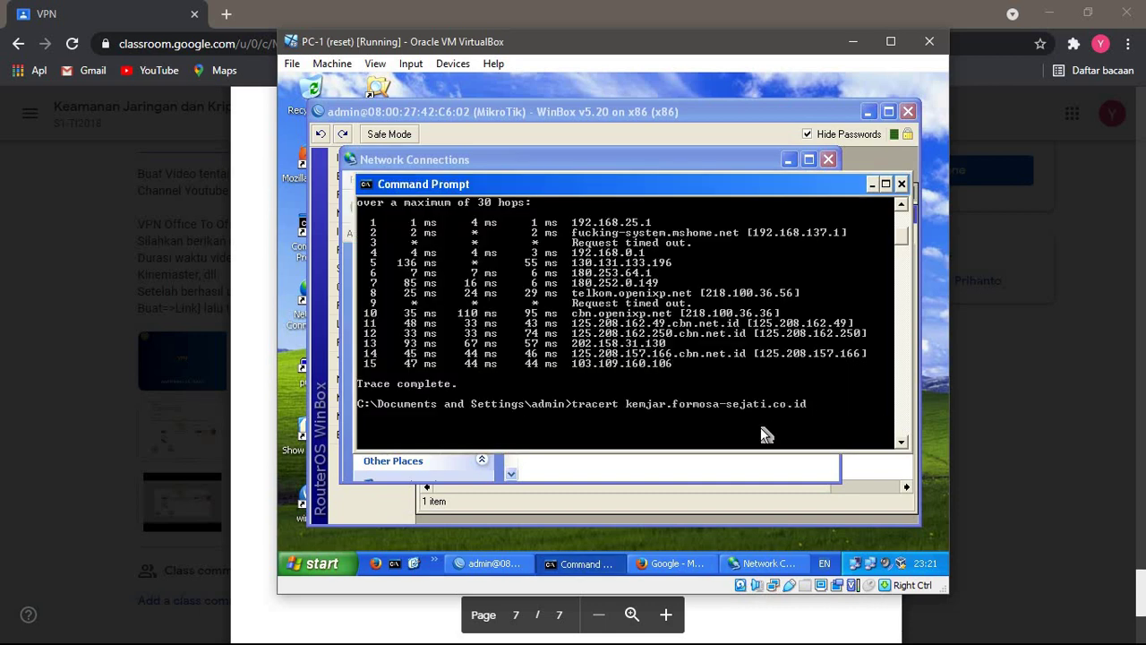
{"action": "key", "text": "Return"}
{"action": "scroll", "coordinate": [732, 409], "scroll_direction": "down", "scroll_amount": 4}
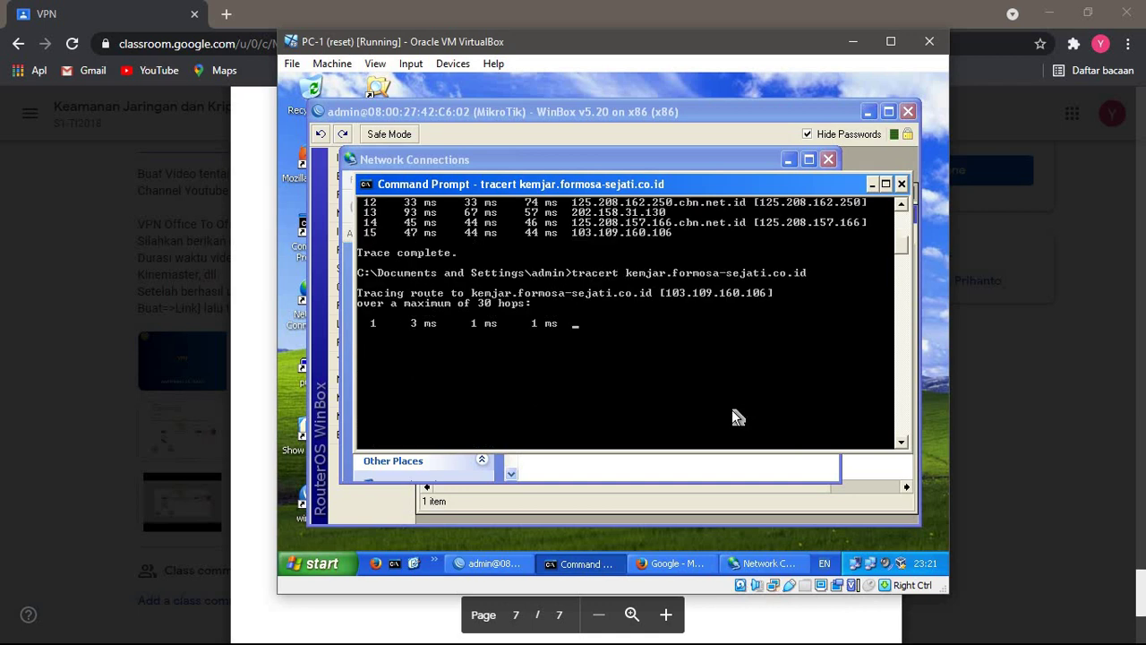
{"action": "scroll", "coordinate": [732, 409], "scroll_direction": "up", "scroll_amount": 2}
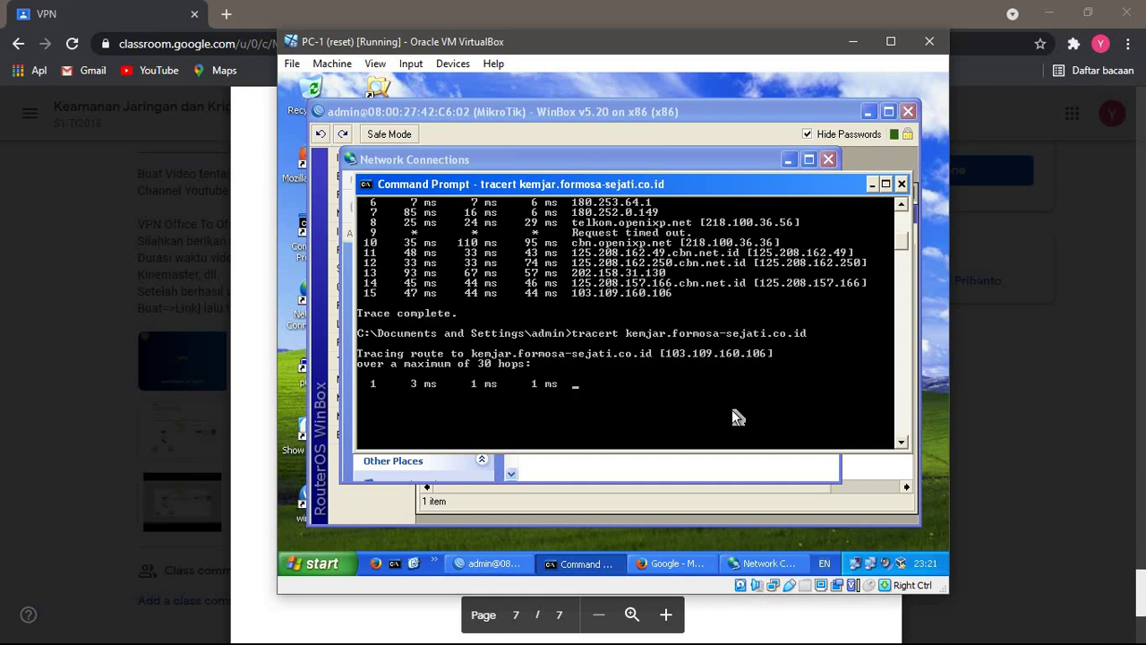
{"action": "scroll", "coordinate": [732, 414], "scroll_direction": "up", "scroll_amount": 1}
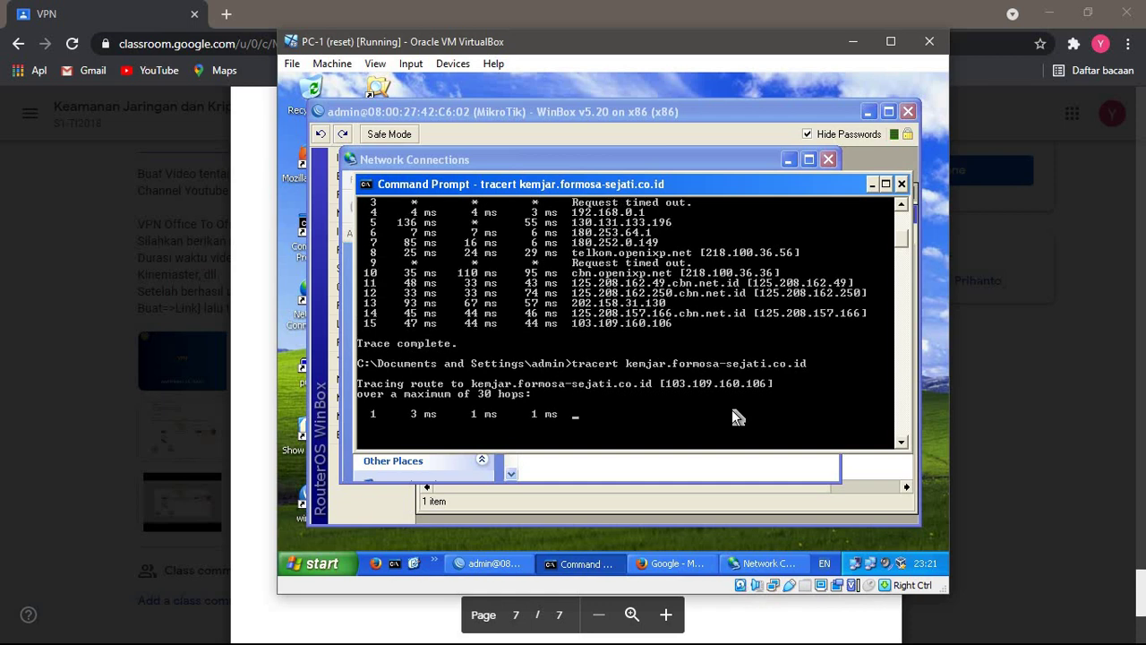
{"action": "scroll", "coordinate": [732, 415], "scroll_direction": "up", "scroll_amount": 4}
{"action": "scroll", "coordinate": [732, 409], "scroll_direction": "down", "scroll_amount": 9}
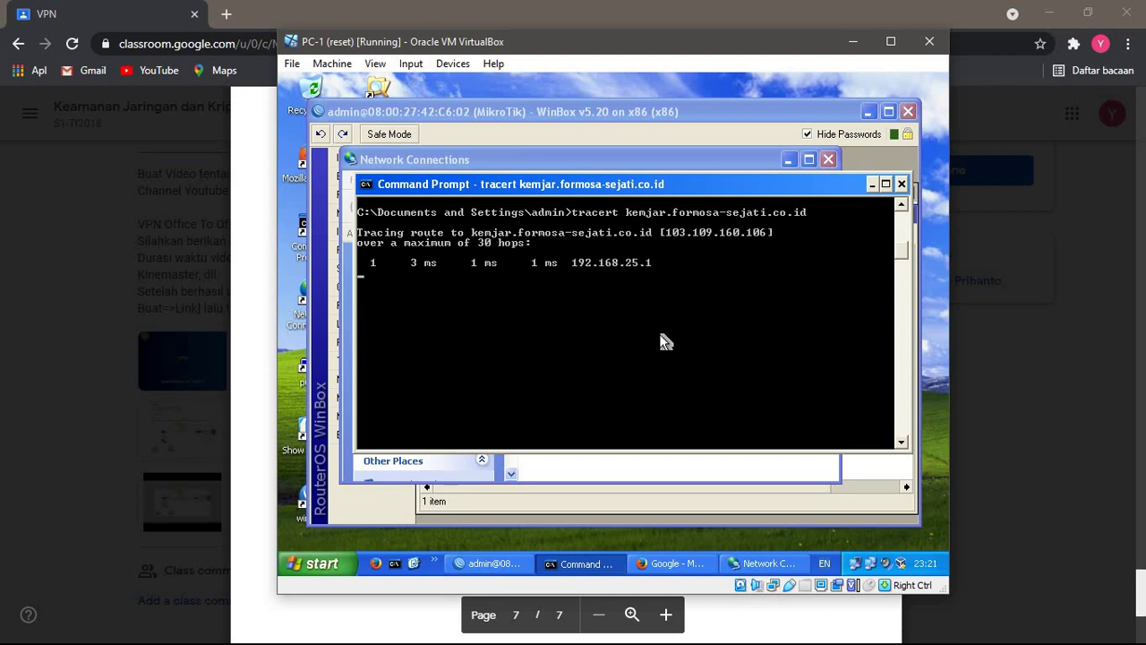
{"action": "scroll", "coordinate": [663, 340], "scroll_direction": "up", "scroll_amount": 2}
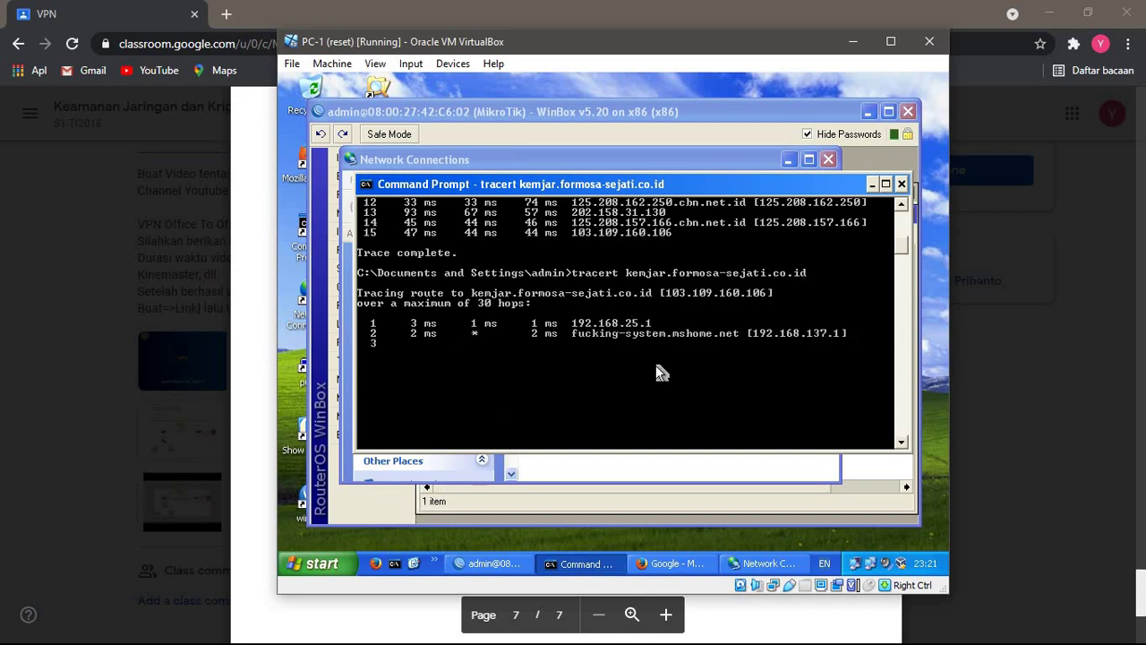
{"action": "scroll", "coordinate": [659, 371], "scroll_direction": "up", "scroll_amount": 2}
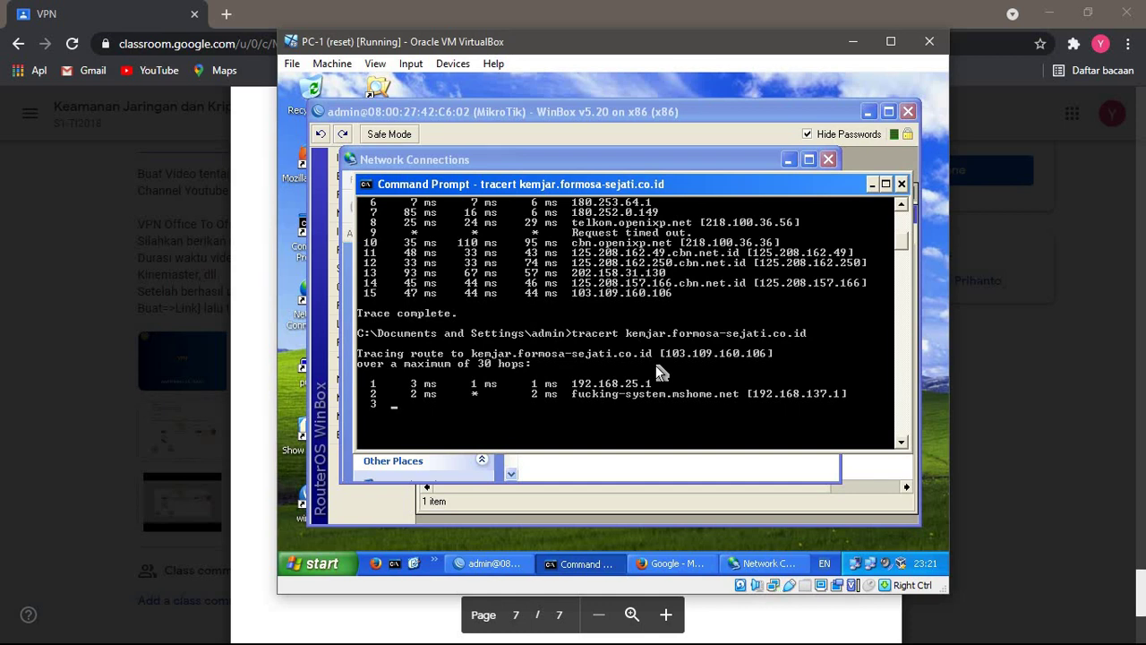
- Check vpnkemjar's status and properties, stop the traceroute with Ctrl+C, and return to Classroom
{"action": "double_click", "coordinate": [855, 563]}
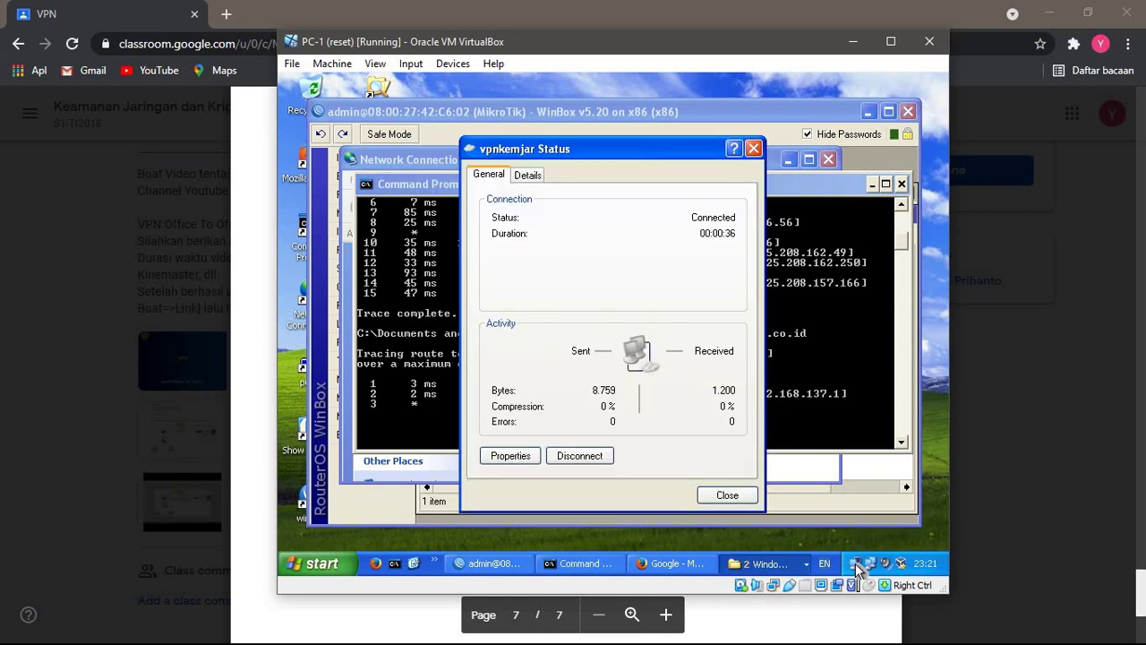
{"action": "left_click", "coordinate": [510, 456]}
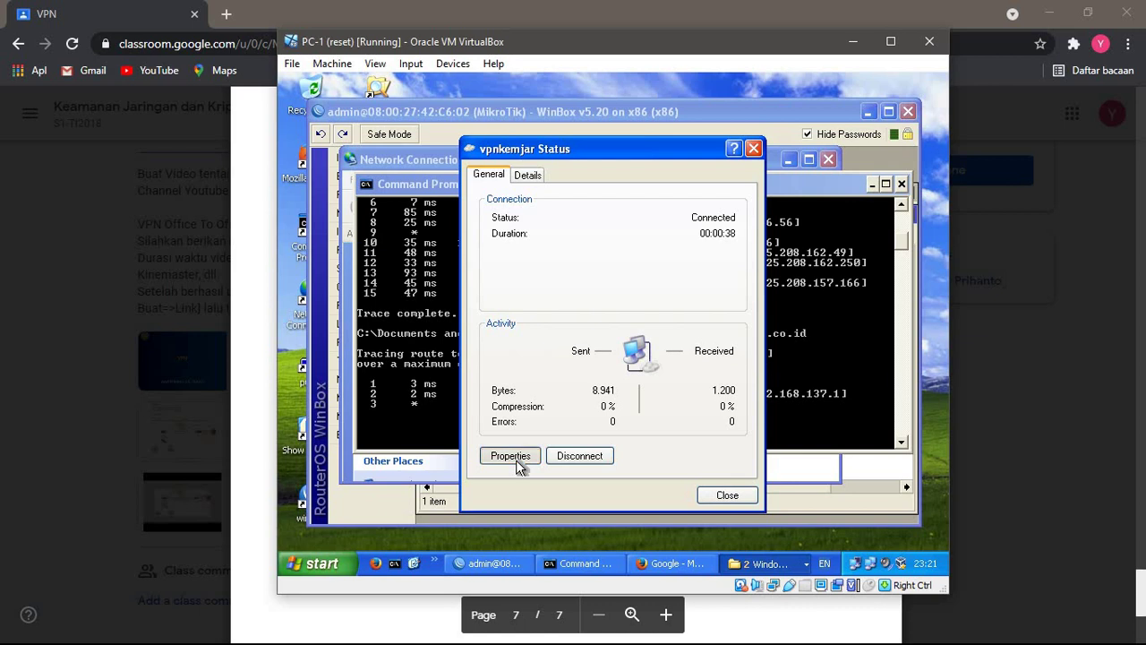
{"action": "left_click", "coordinate": [753, 150]}
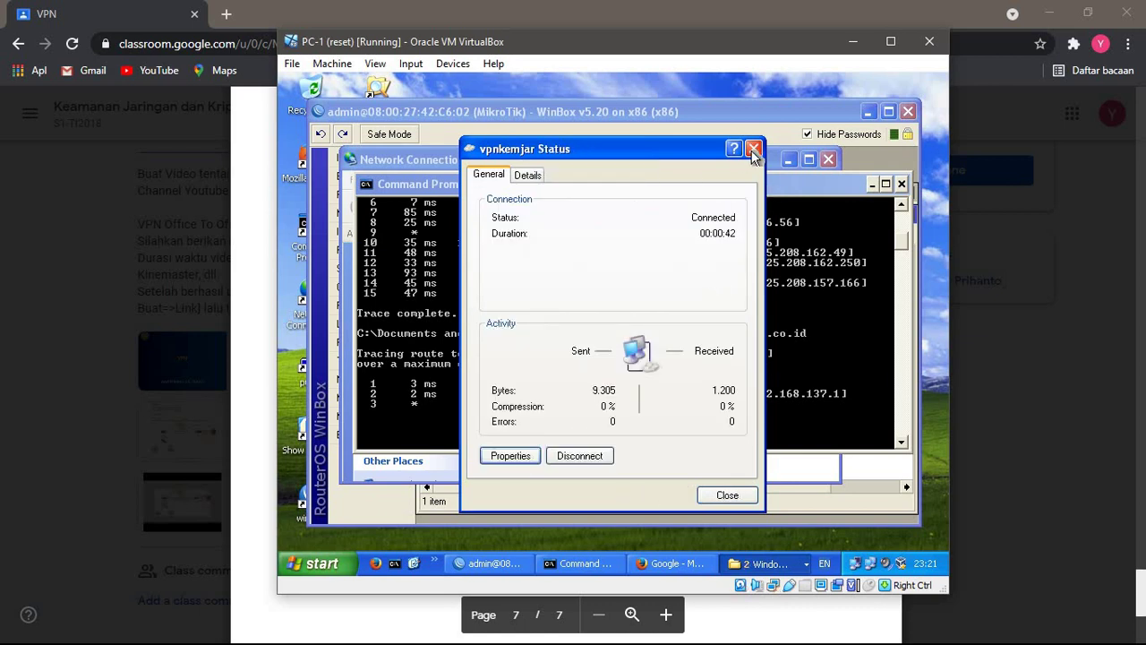
{"action": "left_click", "coordinate": [753, 150]}
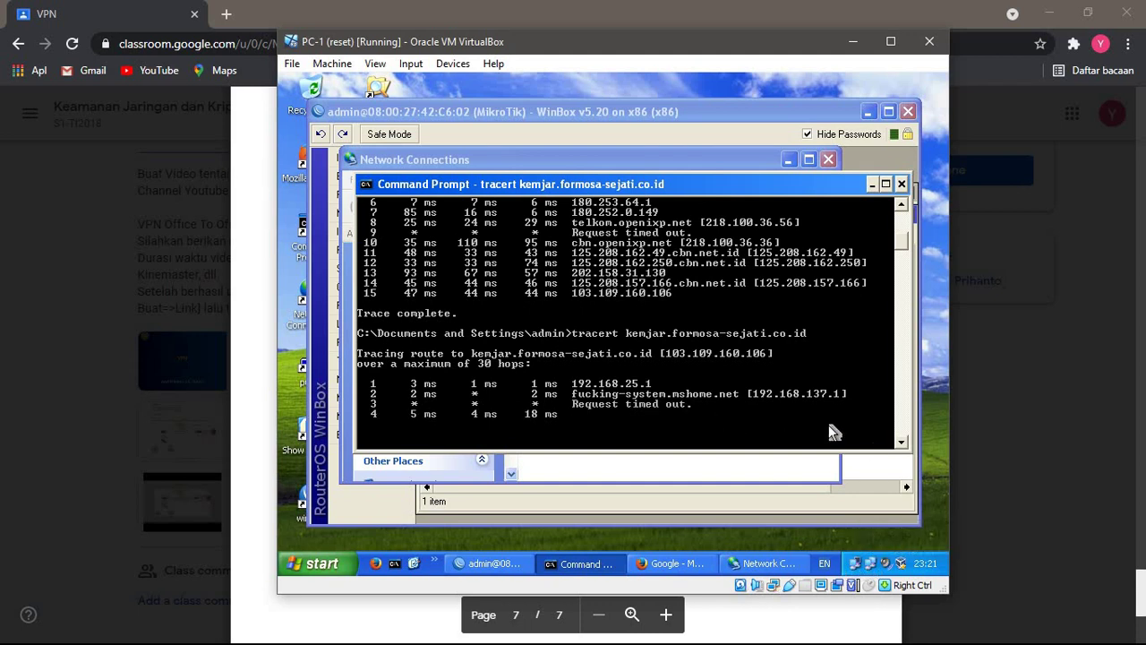
{"action": "key", "text": "ctrl+c"}
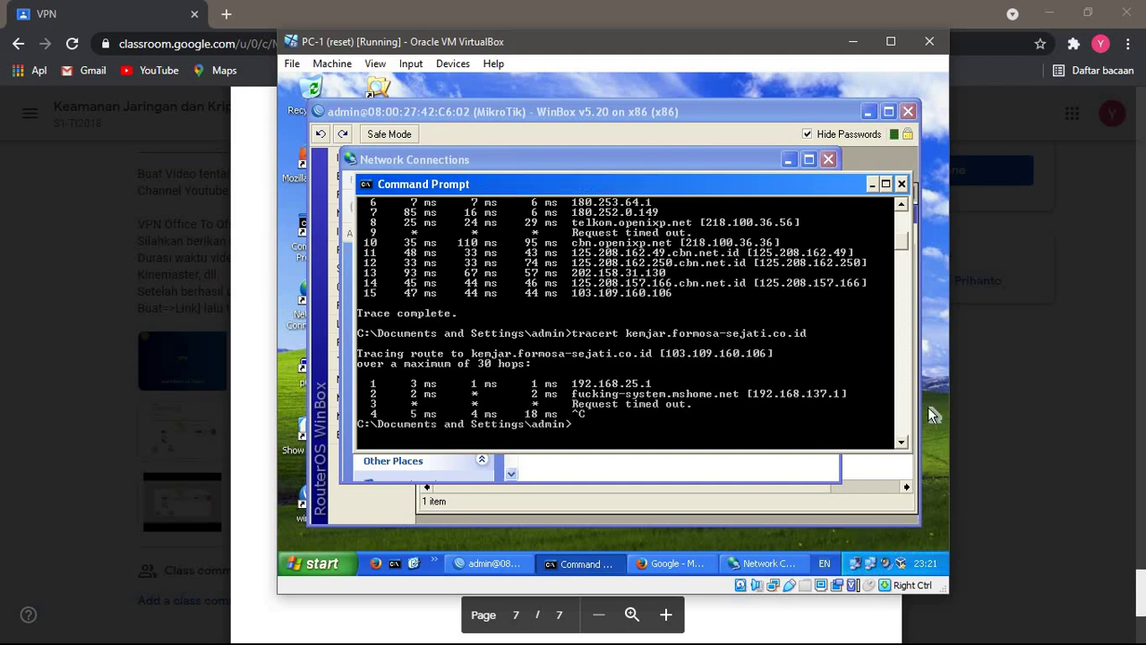
{"action": "left_click", "coordinate": [961, 418]}
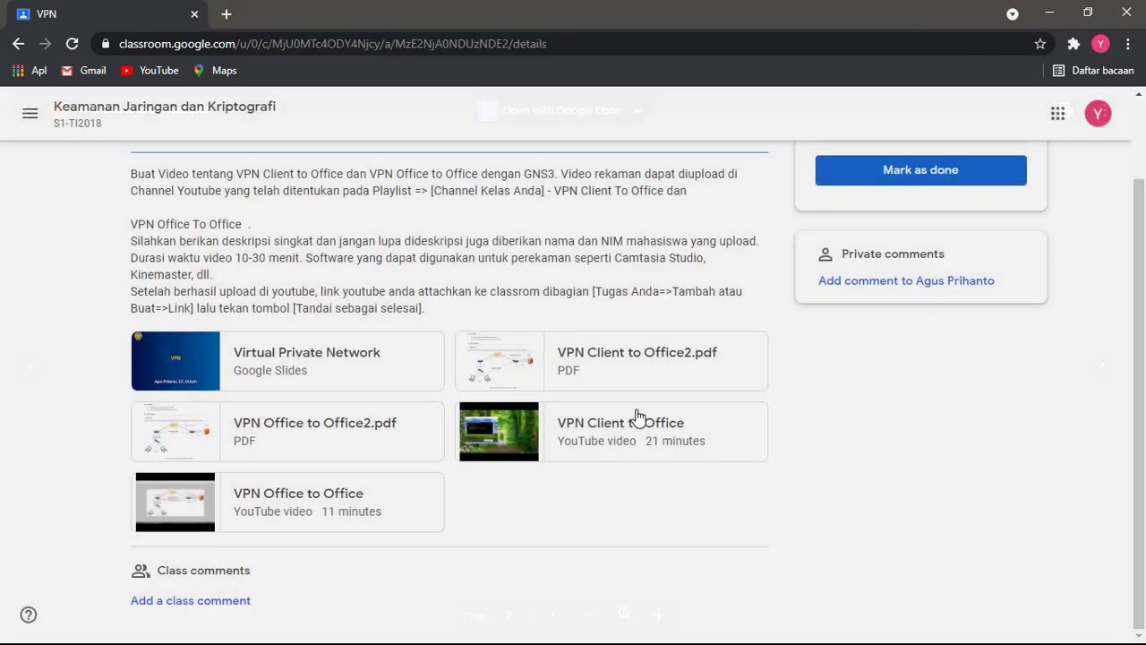
- Review pages 6 and 7 of the VPN Client to Office2.pdf handout, then return to PC-1
{"action": "left_click", "coordinate": [623, 357]}
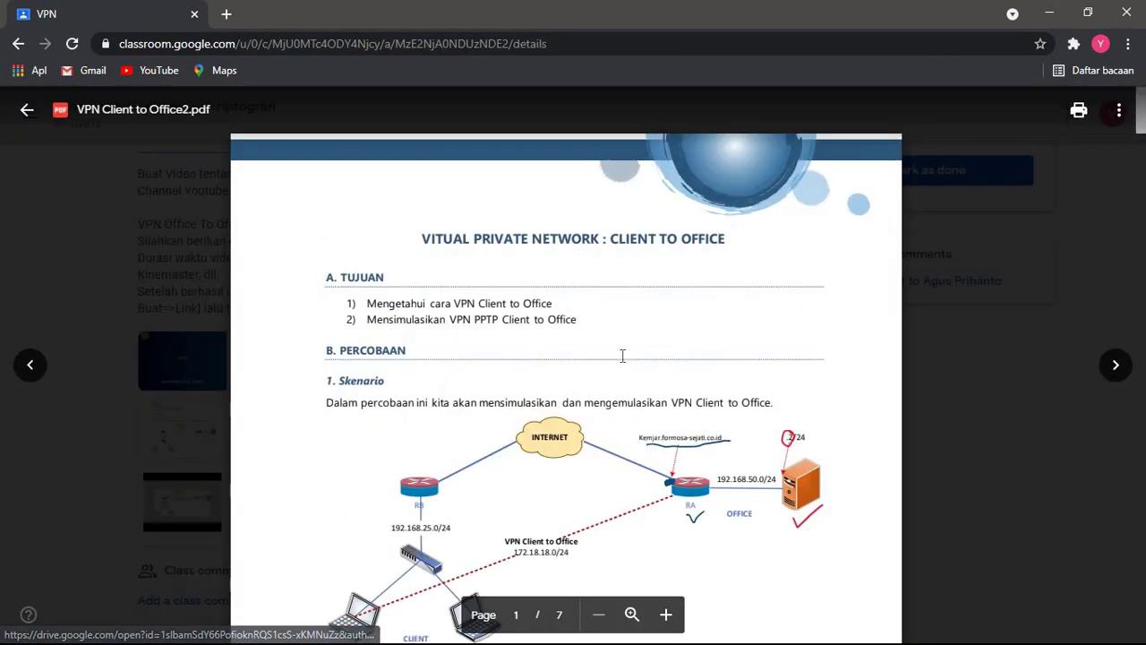
{"action": "scroll", "coordinate": [622, 356], "scroll_direction": "down", "scroll_amount": 20}
{"action": "scroll", "coordinate": [623, 357], "scroll_direction": "down", "scroll_amount": 15}
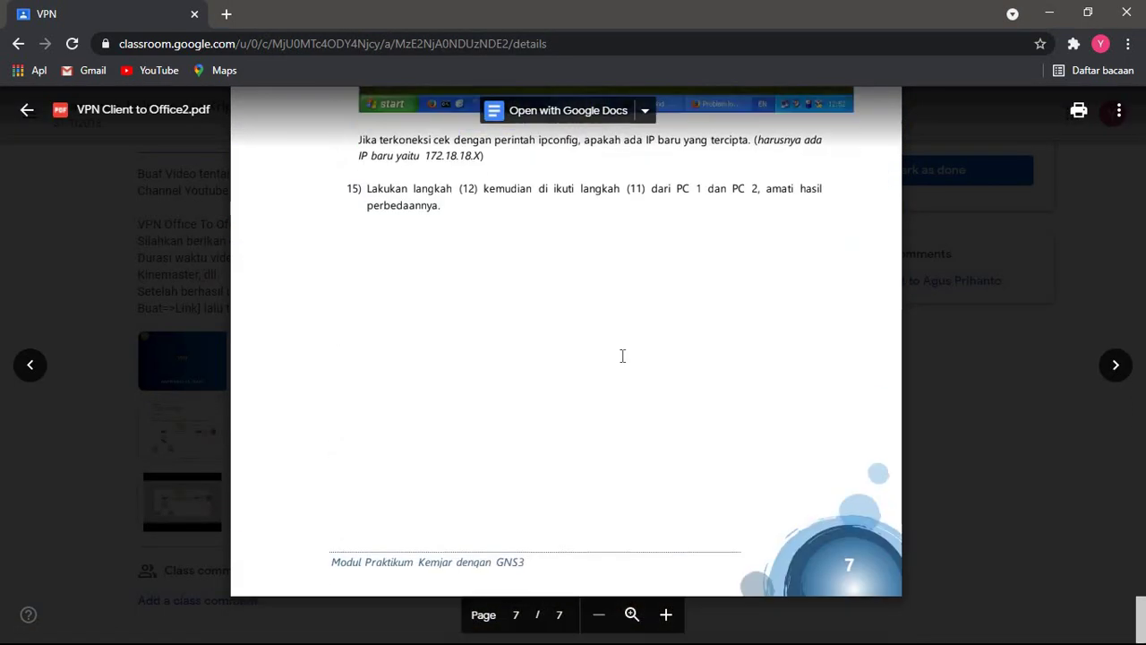
{"action": "scroll", "coordinate": [623, 357], "scroll_direction": "up", "scroll_amount": 10}
{"action": "scroll", "coordinate": [625, 355], "scroll_direction": "down", "scroll_amount": 8}
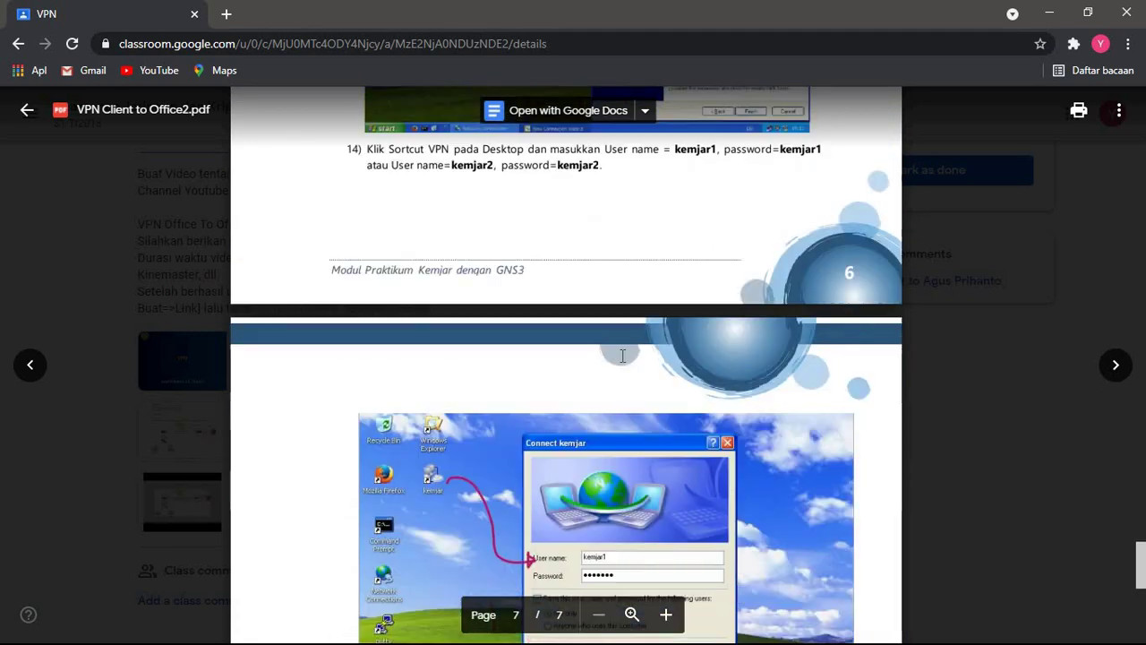
{"action": "scroll", "coordinate": [638, 242], "scroll_direction": "down", "scroll_amount": 4}
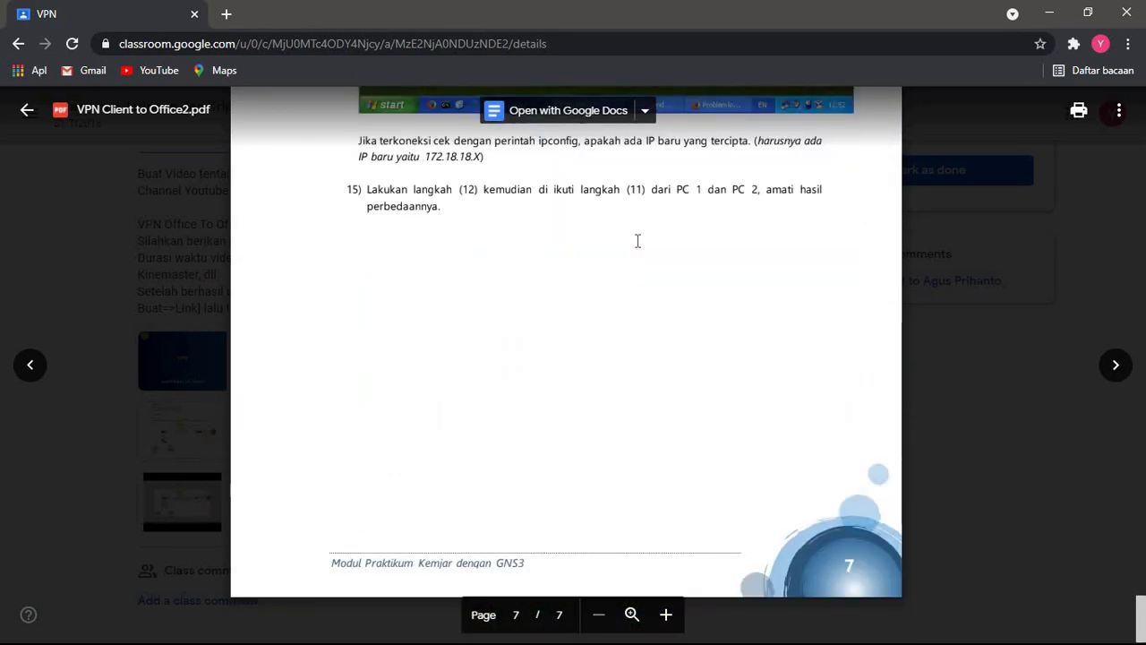
{"action": "scroll", "coordinate": [638, 241], "scroll_direction": "up", "scroll_amount": 2}
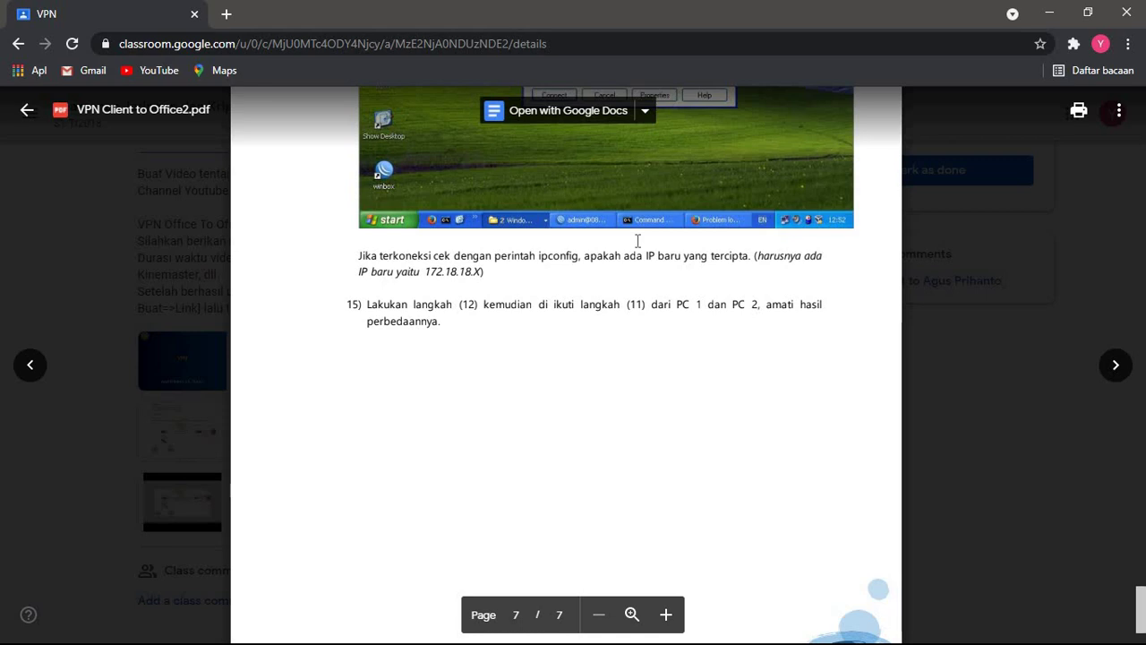
{"action": "scroll", "coordinate": [638, 241], "scroll_direction": "up", "scroll_amount": 3}
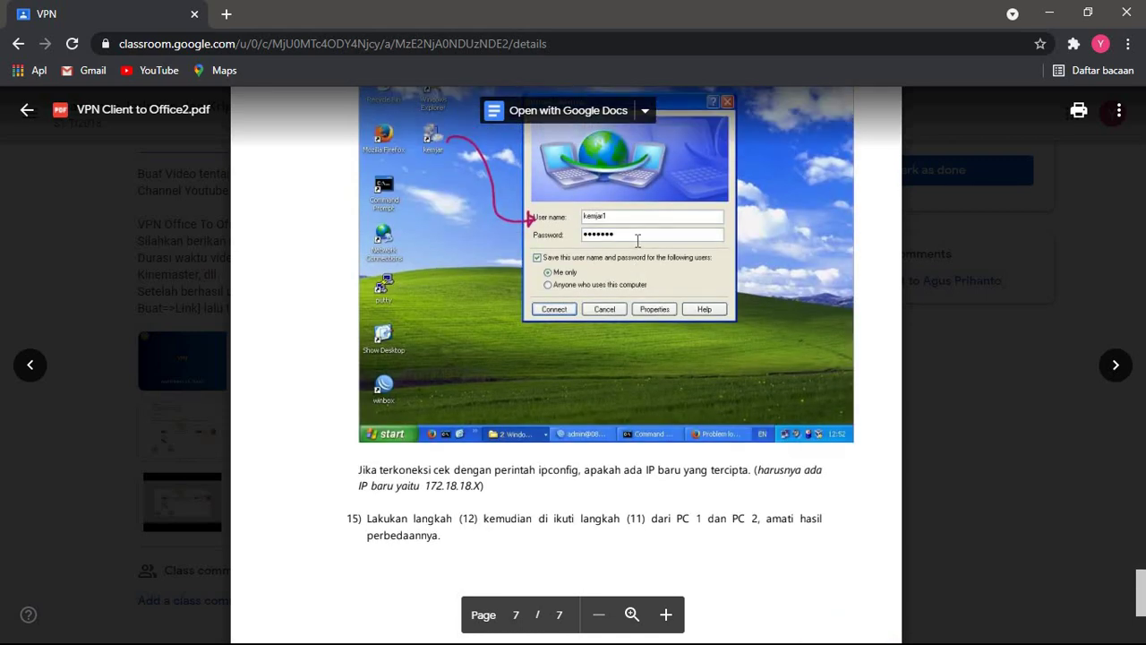
{"action": "scroll", "coordinate": [638, 241], "scroll_direction": "up", "scroll_amount": 8}
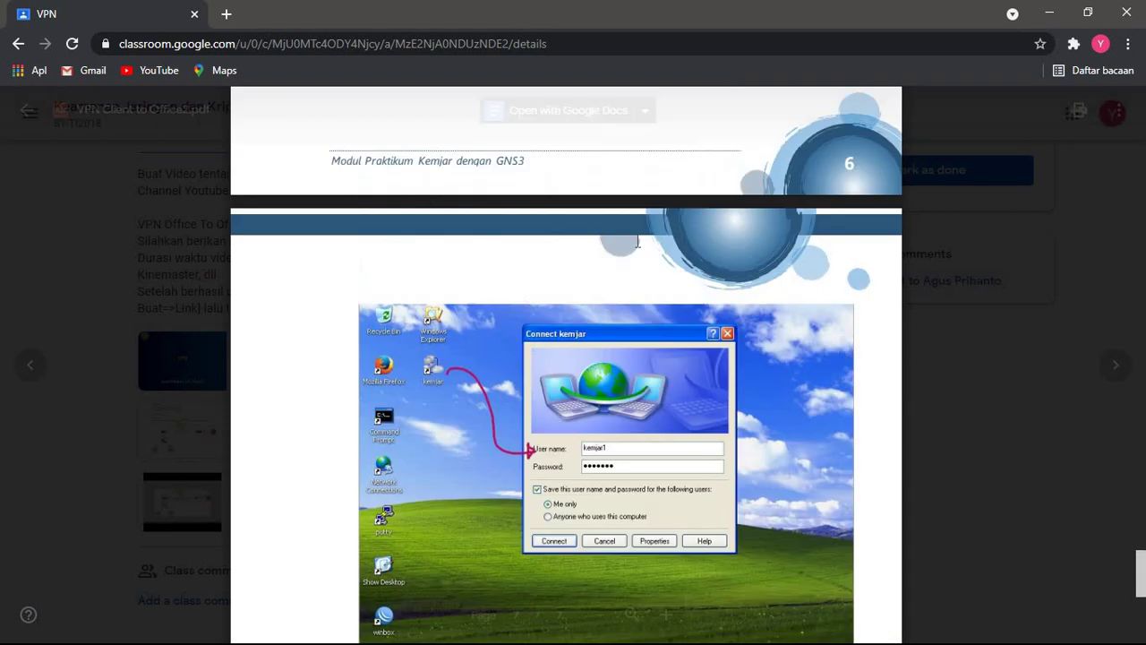
{"action": "scroll", "coordinate": [638, 241], "scroll_direction": "up", "scroll_amount": 3}
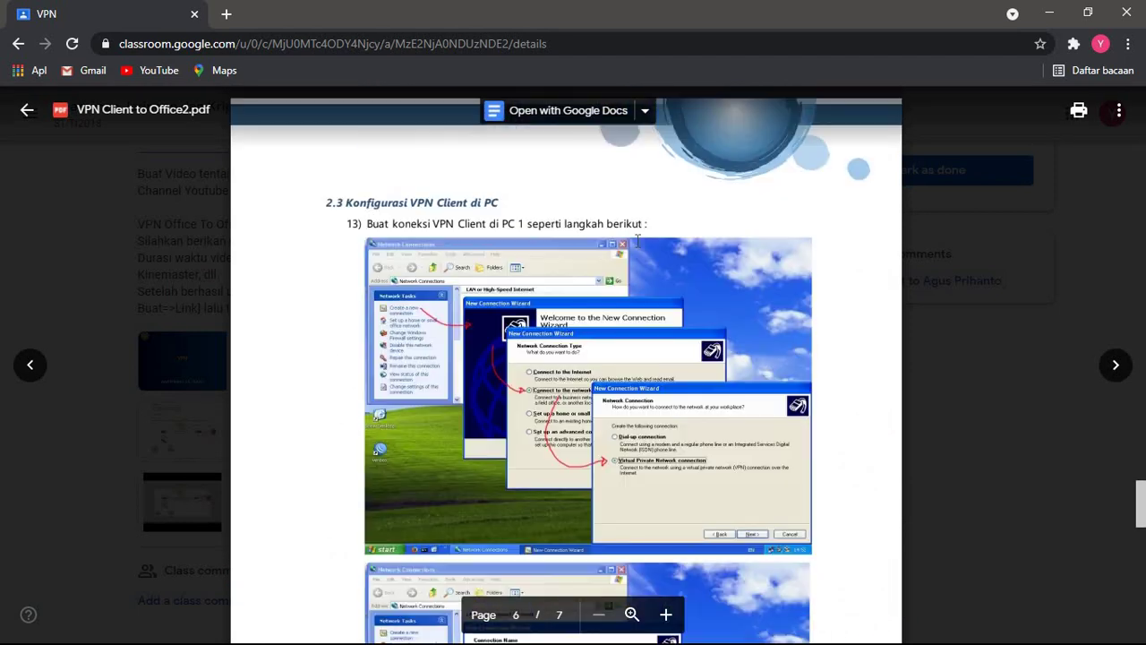
{"action": "scroll", "coordinate": [638, 241], "scroll_direction": "down", "scroll_amount": 5}
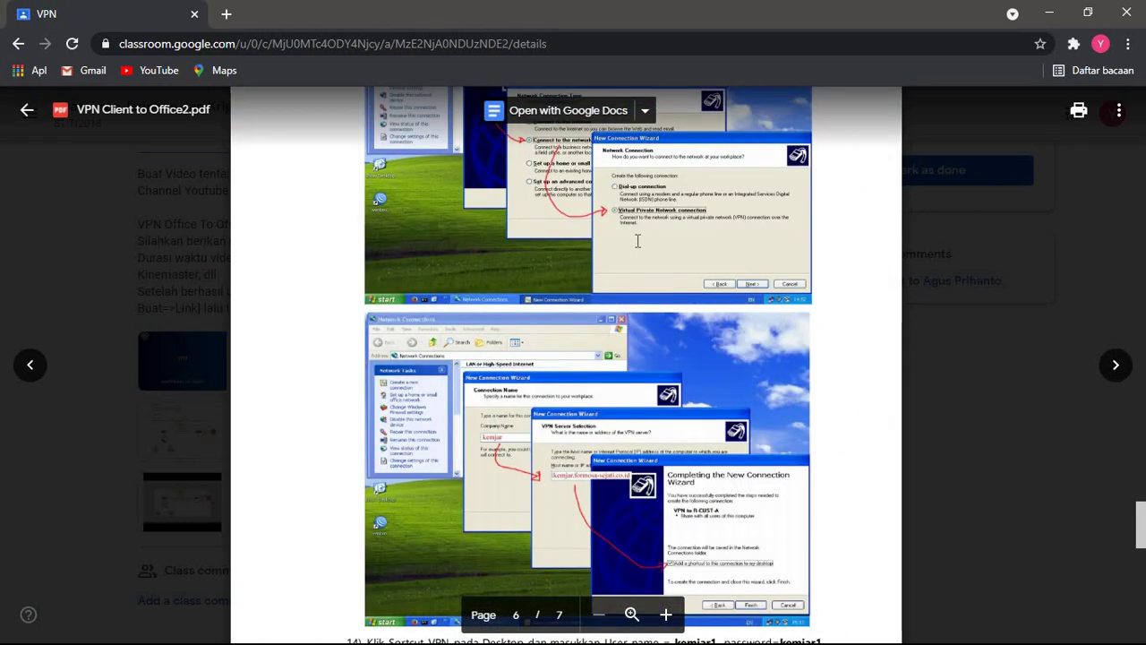
{"action": "scroll", "coordinate": [638, 241], "scroll_direction": "down", "scroll_amount": 5}
{"action": "key", "text": "alt+Tab"}
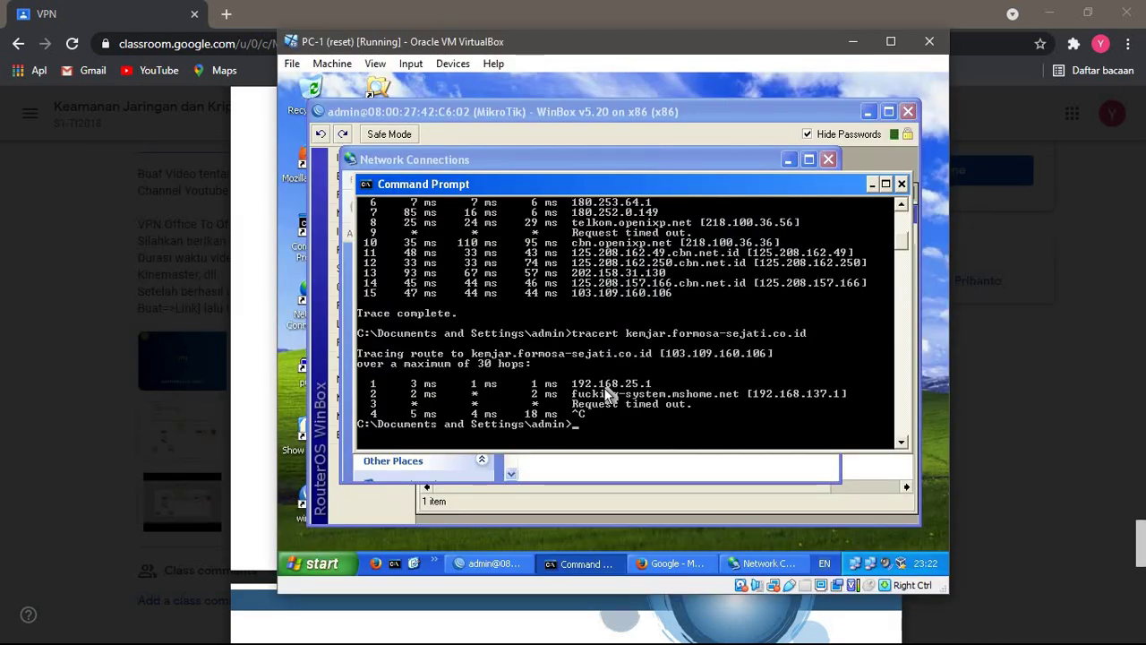
- Ping kemjar.formosa-sejati.co.id from PC-1 (4 replies, 0% loss), then rerun the tracert
{"action": "type", "text": "ping kemjar.formosa-"}
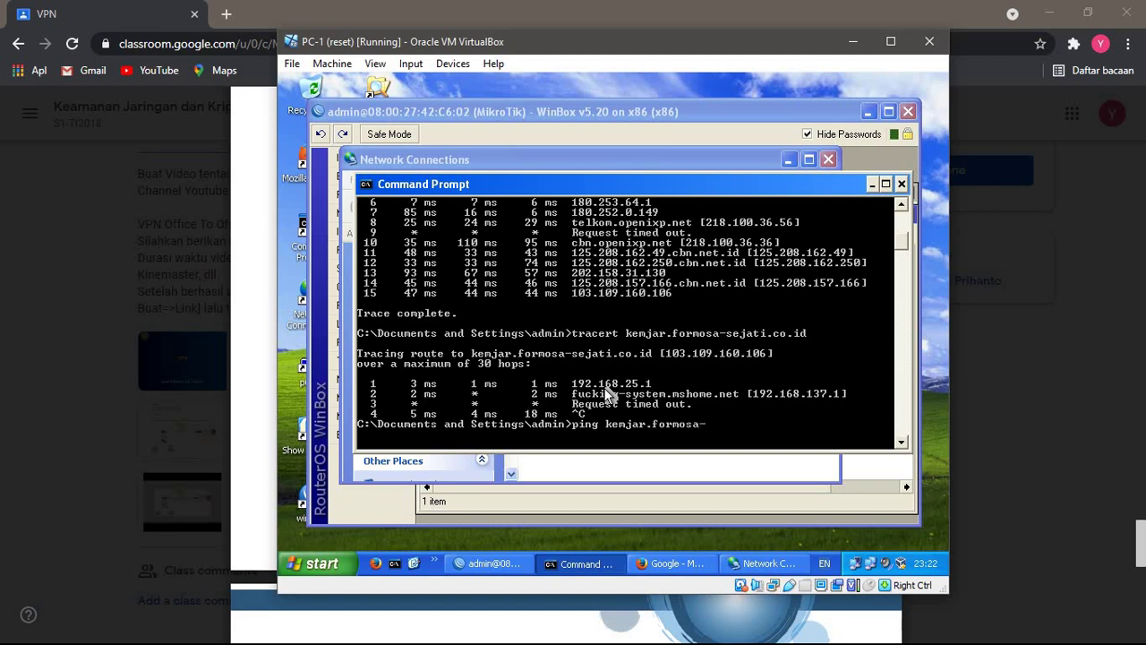
{"action": "type", "text": "sejati.co.id"}
{"action": "key", "text": "Return"}
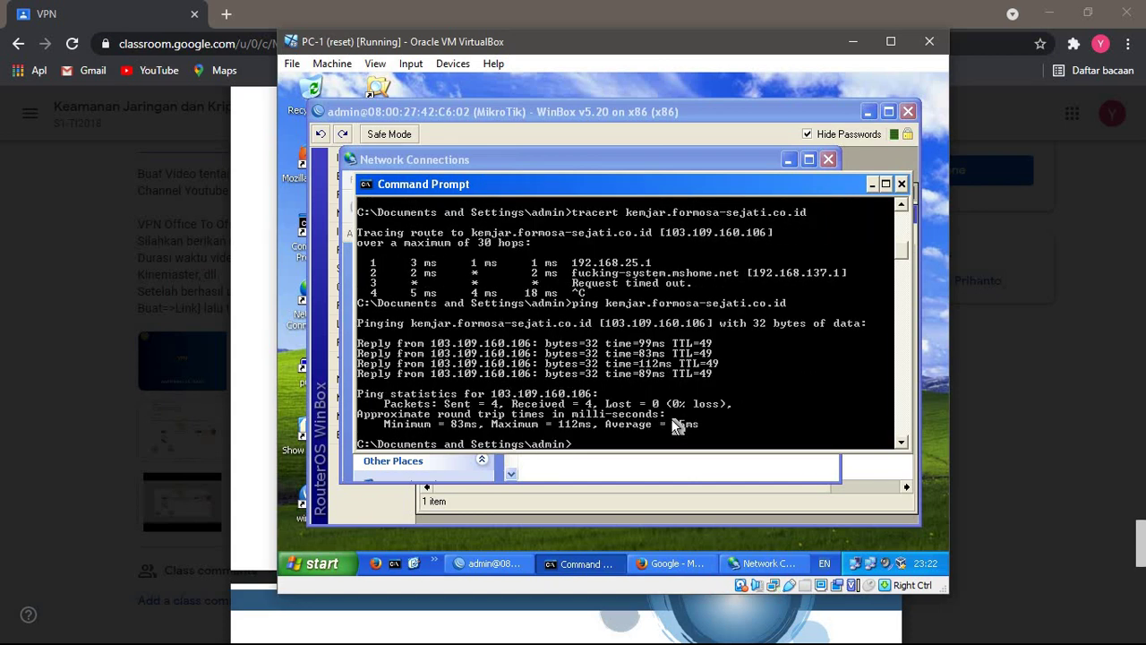
{"action": "key", "text": "Up"}
{"action": "key", "text": "Up"}
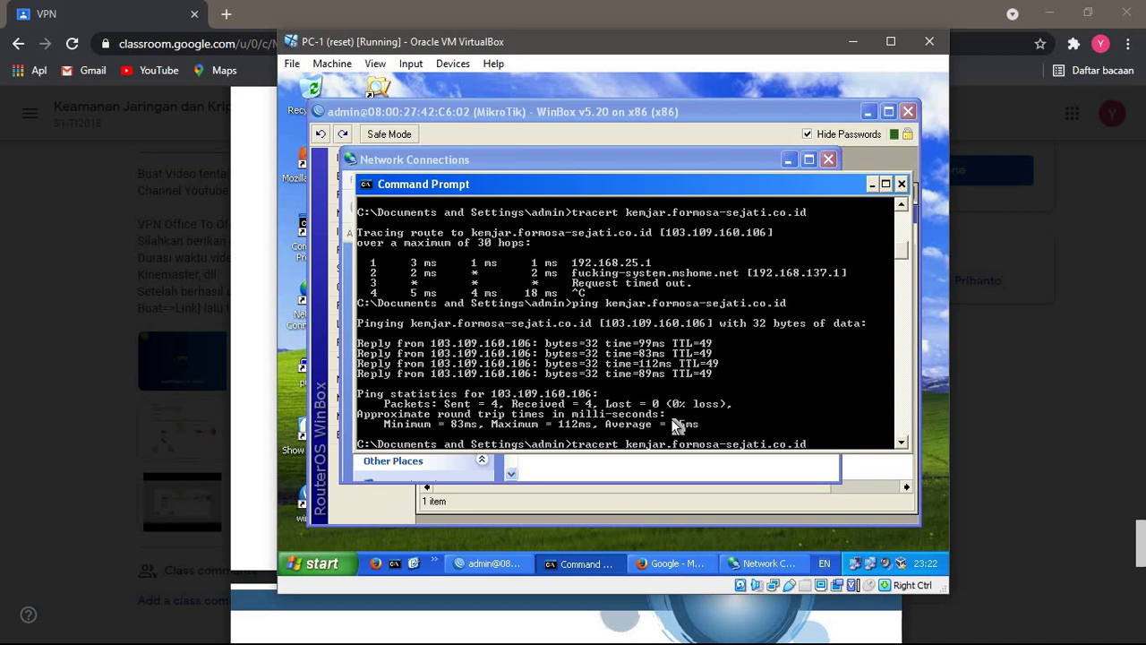
{"action": "key", "text": "Return"}
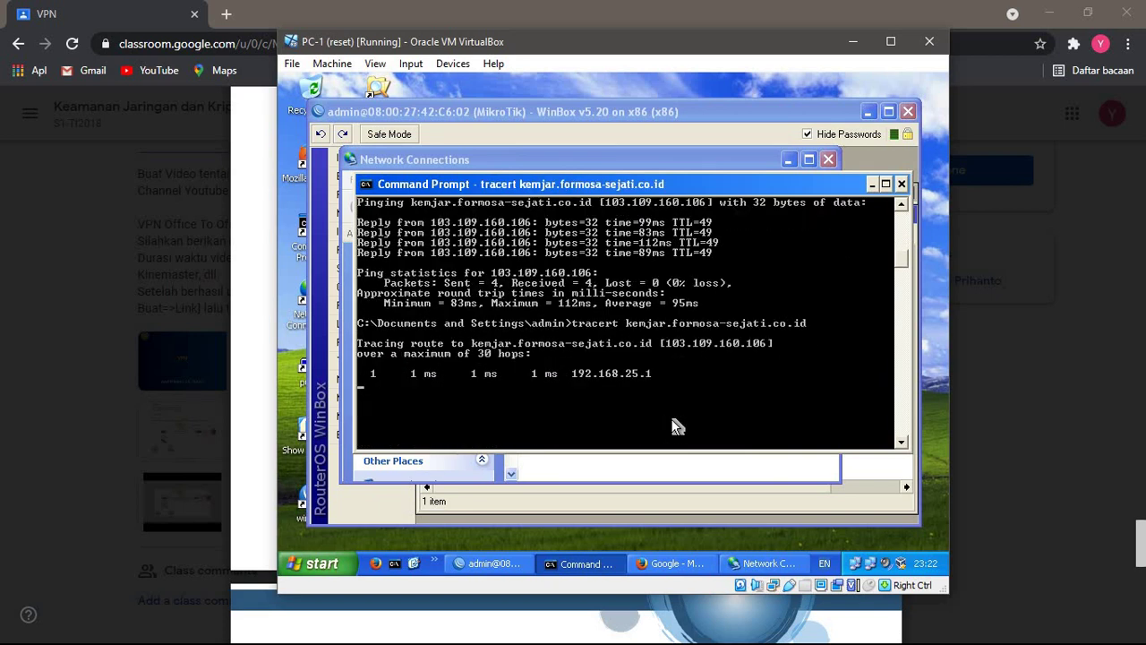
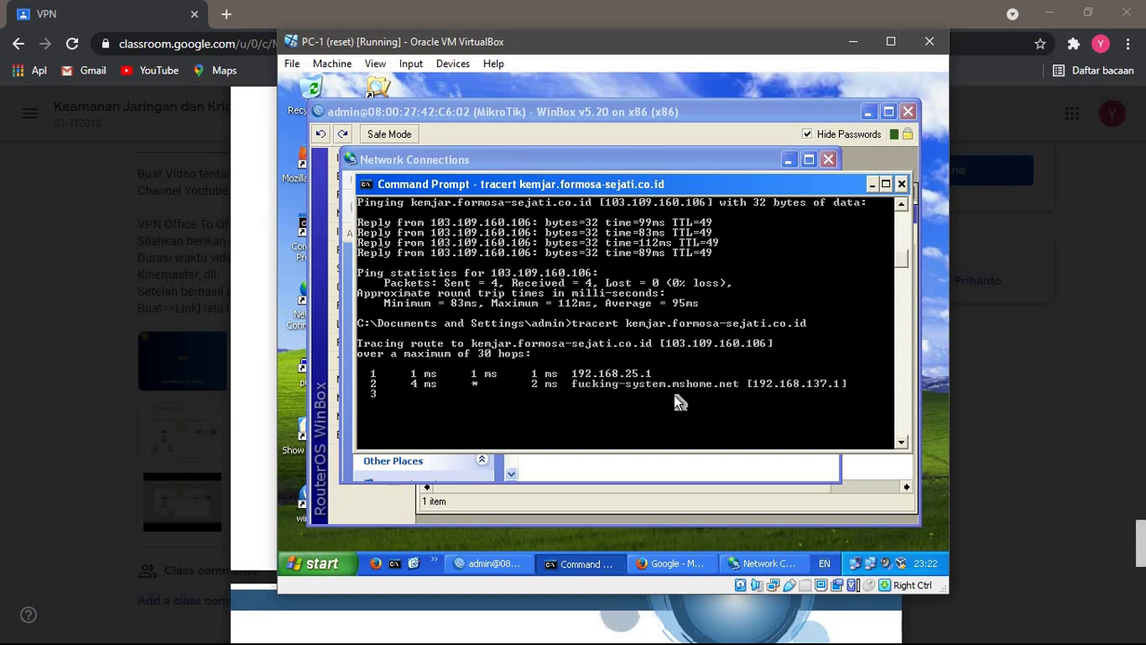
- Review PC-1's earlier ping and tracert output, then bring WinBox's Firewall NAT list forward
{"action": "scroll", "coordinate": [674, 395], "scroll_direction": "up", "scroll_amount": 8}
{"action": "scroll", "coordinate": [678, 401], "scroll_direction": "down", "scroll_amount": 8}
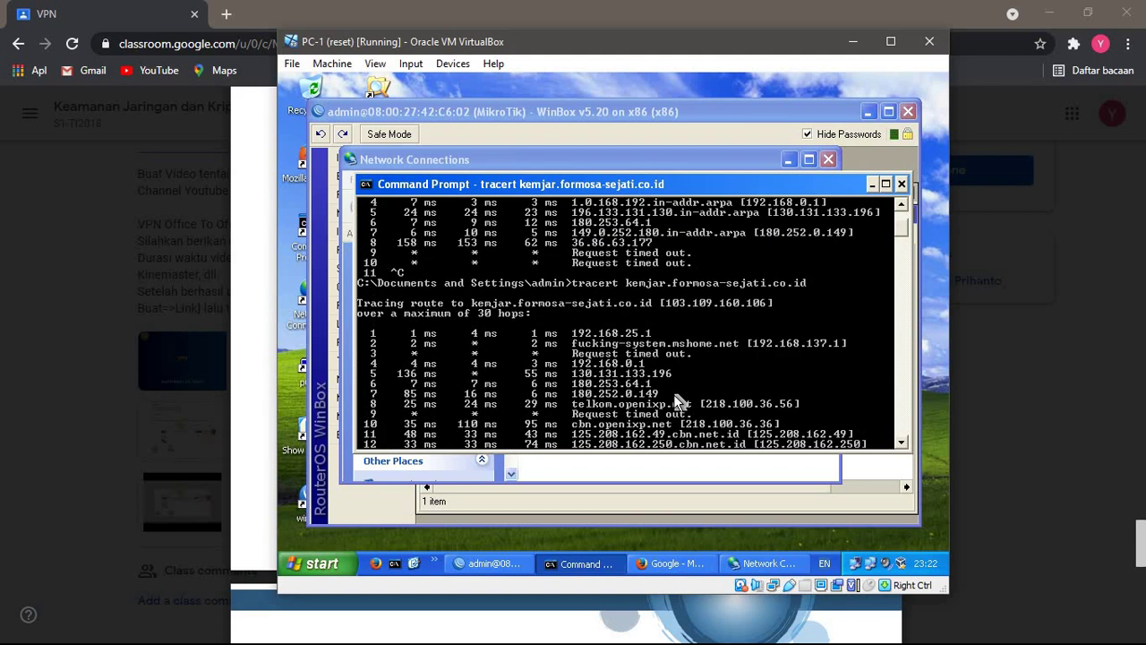
{"action": "scroll", "coordinate": [678, 401], "scroll_direction": "up", "scroll_amount": 2}
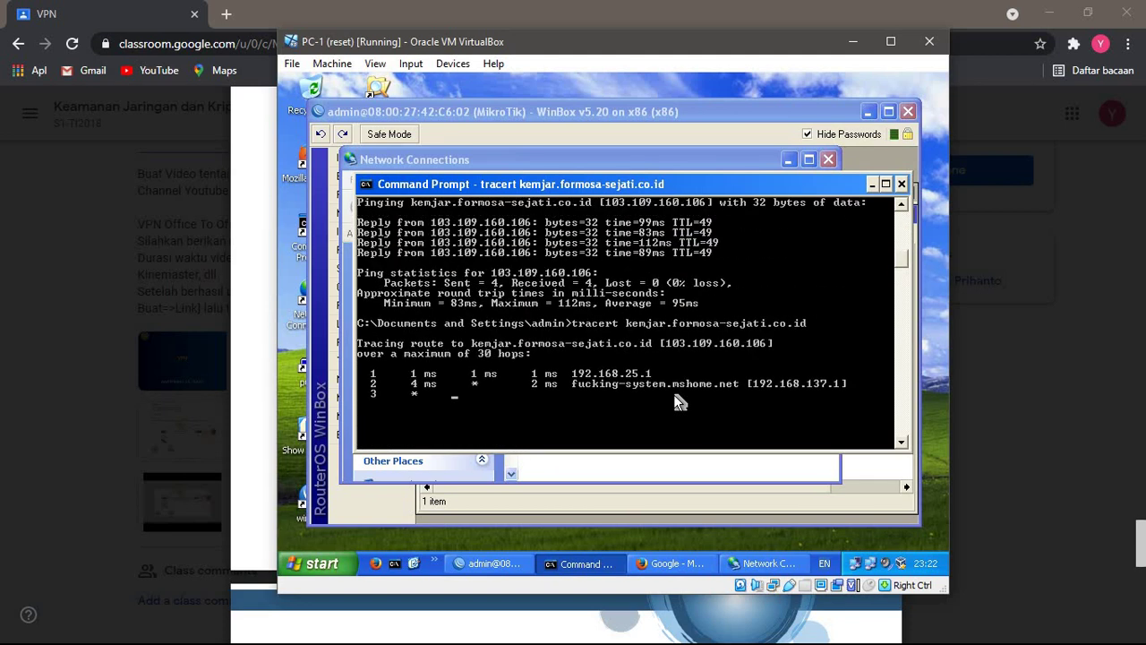
{"action": "left_click", "coordinate": [793, 494]}
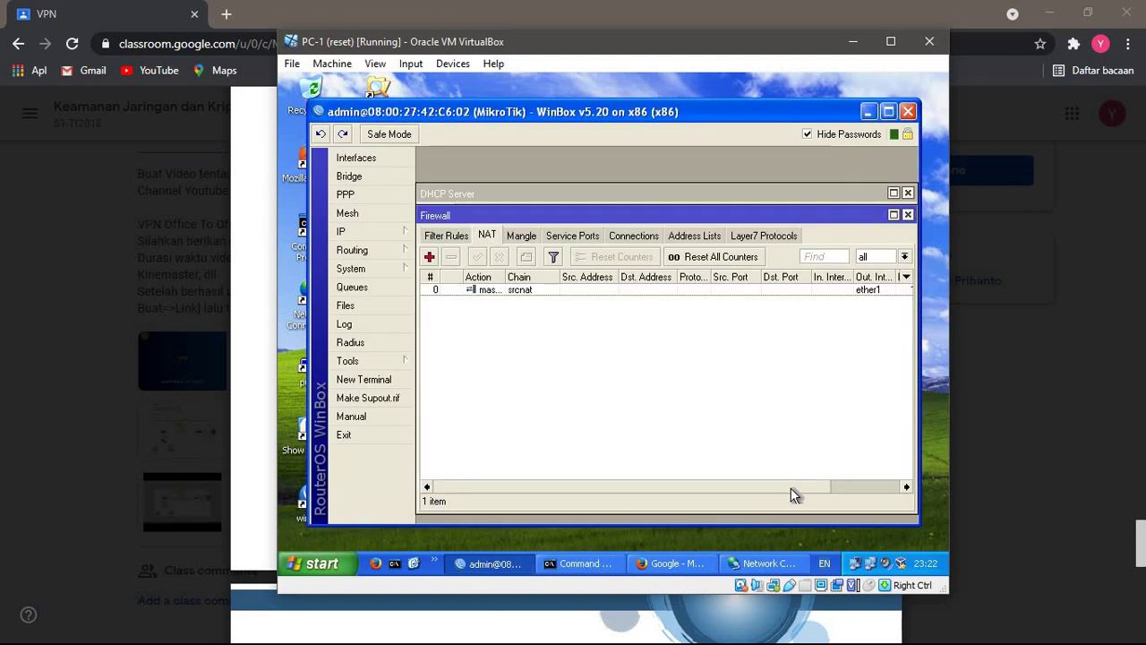
- Disconnect and reconnect the vpnkemjar PPTP VPN until it reads Connected, then launch Firefox
{"action": "left_click", "coordinate": [744, 564]}
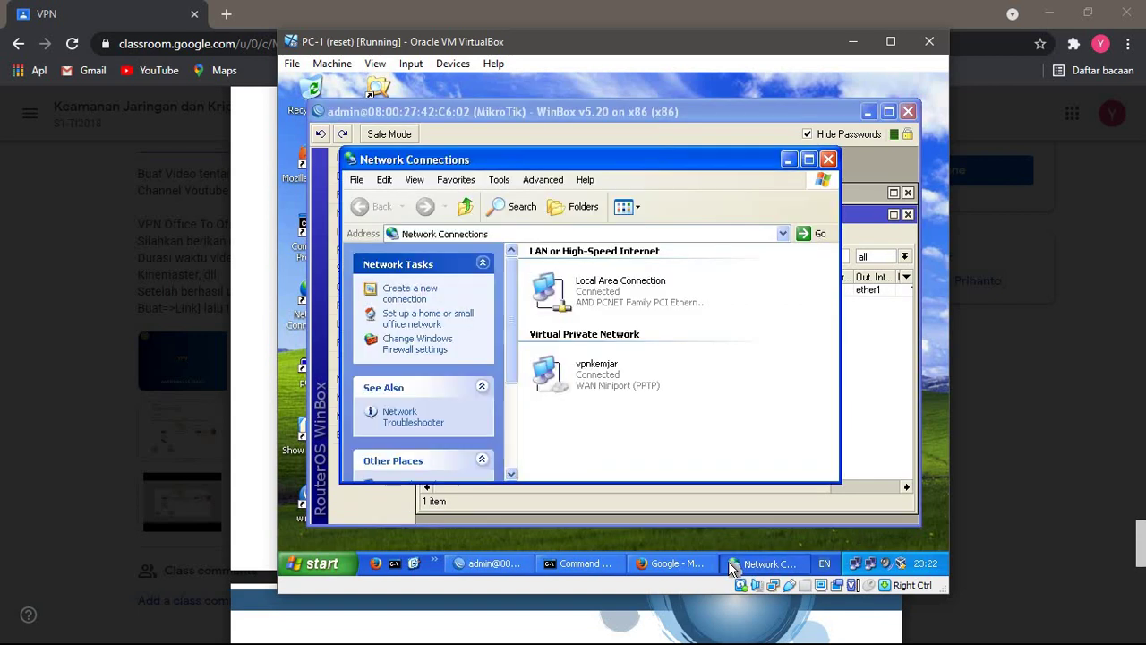
{"action": "right_click", "coordinate": [584, 375]}
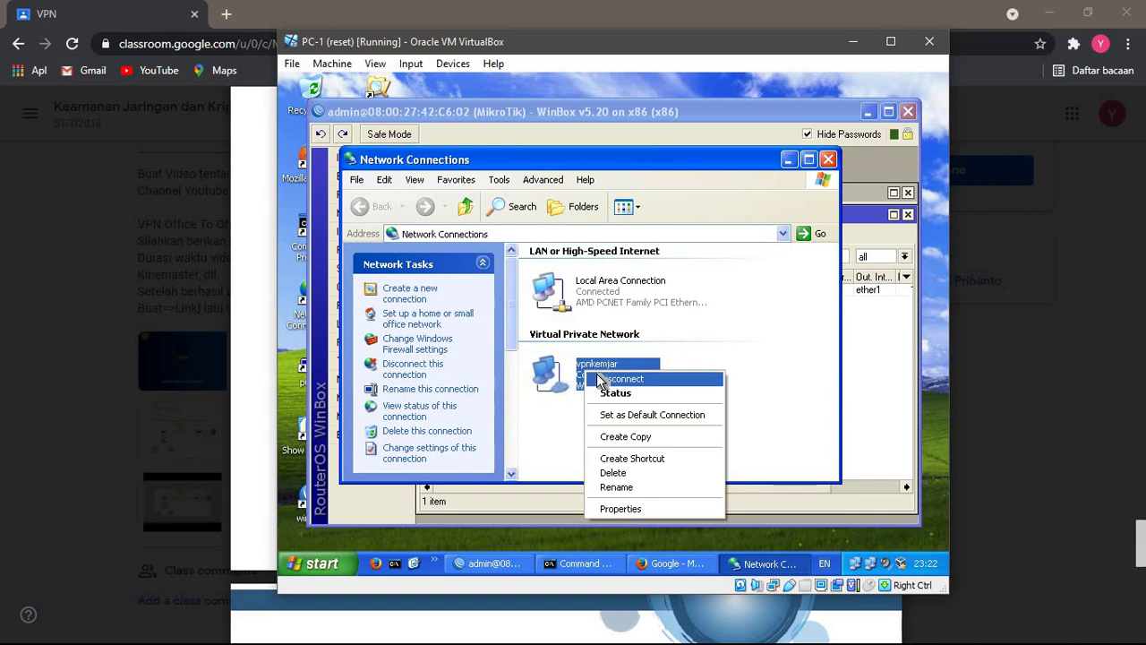
{"action": "left_click", "coordinate": [598, 381]}
{"action": "right_click", "coordinate": [598, 379]}
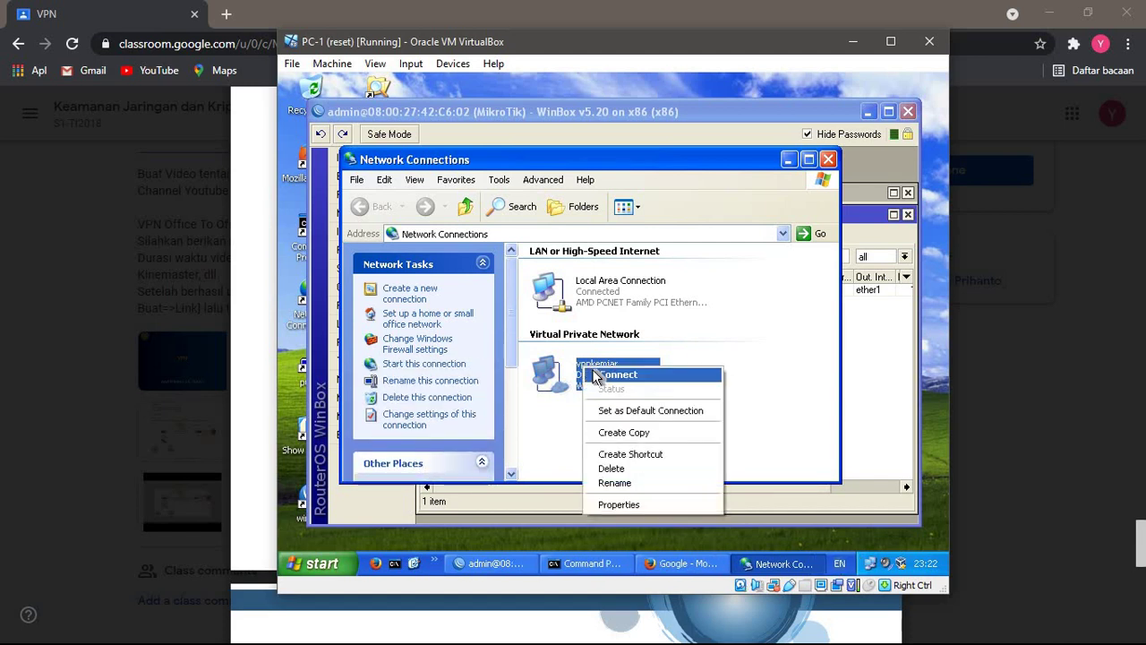
{"action": "left_click", "coordinate": [595, 376]}
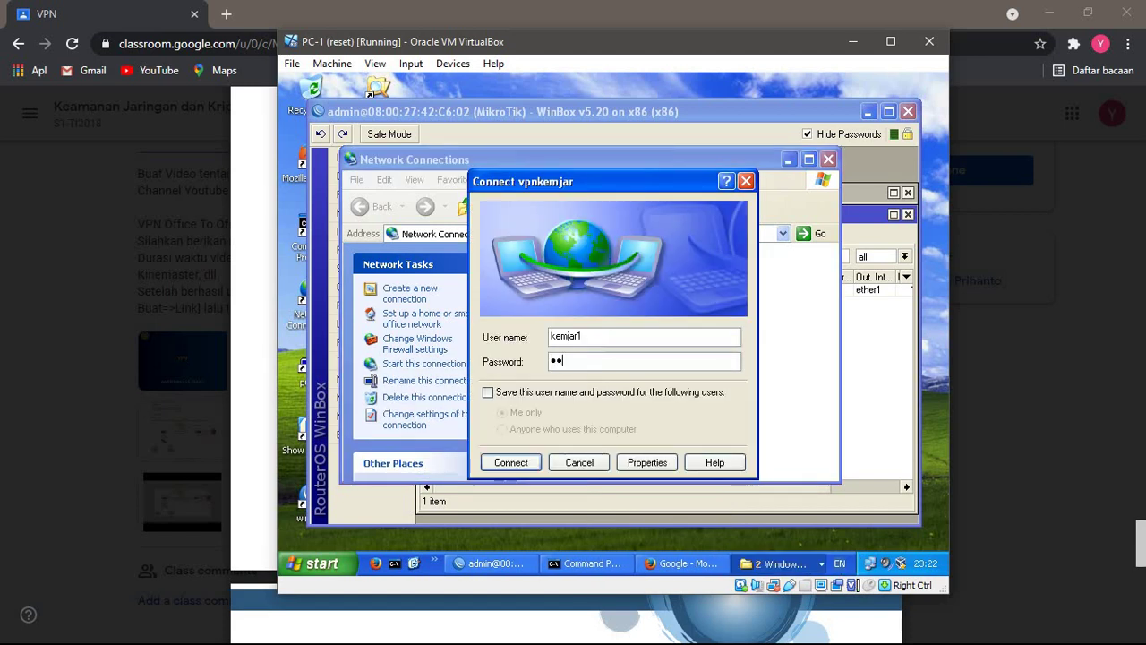
{"action": "key", "text": "Return"}
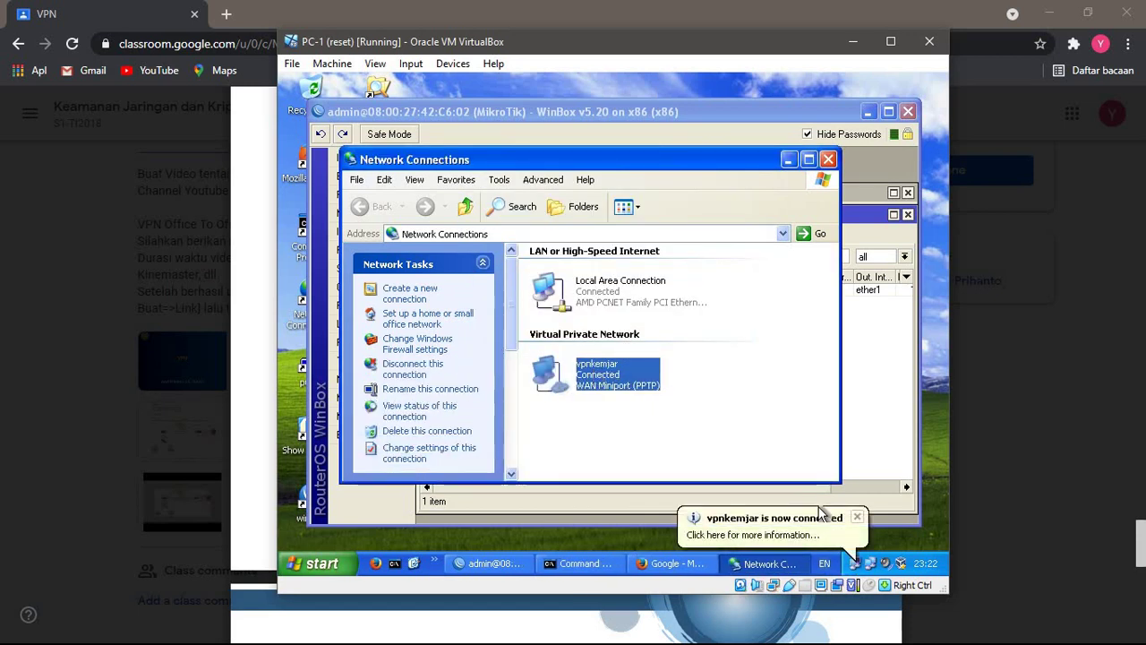
{"action": "left_click", "coordinate": [375, 565]}
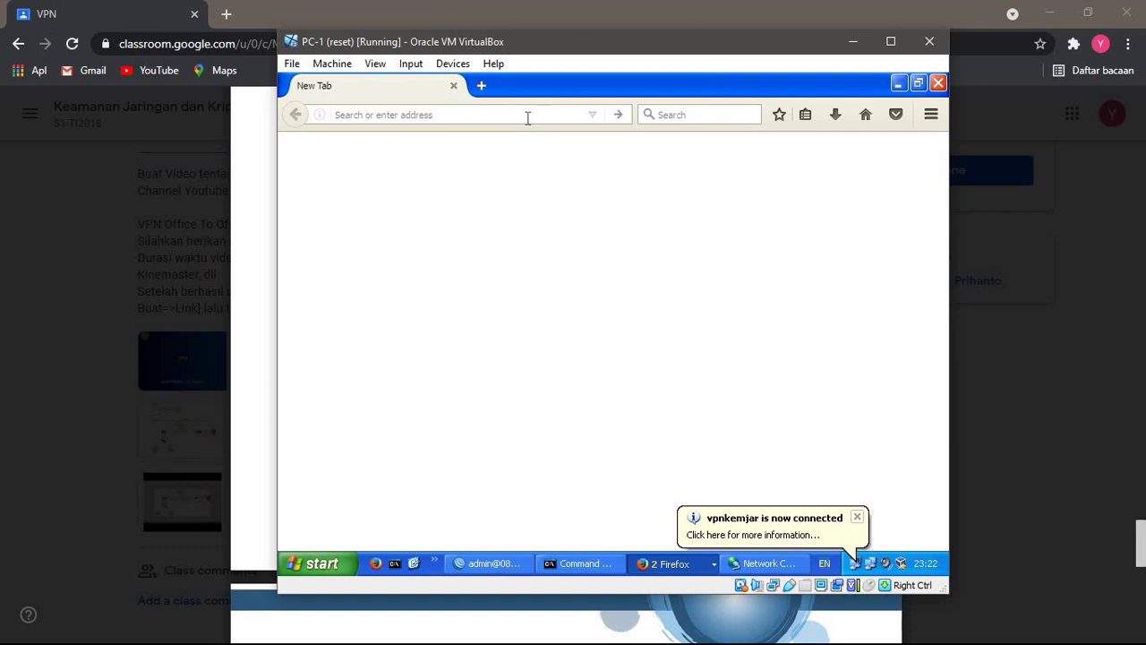
- Load kemjar.formosa-sejati.co.id in Firefox and view the PT Formosa Sejati Logistics announcement page
{"action": "type", "text": "kemjar"}
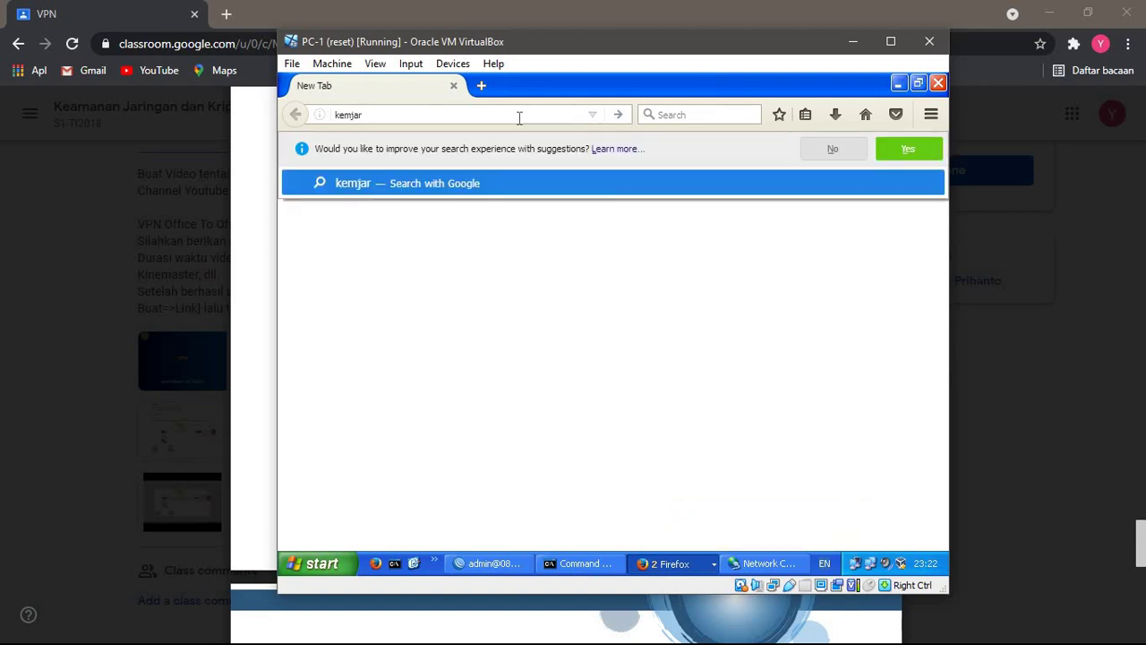
{"action": "type", "text": ".formosa."}
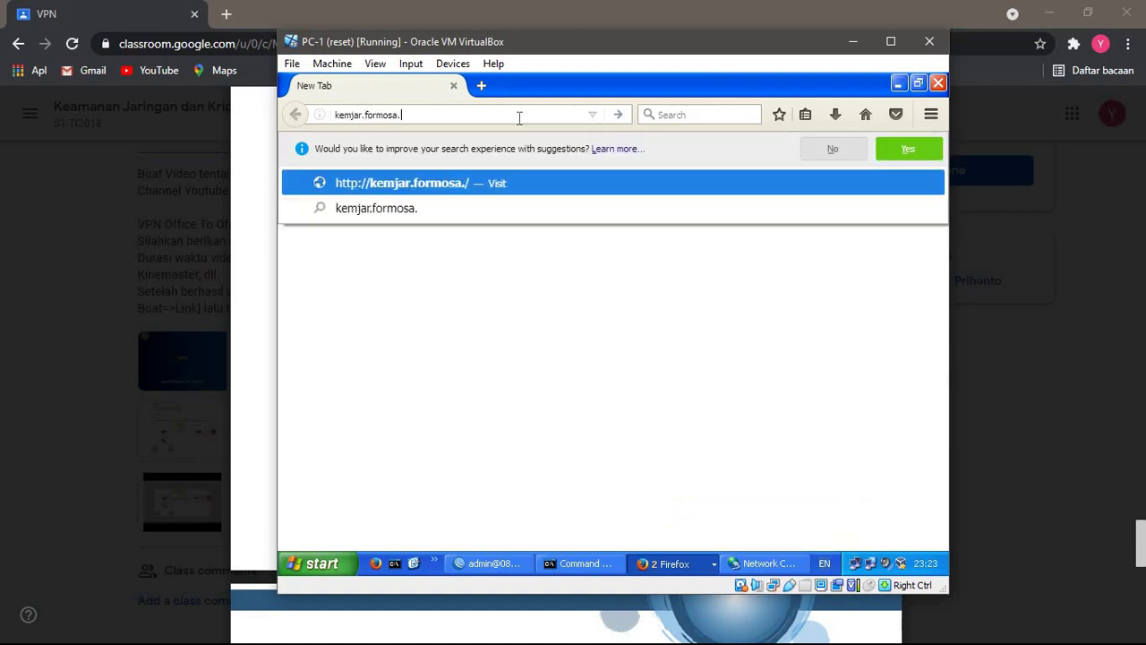
{"action": "key", "text": "BackSpace"}
{"action": "type", "text": "-sejati,"}
{"action": "key", "text": "BackSpace"}
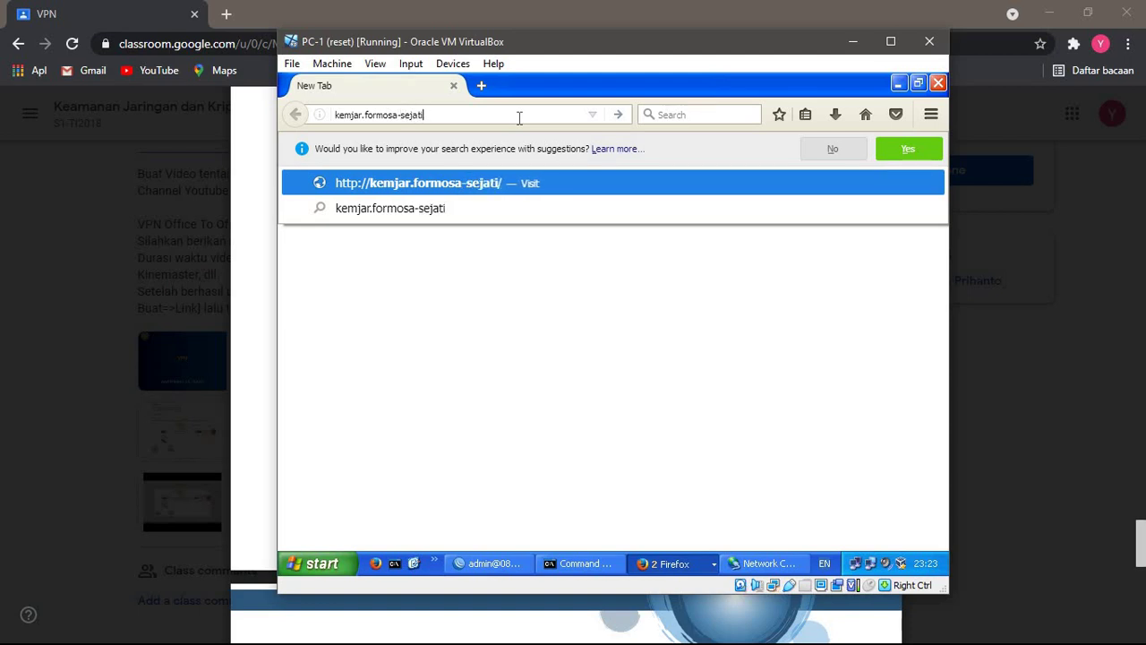
{"action": "type", "text": ".co.id"}
{"action": "key", "text": "Return"}
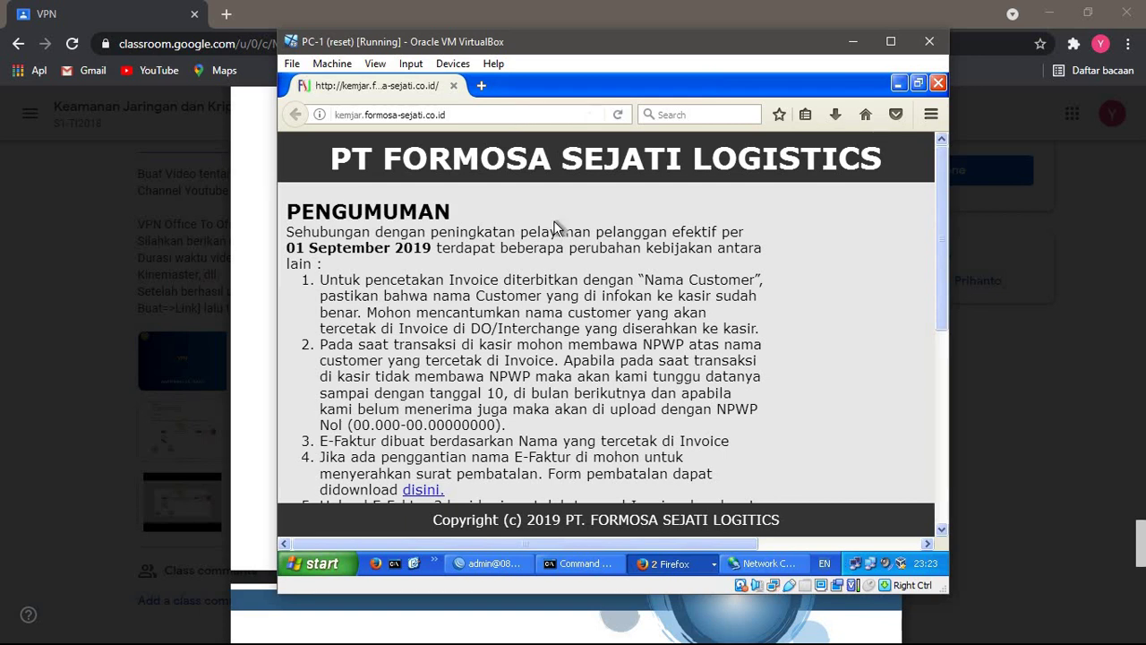
{"action": "scroll", "coordinate": [557, 224], "scroll_direction": "down", "scroll_amount": 4}
{"action": "scroll", "coordinate": [555, 222], "scroll_direction": "up", "scroll_amount": 1}
{"action": "scroll", "coordinate": [555, 224], "scroll_direction": "up", "scroll_amount": 3}
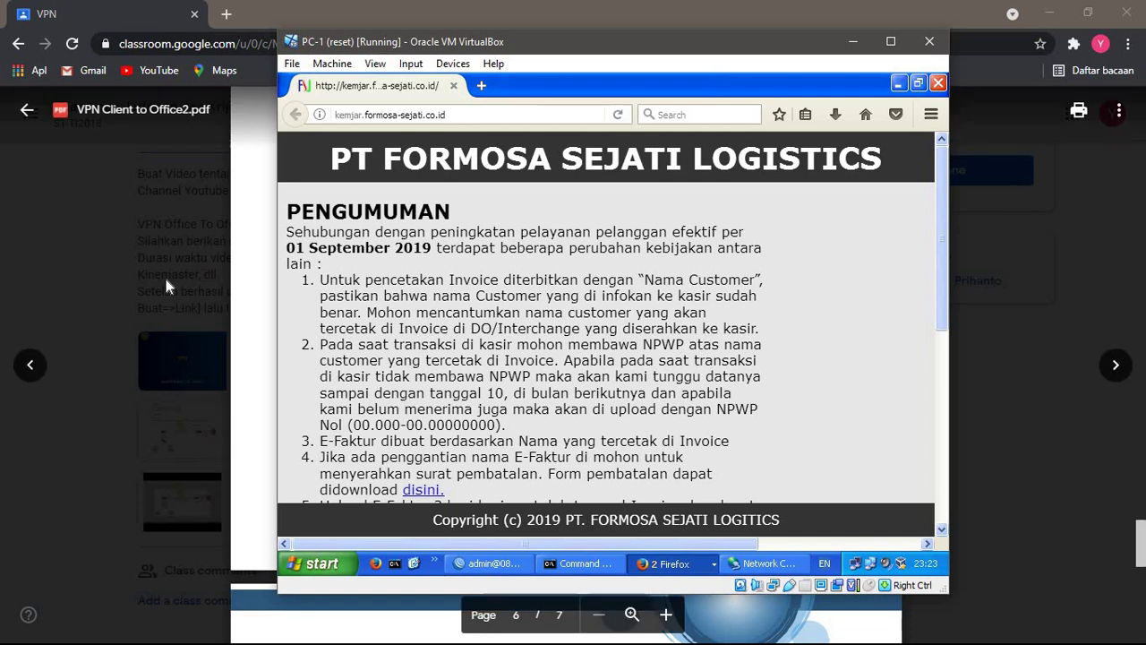
- Open VPN Client to Office2.pdf at page 5's ping and tracert checks, then return to PC-1
{"action": "left_click", "coordinate": [205, 334]}
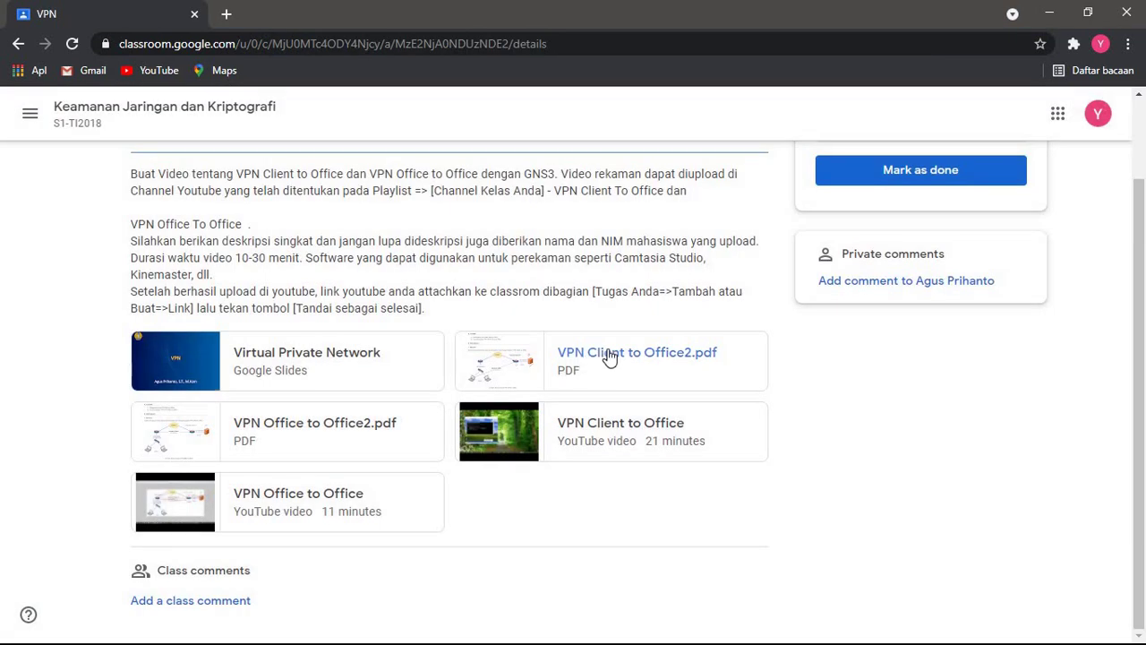
{"action": "left_click", "coordinate": [609, 350]}
{"action": "scroll", "coordinate": [609, 350], "scroll_direction": "down", "scroll_amount": 10}
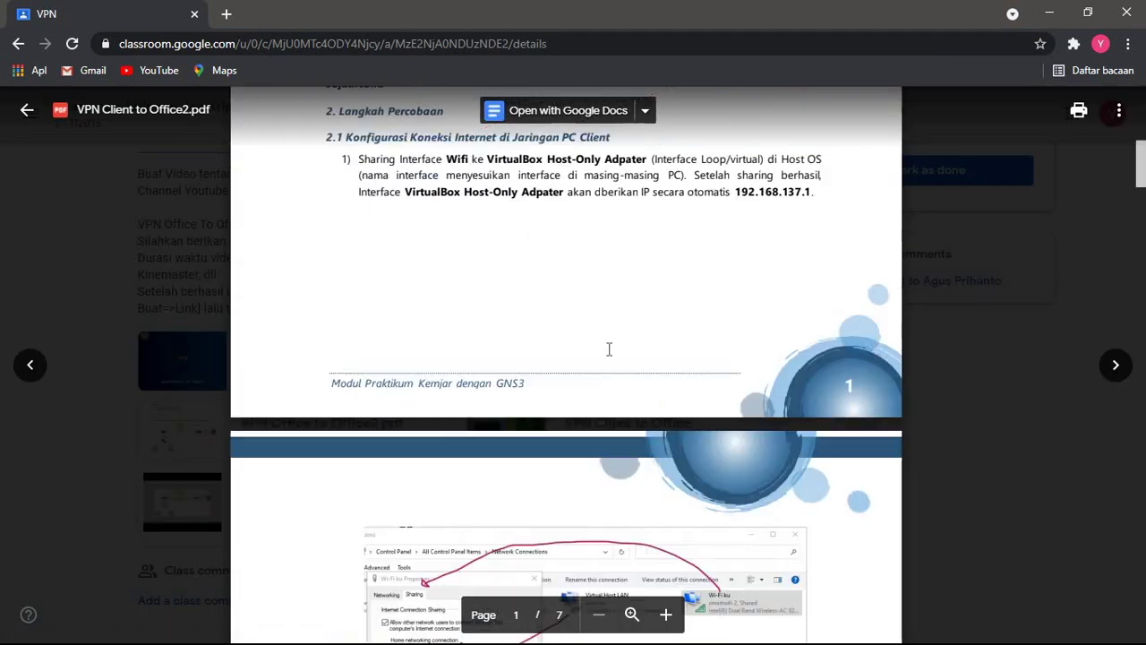
{"action": "scroll", "coordinate": [609, 350], "scroll_direction": "down", "scroll_amount": 20}
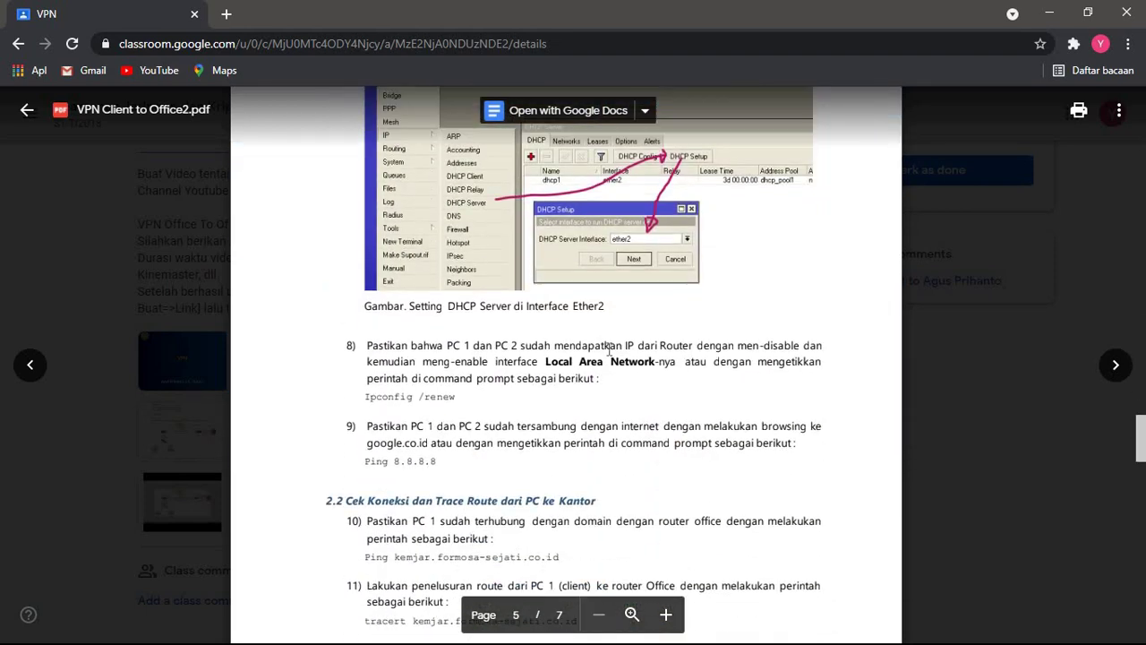
{"action": "scroll", "coordinate": [609, 350], "scroll_direction": "down", "scroll_amount": 20}
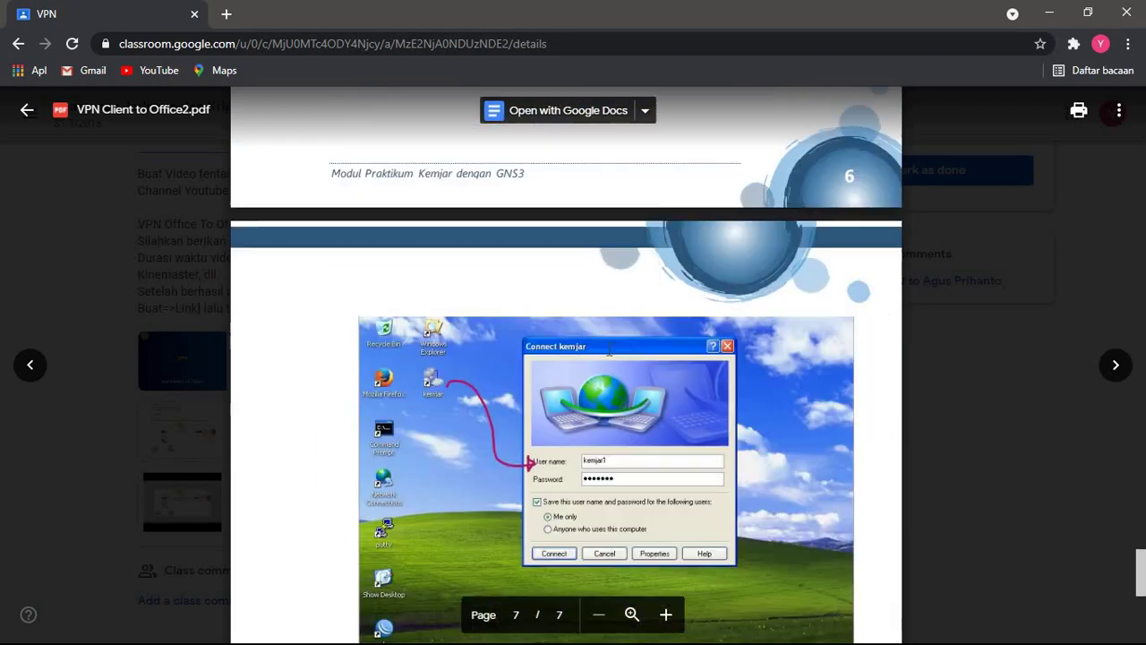
{"action": "scroll", "coordinate": [609, 349], "scroll_direction": "up", "scroll_amount": 15}
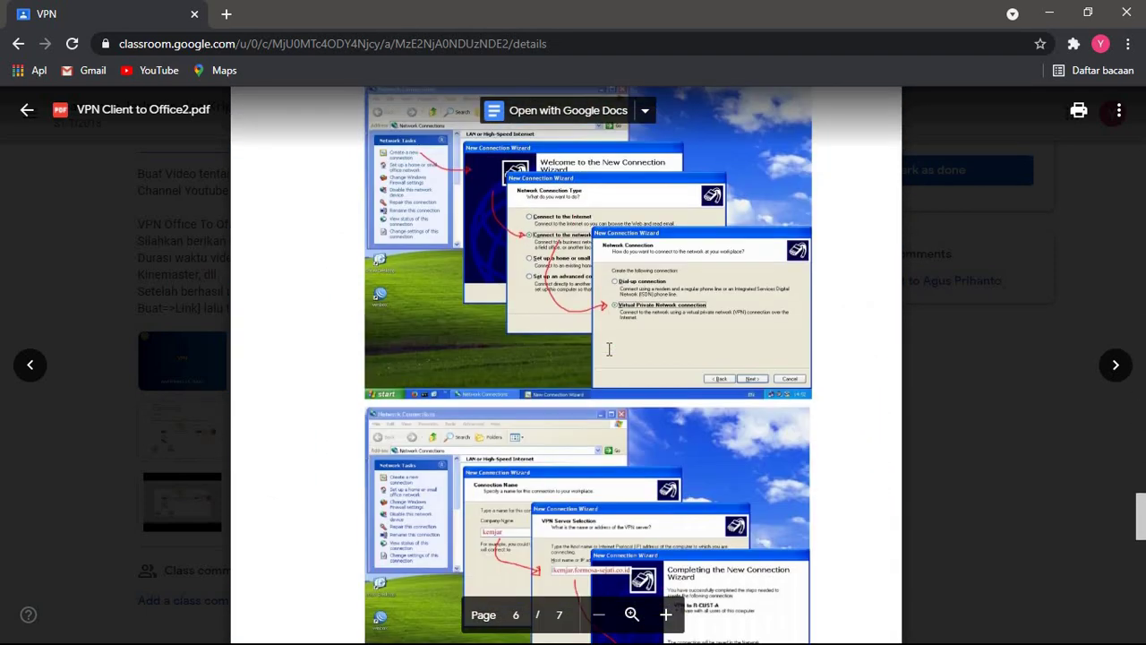
{"action": "scroll", "coordinate": [609, 350], "scroll_direction": "up", "scroll_amount": 8}
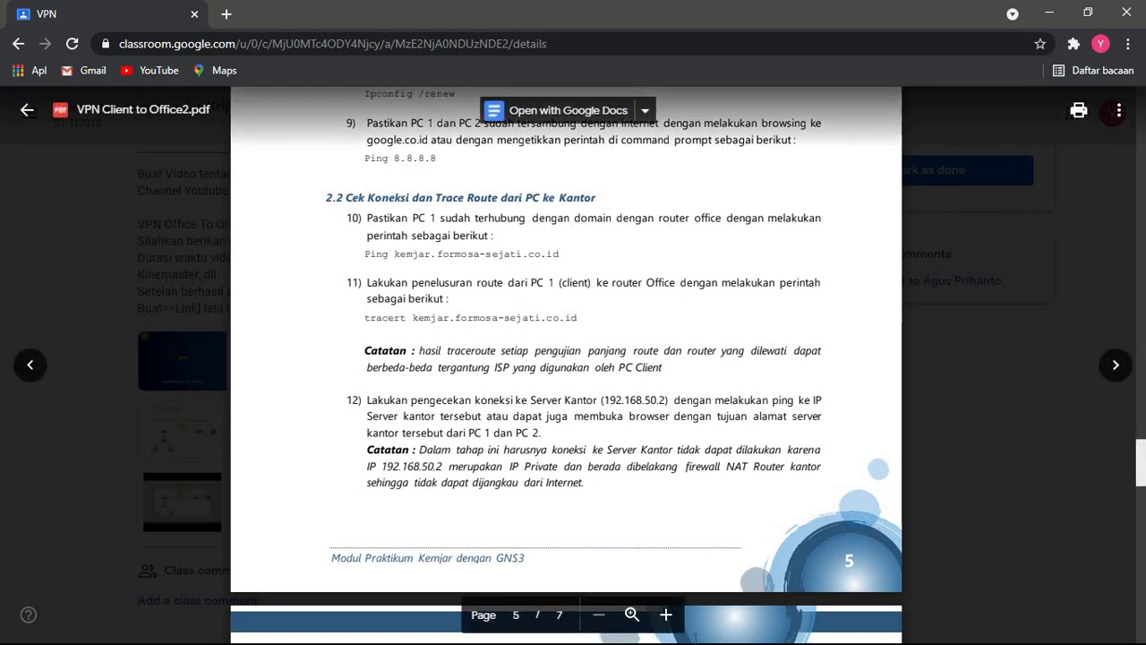
{"action": "key", "text": "alt+Tab"}
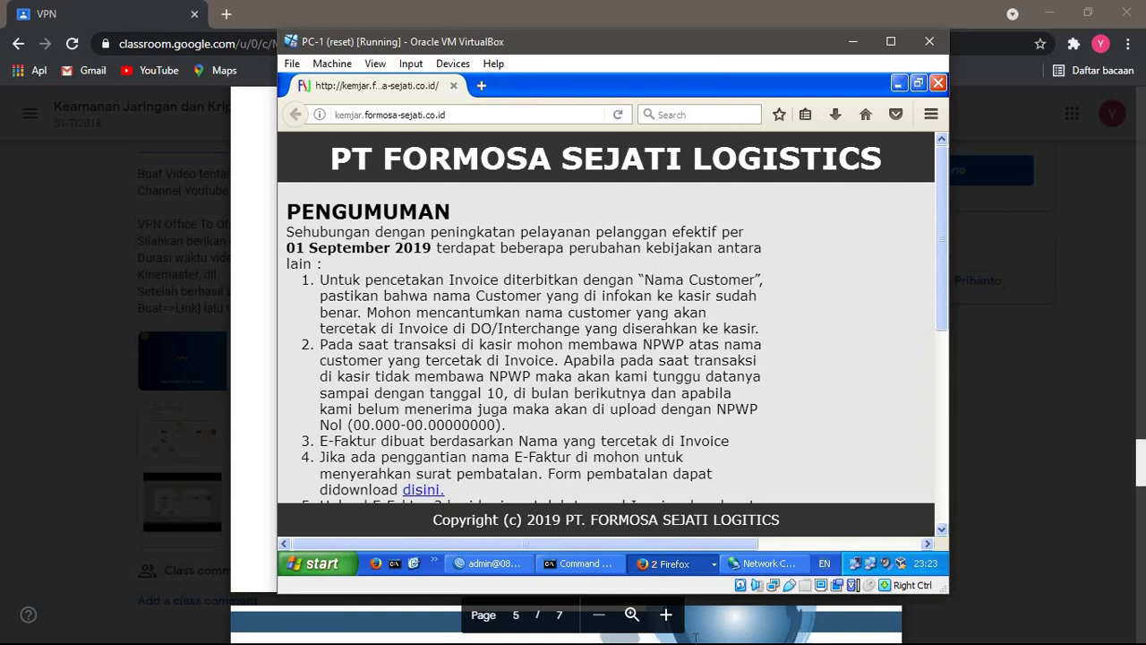
- Replace Firefox's address with 192.168.50.2 and load the private web server
{"action": "left_click", "coordinate": [475, 114]}
{"action": "left_click", "coordinate": [475, 115]}
{"action": "key", "text": "BackSpace"}
{"action": "key", "text": "ctrl+a"}
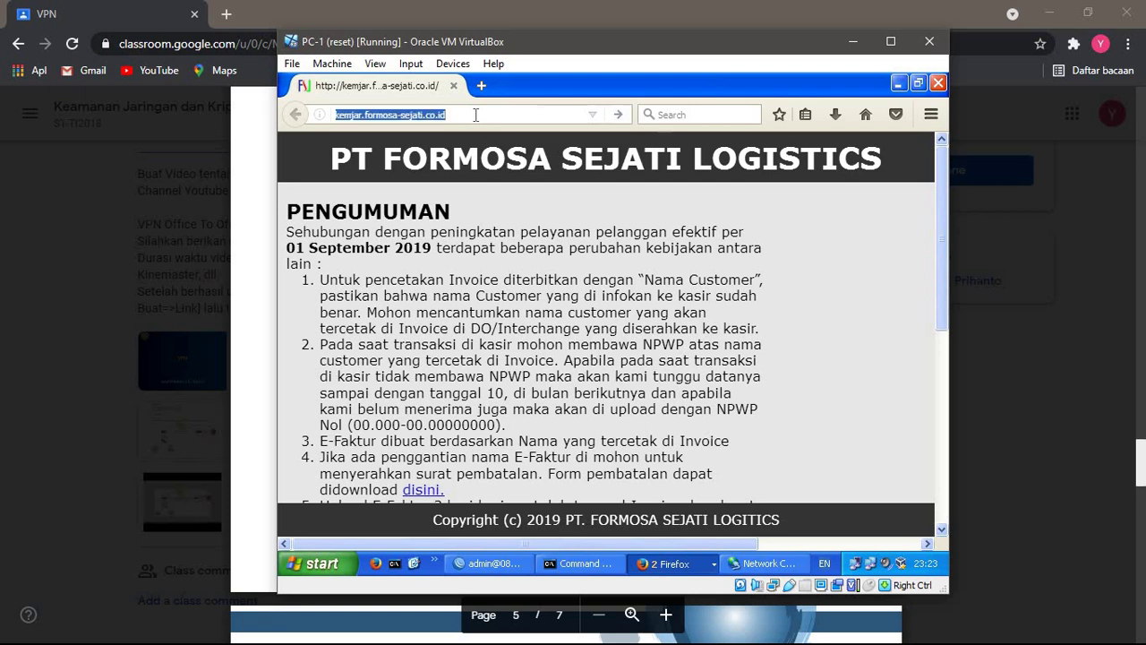
{"action": "type", "text": "192.168"}
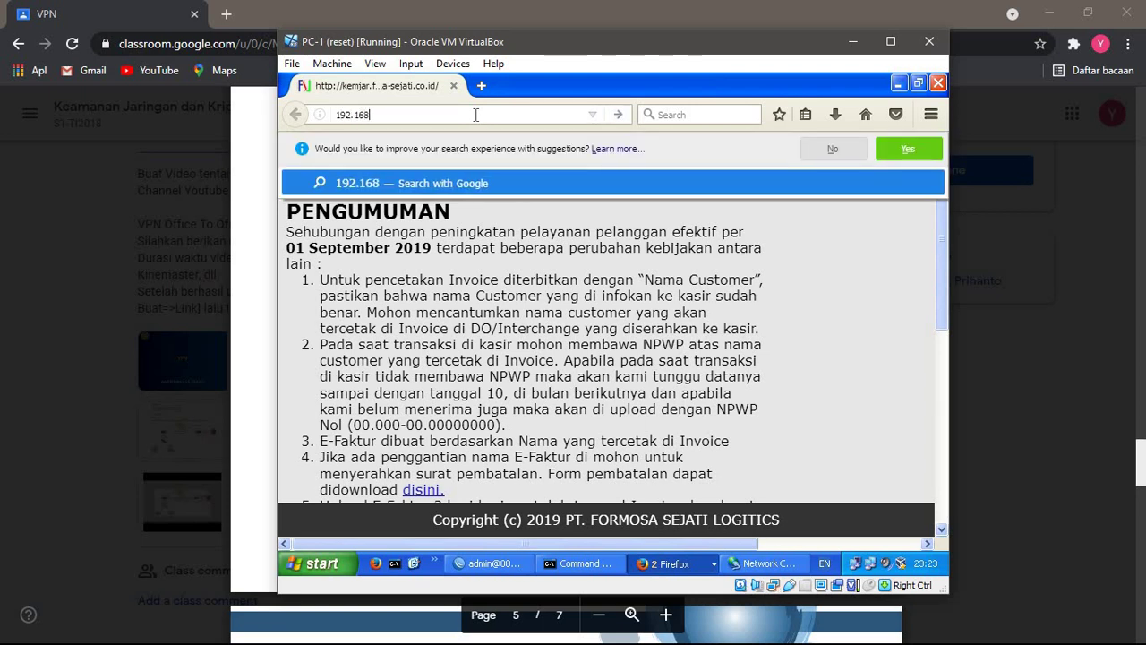
{"action": "type", "text": "."}
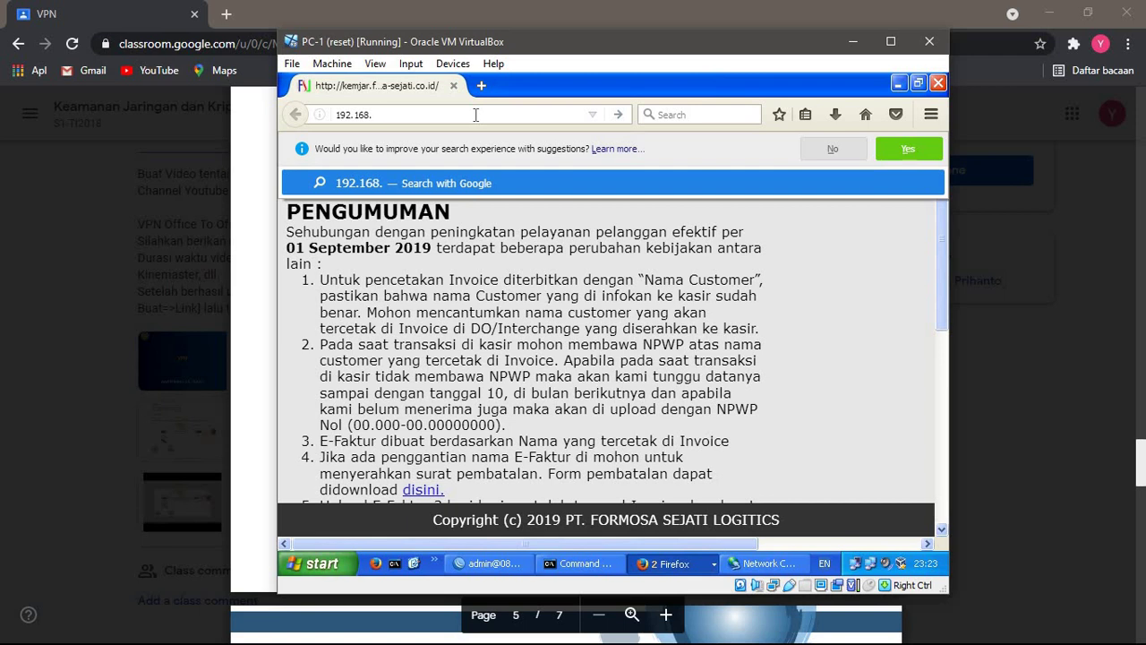
{"action": "type", "text": "50.2"}
{"action": "key", "text": "Return"}
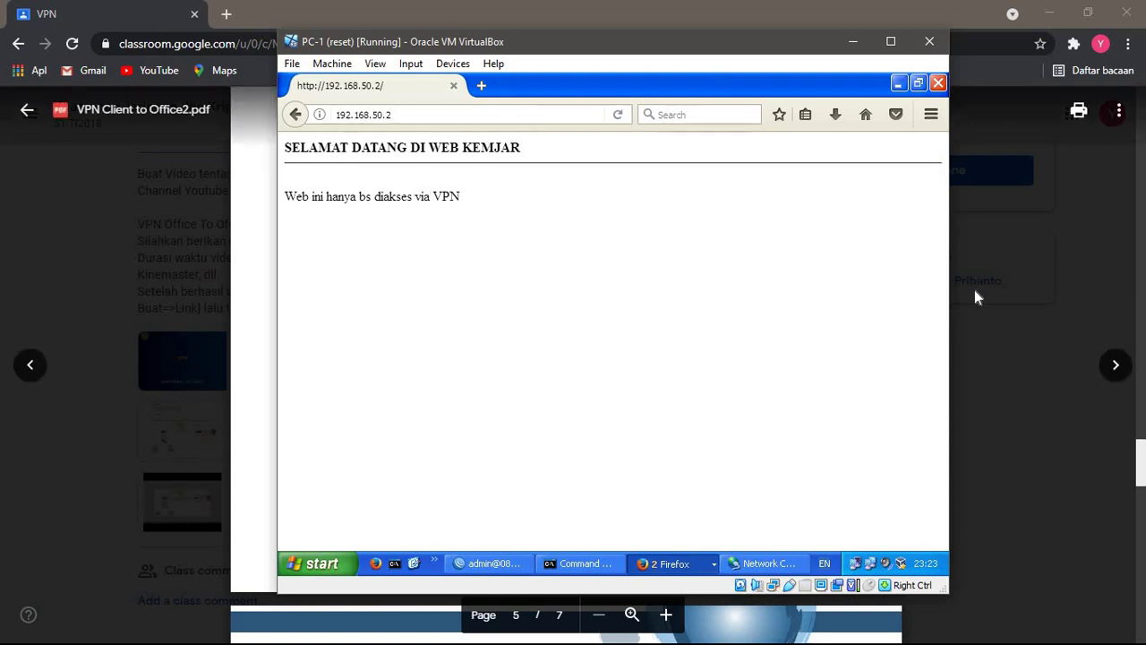
- Clear the Command Prompt with cls and recall the previous ping command
{"action": "left_click", "coordinate": [582, 562]}
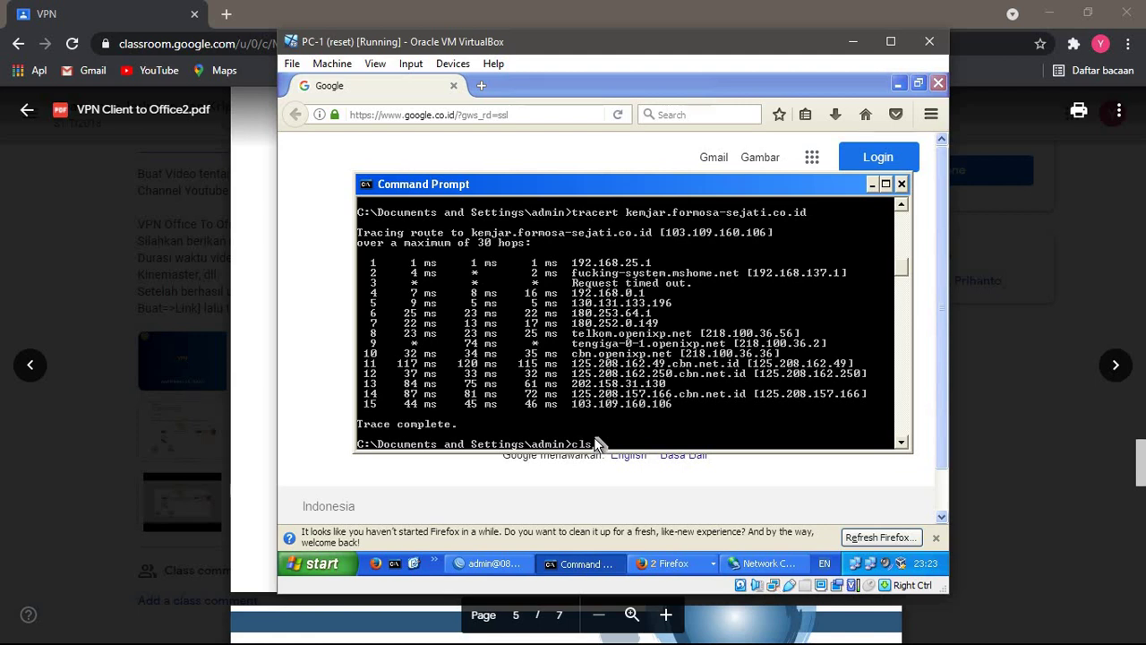
{"action": "type", "text": "cls"}
{"action": "key", "text": "Return"}
{"action": "key", "text": "Up"}
{"action": "key", "text": "Up"}
{"action": "key", "text": "Up"}
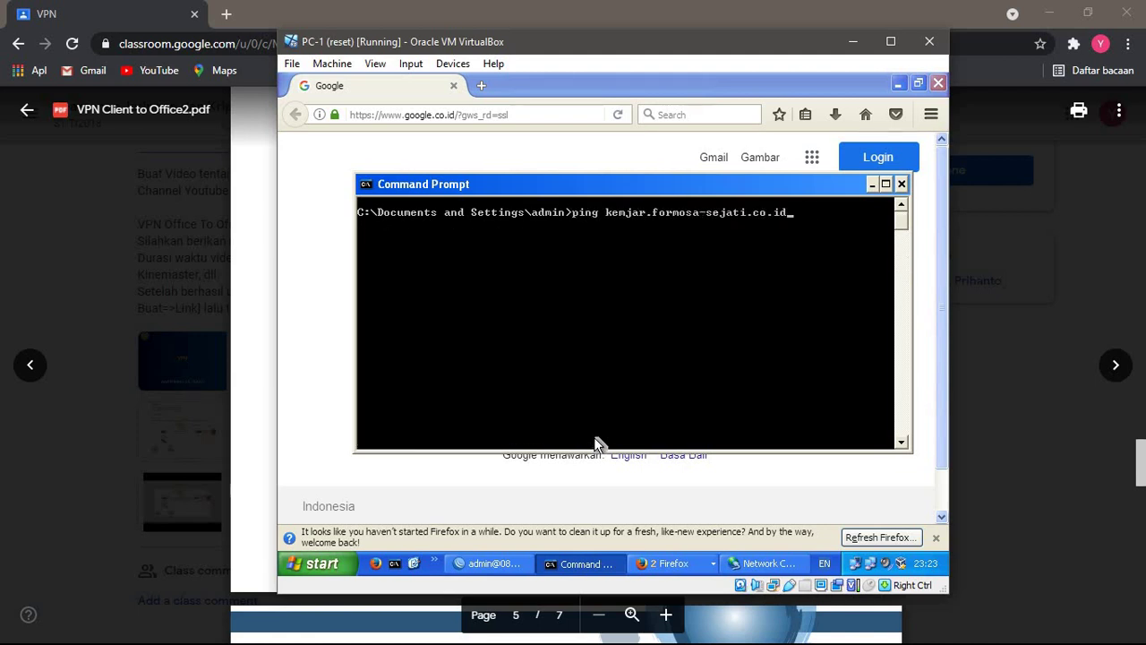
- Run tracert kemjar.formosa-sejati.co.id in PC-1's Command Prompt
{"action": "key", "text": "Down"}
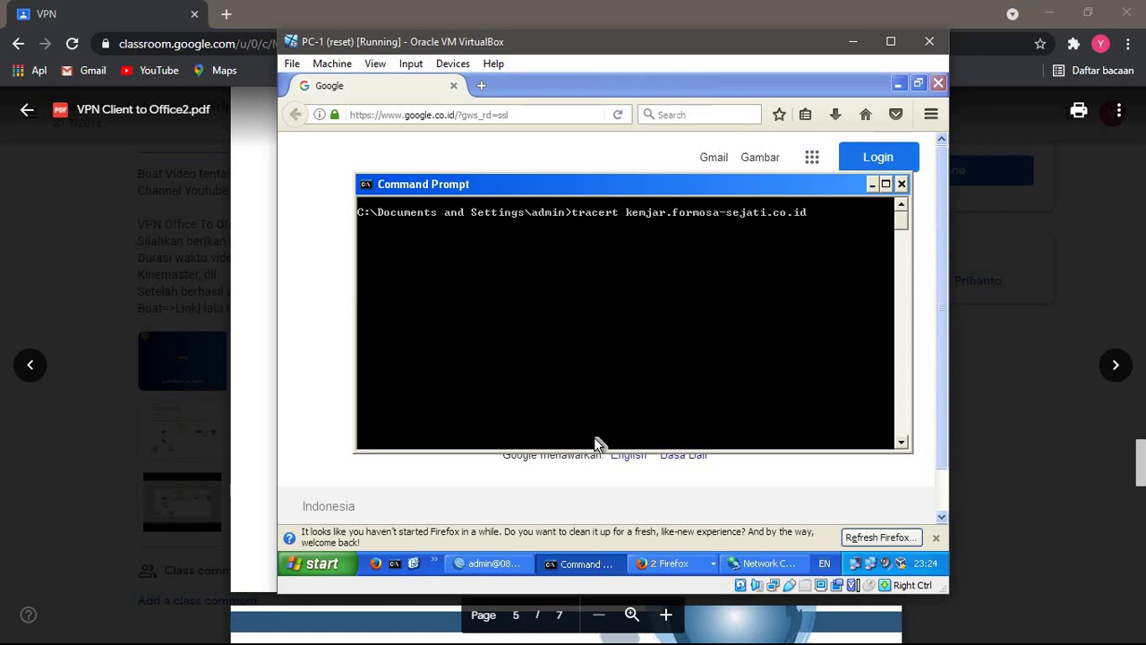
{"action": "key", "text": "BackSpace"}
{"action": "key", "text": "BackSpace"}
{"action": "key", "text": "BackSpace"}
{"action": "key", "text": "BackSpace"}
{"action": "key", "text": "BackSpace"}
{"action": "key", "text": "BackSpace"}
{"action": "key", "text": "BackSpace"}
{"action": "key", "text": "BackSpace"}
{"action": "key", "text": "BackSpace"}
{"action": "key", "text": "BackSpace"}
{"action": "key", "text": "BackSpace"}
{"action": "key", "text": "BackSpace"}
{"action": "key", "text": "BackSpace"}
{"action": "key", "text": "BackSpace"}
{"action": "key", "text": "BackSpace"}
{"action": "key", "text": "BackSpace"}
{"action": "key", "text": "BackSpace"}
{"action": "key", "text": "BackSpace"}
{"action": "key", "text": "BackSpace"}
{"action": "key", "text": "BackSpace"}
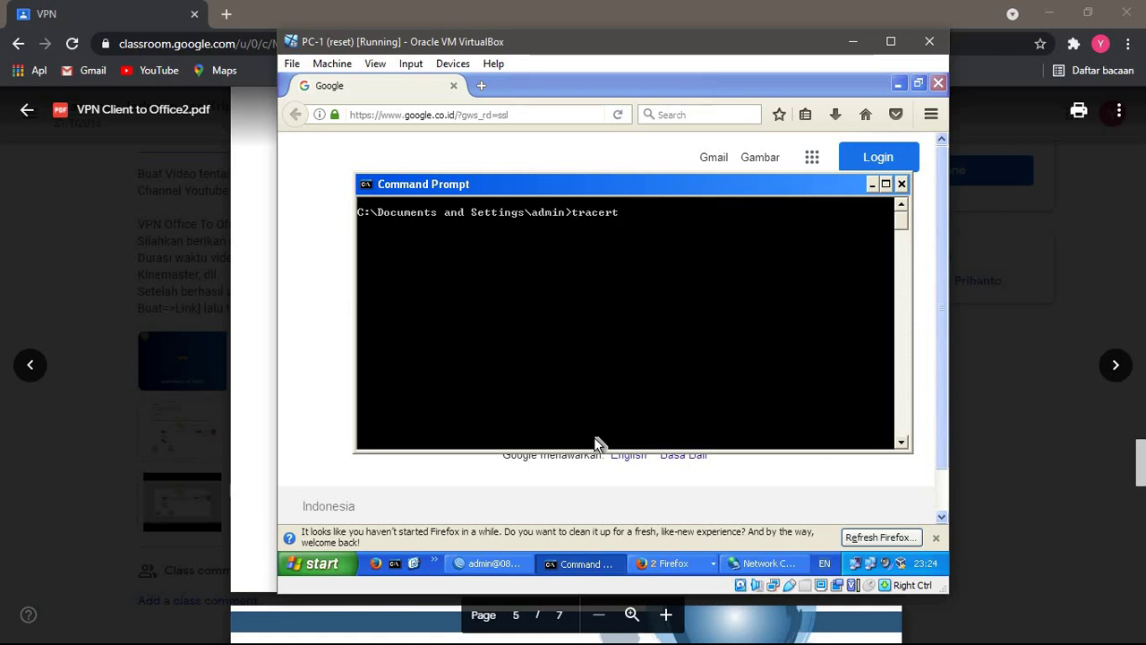
{"action": "type", "text": "kemjar.formosa"}
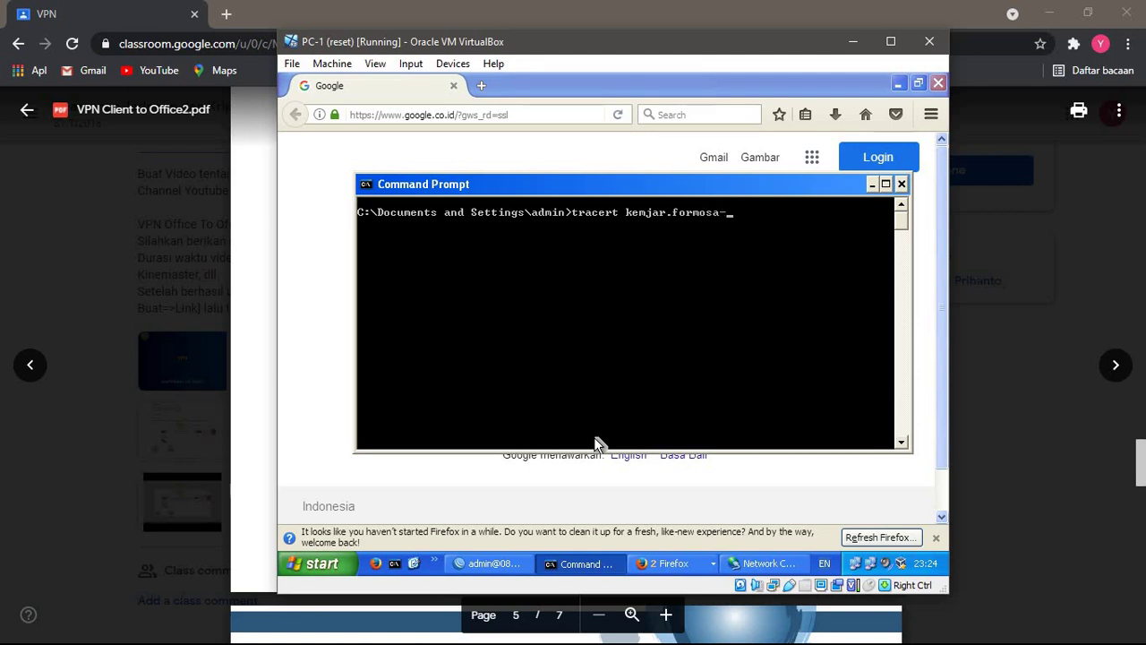
{"action": "type", "text": "-sejati.co.id"}
{"action": "key", "text": "Return"}
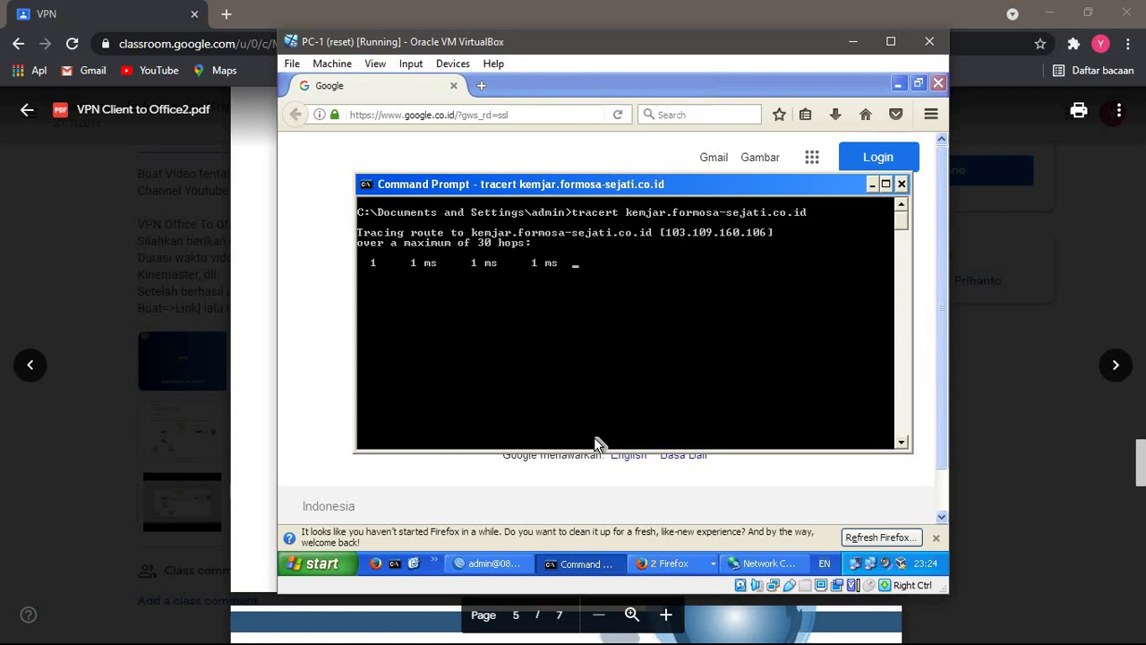
- Load 192.168.50.2 in PC-1's Firefox, then switch over to the PC-2 machine
{"action": "left_click", "coordinate": [338, 183]}
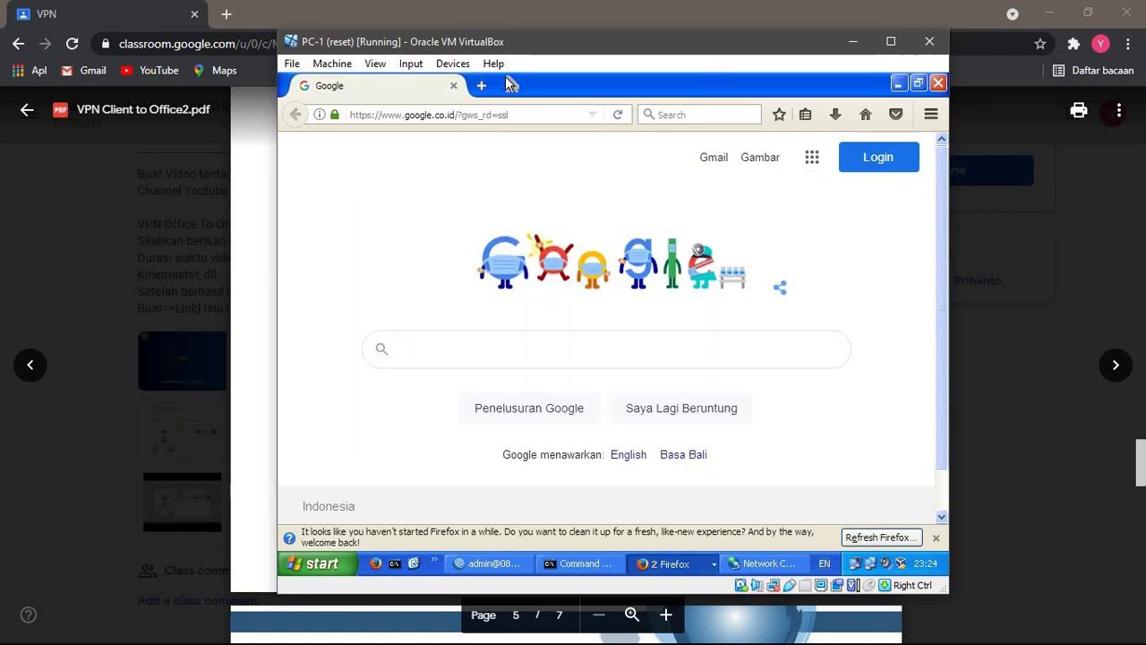
{"action": "left_click", "coordinate": [568, 113]}
{"action": "type", "text": "192.168.50.2"}
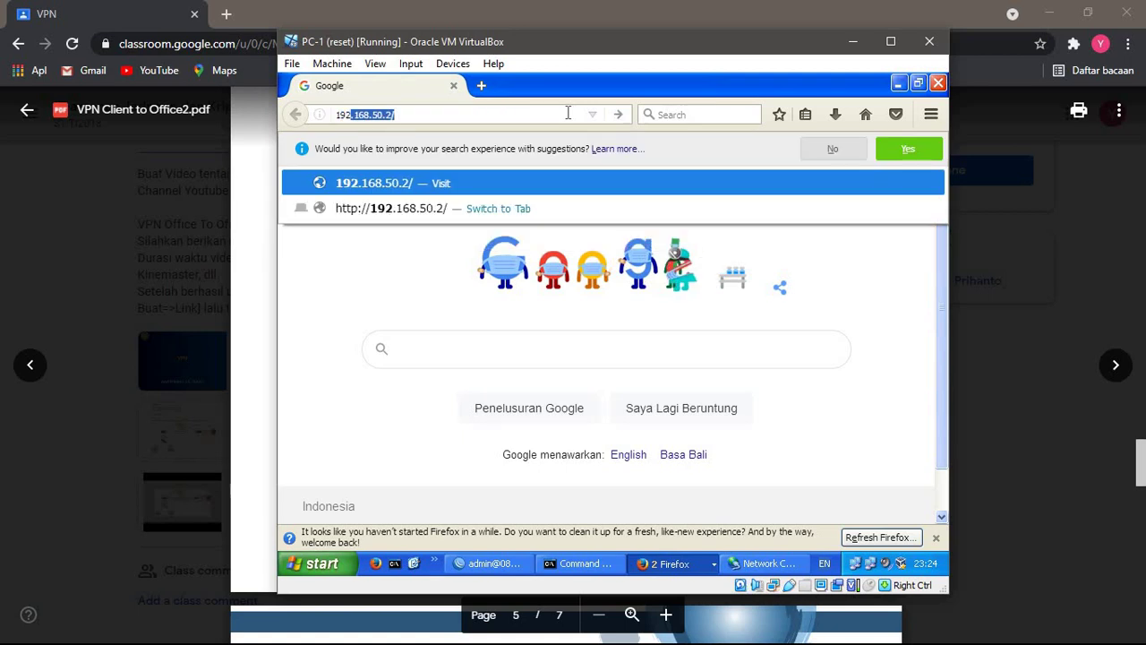
{"action": "key", "text": "Return"}
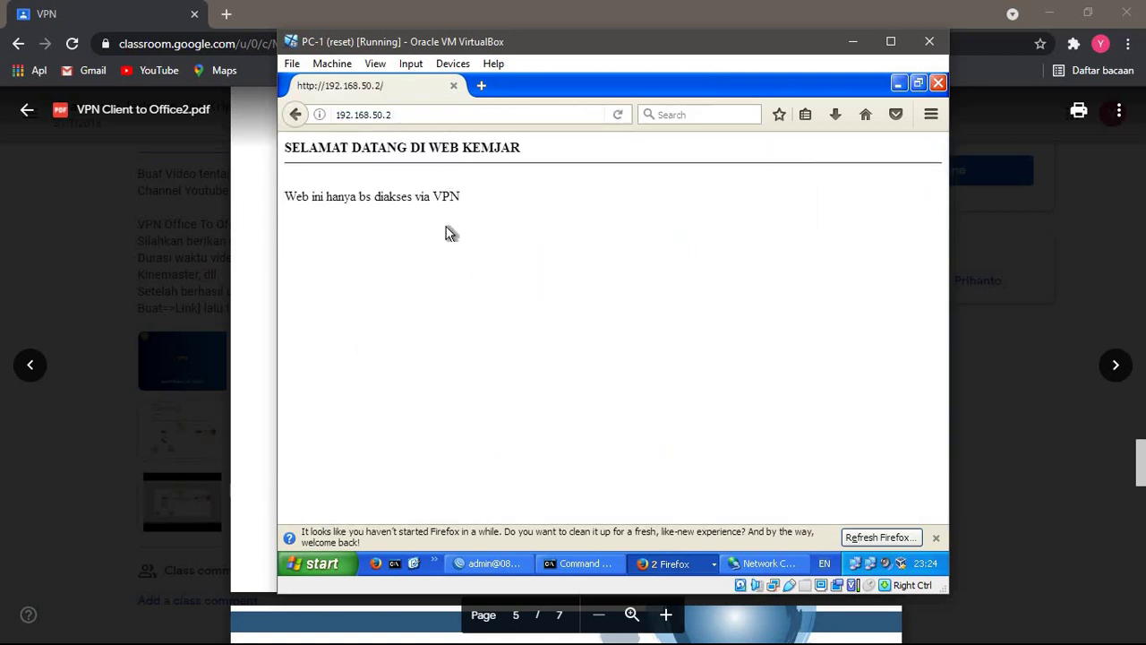
{"action": "key", "text": "alt+Tab"}
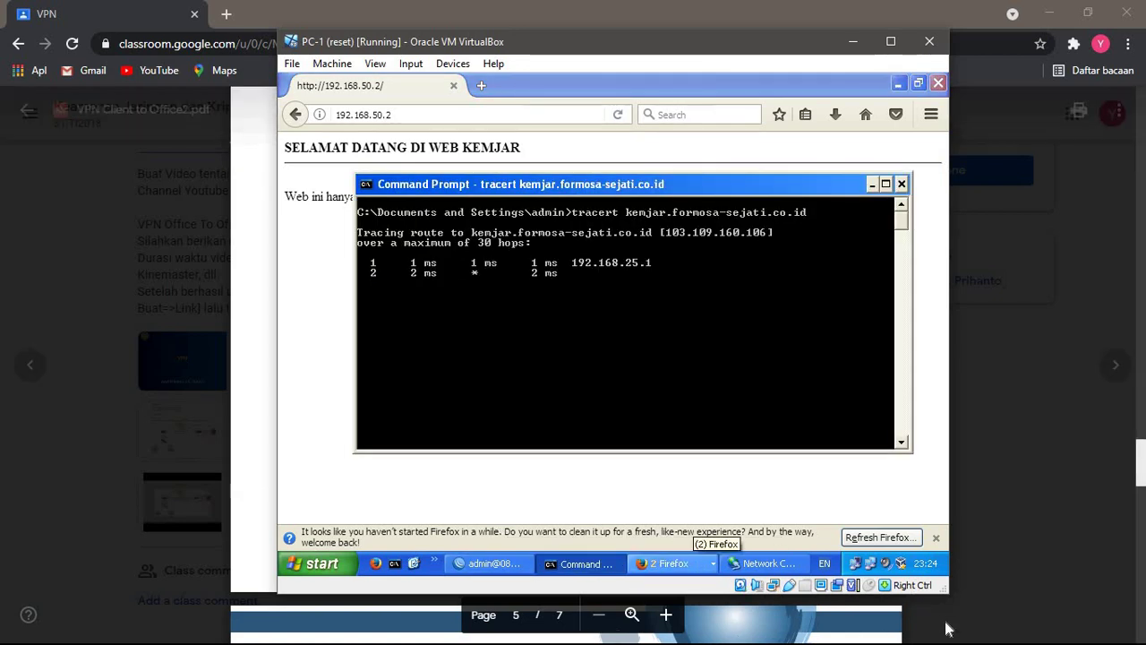
{"action": "left_click", "coordinate": [945, 625]}
{"action": "key", "text": "alt+Tab"}
{"action": "key", "text": "alt+Tab"}
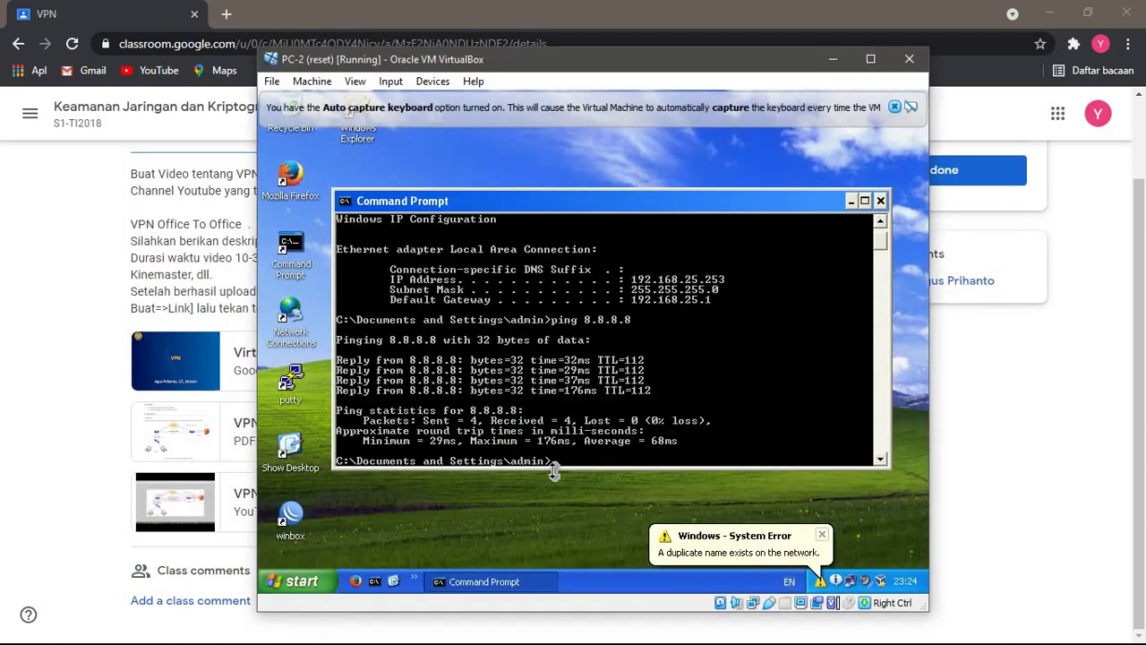
- Try 192.168.50.2 in PC-2's Firefox, getting 'Unable to connect', then return to PC-1
{"action": "left_click", "coordinate": [359, 580]}
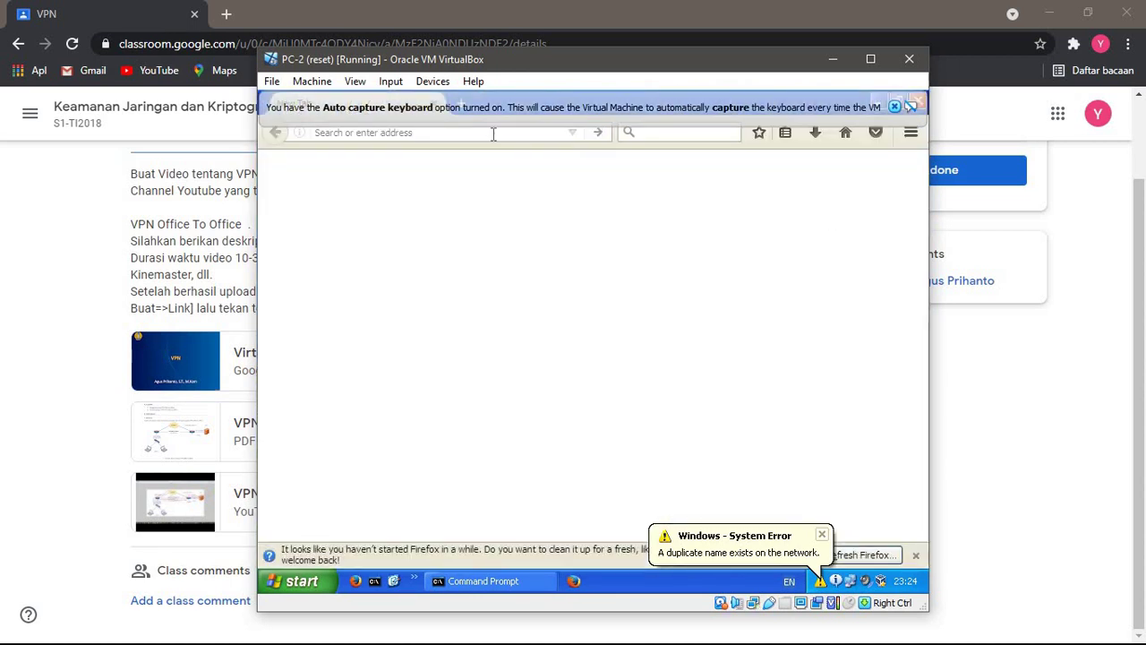
{"action": "type", "text": "192."}
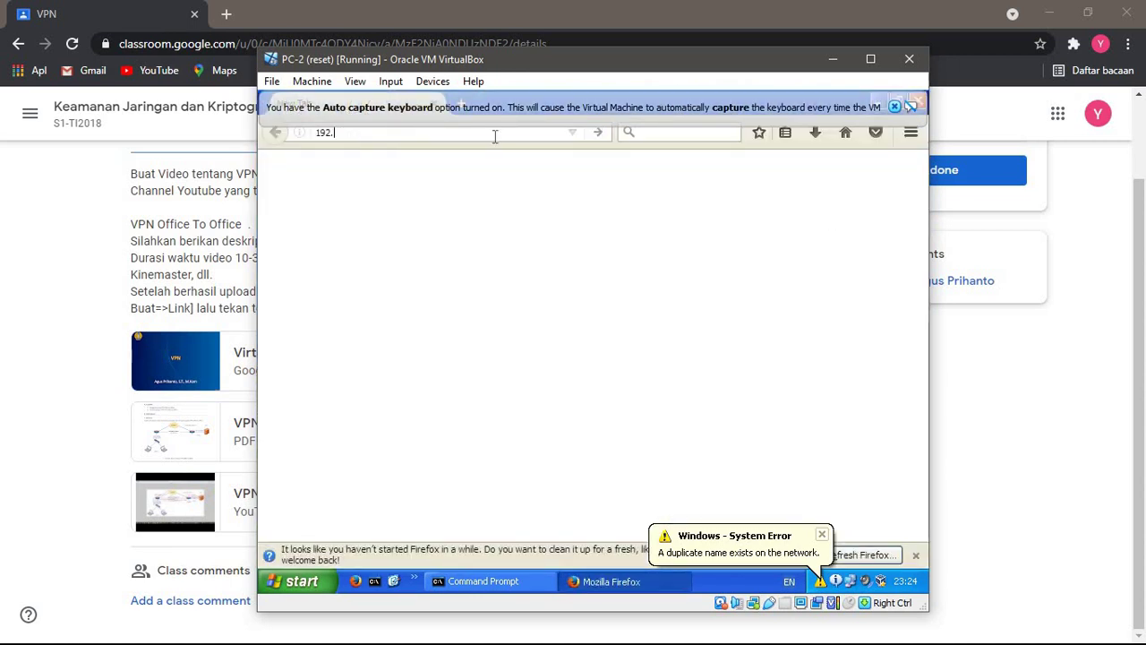
{"action": "type", "text": "168.50.2"}
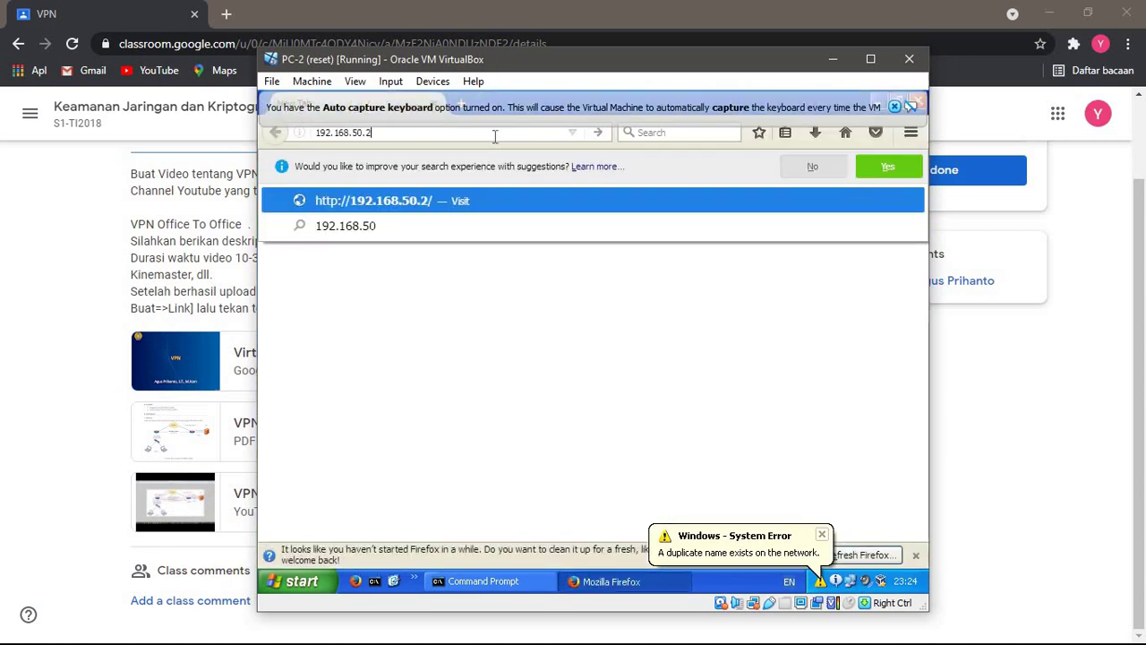
{"action": "key", "text": "Return"}
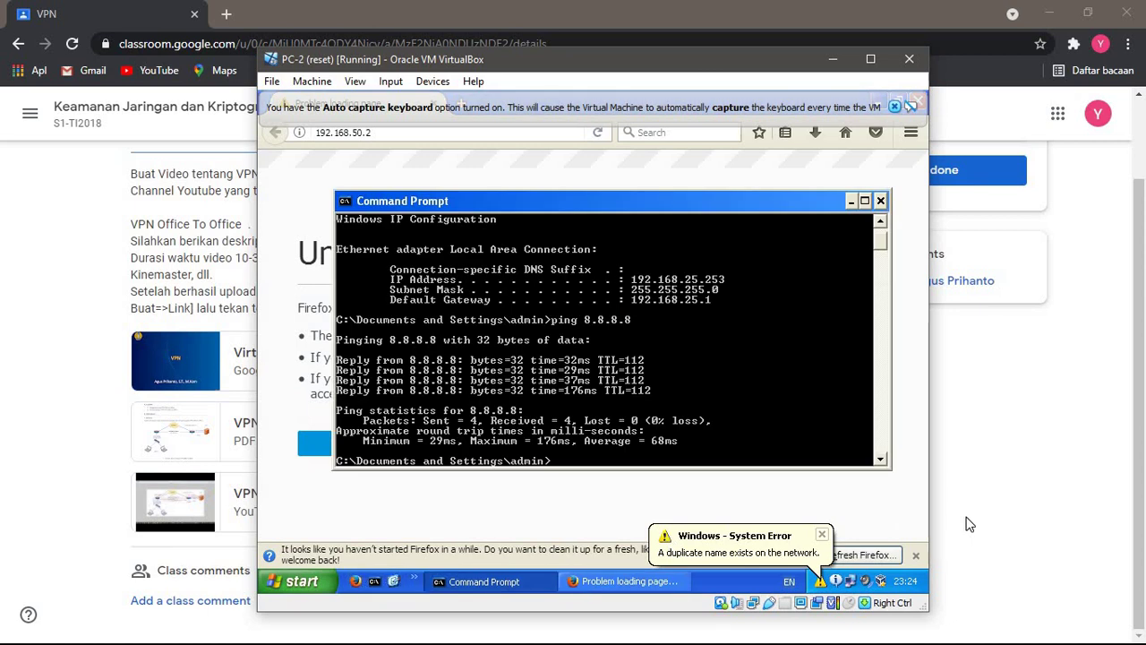
{"action": "key", "text": "alt+Tab"}
{"action": "key", "text": "alt+Tab"}
{"action": "key", "text": "alt+Tab"}
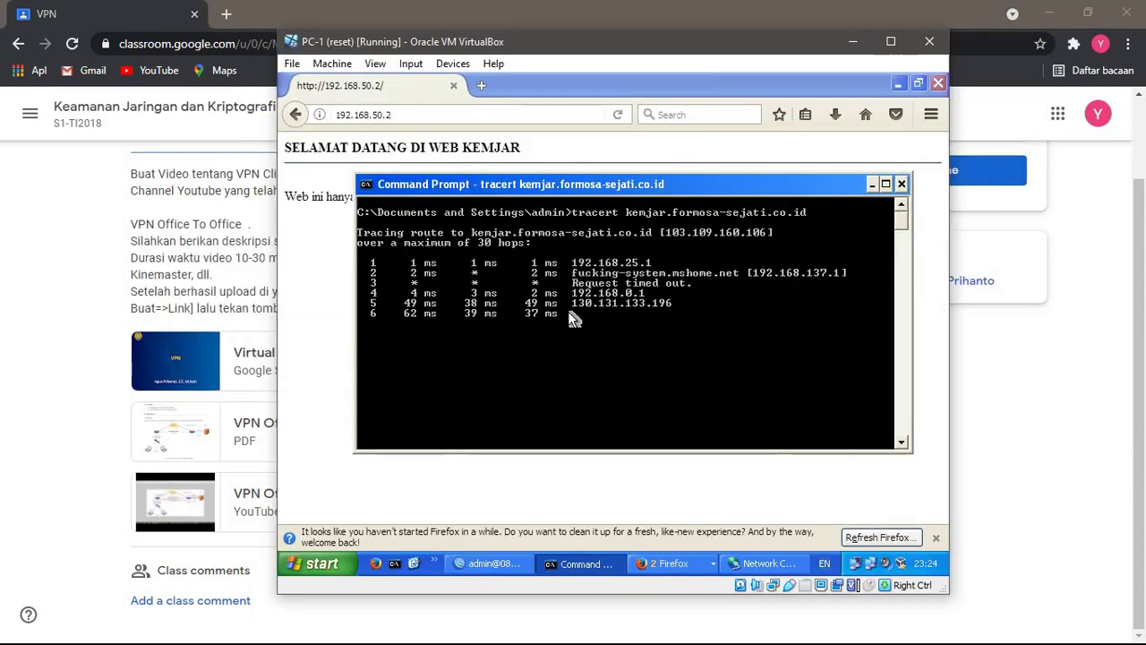
- Clear PC-1's console with cls and run tracert 192.168.50.2, answered at the first hop
{"action": "left_click", "coordinate": [305, 215]}
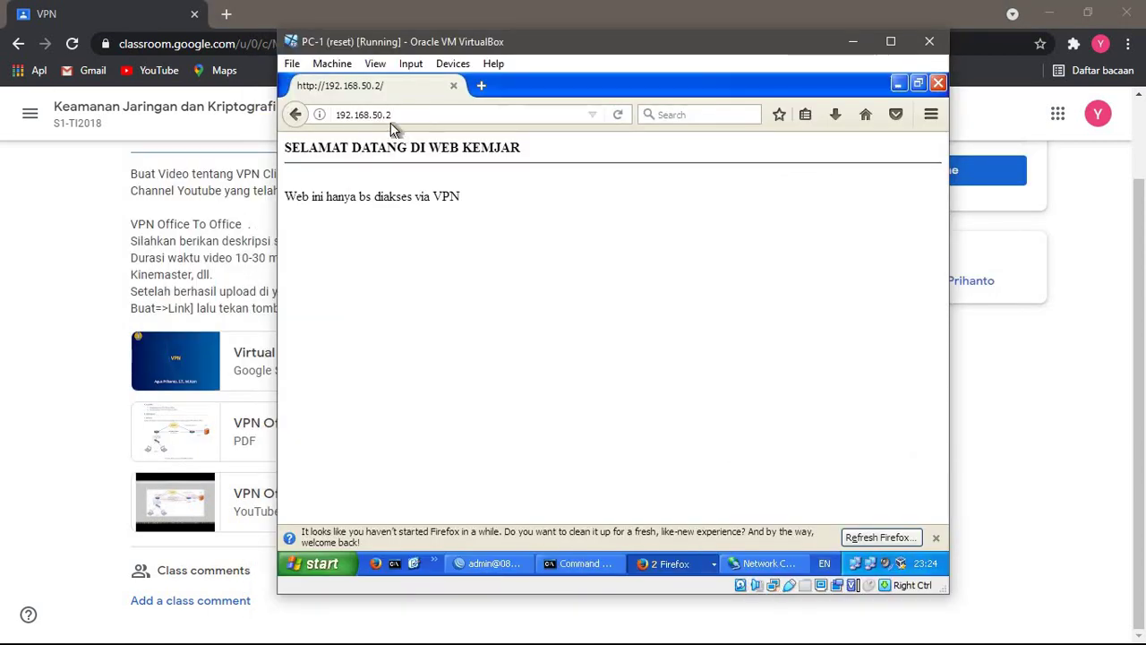
{"action": "left_click", "coordinate": [581, 564]}
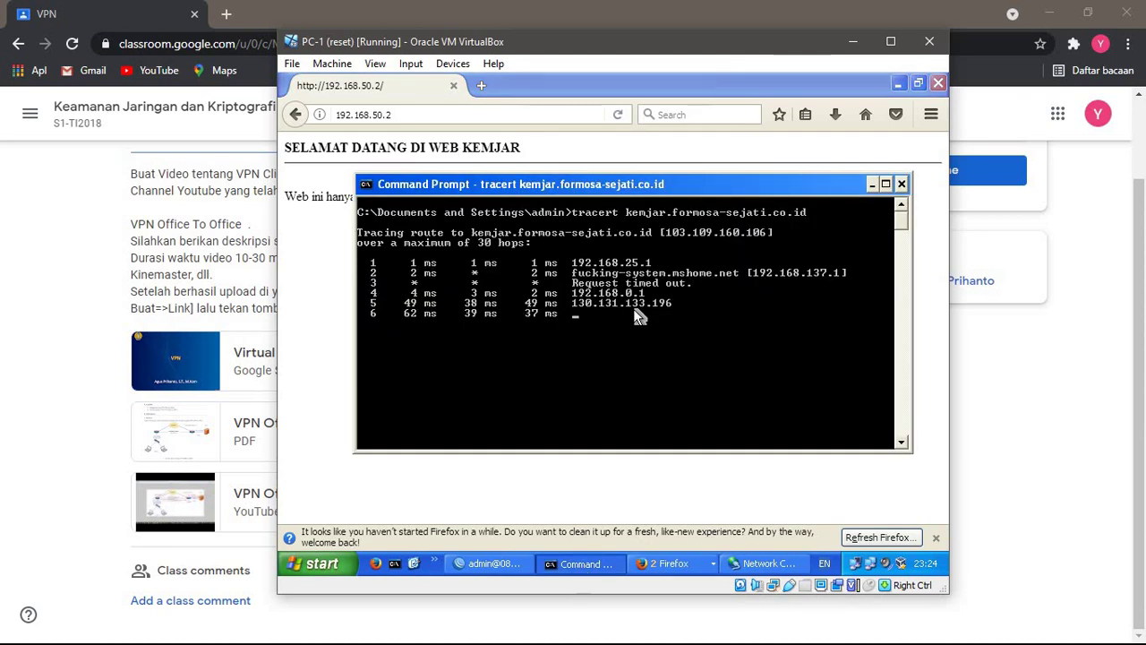
{"action": "type", "text": "cls"}
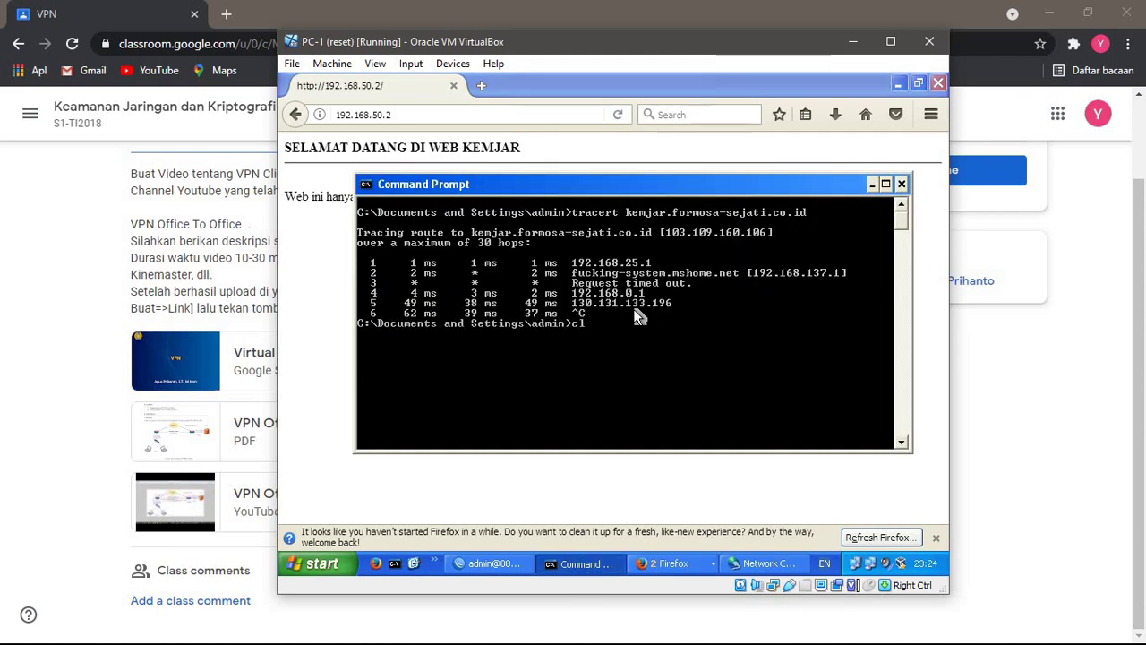
{"action": "key", "text": "Return"}
{"action": "type", "text": "cls"}
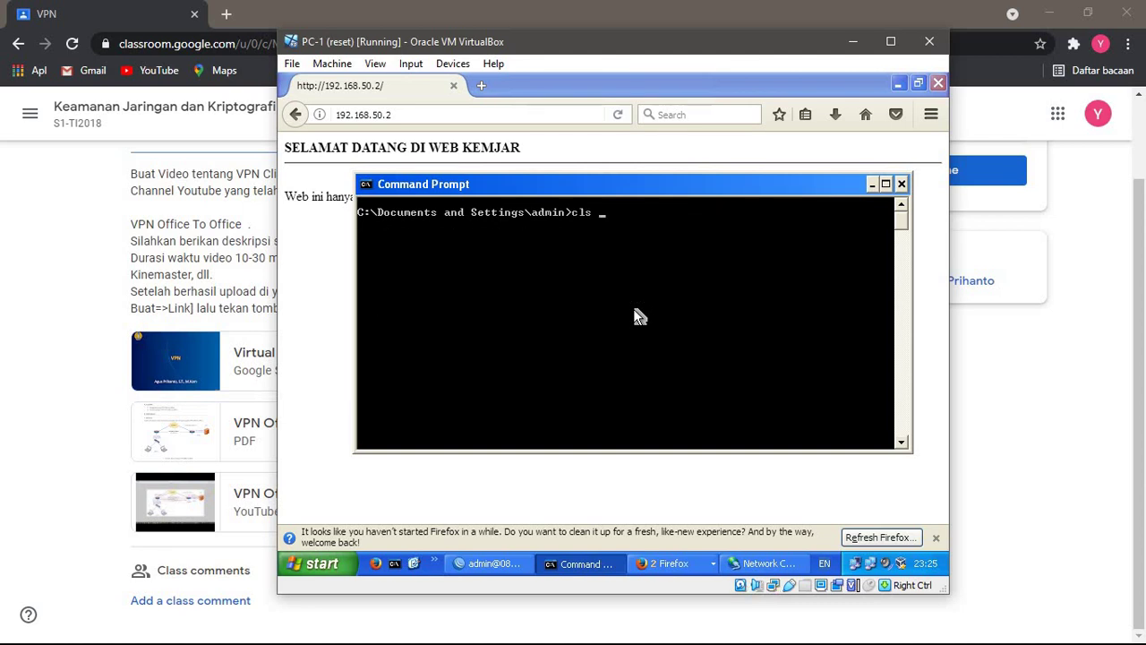
{"action": "key", "text": "BackSpace"}
{"action": "key", "text": "BackSpace"}
{"action": "key", "text": "BackSpace"}
{"action": "key", "text": "BackSpace"}
{"action": "type", "text": "tracert 192.168.50"}
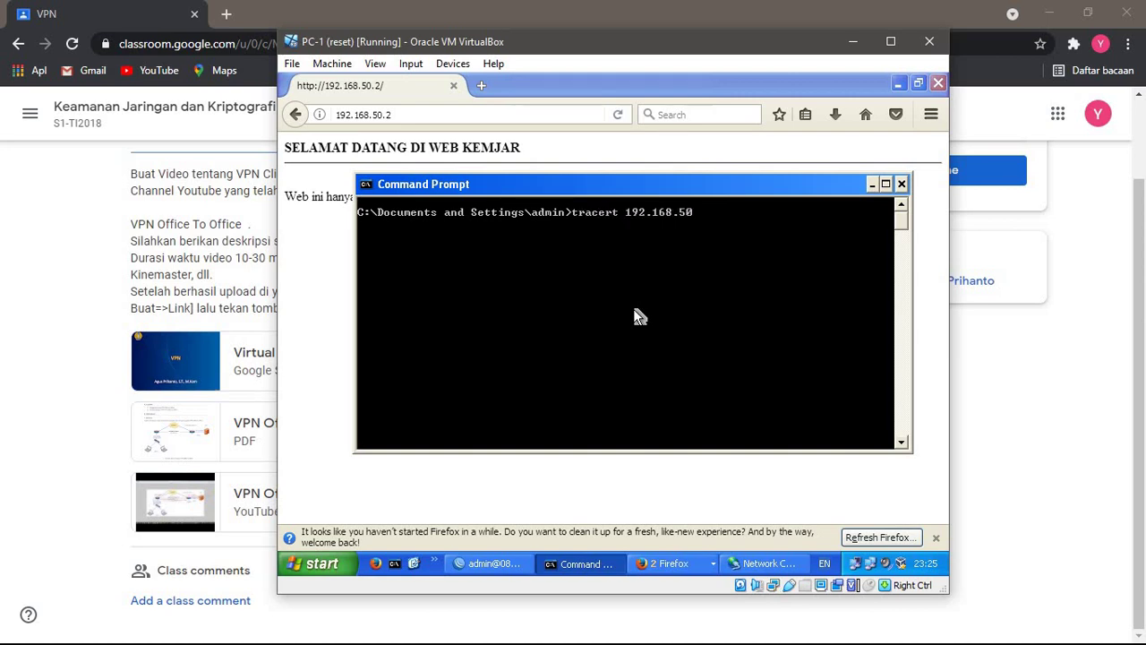
{"action": "type", "text": ".2"}
{"action": "key", "text": "Return"}
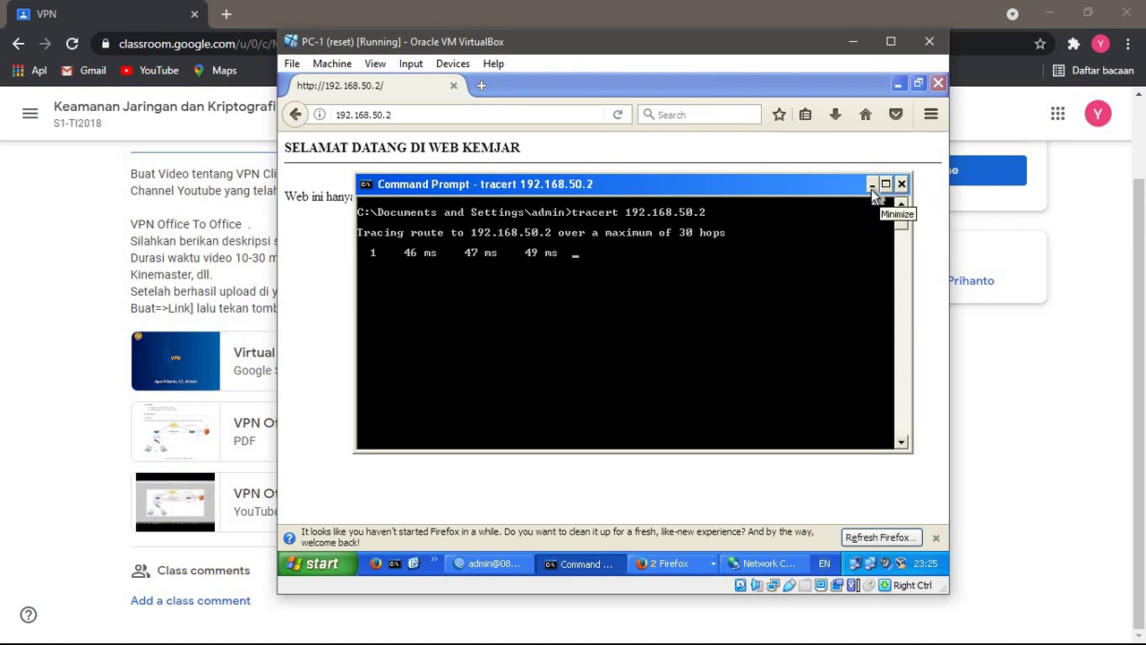
- Minimize PC-1's Command Prompt and extra Firefox window, then minimize host Chrome
{"action": "left_click", "coordinate": [873, 184]}
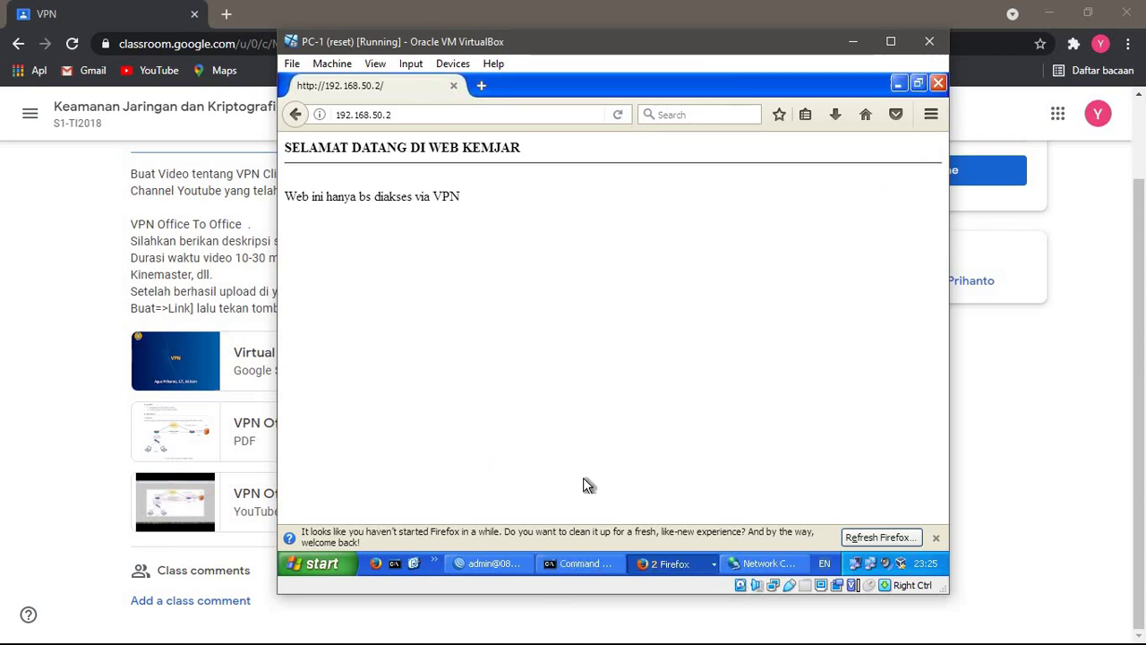
{"action": "left_click", "coordinate": [577, 566]}
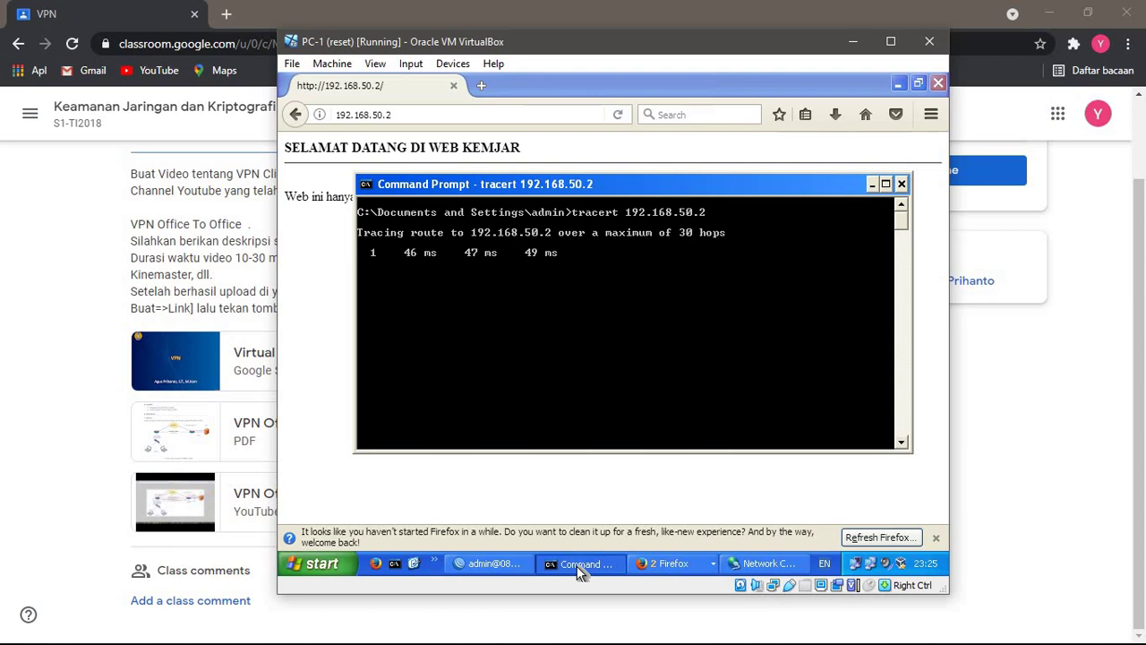
{"action": "left_click", "coordinate": [578, 566]}
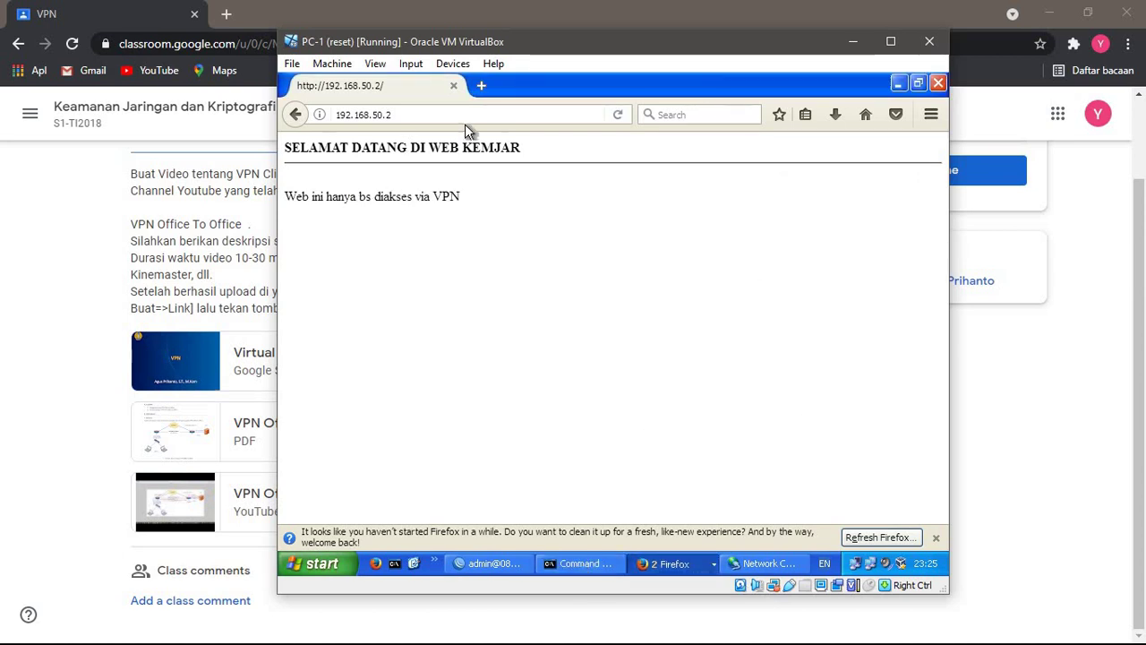
{"action": "left_click", "coordinate": [901, 87]}
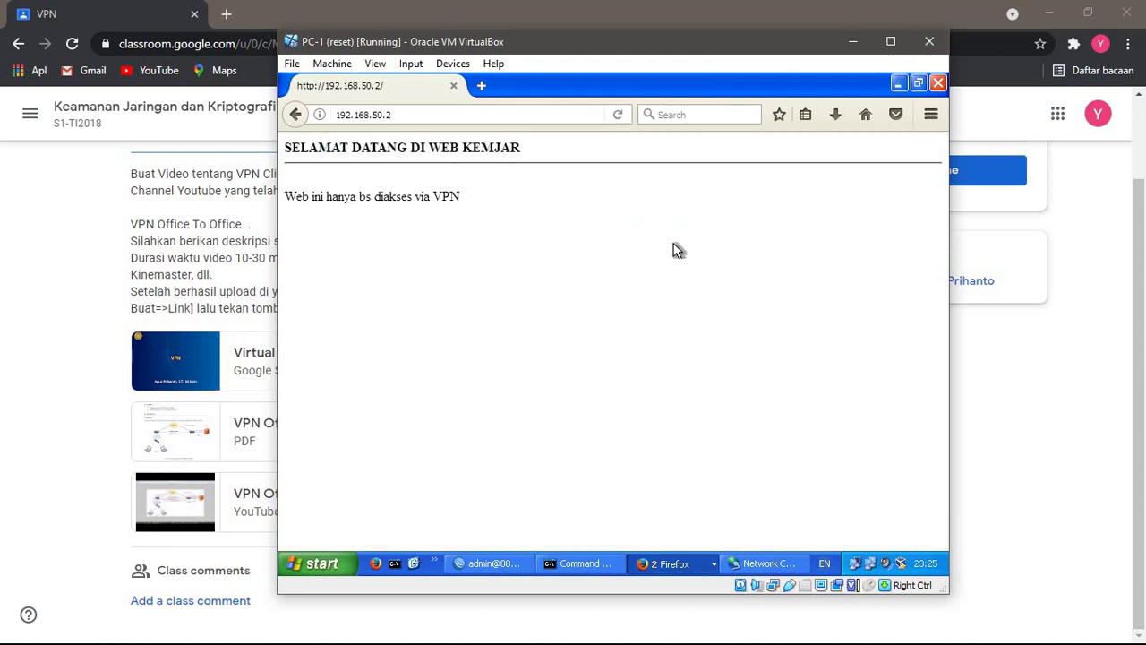
{"action": "left_click", "coordinate": [1052, 11]}
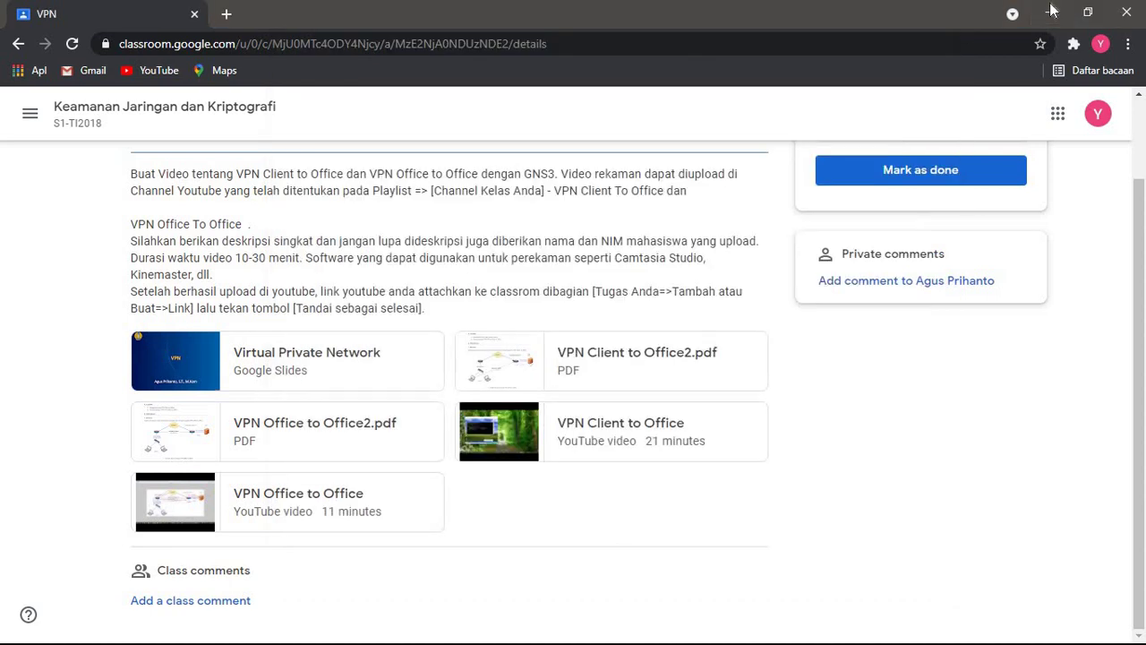